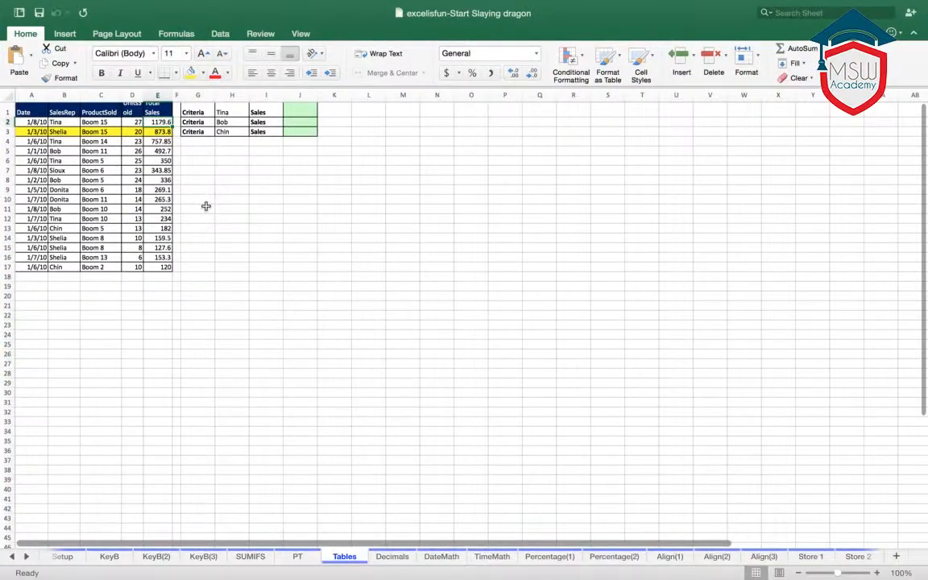
# - Widen column E on the Tables sheet so the Total Sales header fits on one line with ample room to spare
pyautogui.scroll(1, 206, 207)
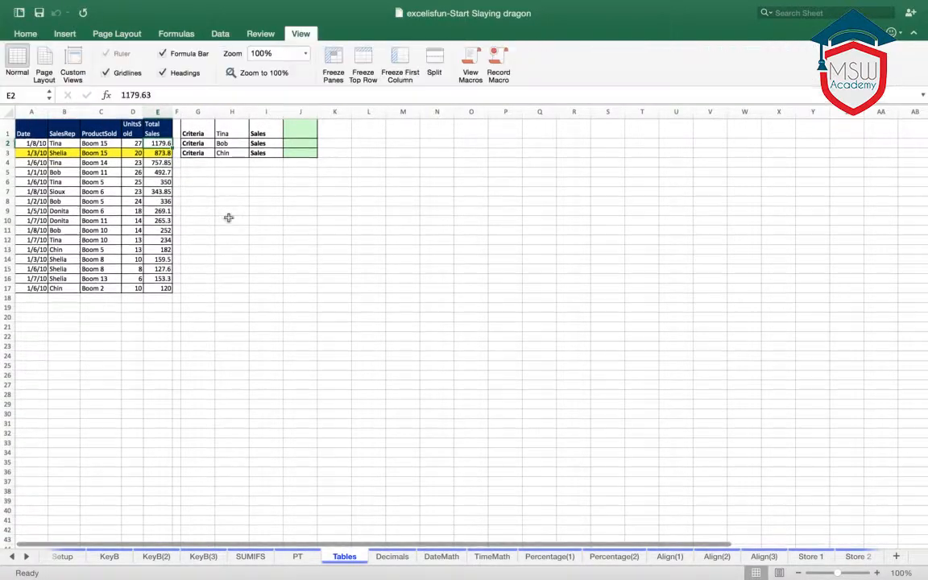
pyautogui.click(228, 217)
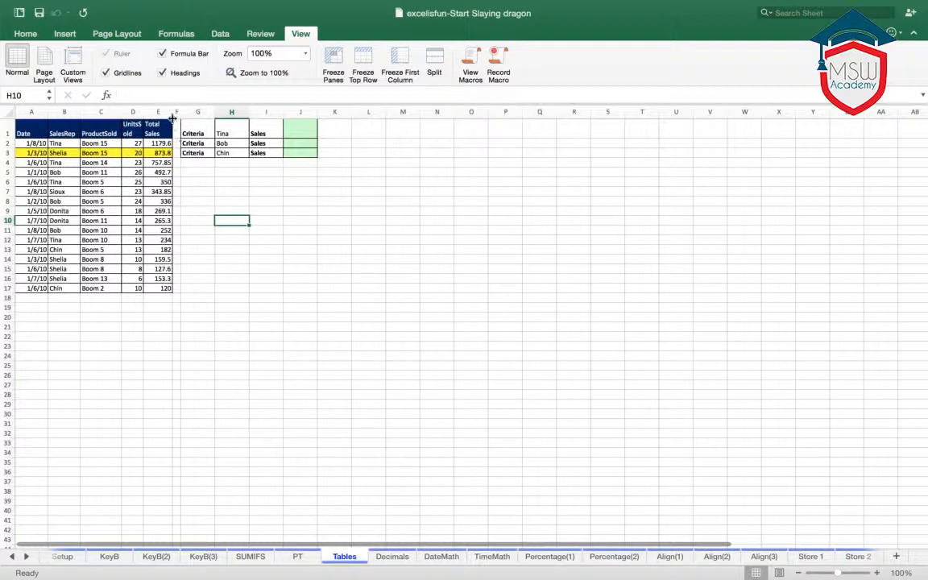
pyautogui.moveTo(171, 114); pyautogui.dragTo(178, 113)
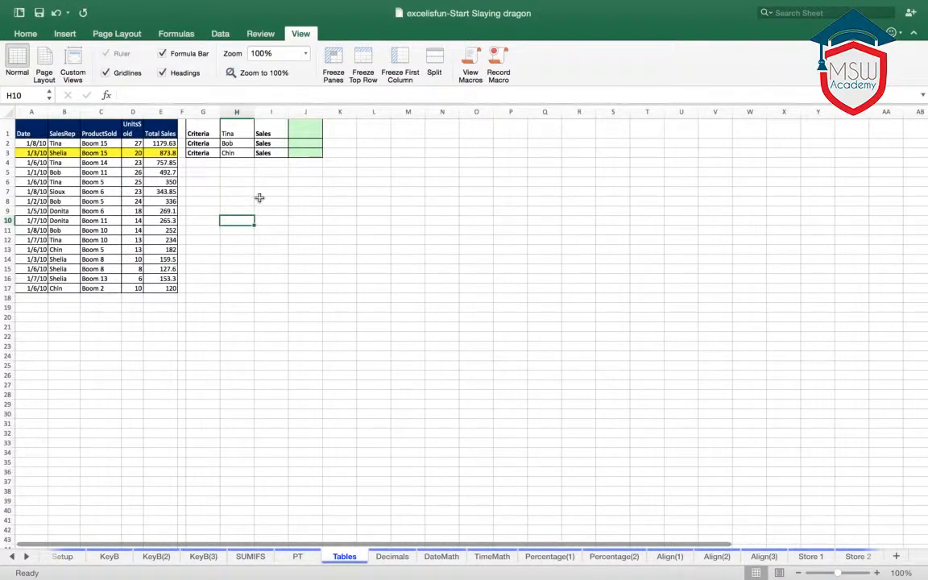
pyautogui.click(260, 200)
pyautogui.click(279, 222)
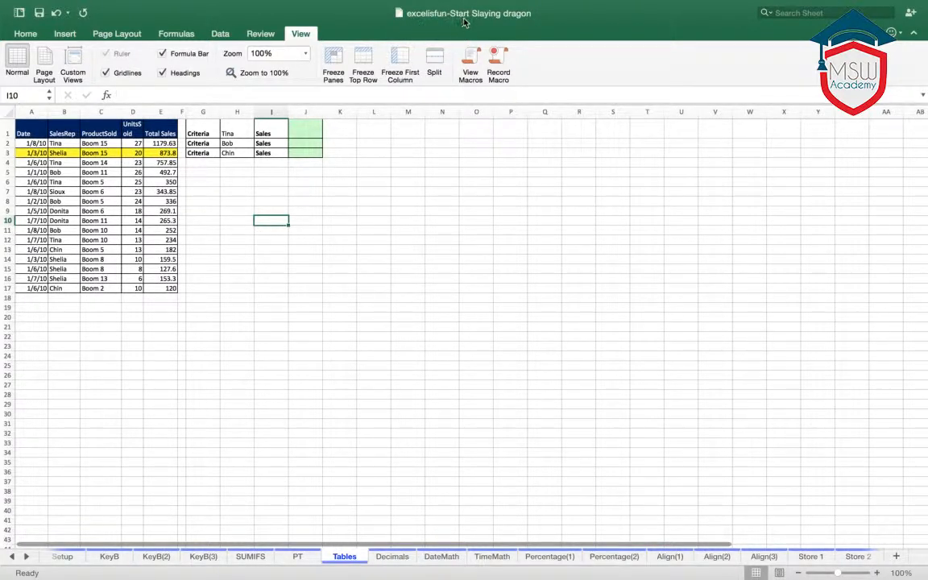
pyautogui.click(257, 200)
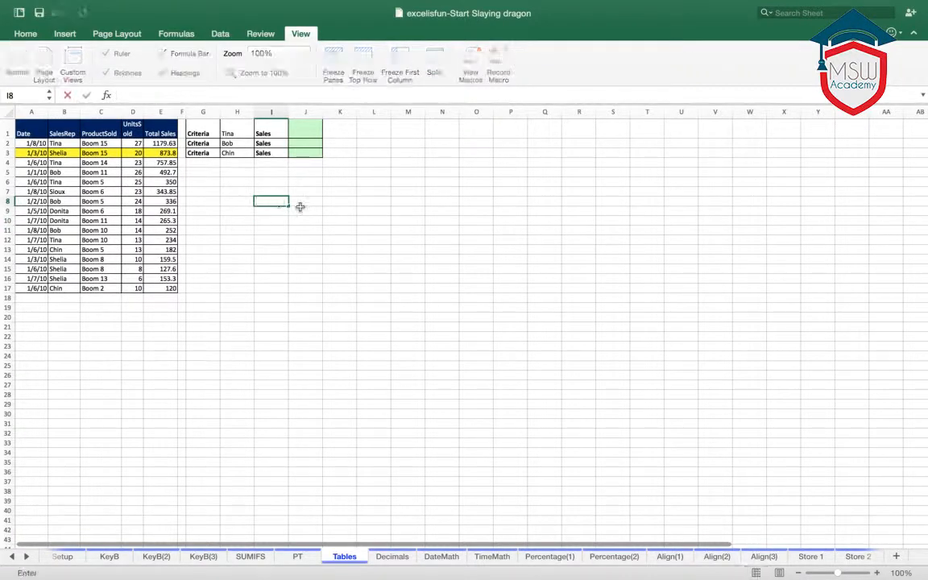
pyautogui.click(325, 212)
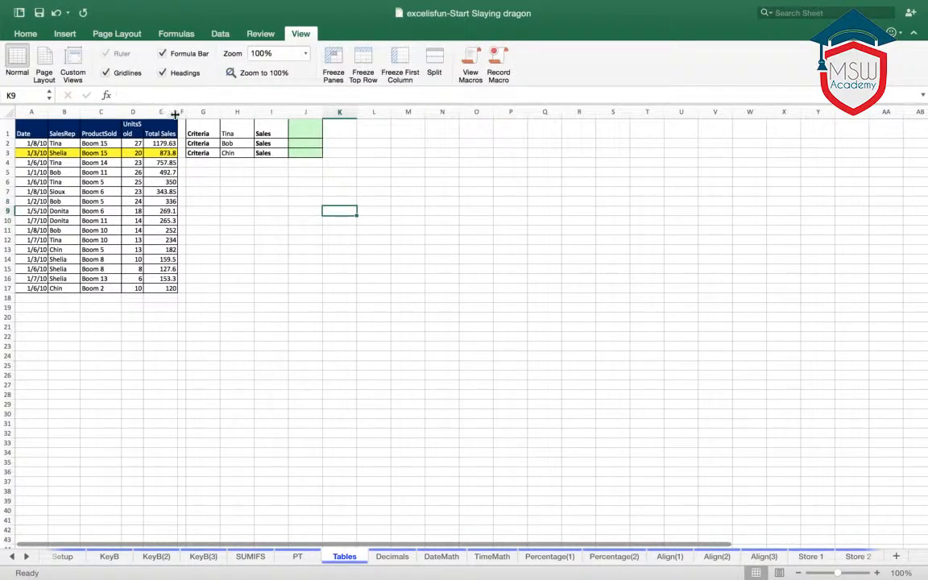
pyautogui.moveTo(178, 112); pyautogui.dragTo(230, 112)
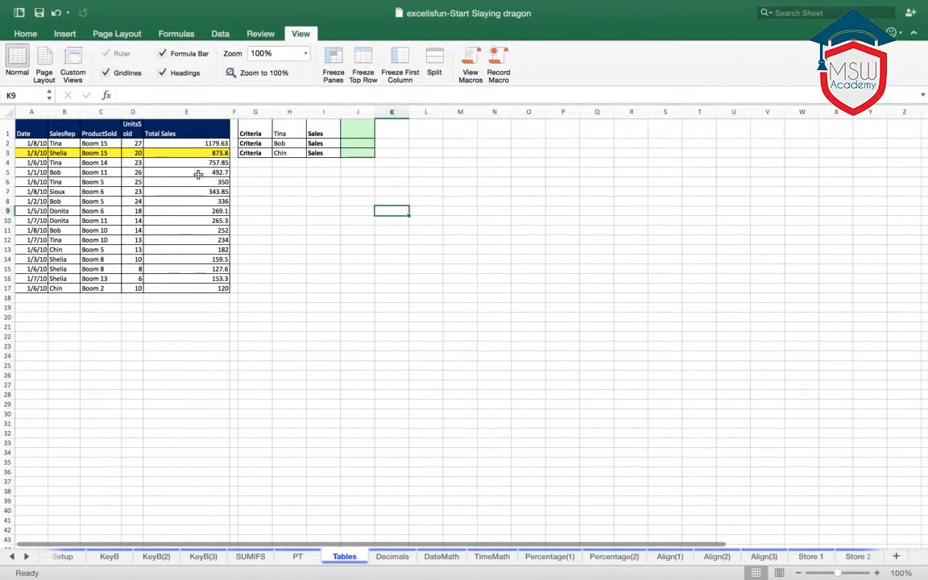
pyautogui.scroll(-1, 212, 201)
pyautogui.scroll(-5, 211, 201)
pyautogui.scroll(3, 211, 214)
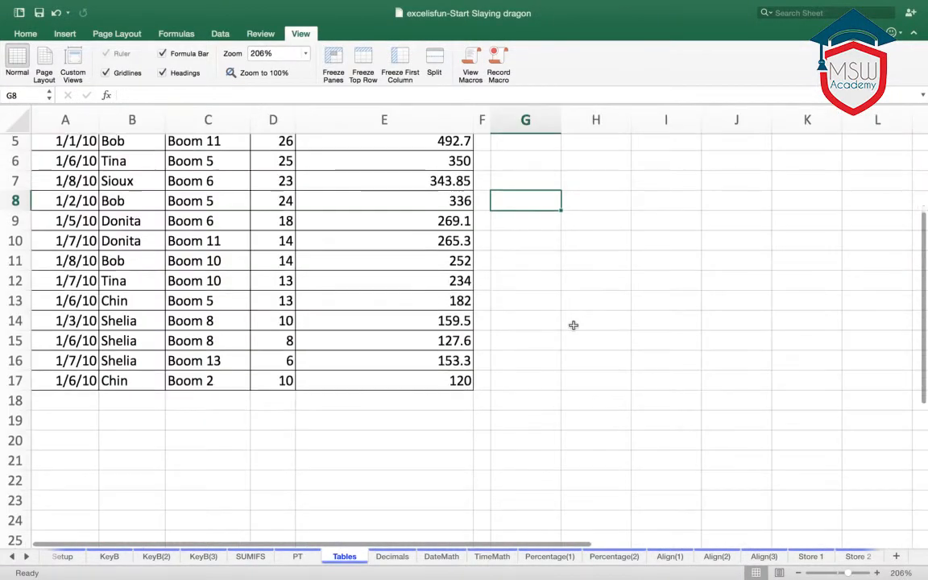
pyautogui.scroll(5, 574, 324)
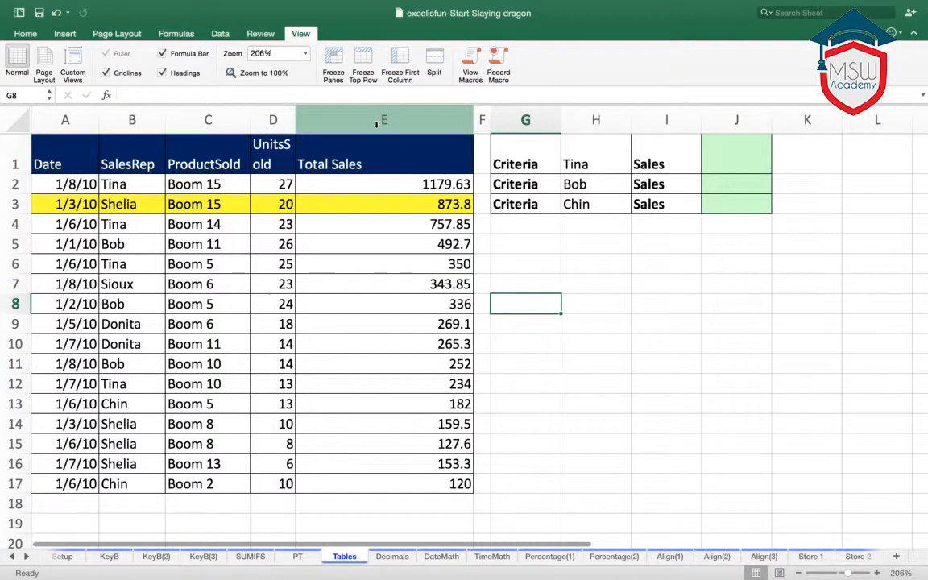
pyautogui.click(25, 34)
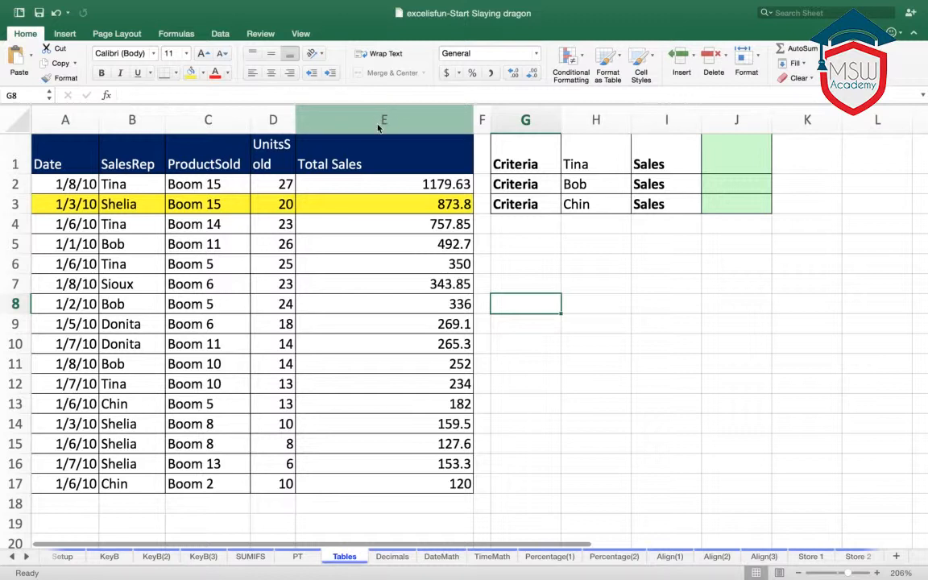
pyautogui.press('super+1')
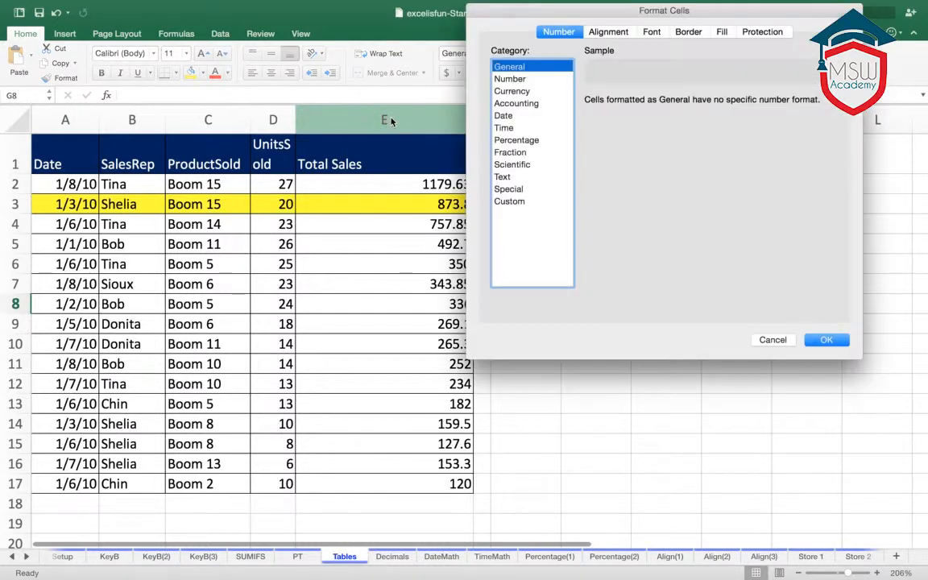
pyautogui.click(775, 340)
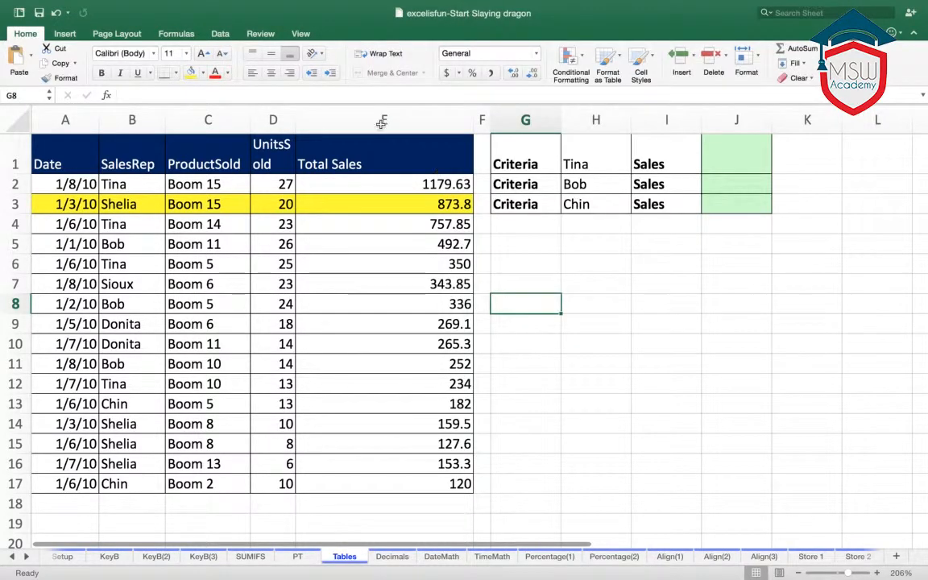
# - Format the entire Total Sales column as Currency with the $ symbol and 2 decimal places
pyautogui.click(384, 121)
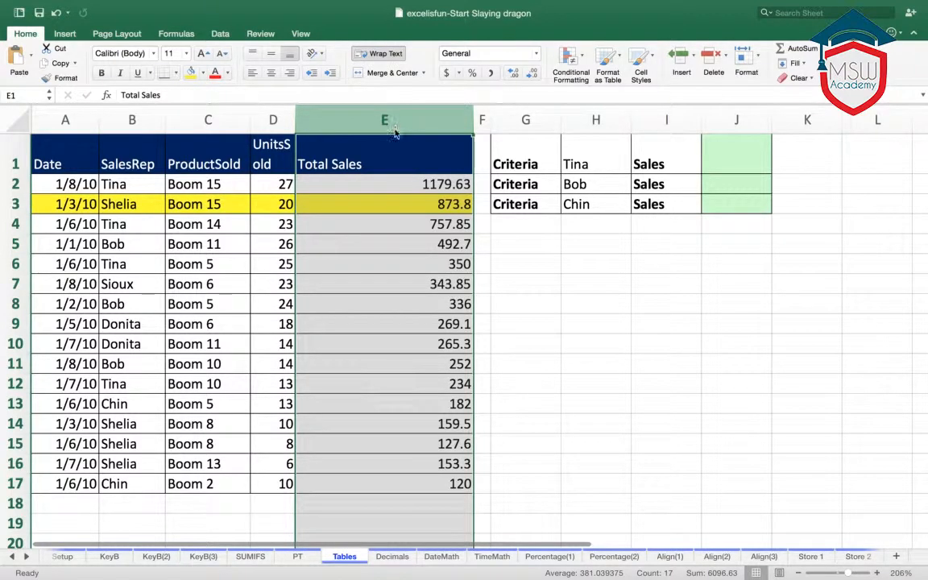
pyautogui.press('super+1')
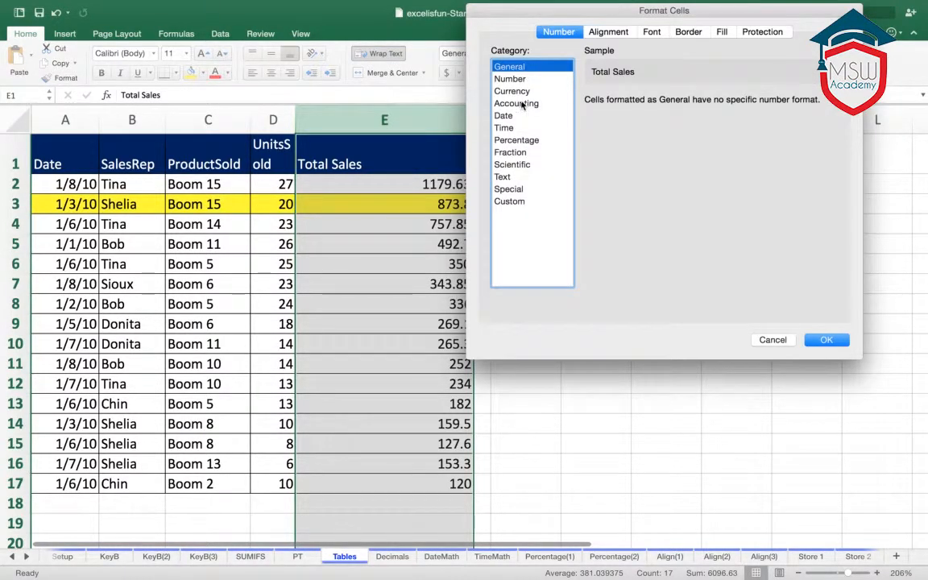
pyautogui.click(512, 92)
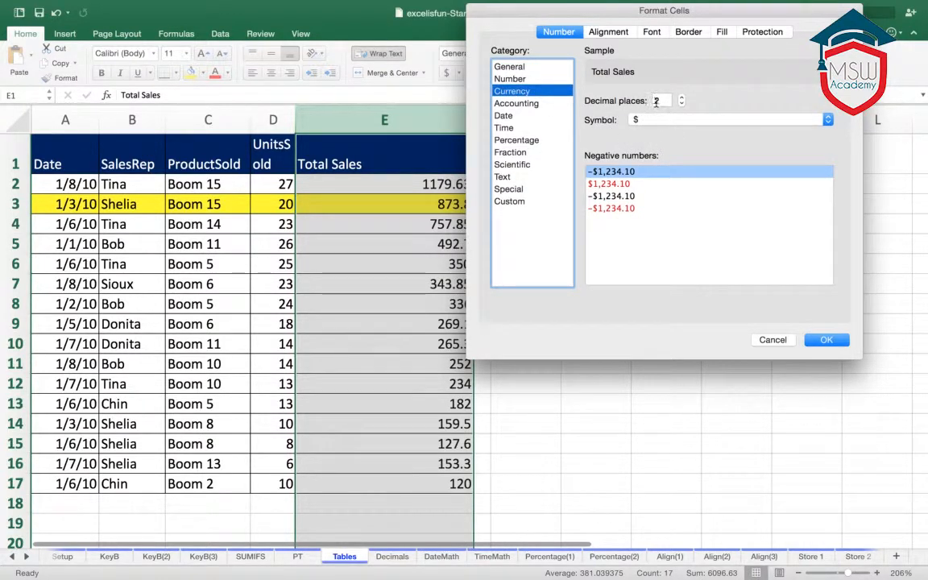
pyautogui.click(825, 340)
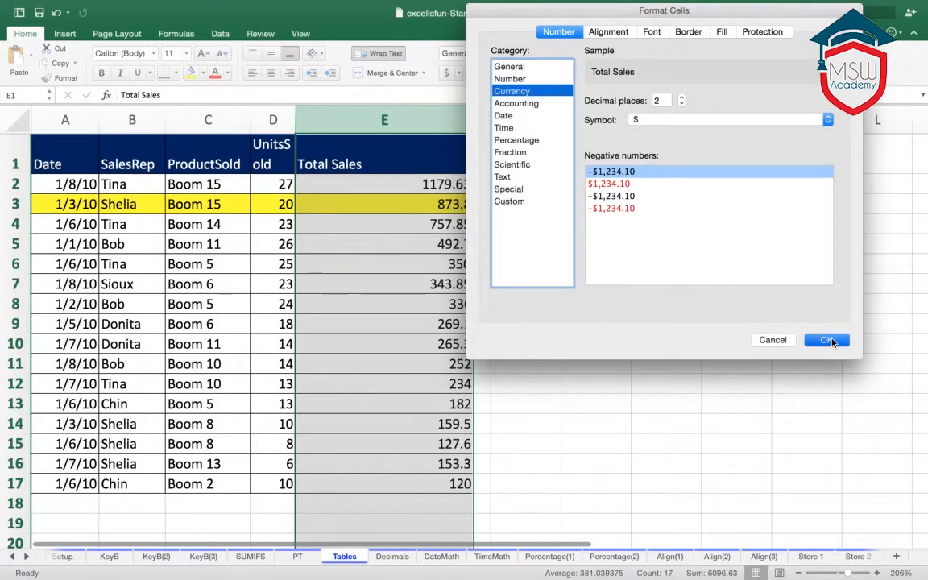
pyautogui.click(705, 327)
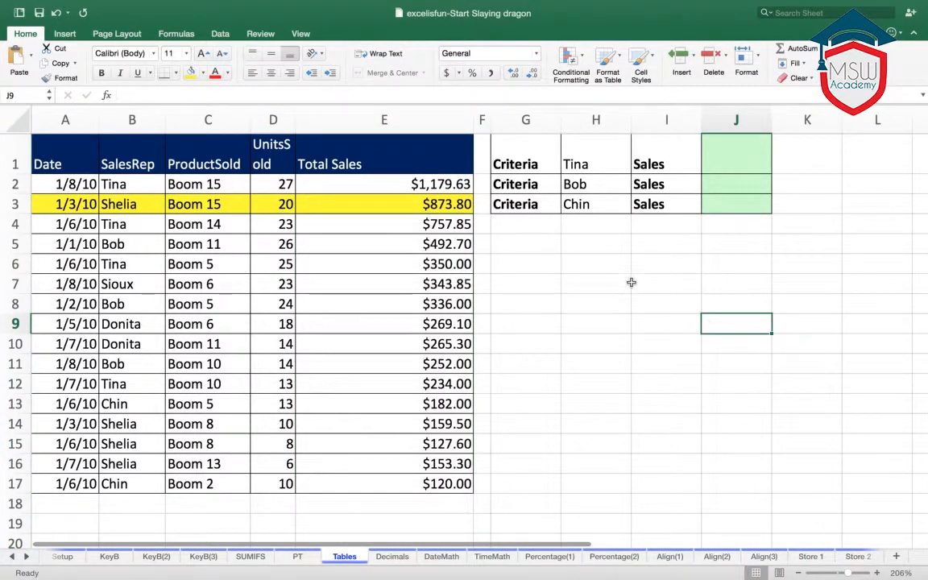
# - Center the contents of the entire Total Sales column horizontally
pyautogui.click(407, 122)
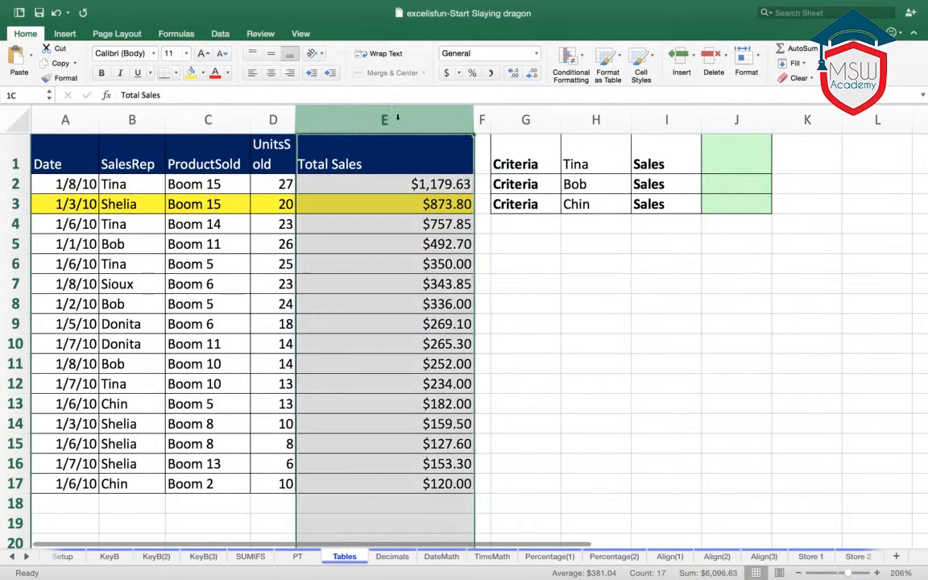
pyautogui.click(271, 72)
pyautogui.press('Down')
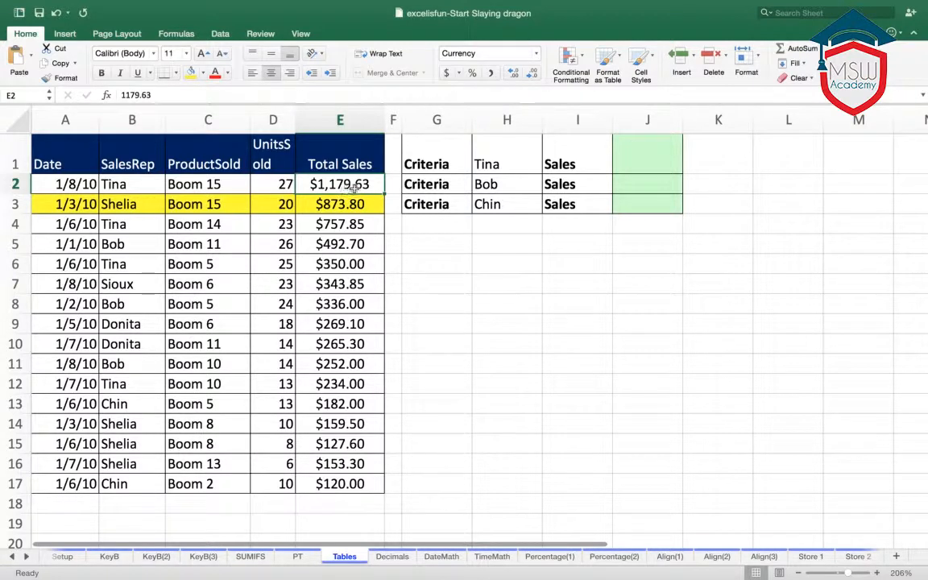
pyautogui.click(319, 145)
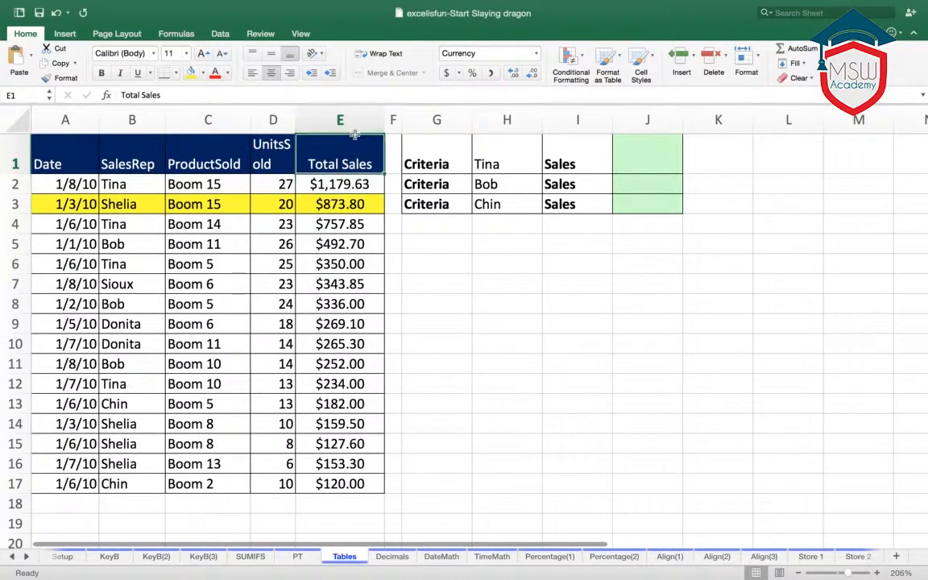
# - Reduce the Total Sales column's currency format to 0 decimal places
pyautogui.click(352, 119)
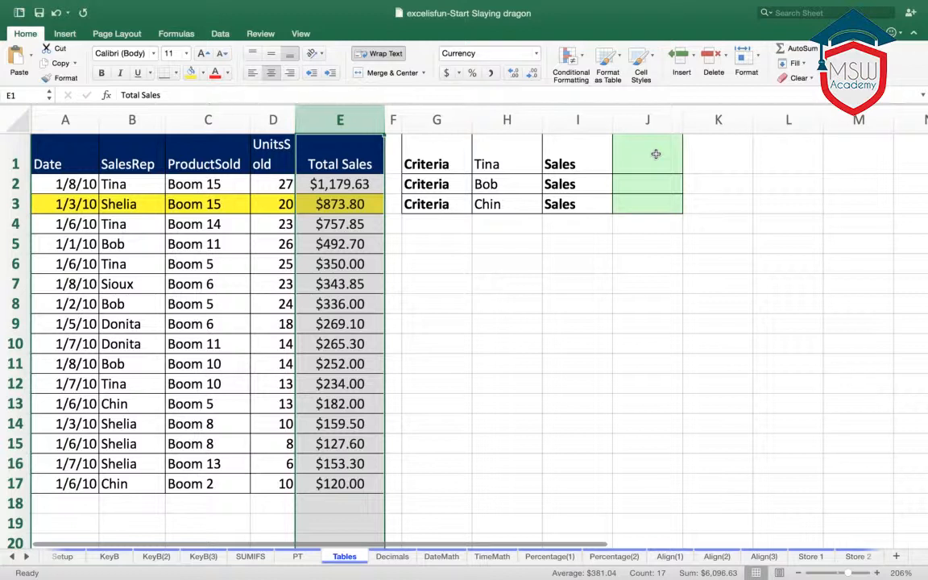
pyautogui.press('super+1')
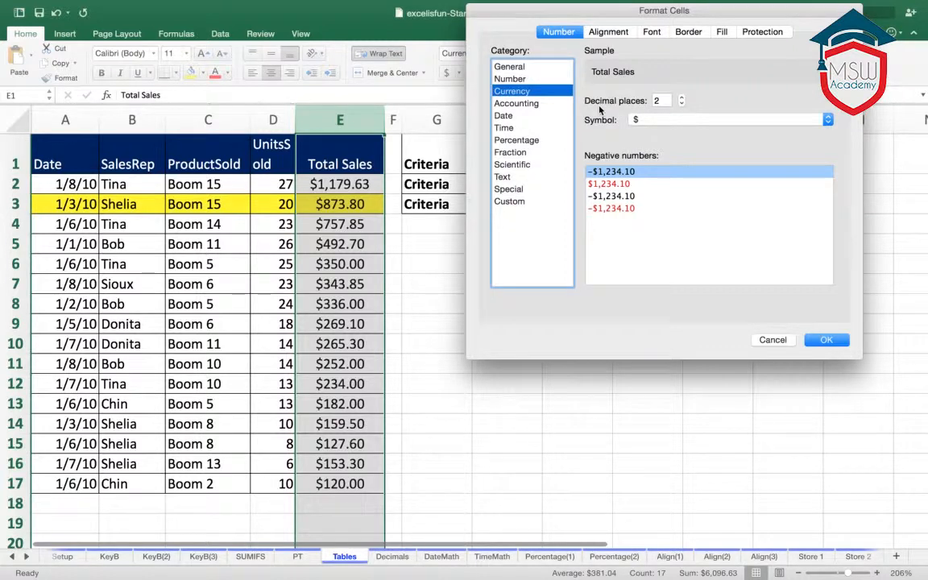
pyautogui.click(681, 104)
pyautogui.click(681, 104)
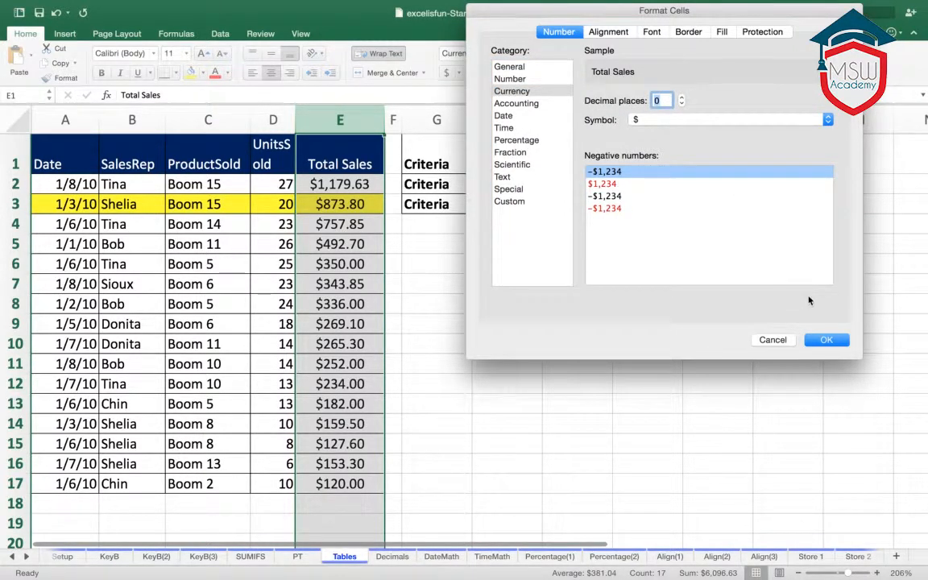
pyautogui.click(826, 339)
pyautogui.click(699, 341)
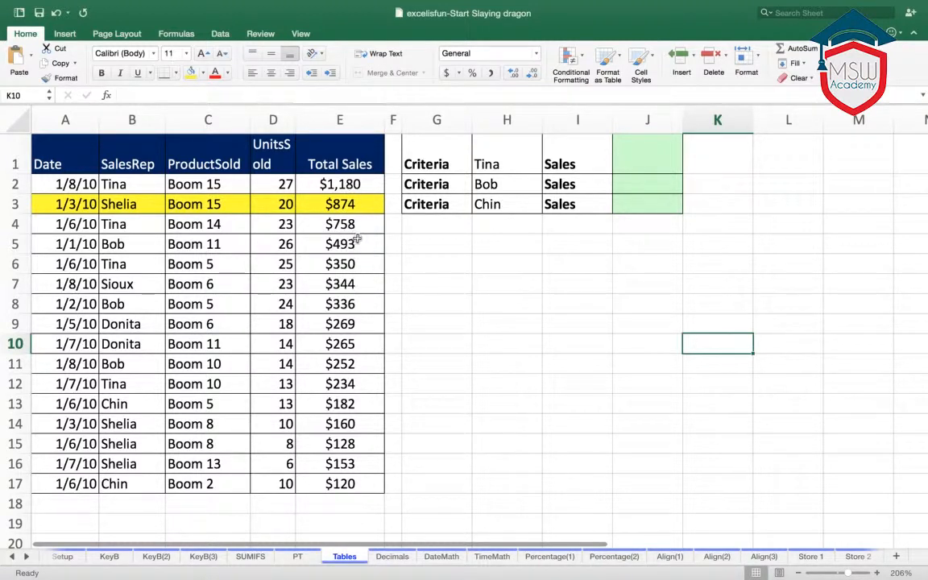
# - Examine the stored values behind the rounded Total Sales amounts in cells E2 and E7 through E11
pyautogui.click(349, 185)
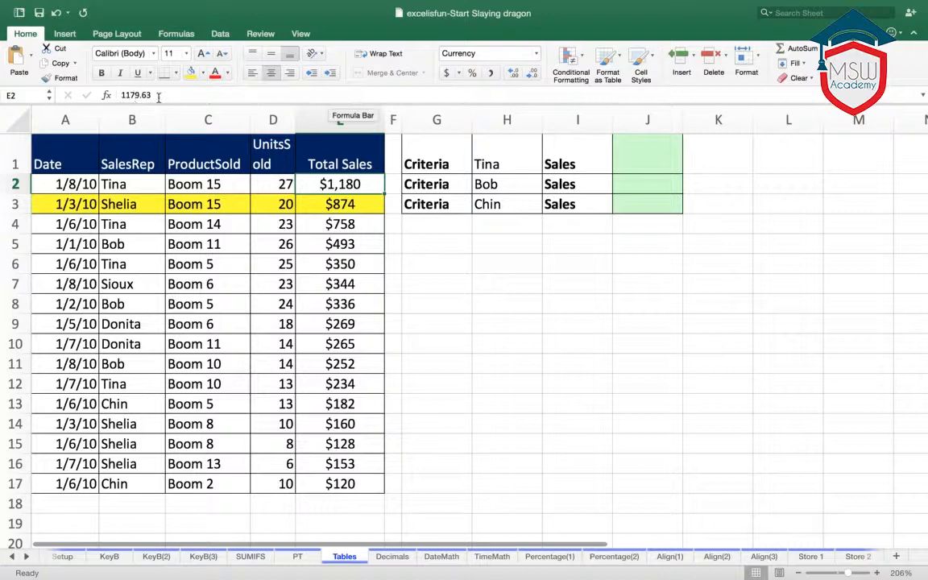
pyautogui.click(346, 284)
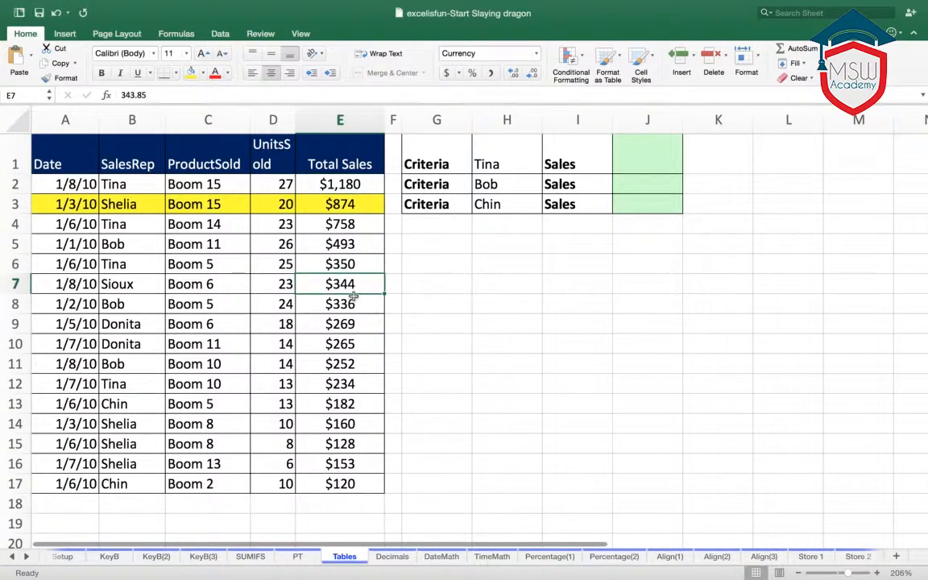
pyautogui.click(351, 311)
pyautogui.click(349, 326)
pyautogui.click(348, 345)
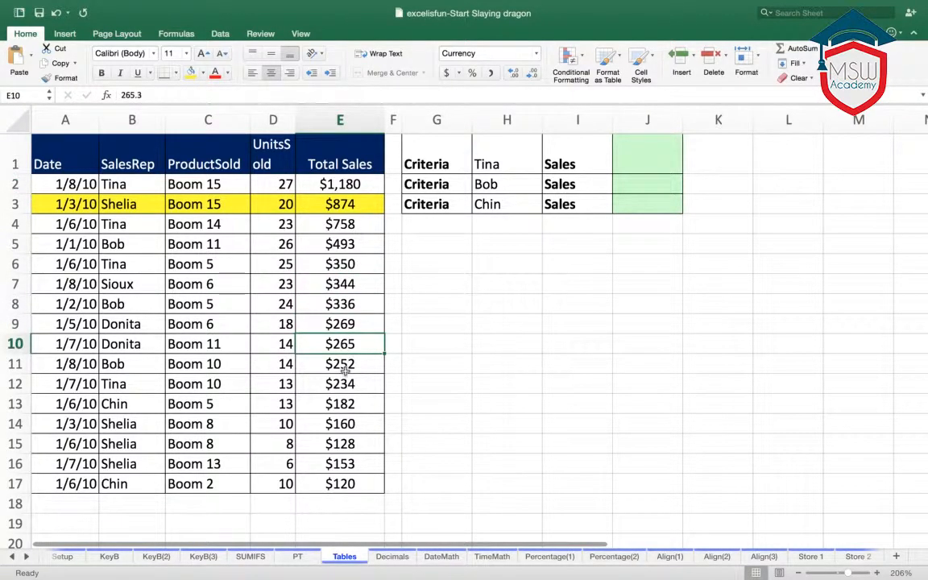
pyautogui.click(347, 368)
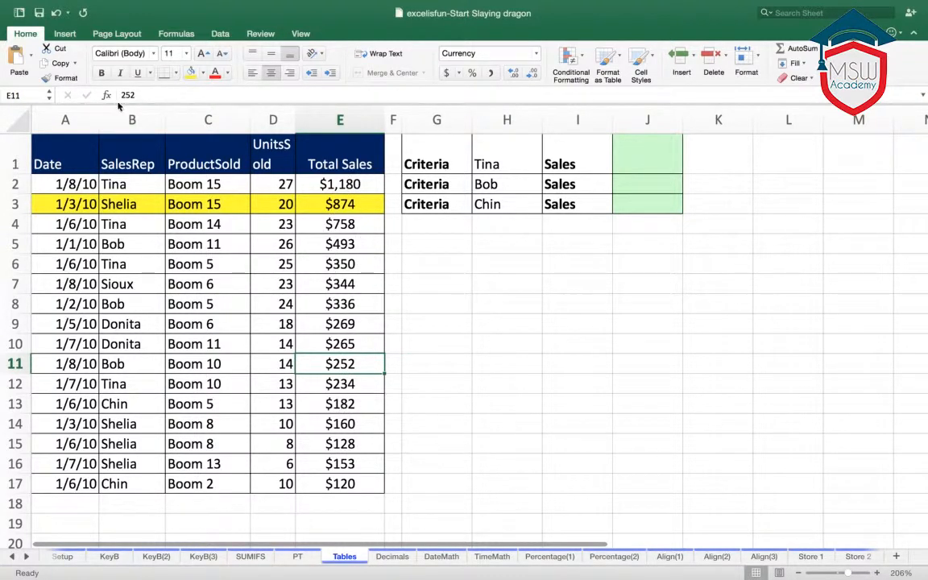
pyautogui.press('F2')
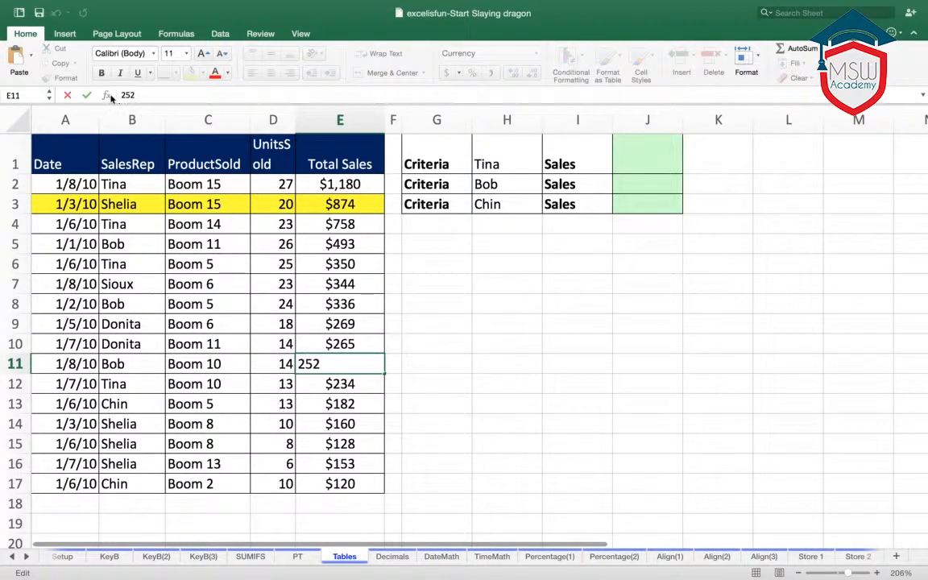
pyautogui.click(437, 307)
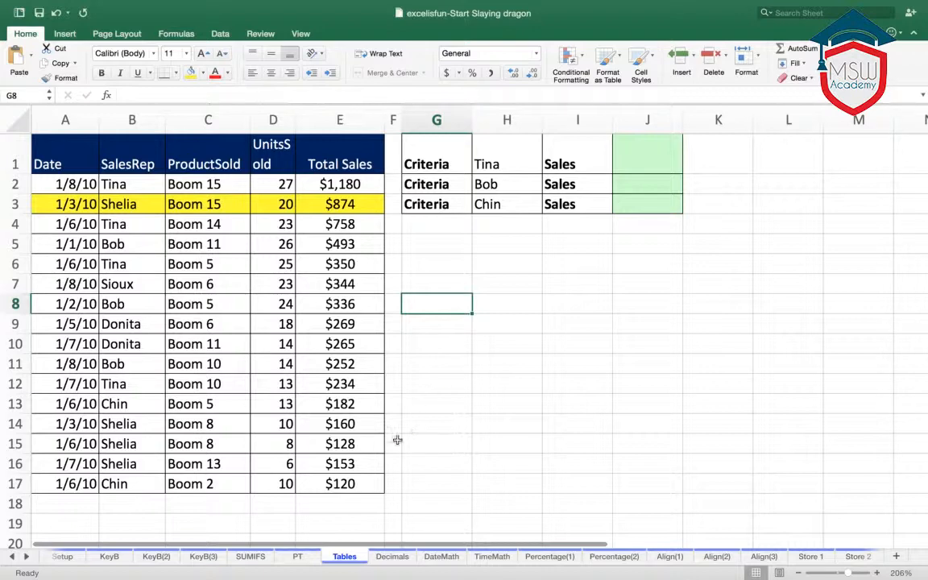
# - Open the Decimals worksheet at the Tax Collected and Numbers you see columns
pyautogui.click(406, 556)
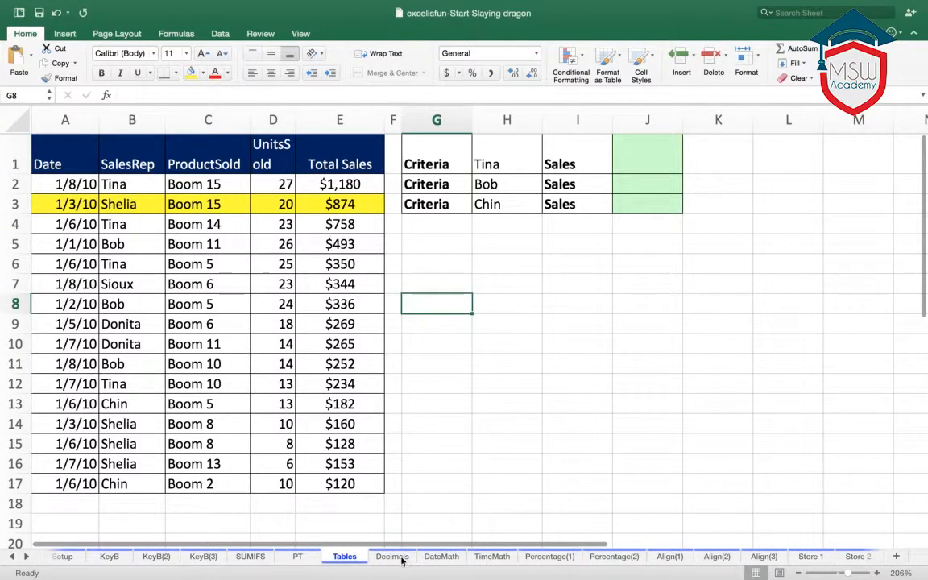
pyautogui.scroll(-1, 564, 483)
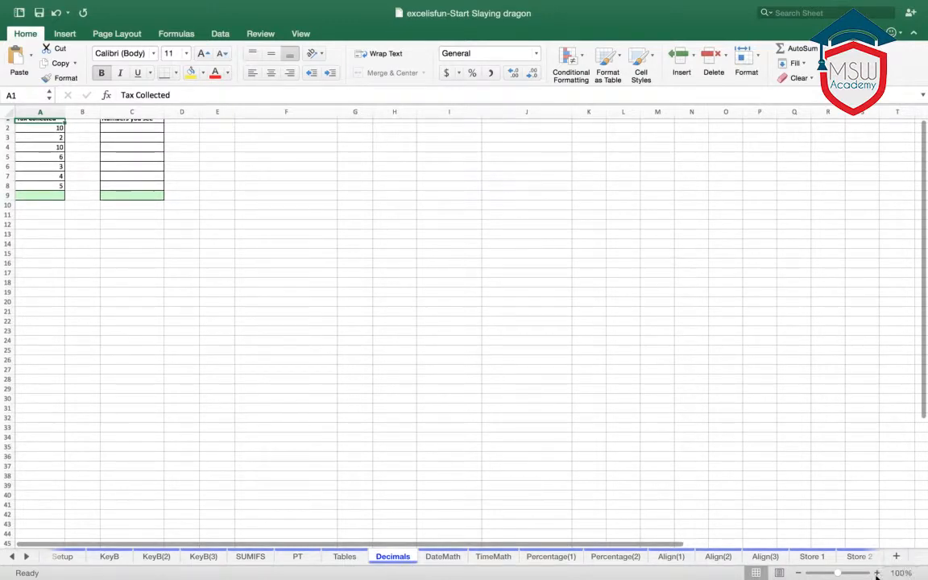
pyautogui.scroll(-3, 152, 305)
pyautogui.scroll(-1, 161, 322)
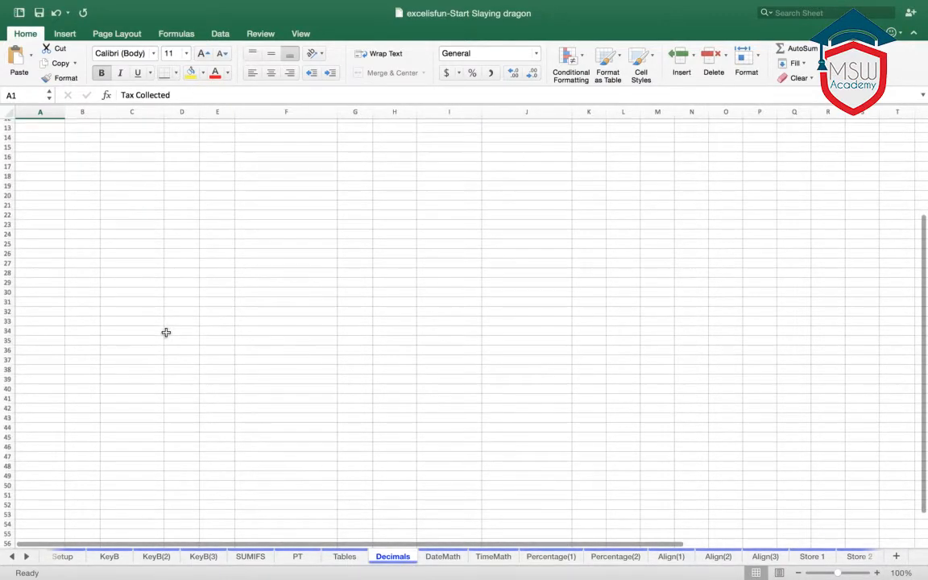
pyautogui.scroll(4, 166, 331)
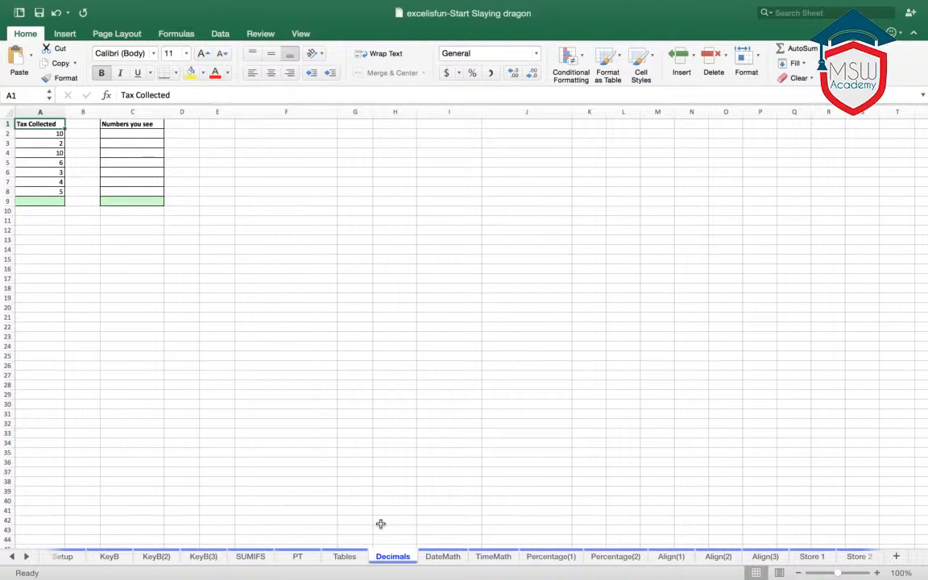
pyautogui.scroll(5, 380, 523)
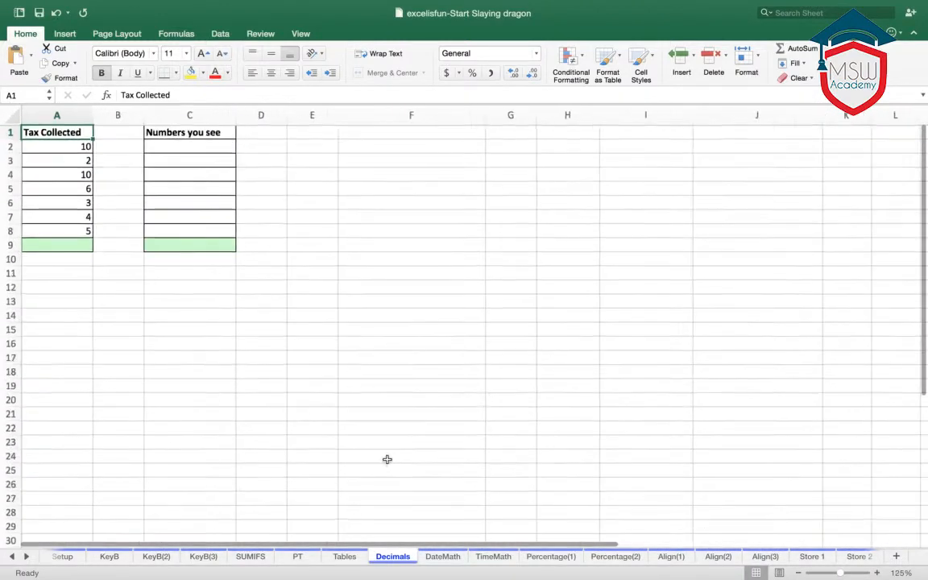
# - Enter 10, 2, 10, 6, 3, 4 and 5 in cells C2 through C8 of the Numbers you see column
pyautogui.scroll(8, 387, 460)
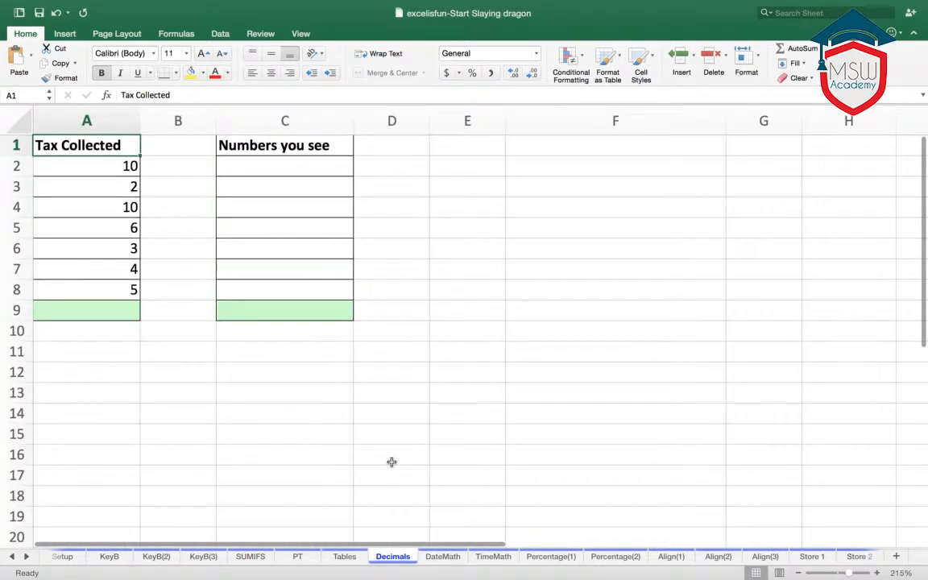
pyautogui.click(335, 168)
pyautogui.write('10')
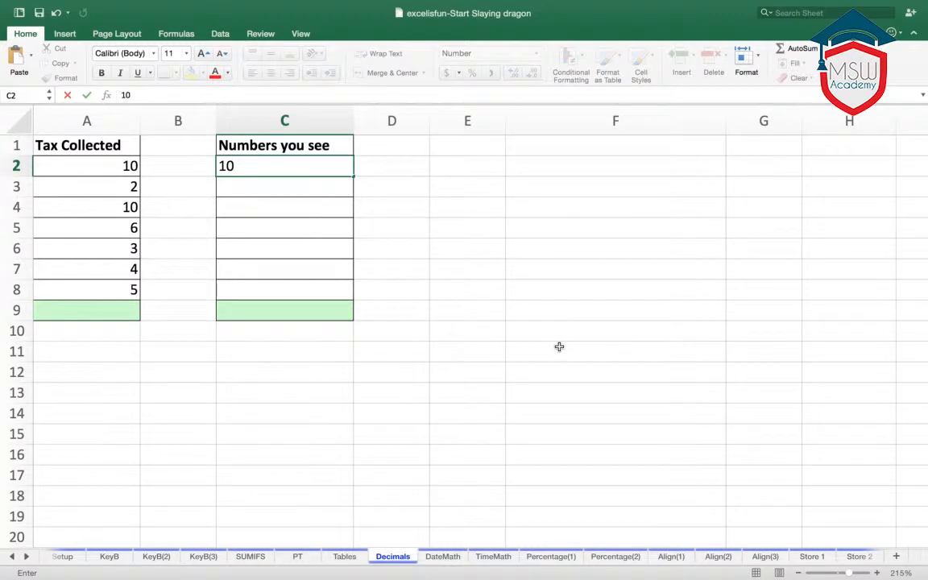
pyautogui.press('Tab')
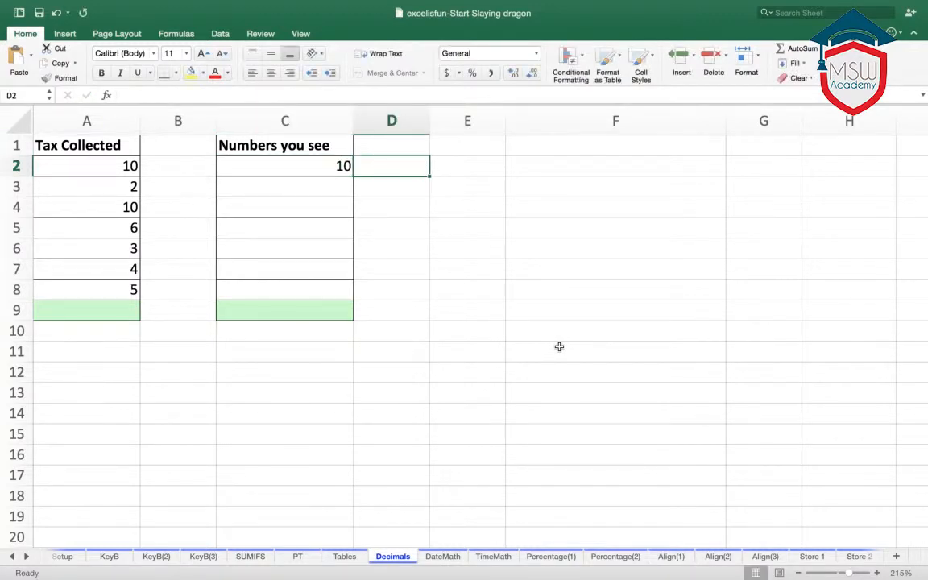
pyautogui.click(331, 187)
pyautogui.write('2')
pyautogui.press('Return')
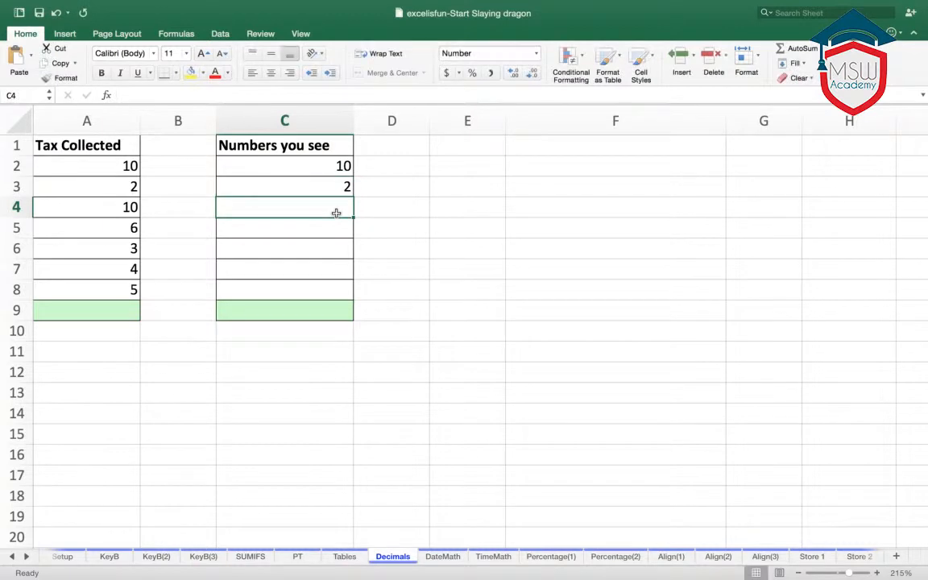
pyautogui.write('10')
pyautogui.press('Return')
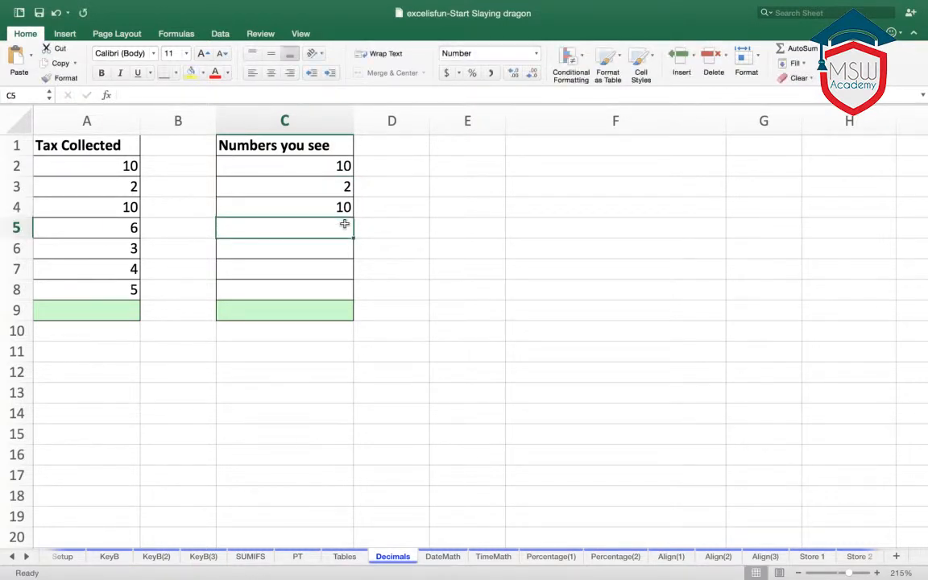
pyautogui.write('6')
pyautogui.press('Return')
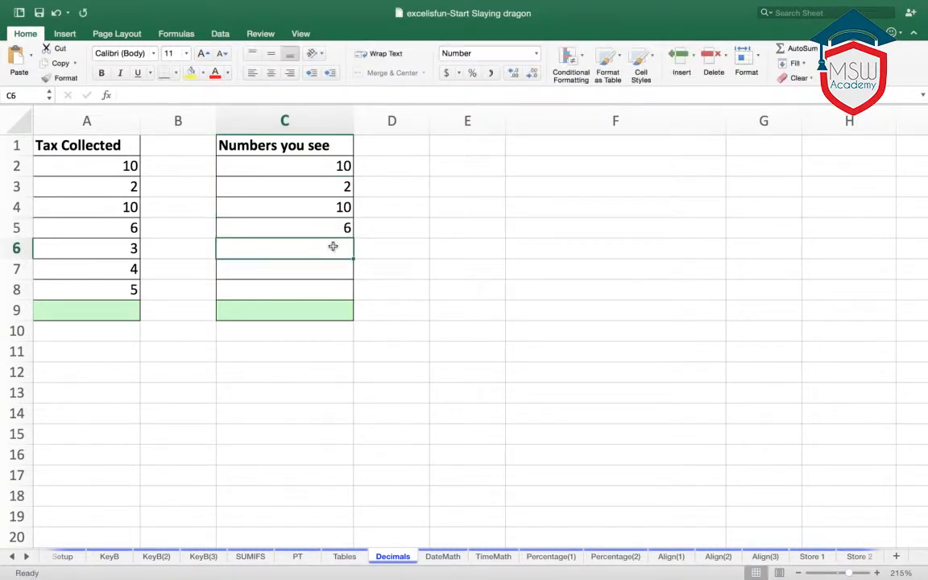
pyautogui.write('3')
pyautogui.press('Return')
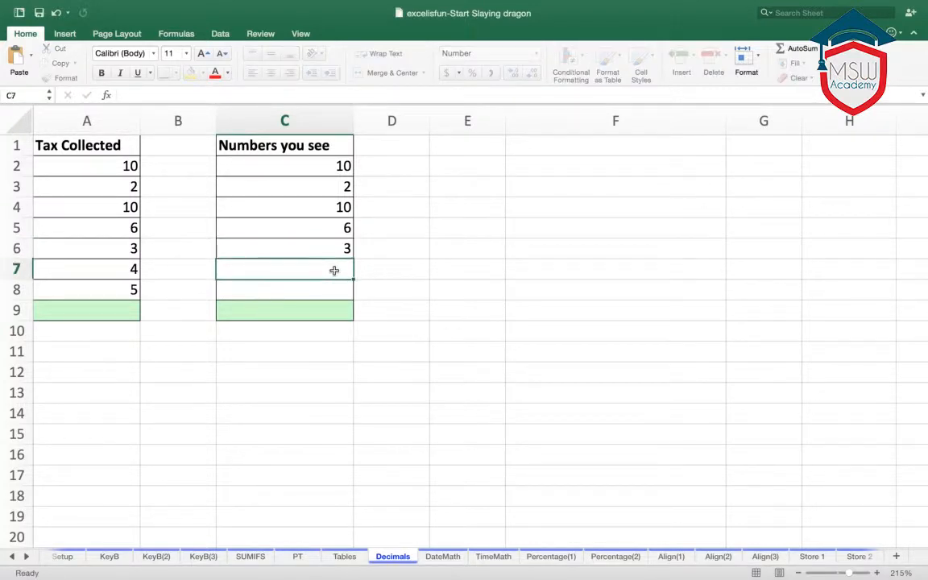
pyautogui.write('4')
pyautogui.press('Return')
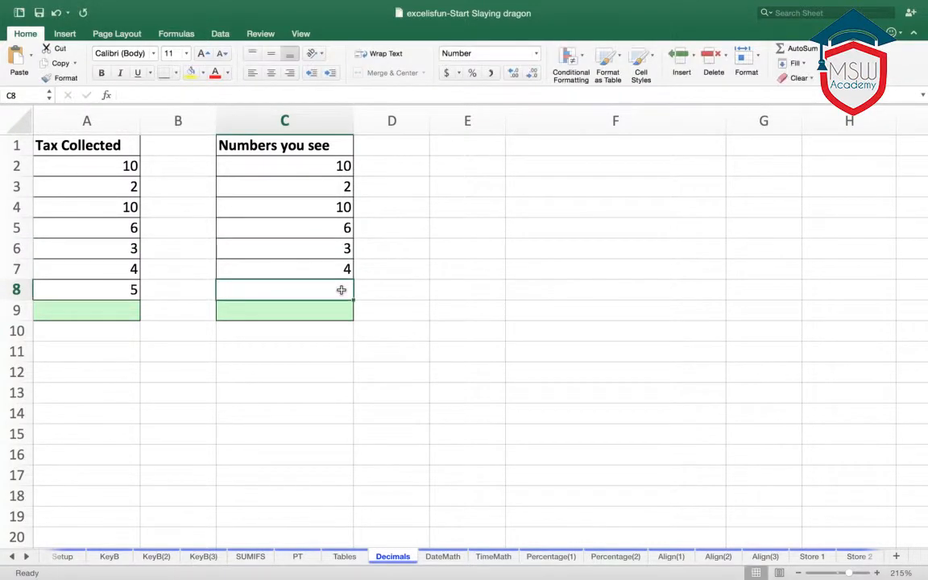
pyautogui.write('5')
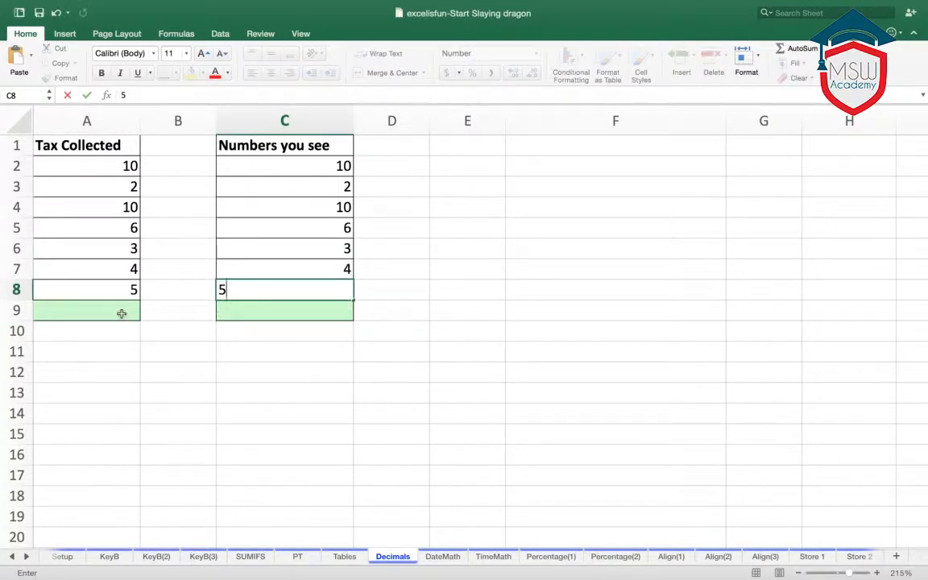
# - Total the Tax Collected column in cell A9 with a SUM formula over A2:A8
pyautogui.click(117, 312)
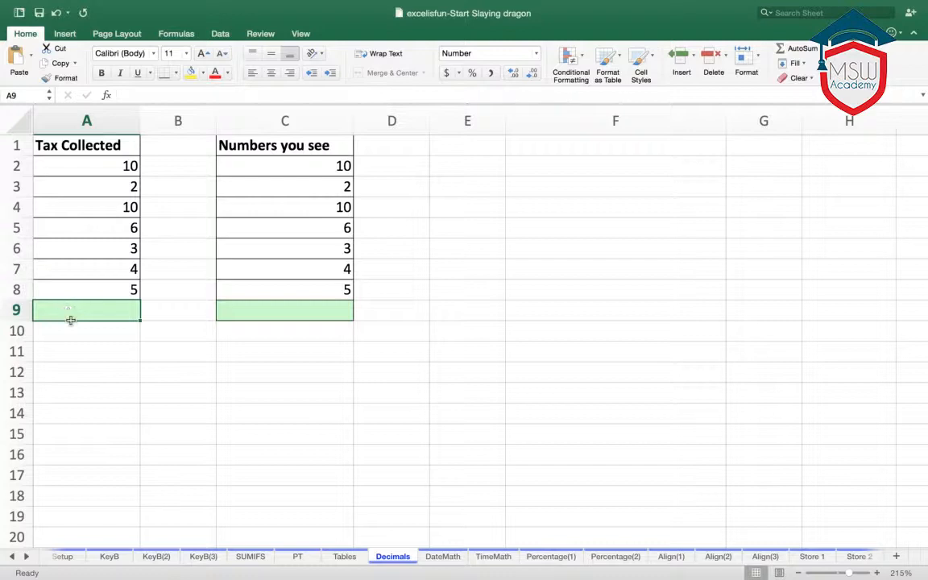
pyautogui.write('=')
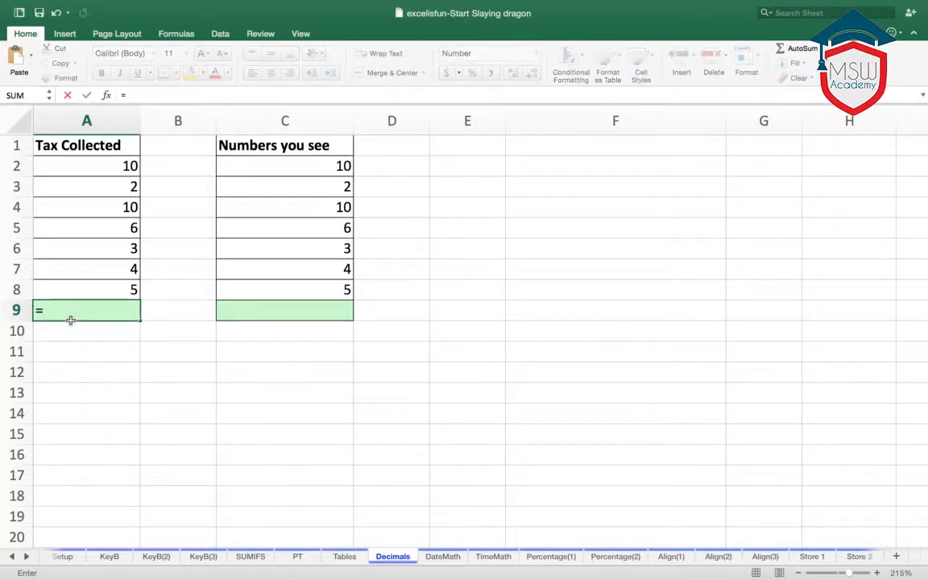
pyautogui.write('sum')
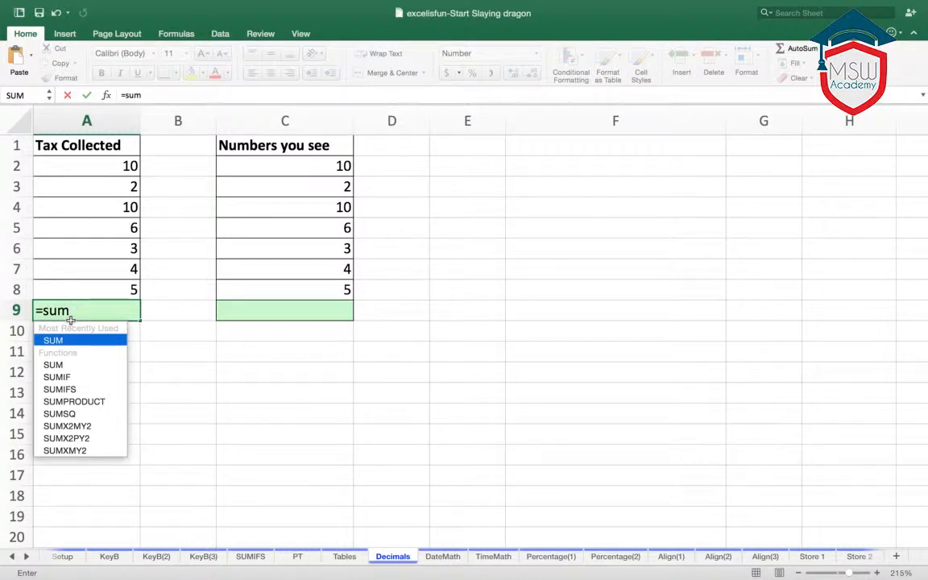
pyautogui.write('(')
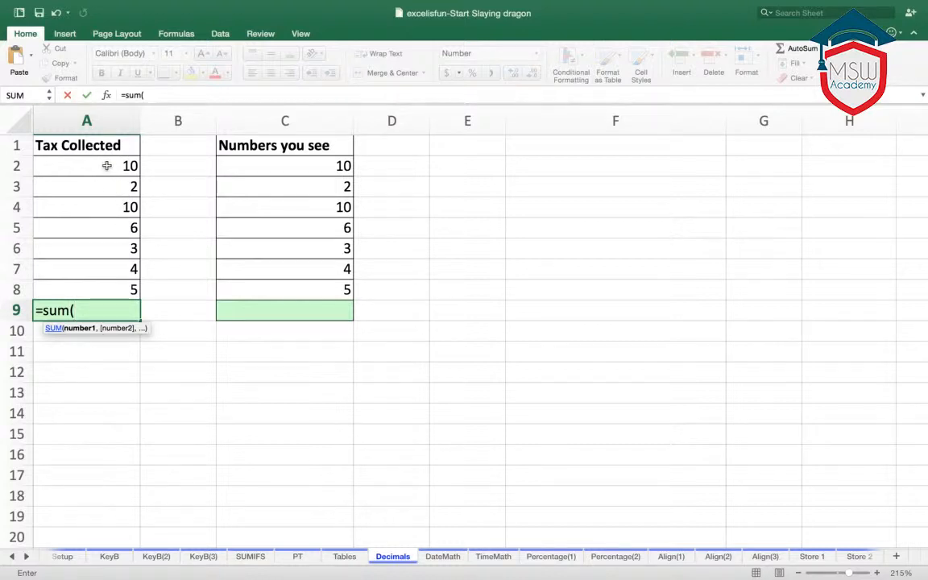
pyautogui.moveTo(107, 165); pyautogui.dragTo(107, 287)
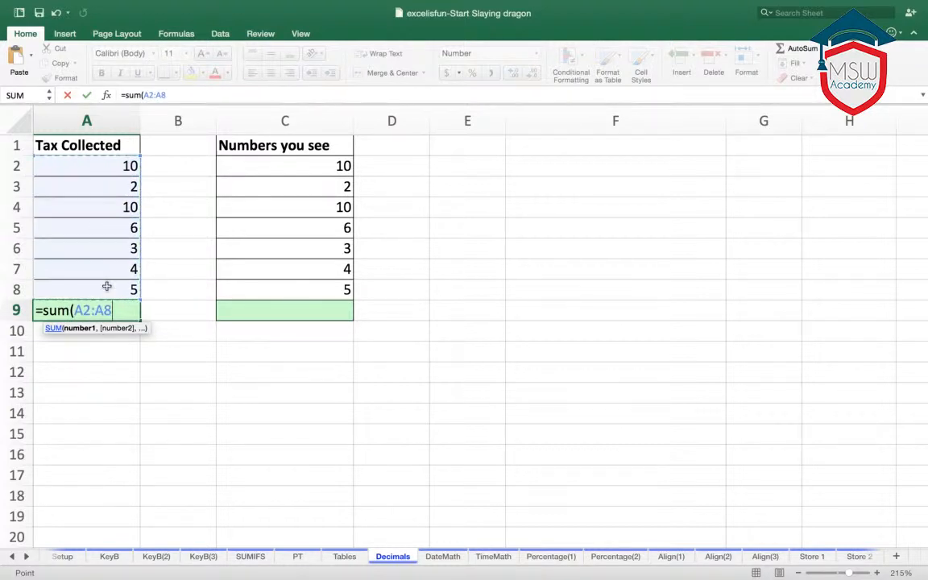
pyautogui.press('Return')
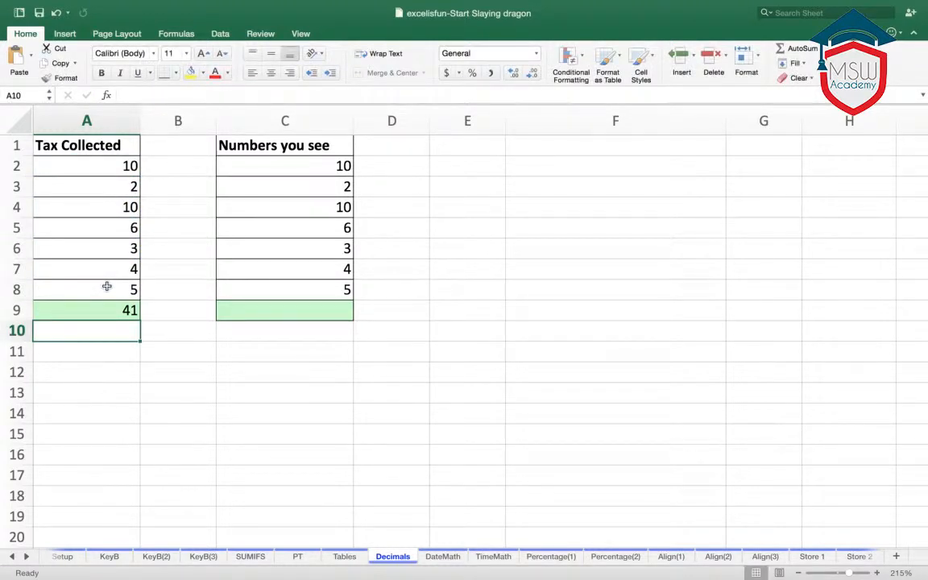
# - Total the Numbers you see column in cell C9 by using AutoSum on C2:C8
pyautogui.click(298, 313)
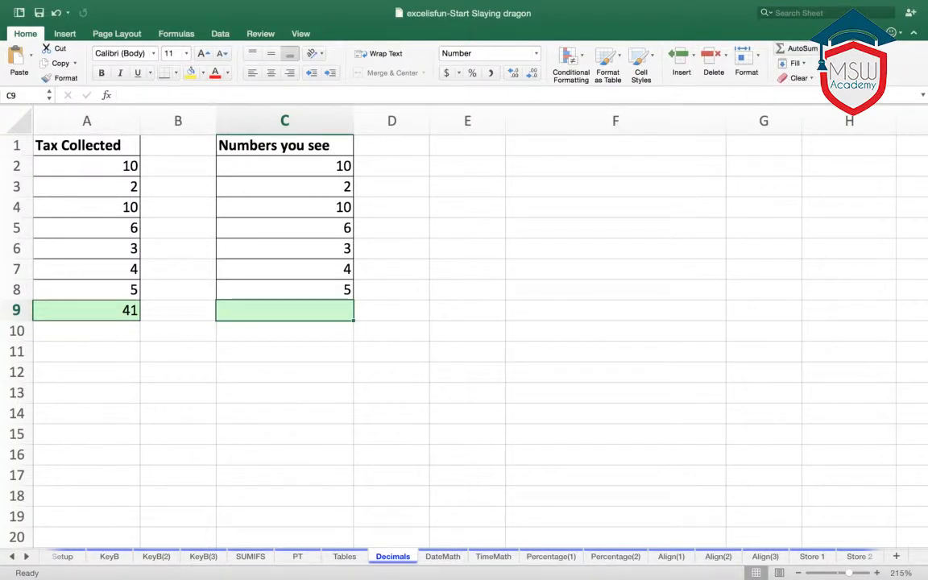
pyautogui.click(822, 49)
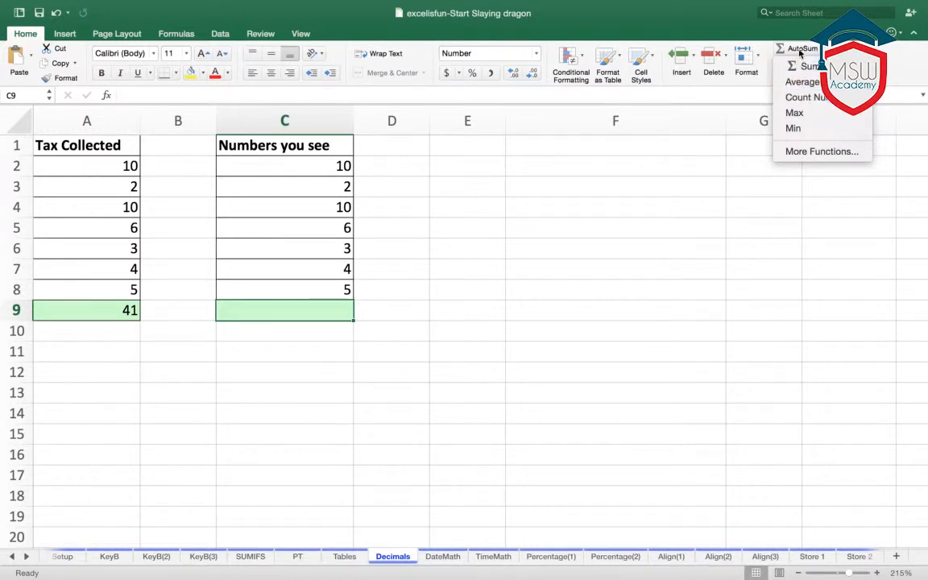
pyautogui.click(800, 53)
pyautogui.click(801, 50)
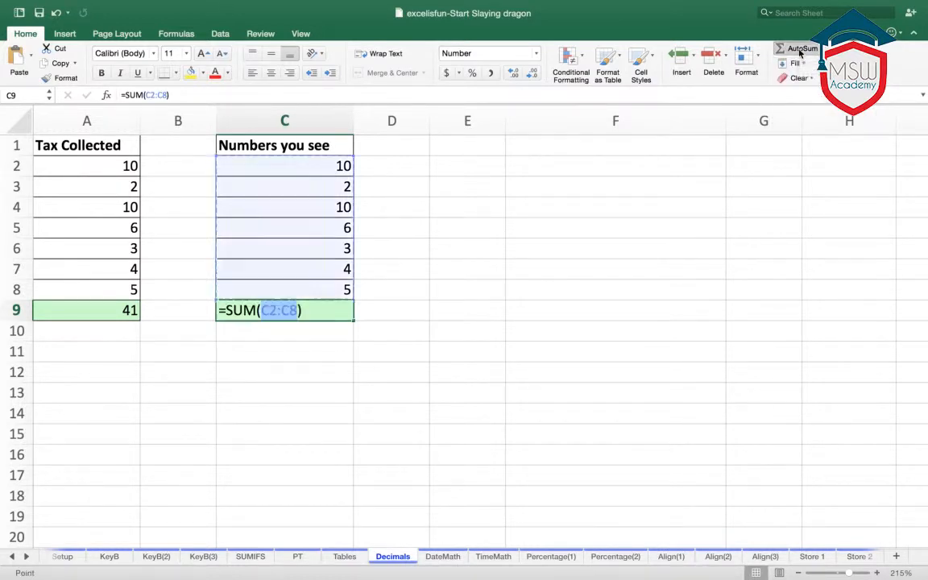
pyautogui.press('Return')
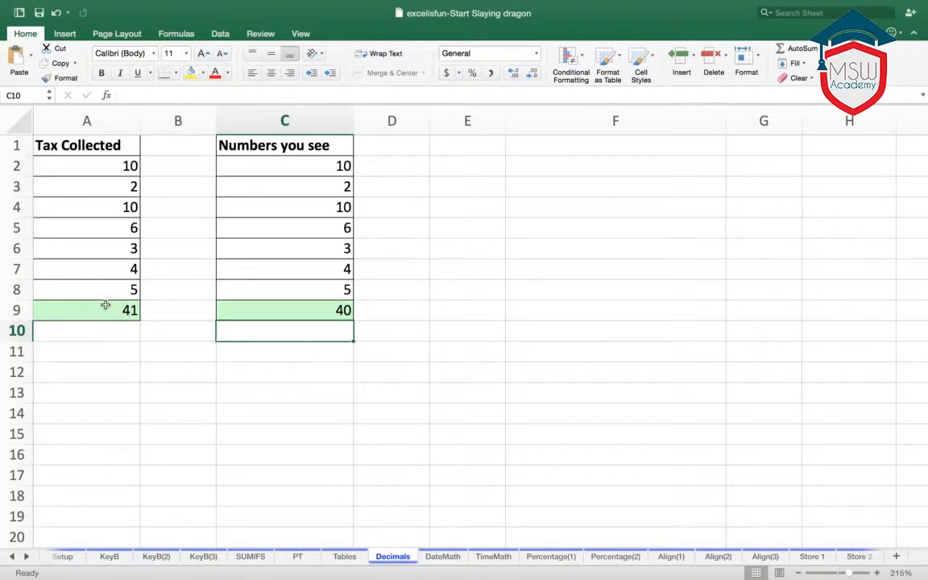
# - Examine the total formula in C9 and the stored Tax Collected values in A2 and A3
pyautogui.click(315, 308)
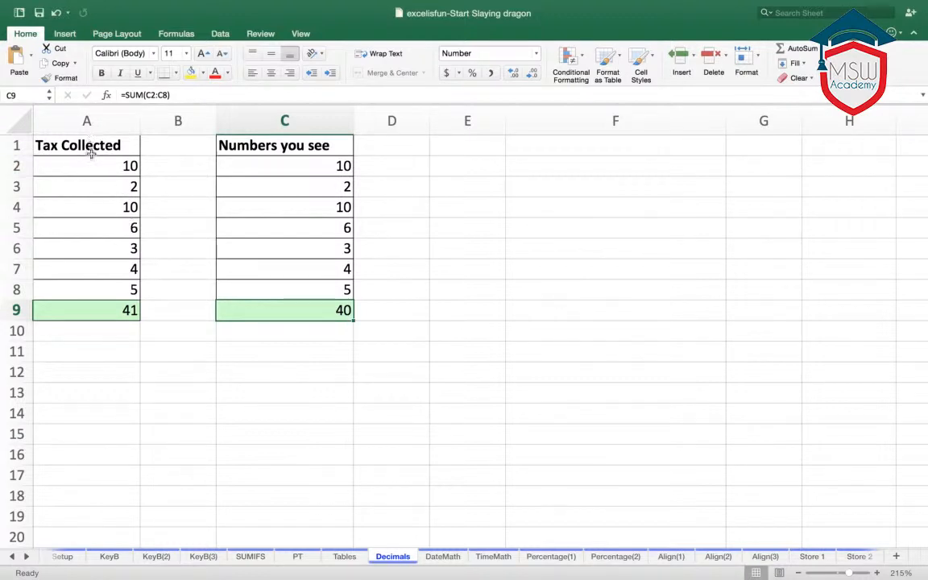
pyautogui.click(123, 164)
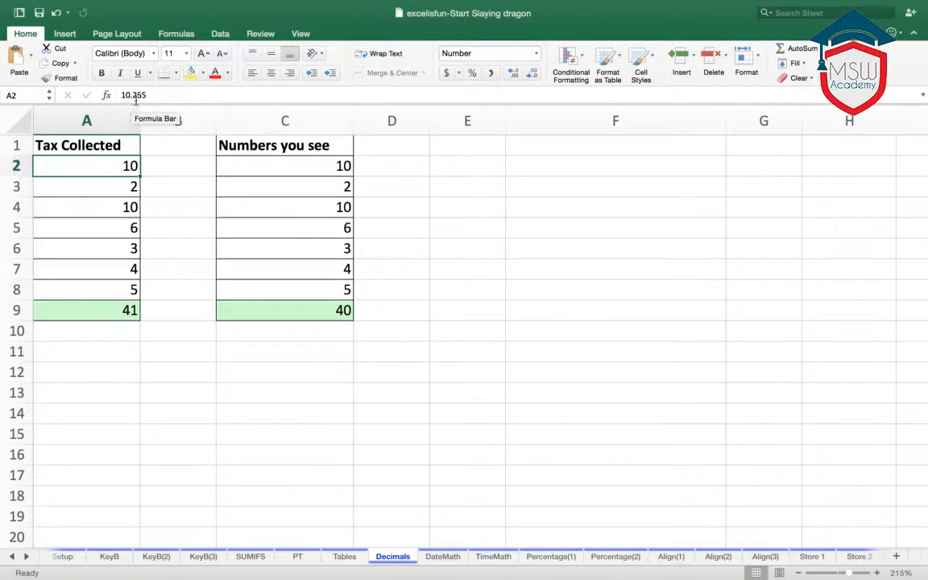
pyautogui.click(113, 185)
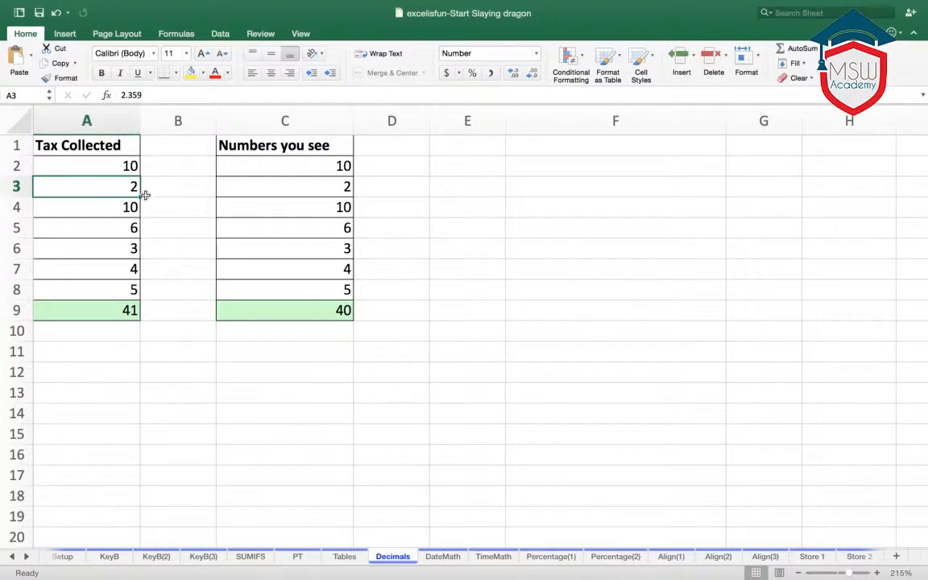
pyautogui.click(169, 212)
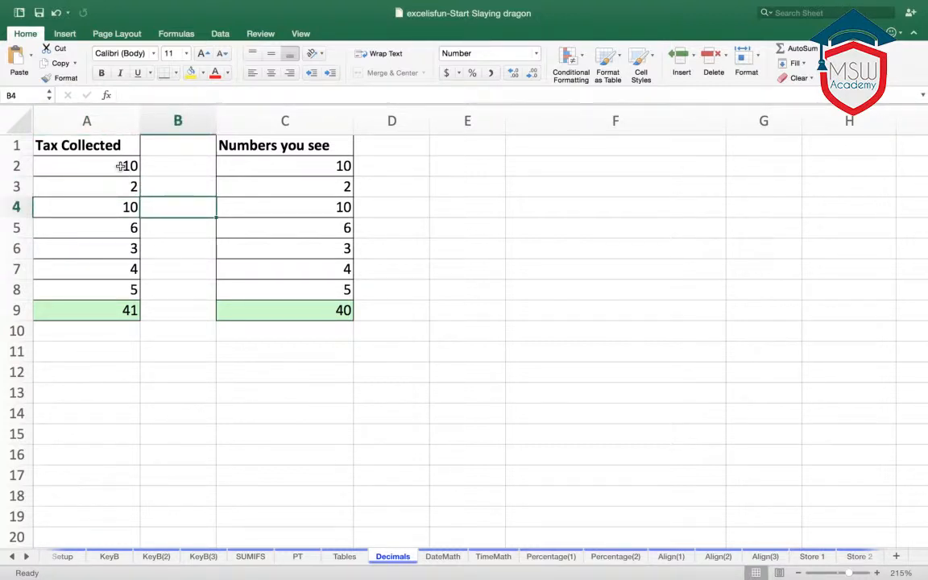
# - Display the sheet's formulas and stored values, and compare the first Tax Collected value with the first of the Numbers you see
pyautogui.moveTo(126, 169); pyautogui.dragTo(116, 282)
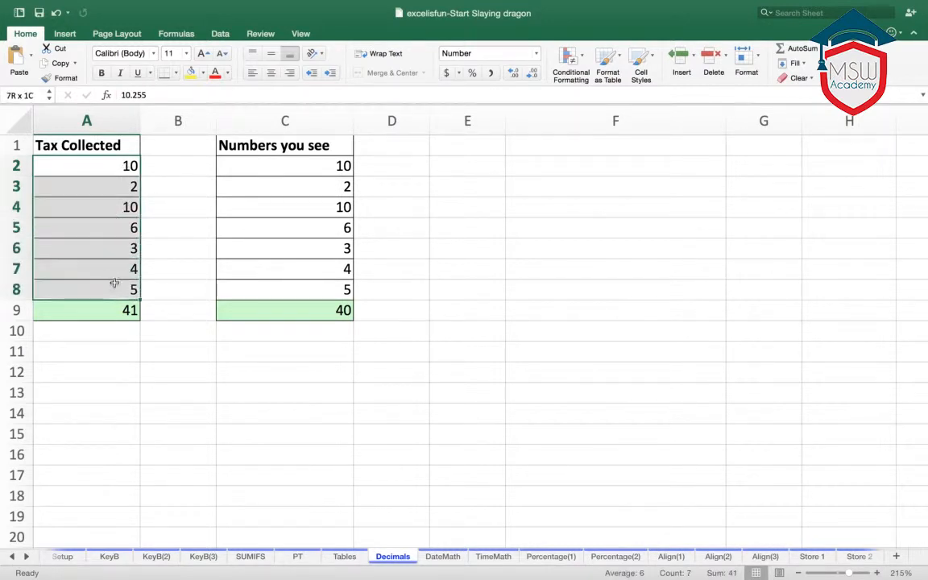
pyautogui.hotkey('ctrl', 'shift', '~')
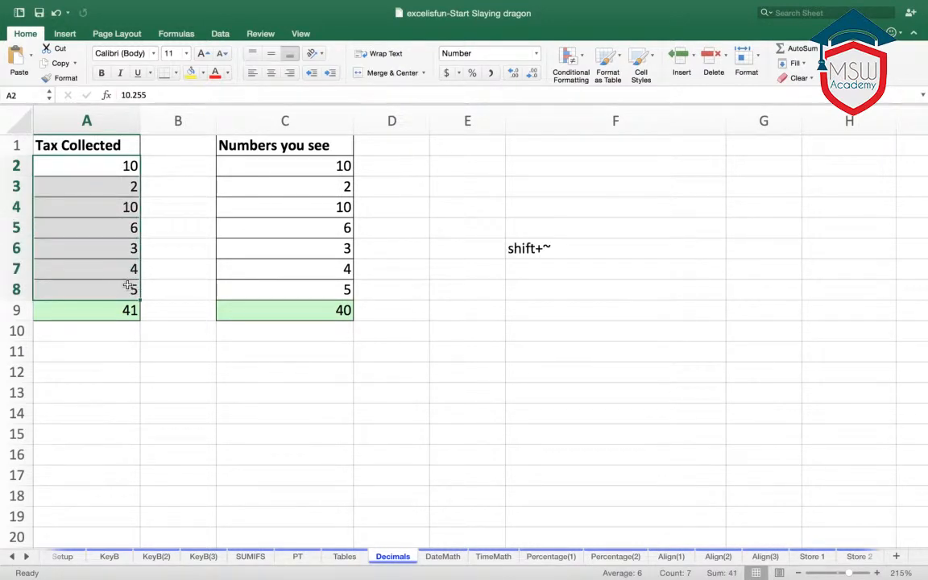
pyautogui.hotkey('ctrl', '`')
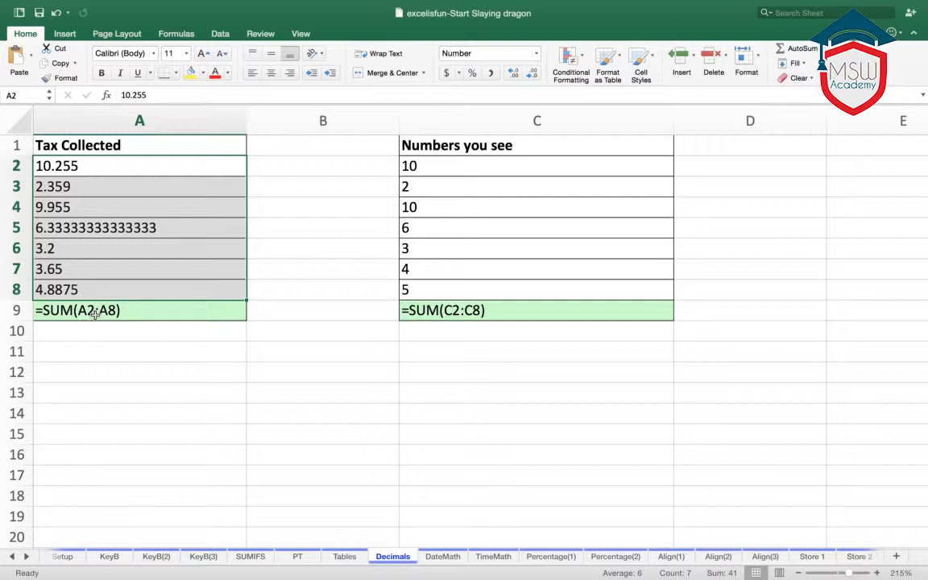
pyautogui.click(124, 353)
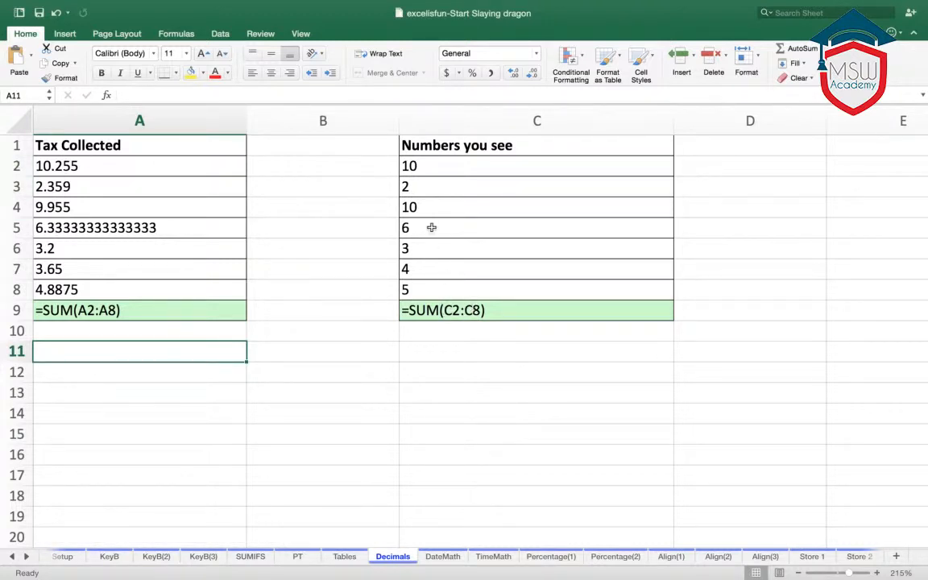
pyautogui.click(59, 167)
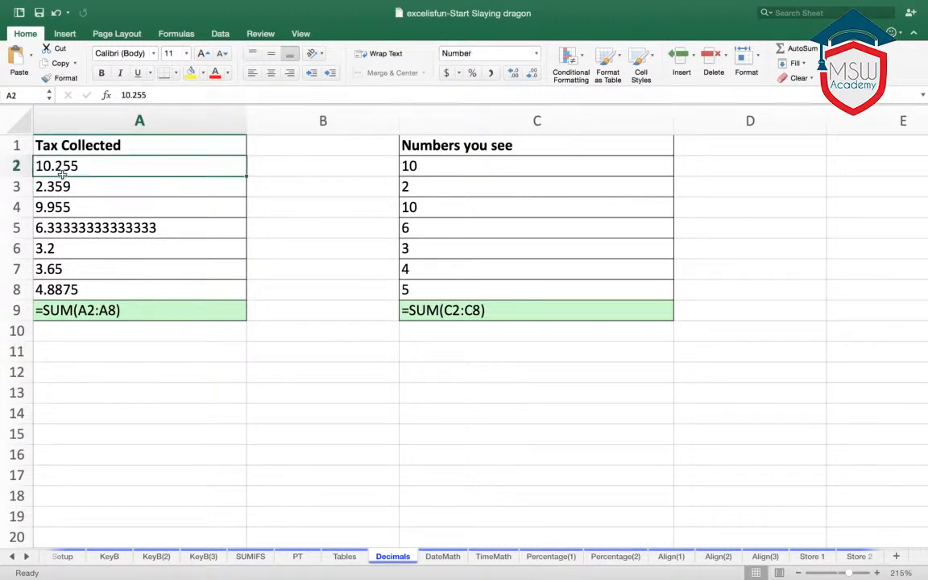
pyautogui.click(420, 163)
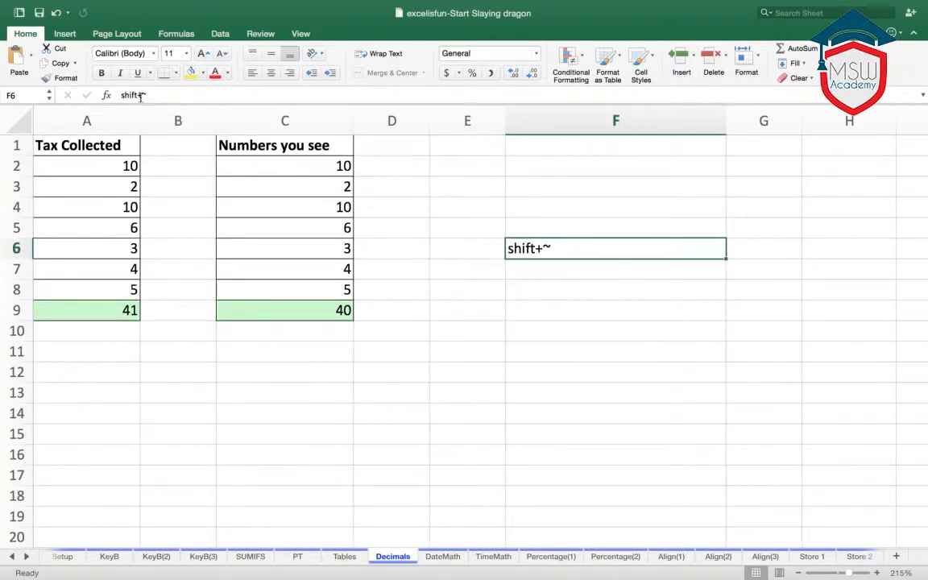
# - Change the shortcut note in cell F6 to "control+~"
pyautogui.doubleClick(133, 95)
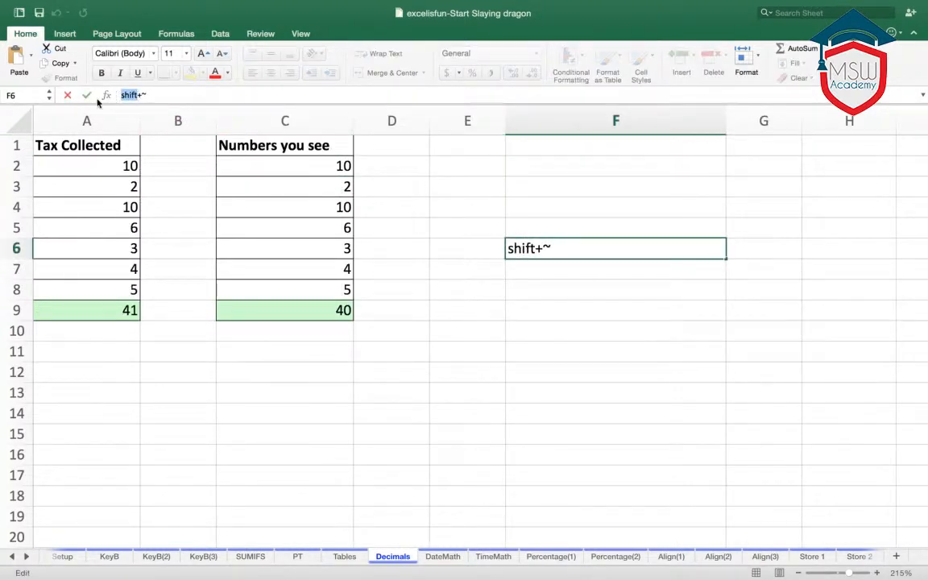
pyautogui.write('control')
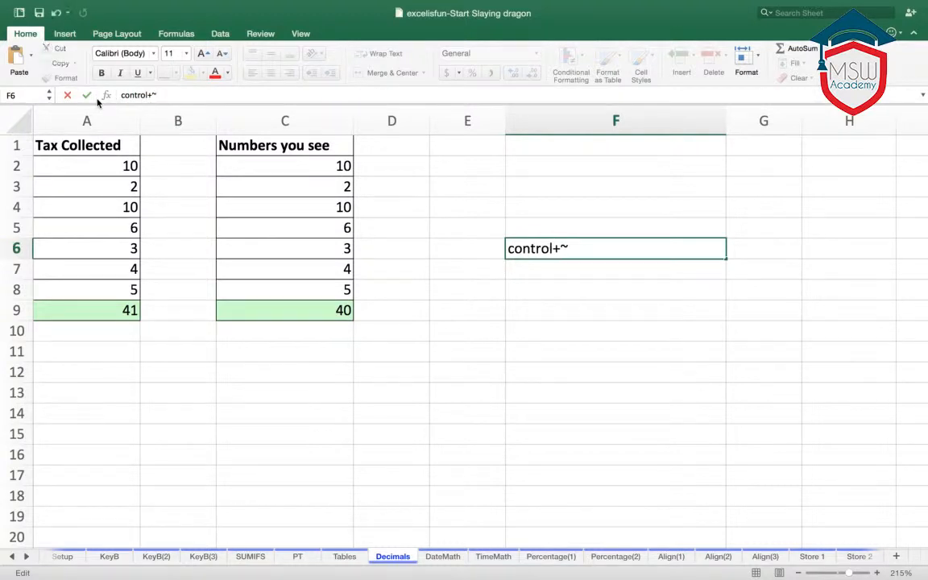
pyautogui.click(433, 290)
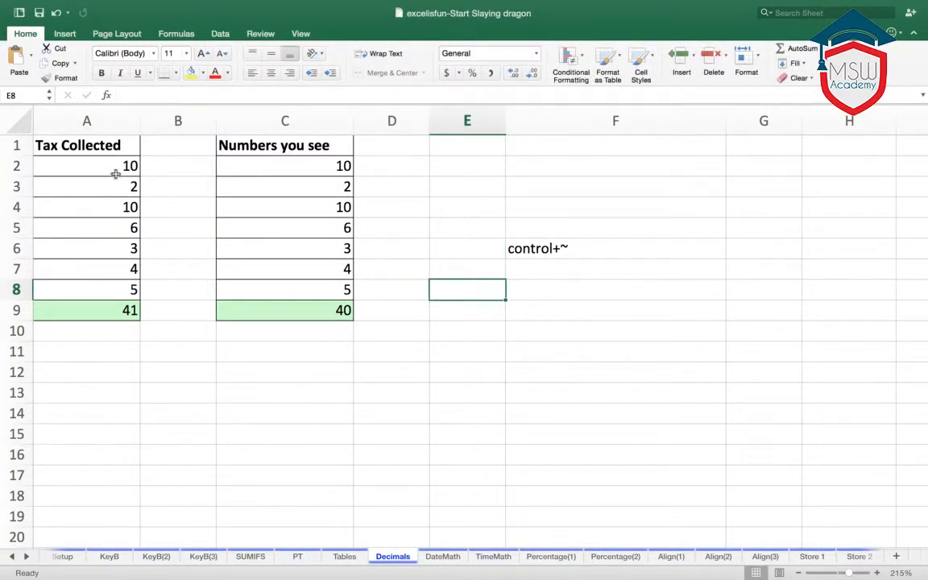
# - Display the sheet's formulas and stored values, and restore 10.255 as the Tax Collected value in cell A2
pyautogui.hotkey('ctrl', '`')
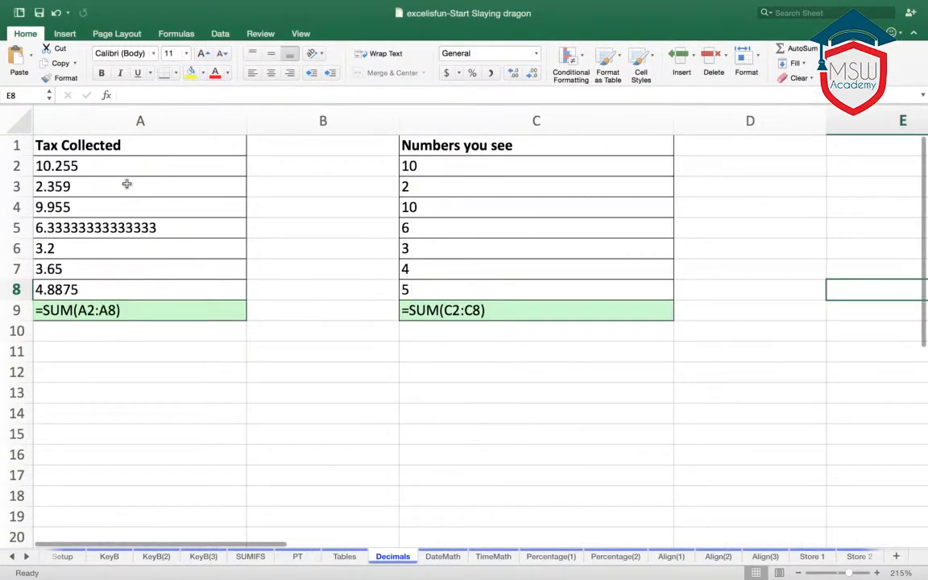
pyautogui.click(70, 166)
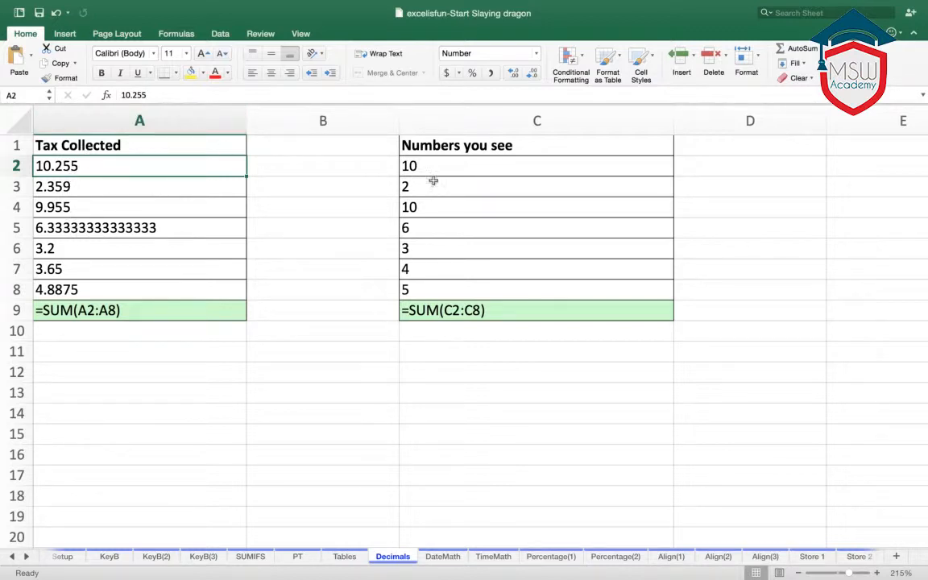
pyautogui.press('BackSpace')
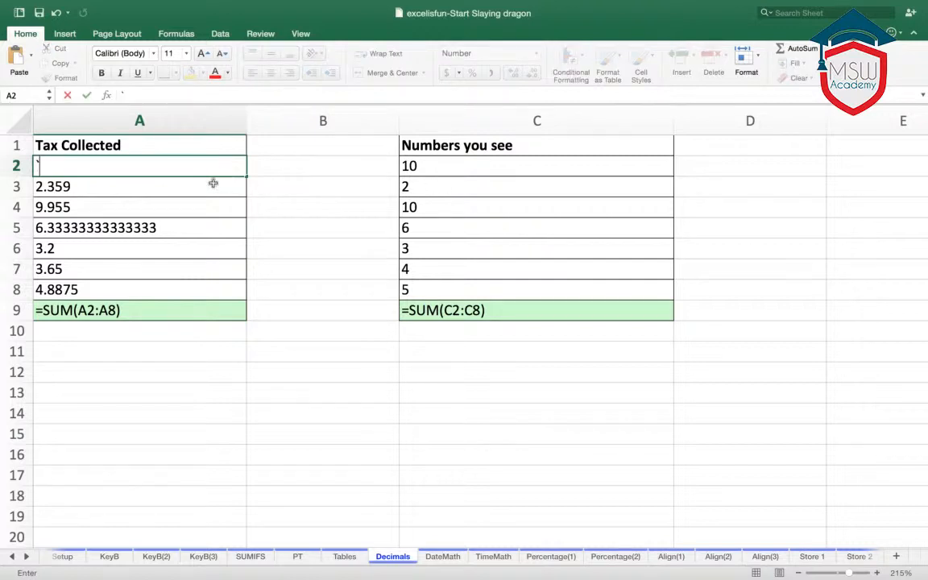
pyautogui.write('10.255')
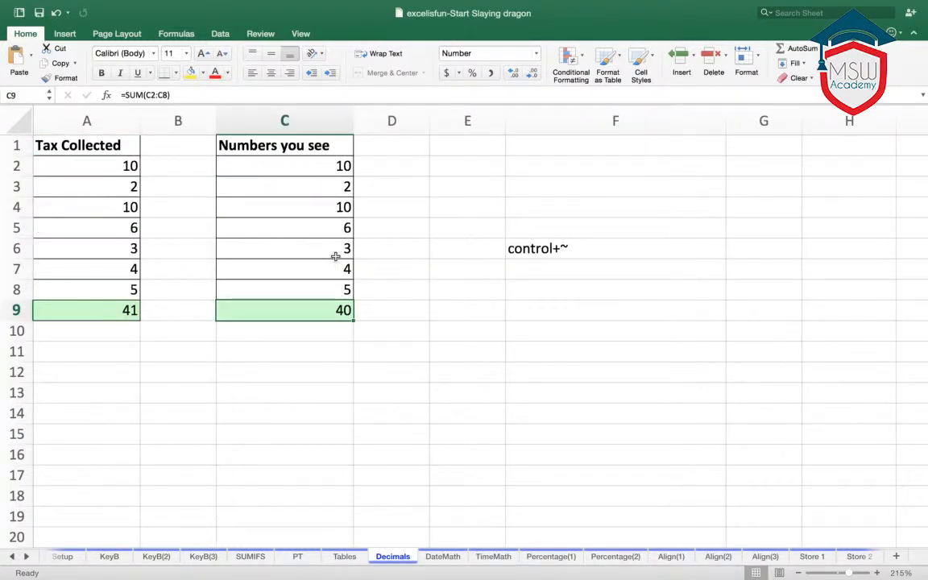
# - Show the sheet's formulas again and examine the Tax Collected total formula in cell A9
pyautogui.hotkey('ctrl', '`')
pyautogui.click(407, 360)
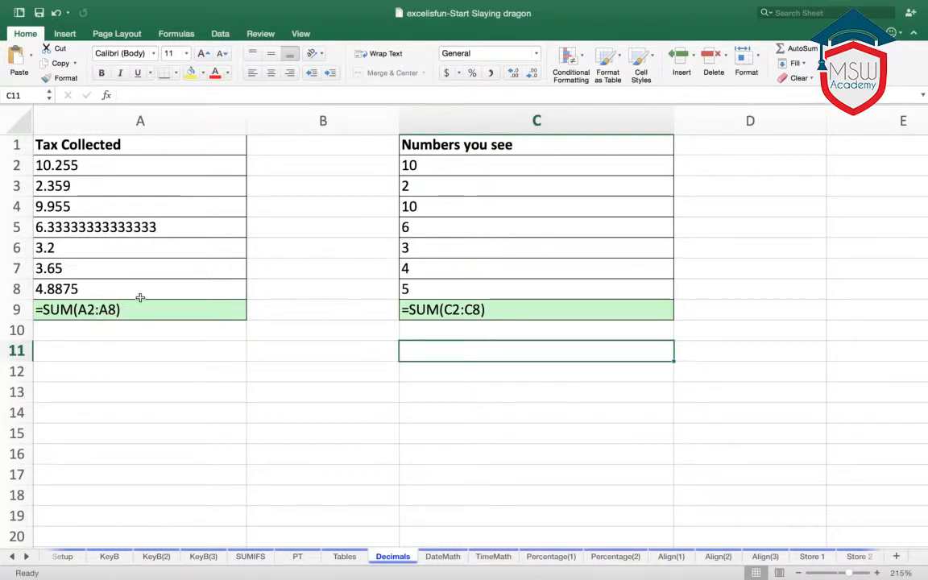
pyautogui.click(51, 314)
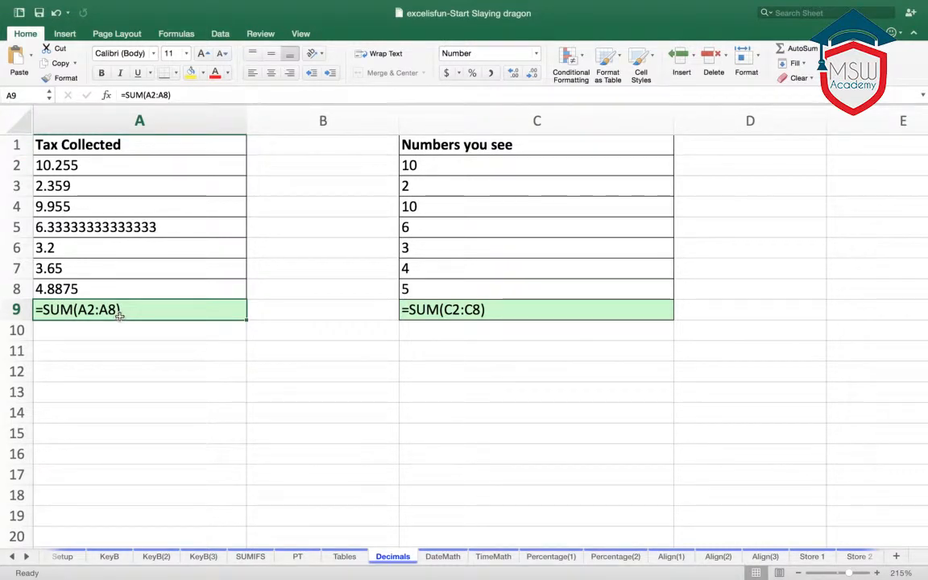
# - Clear the Tax Collected values in A2:A8 to check the total formula in A9, and undo the deletion
pyautogui.moveTo(84, 169); pyautogui.dragTo(91, 288)
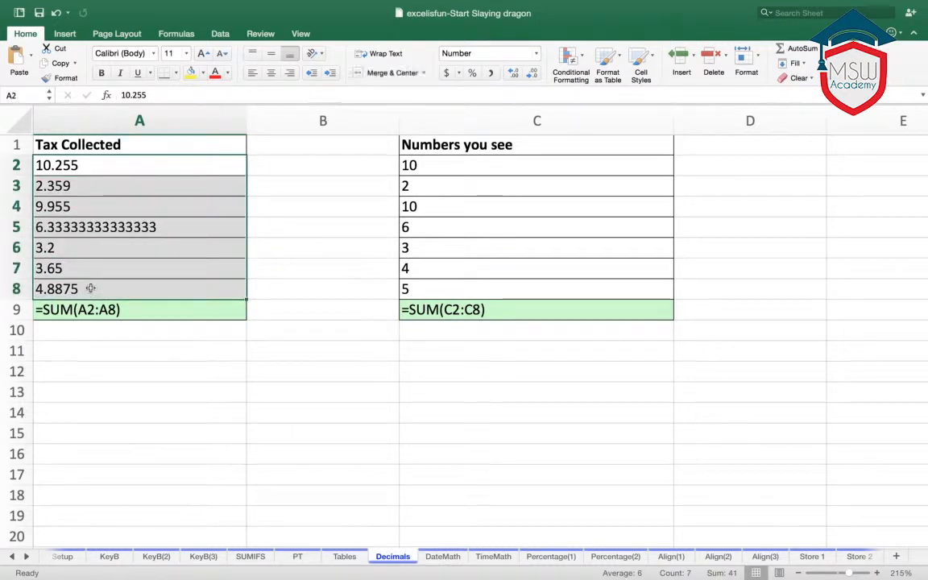
pyautogui.press('Delete')
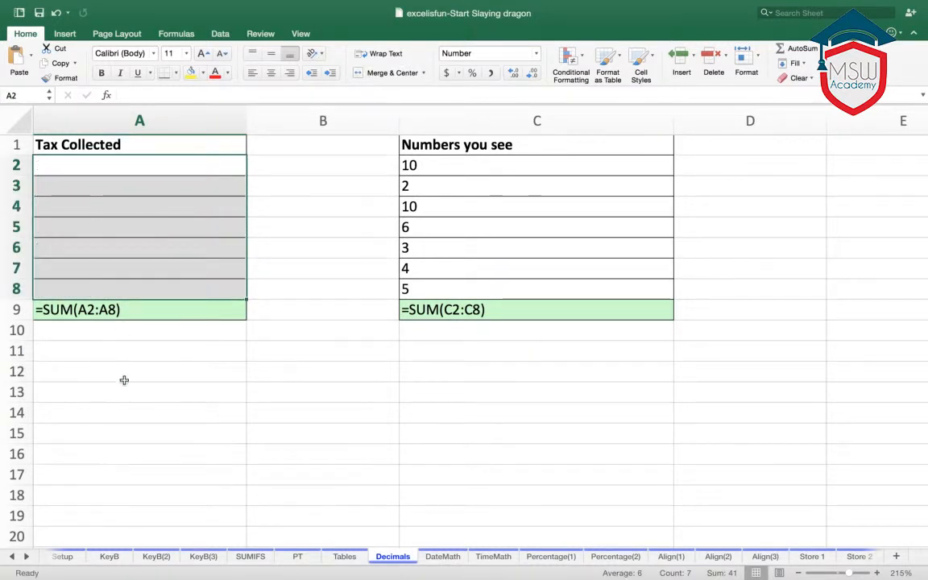
pyautogui.click(121, 391)
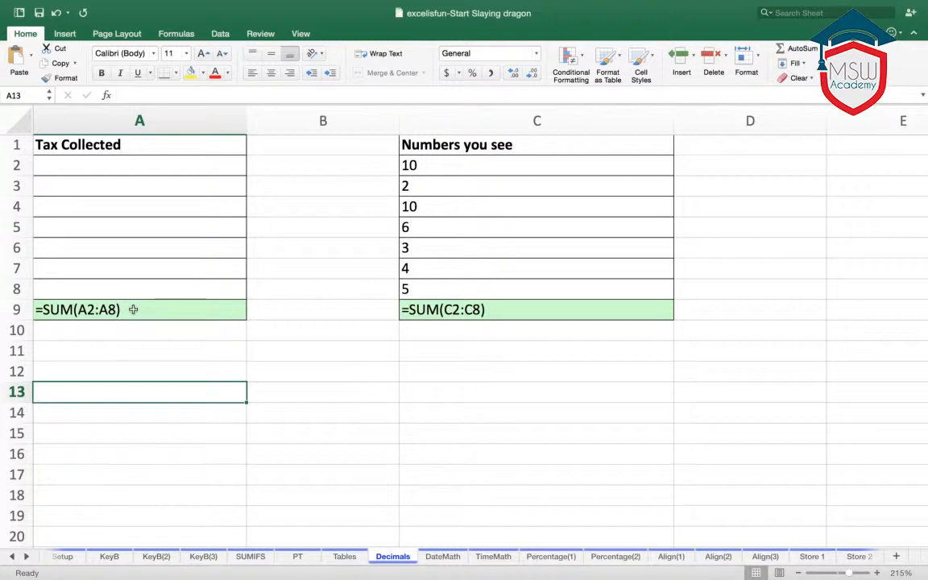
pyautogui.click(133, 309)
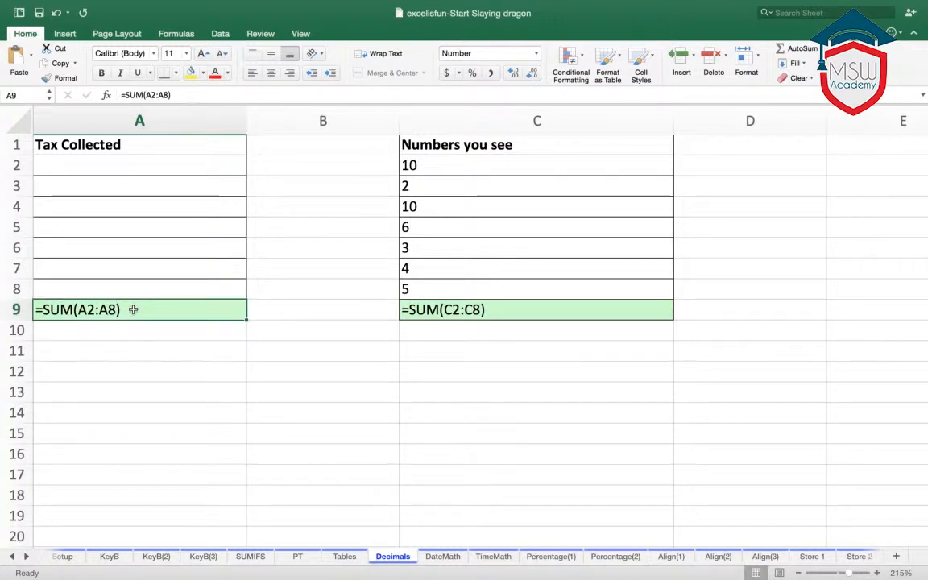
pyautogui.click(137, 344)
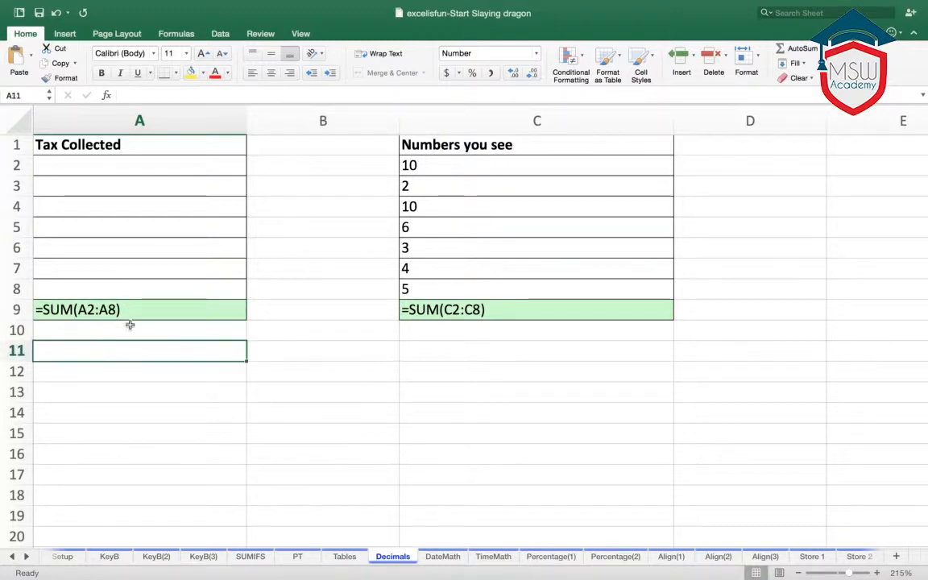
pyautogui.click(113, 309)
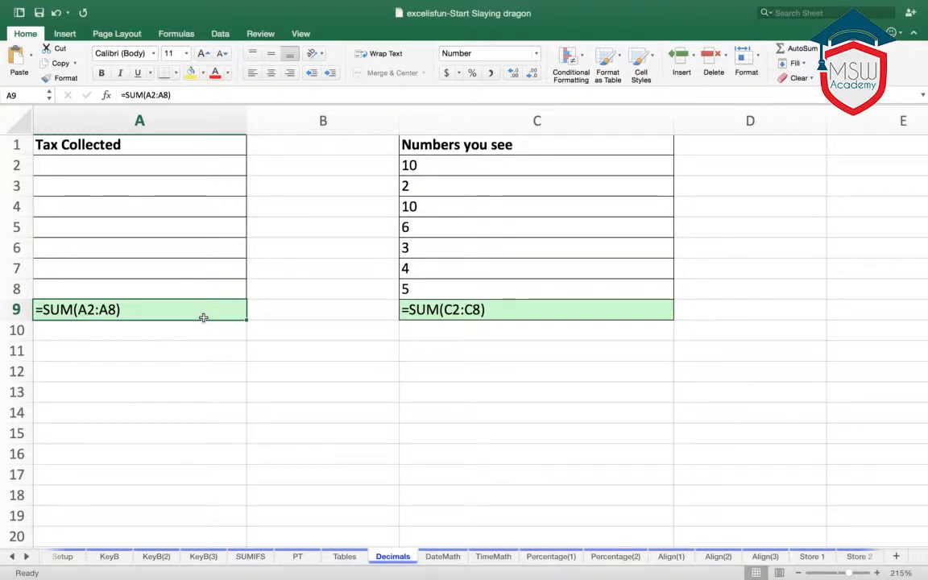
pyautogui.press('super+z')
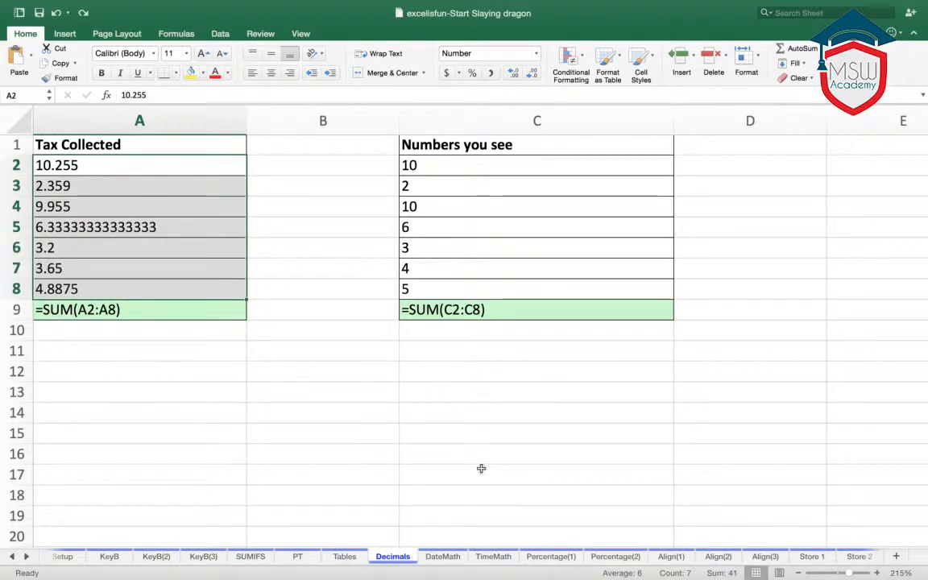
pyautogui.click(305, 394)
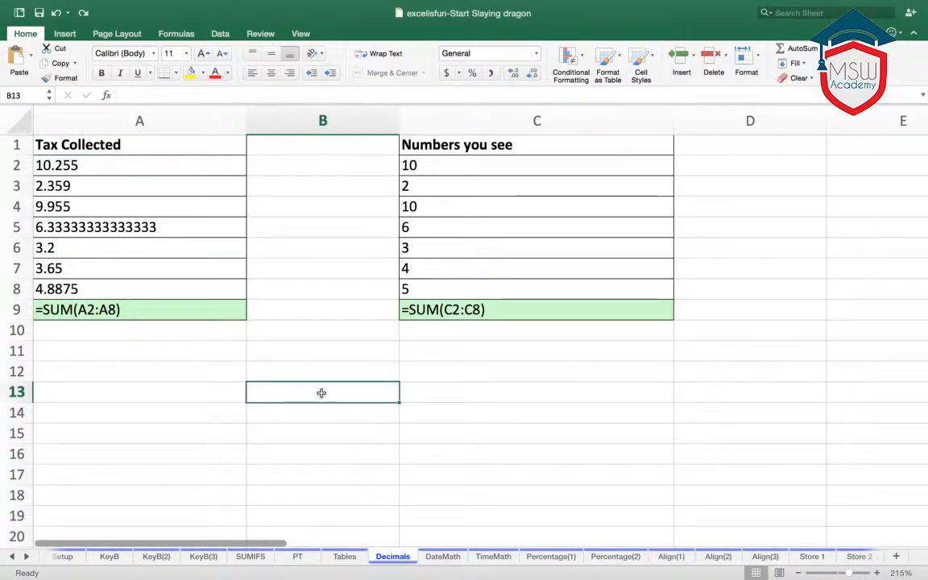
# - Return the Decimals sheet from formula display to its normal view of formatted values
pyautogui.hotkey('ctrl', '`')
pyautogui.click(321, 374)
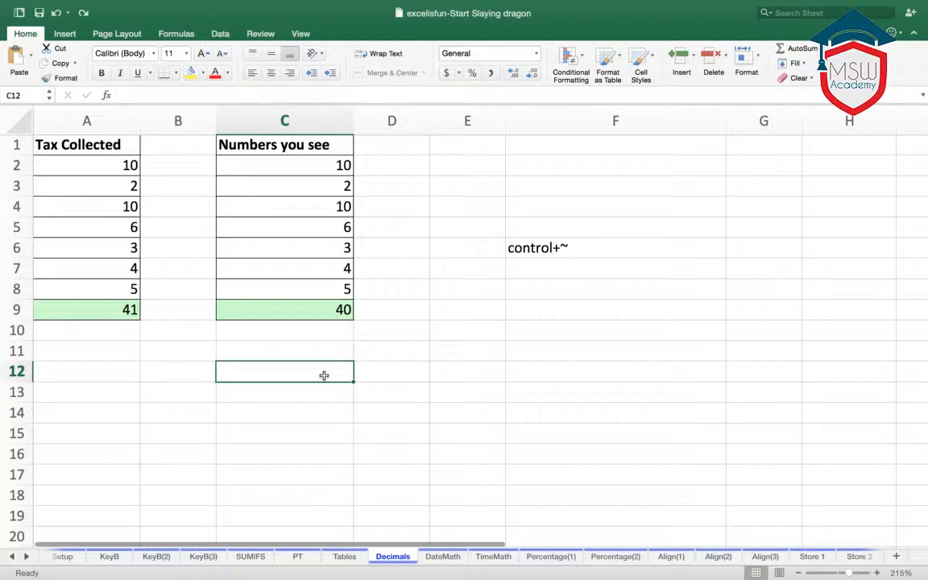
# - Replace the total in cell C9 with the maximum of C2:C8 by using the AutoSum Max function
pyautogui.click(335, 310)
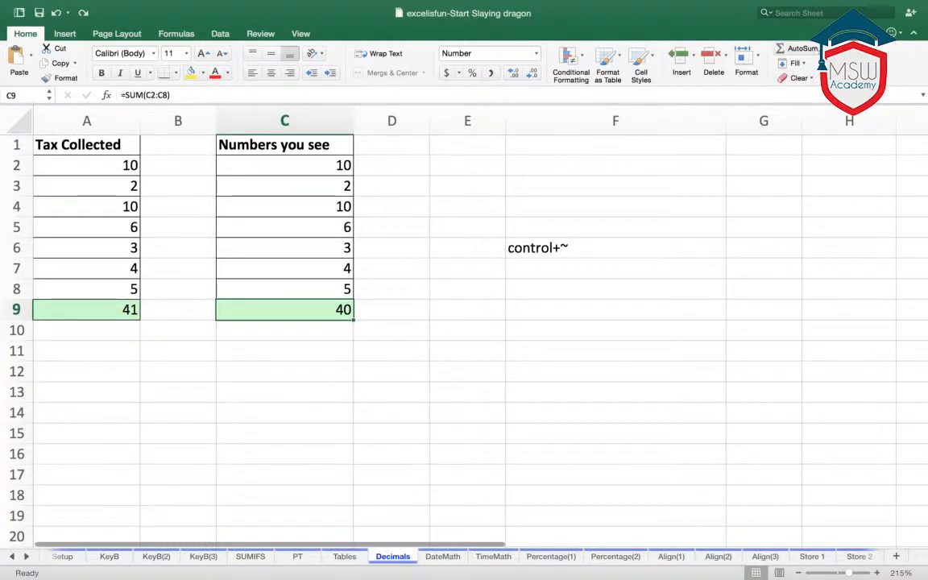
pyautogui.click(821, 49)
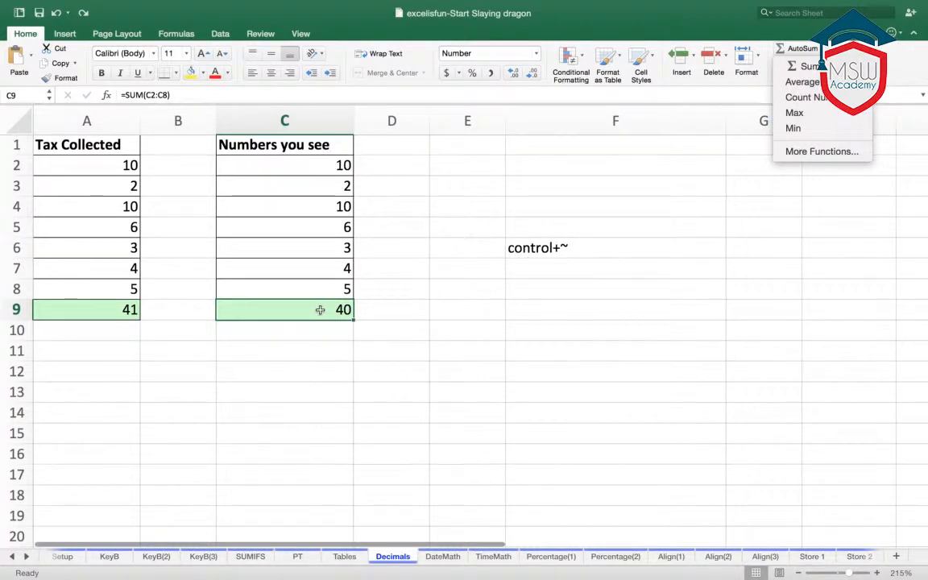
pyautogui.click(794, 112)
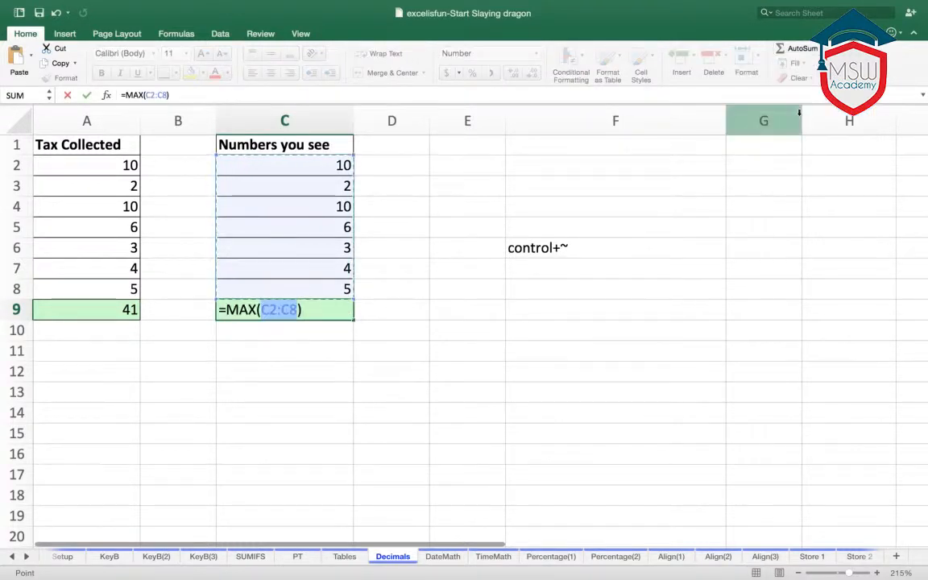
pyautogui.press('Return')
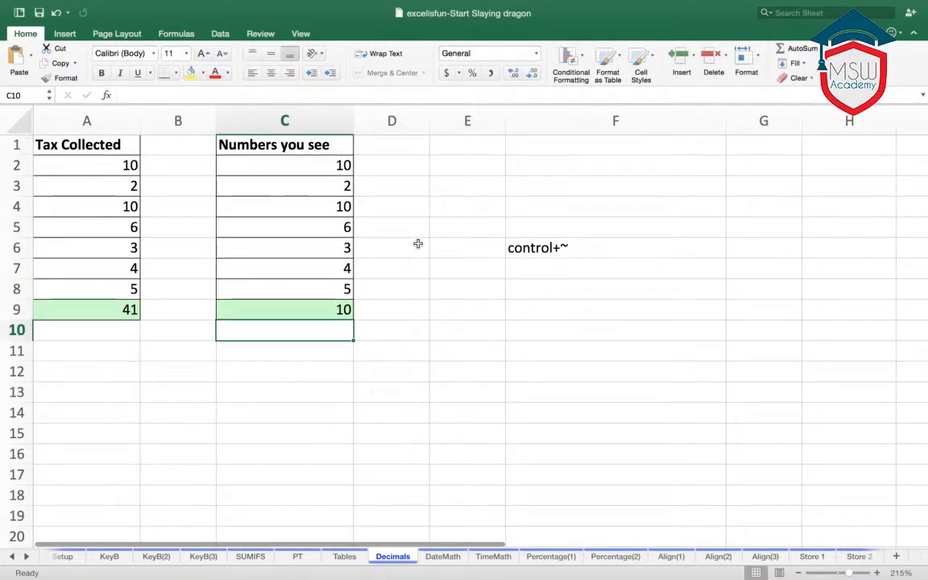
# - Replace the formula in cell C9 with the average of C2:C8 by using the AutoSum Average function
pyautogui.click(320, 301)
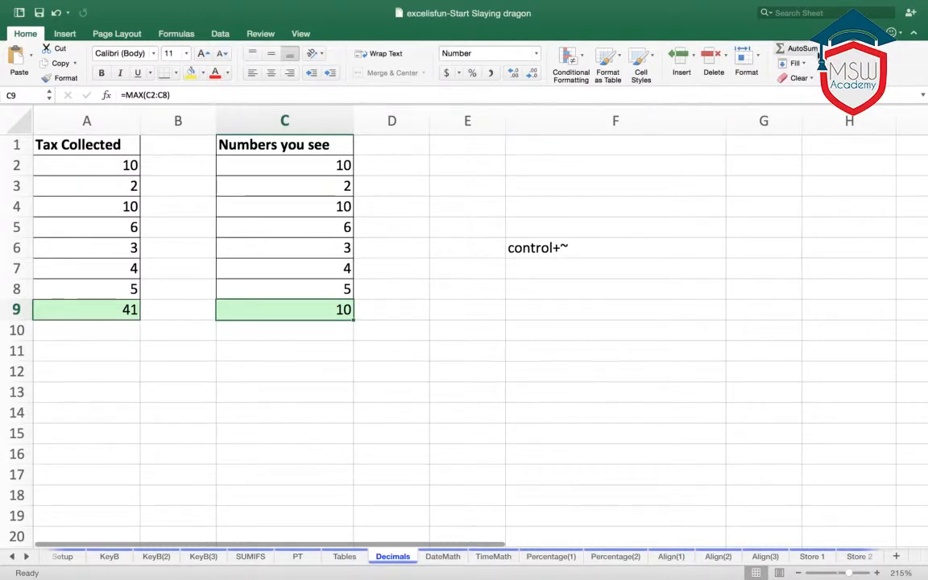
pyautogui.click(822, 48)
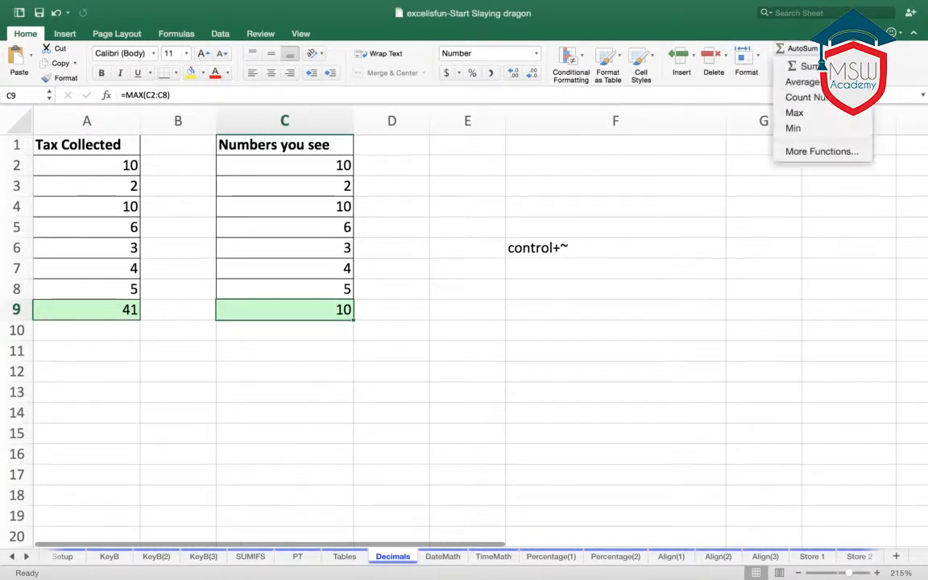
pyautogui.click(814, 83)
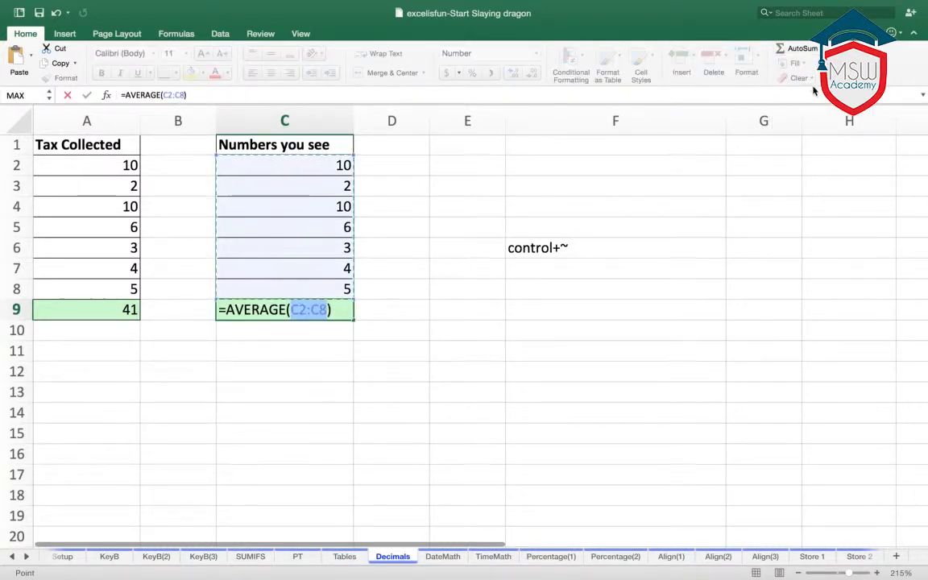
pyautogui.press('Return')
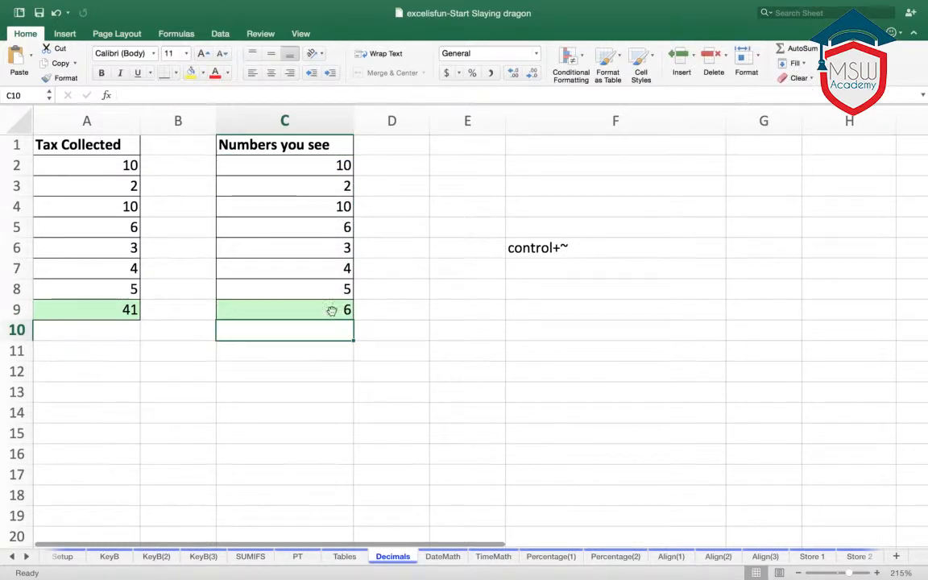
# - Set cell C9 back to the sum of C2:C8 by using the AutoSum Sum function
pyautogui.click(328, 314)
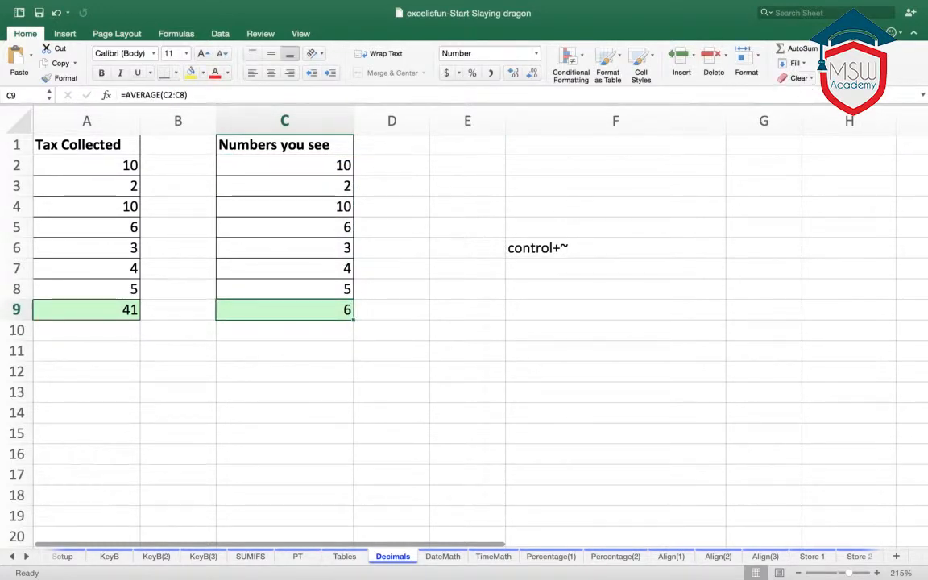
pyautogui.click(822, 48)
pyautogui.click(804, 66)
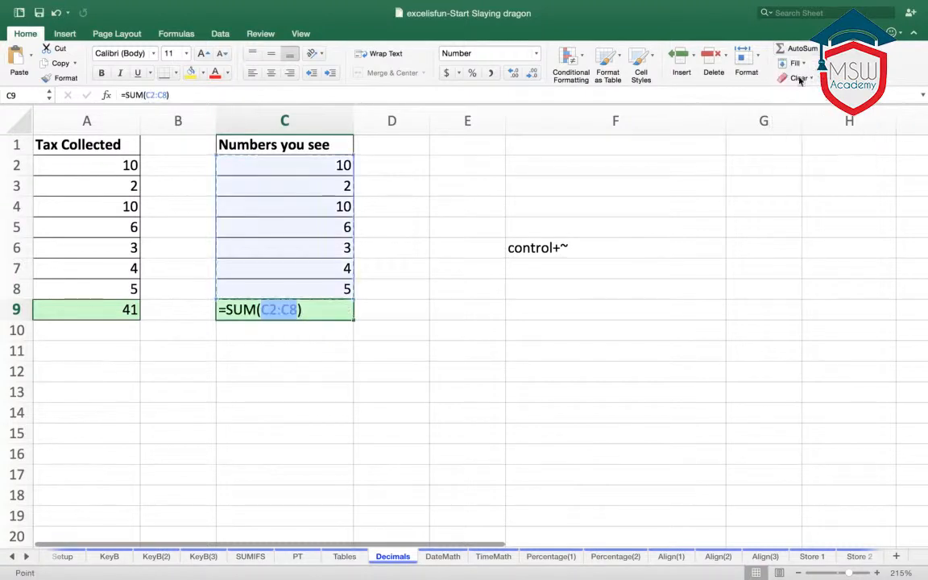
pyautogui.press('Return')
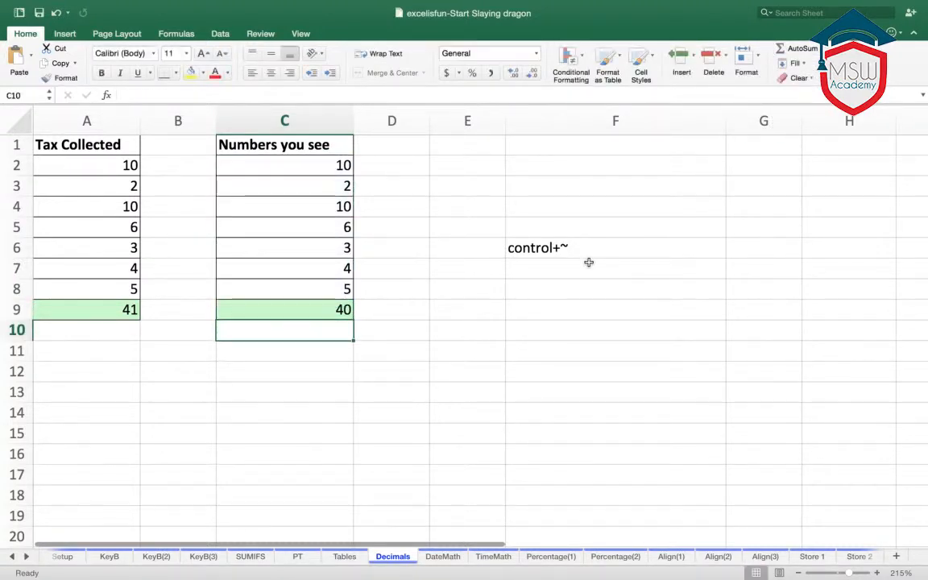
pyautogui.click(539, 201)
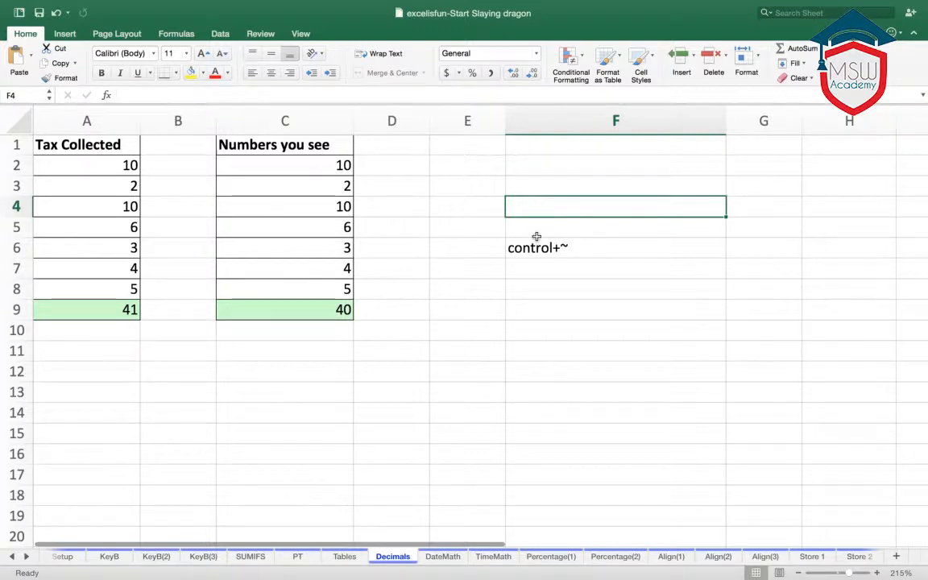
# - Open the DateMath sheet and look over its loan issue date, term and maturity date table
pyautogui.click(442, 556)
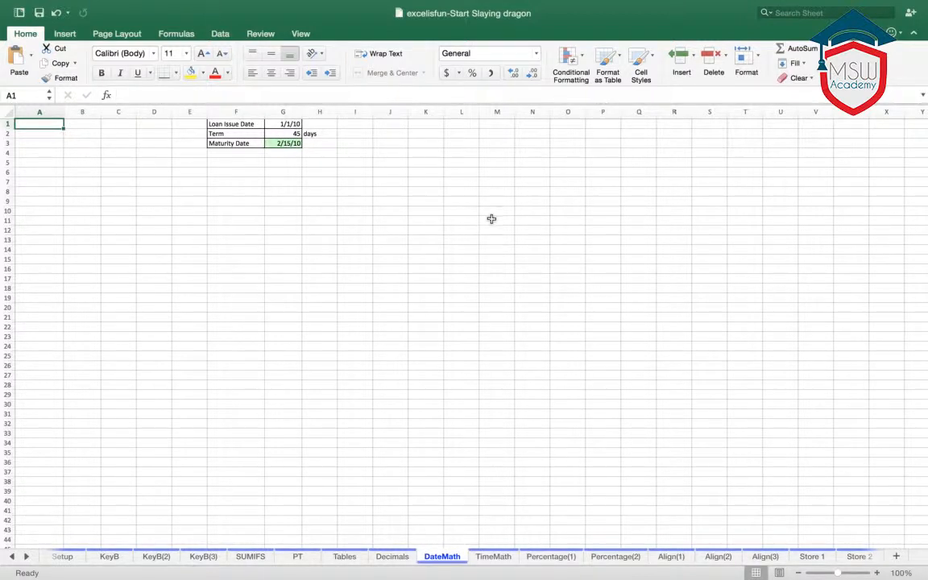
pyautogui.scroll(3, 481, 242)
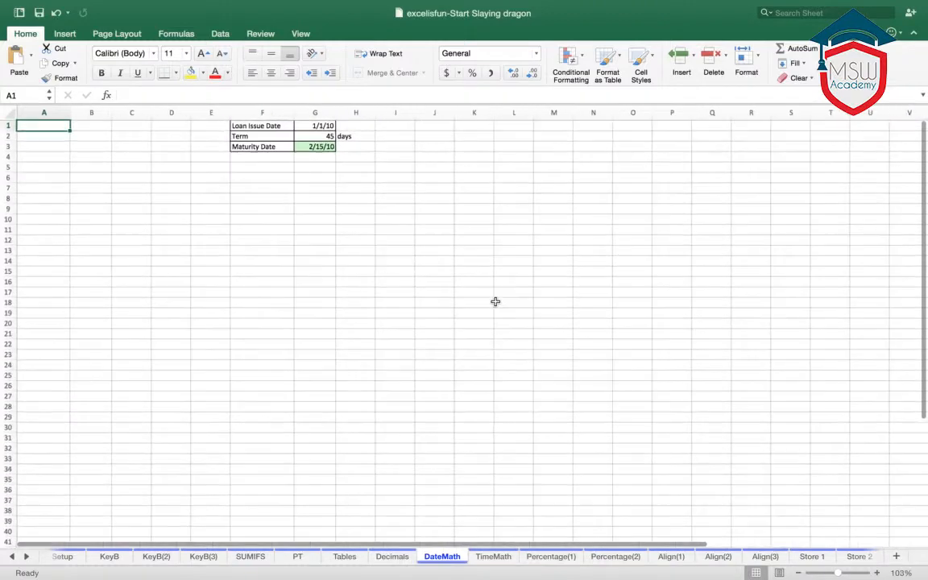
pyautogui.scroll(5, 507, 306)
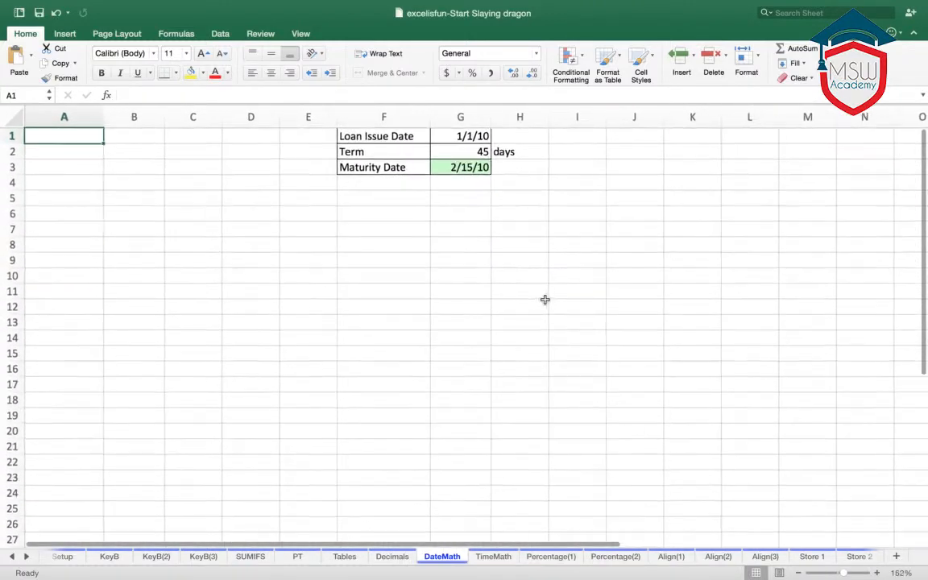
pyautogui.scroll(-2, 768, 522)
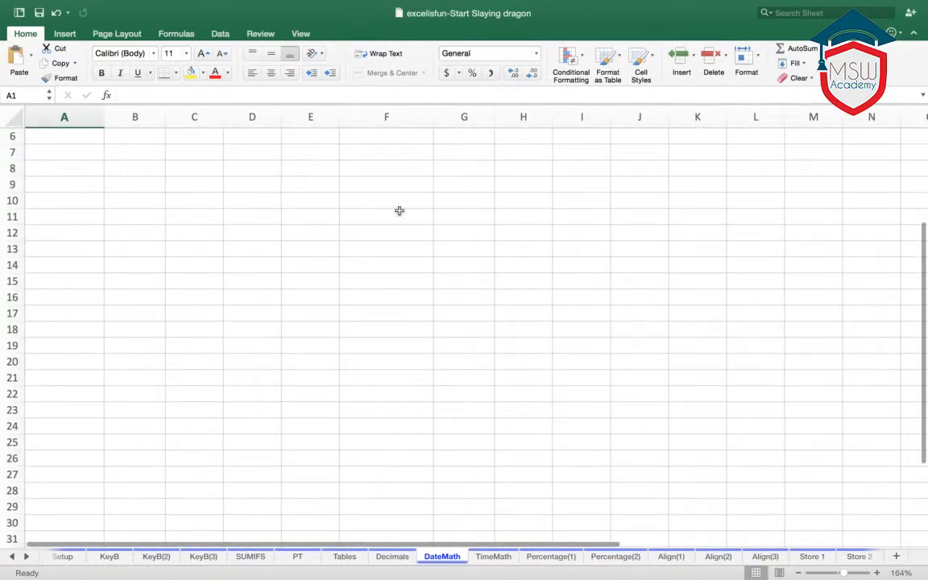
pyautogui.scroll(-5, 430, 287)
pyautogui.scroll(-3, 435, 302)
pyautogui.scroll(10, 437, 314)
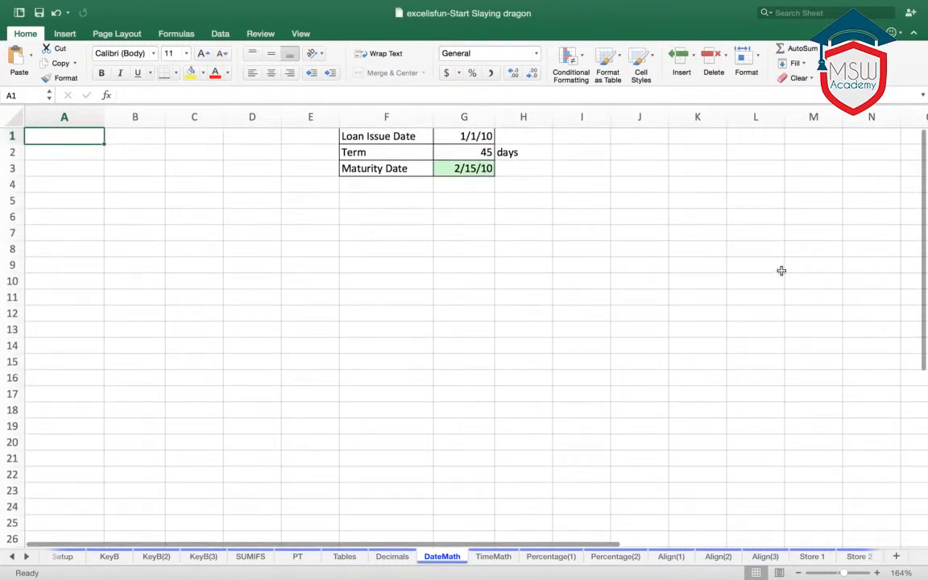
# - Enter the date 03/05/2016 in cell A2 of the DateMath sheet
pyautogui.click(87, 154)
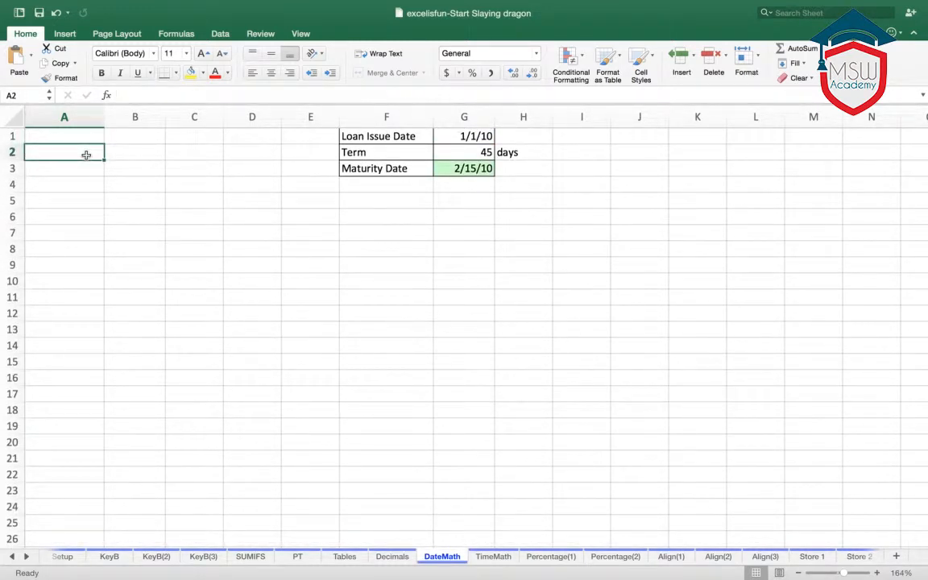
pyautogui.write('03/')
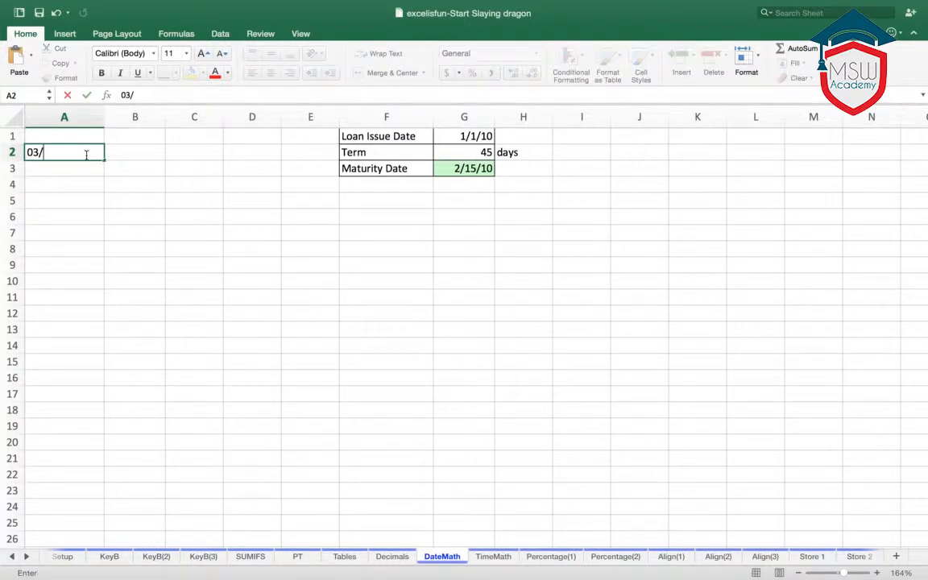
pyautogui.write('05/2016')
pyautogui.press('Return')
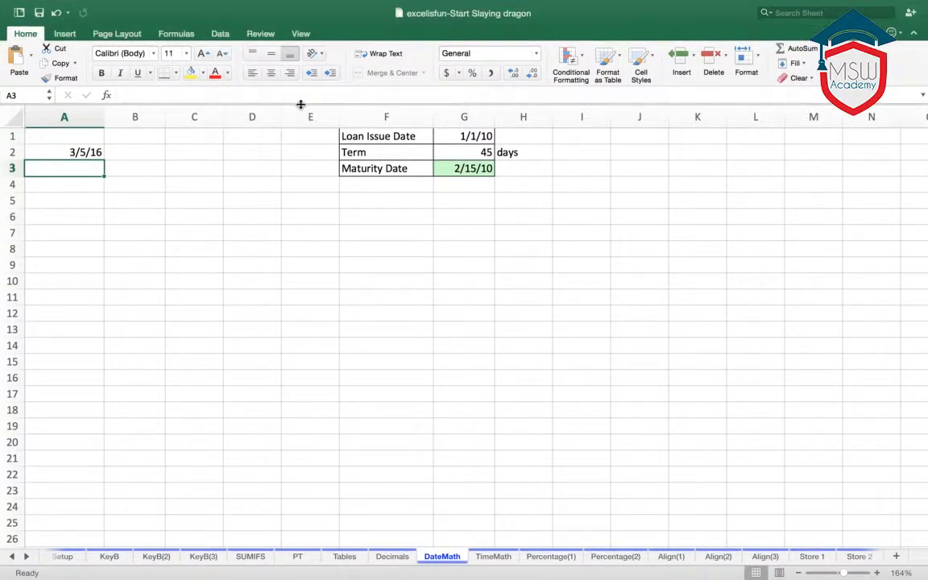
# - Enter the date 03-05-2016 with dashes in cell A3
pyautogui.write('03-05')
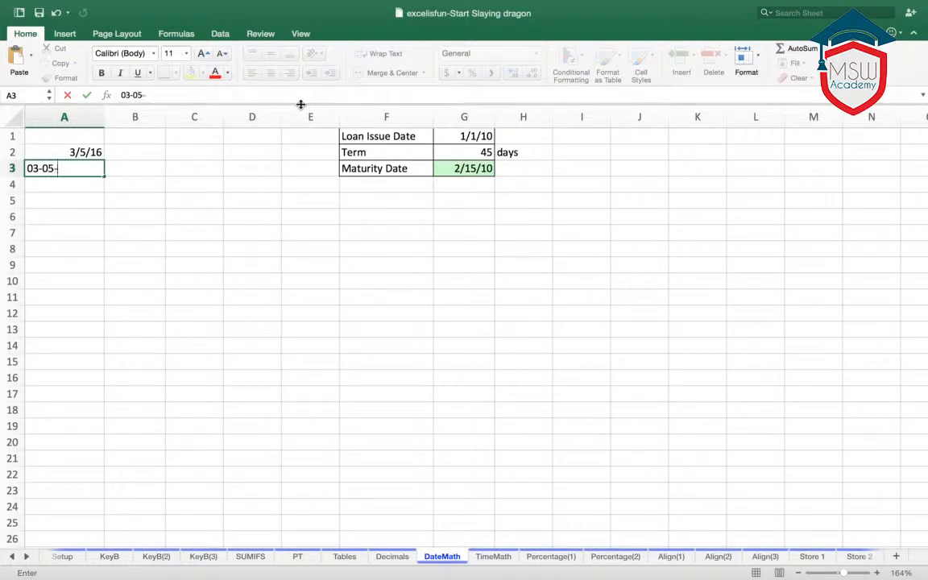
pyautogui.write('-2016')
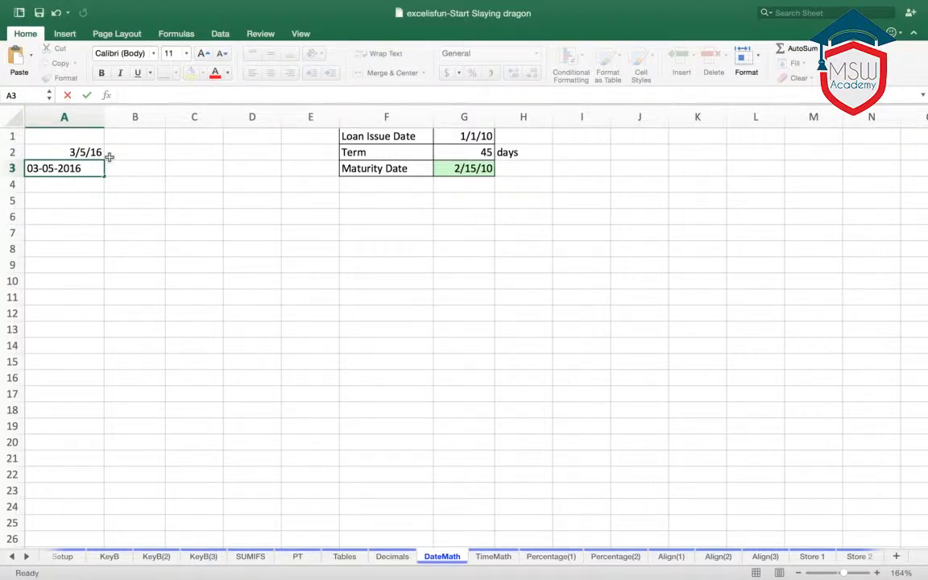
pyautogui.click(113, 153)
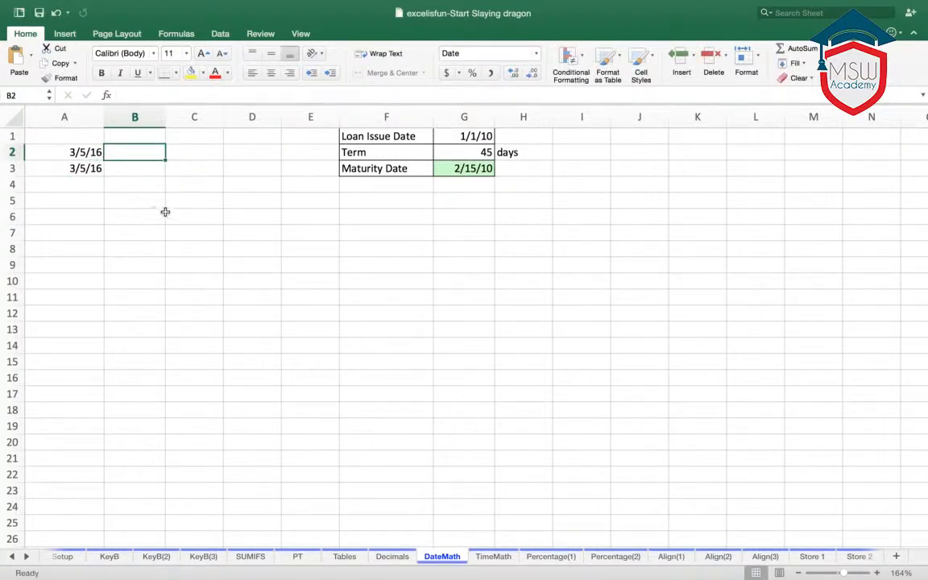
# - Enter the date 01/01/1900 in cell B5 and check the stored date
pyautogui.click(137, 202)
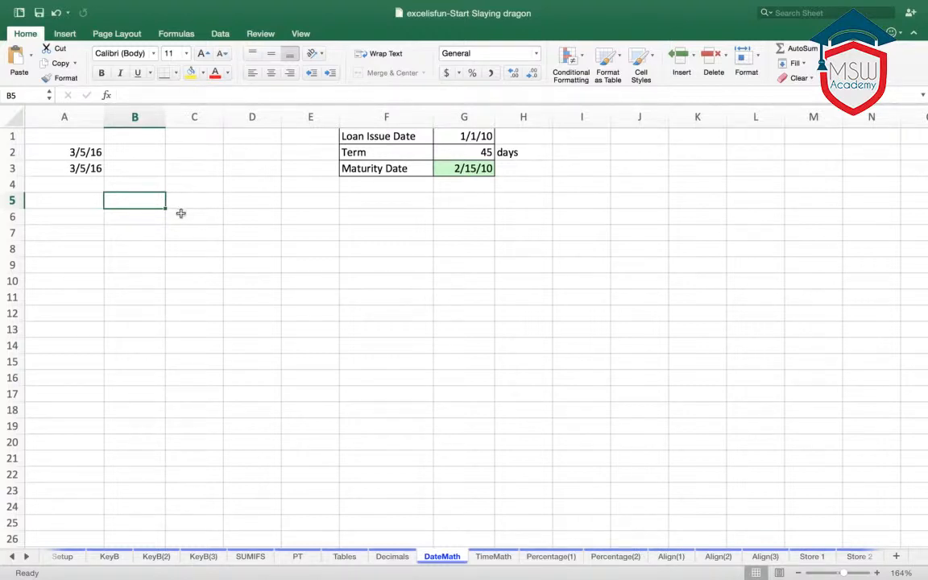
pyautogui.write('01/01')
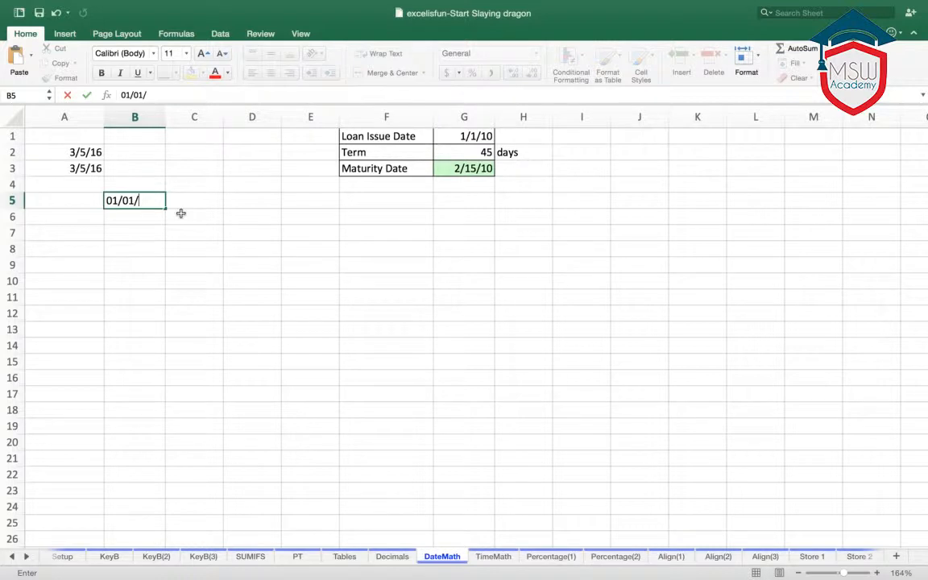
pyautogui.write('/1900')
pyautogui.press('Return')
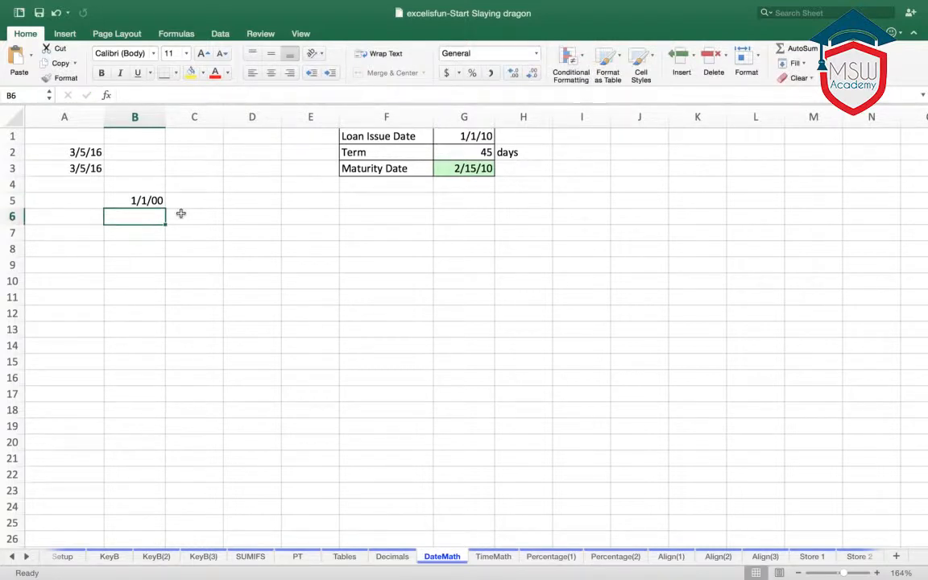
pyautogui.click(151, 200)
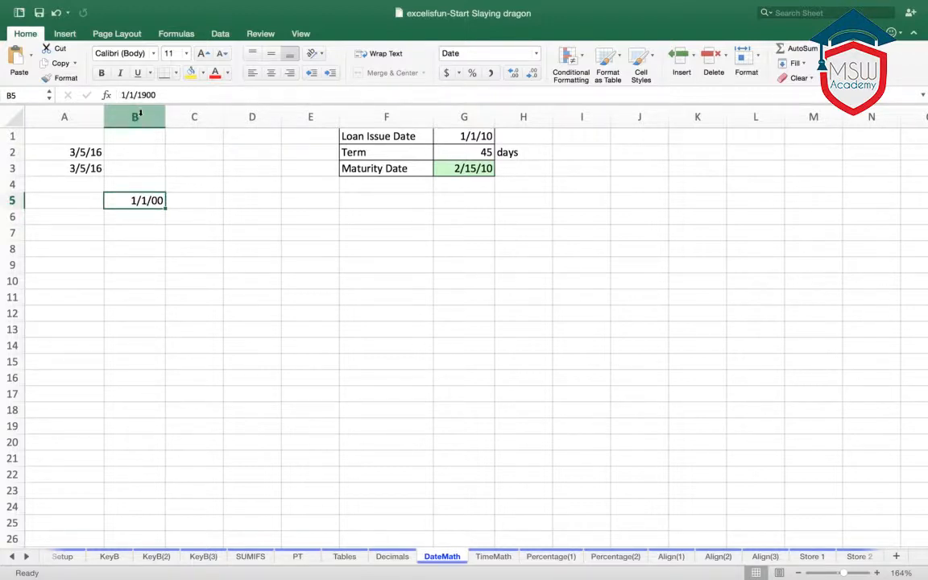
# - Format the whole of column B as Date with the four-digit-year type 3/14/2015
pyautogui.click(140, 113)
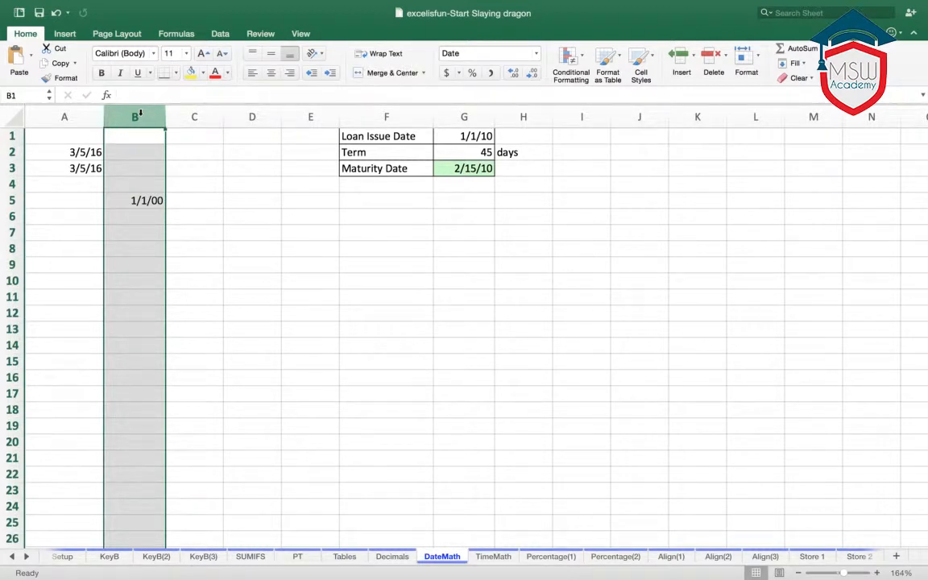
pyautogui.press('super+1')
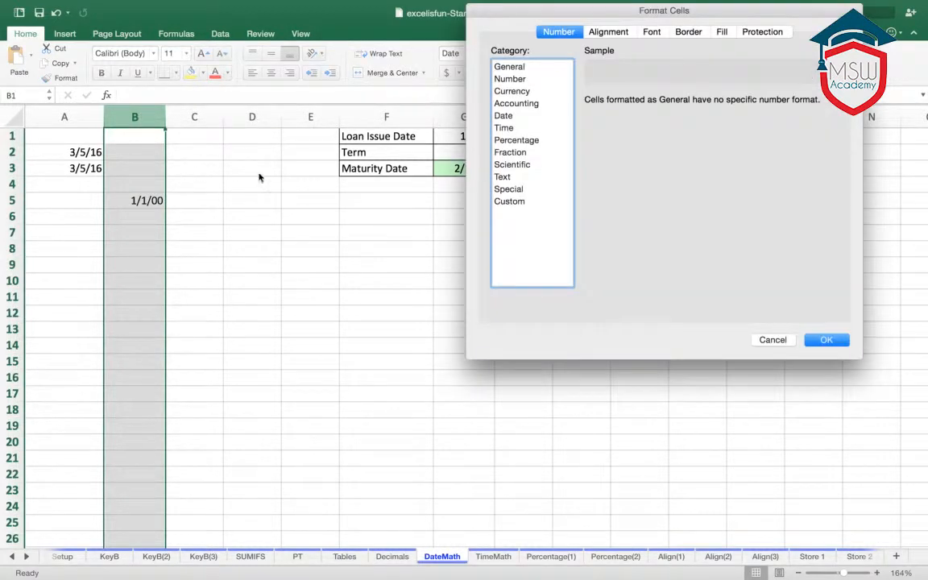
pyautogui.click(506, 116)
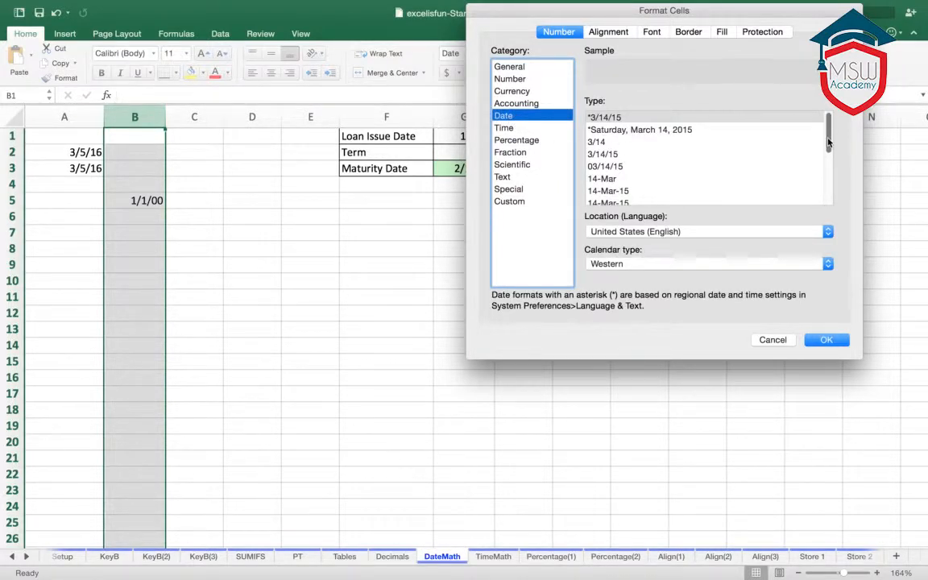
pyautogui.moveTo(828, 143); pyautogui.dragTo(838, 198)
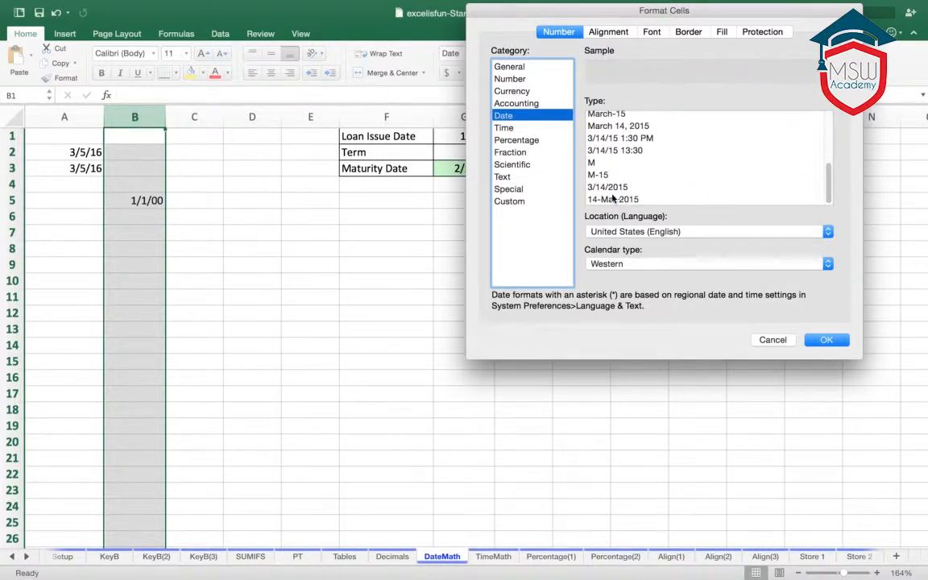
pyautogui.click(605, 189)
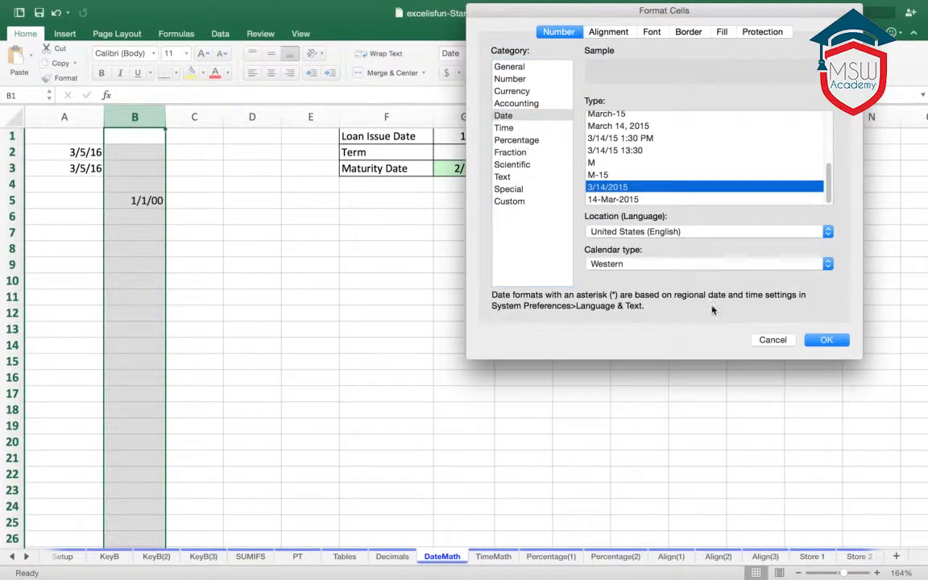
pyautogui.click(826, 338)
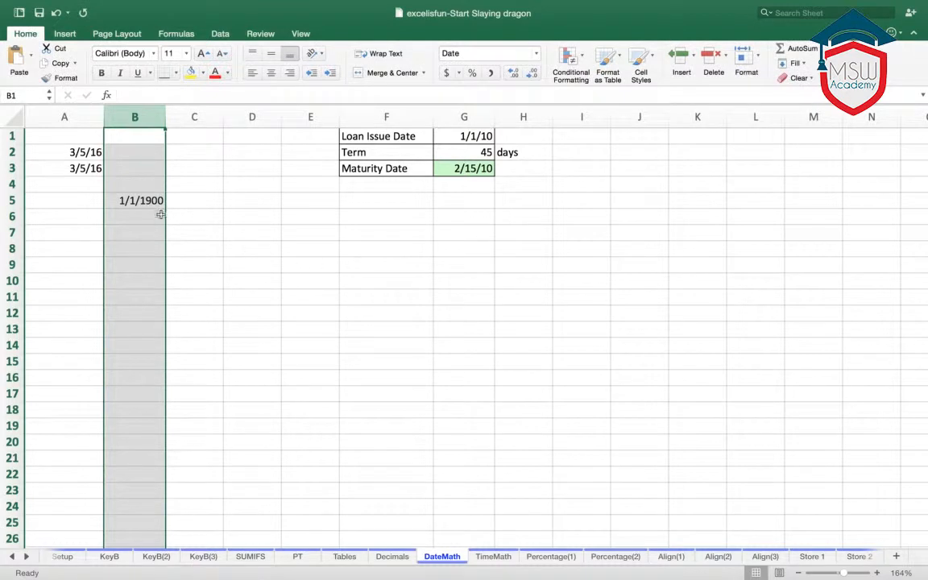
# - Replace the date in cell B5 with the number 1, keeping the cell's date format
pyautogui.click(137, 202)
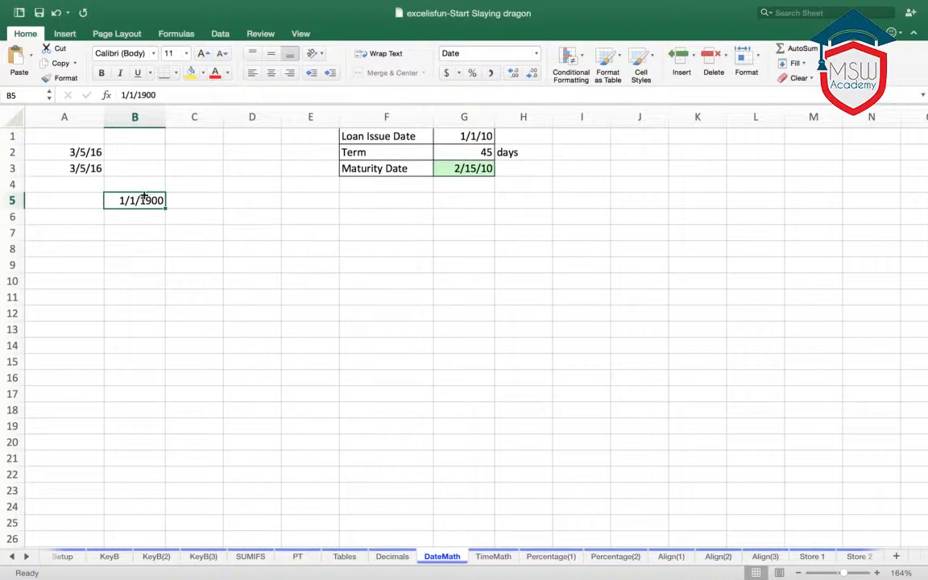
pyautogui.write('1')
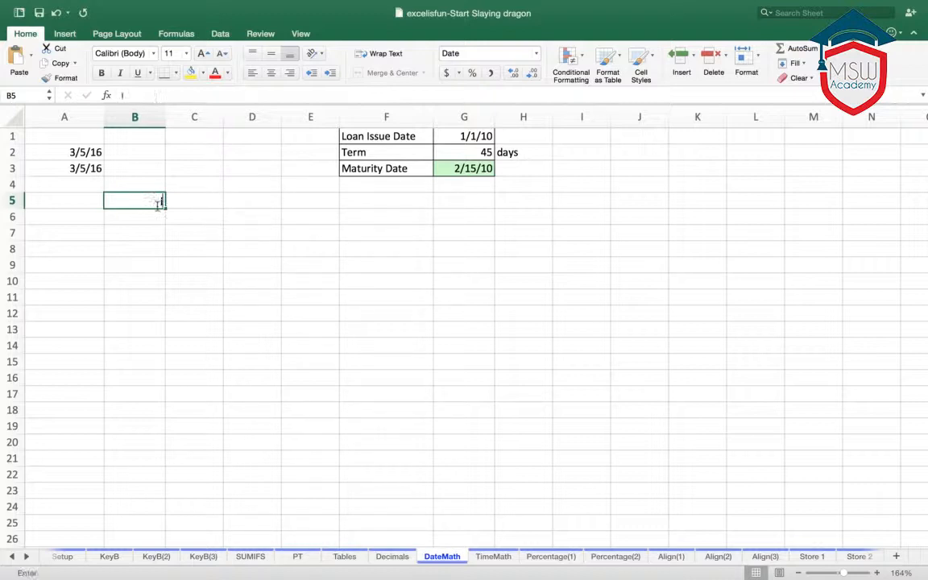
pyautogui.hotkey('ctrl', 'Return')
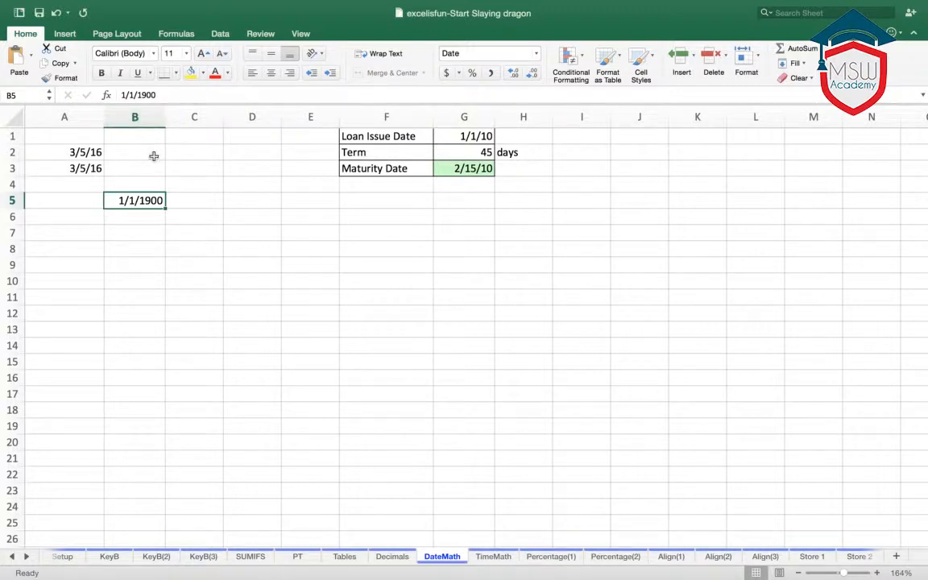
# - Enter the date 01/01/2010 in cell B6
pyautogui.click(125, 219)
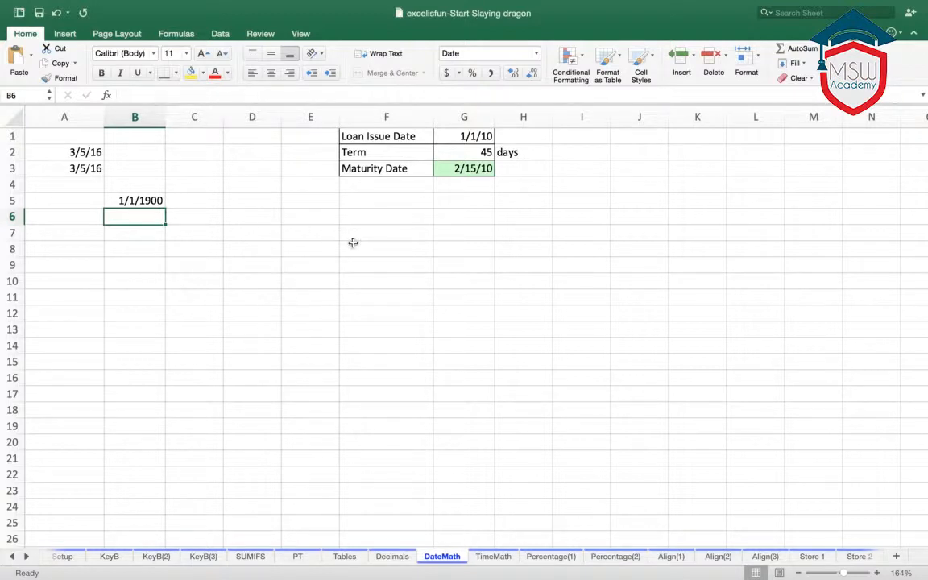
pyautogui.write('01/01/')
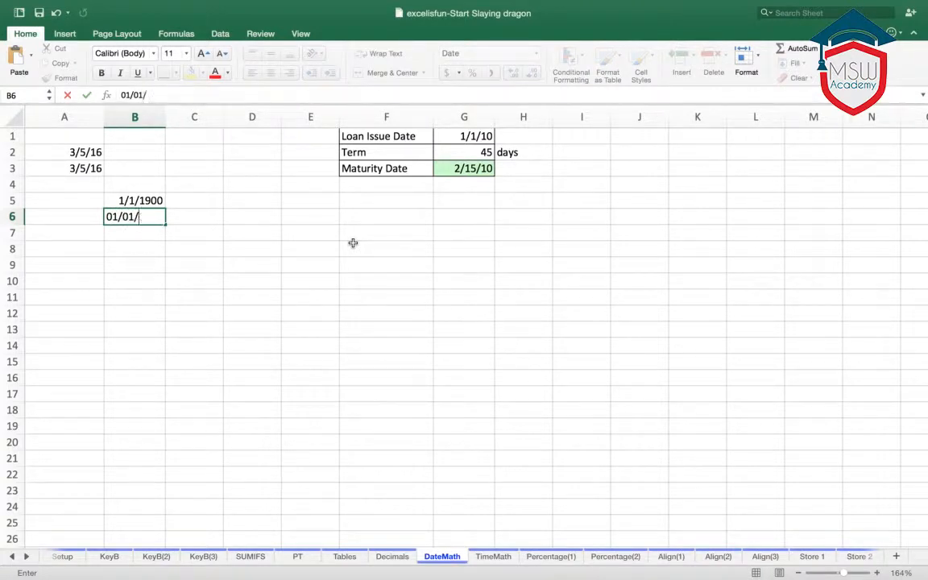
pyautogui.write('21')
pyautogui.press('BackSpace')
pyautogui.write('010')
pyautogui.press('Return')
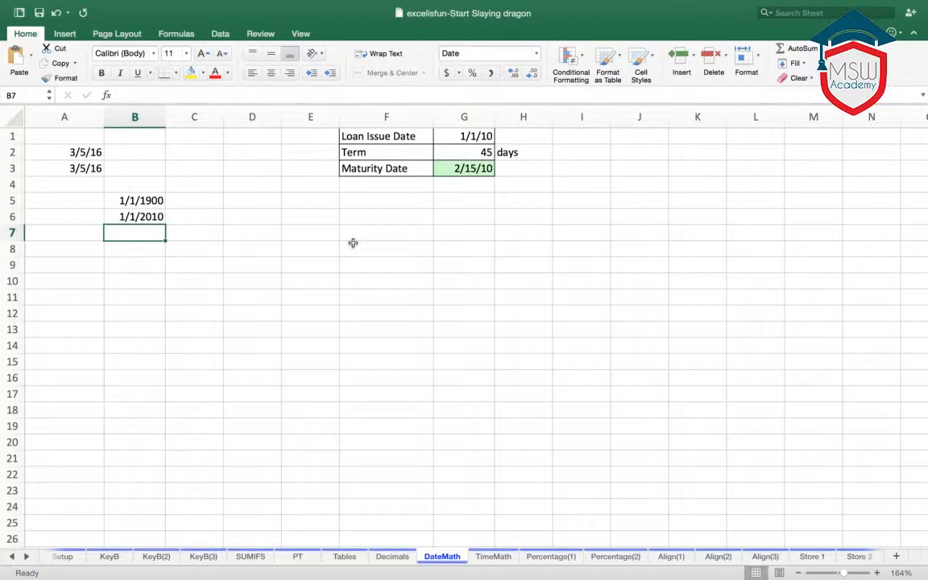
# - Insert the current date in cell B7 and label it "Today's date" in cell A7
pyautogui.hotkey('ctrl', ';')
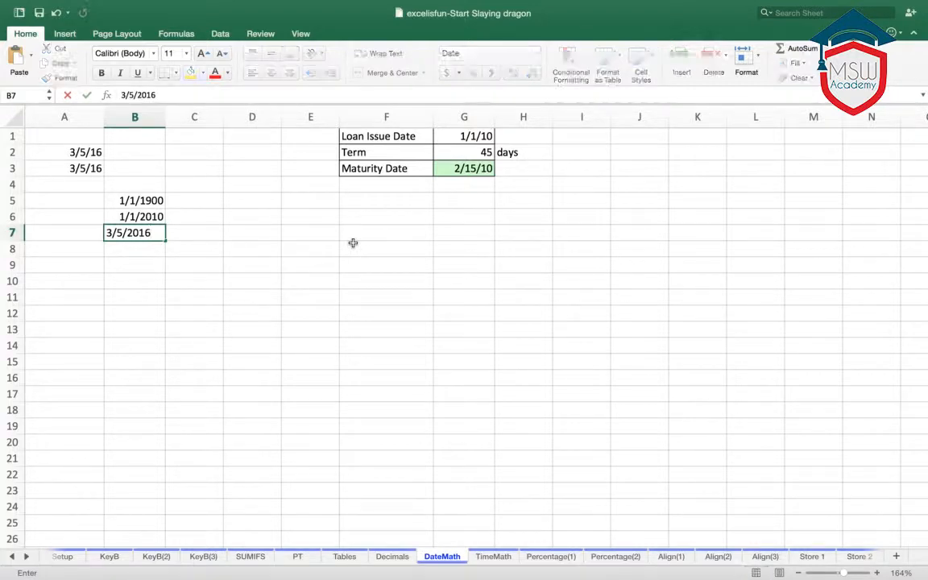
pyautogui.press('Return')
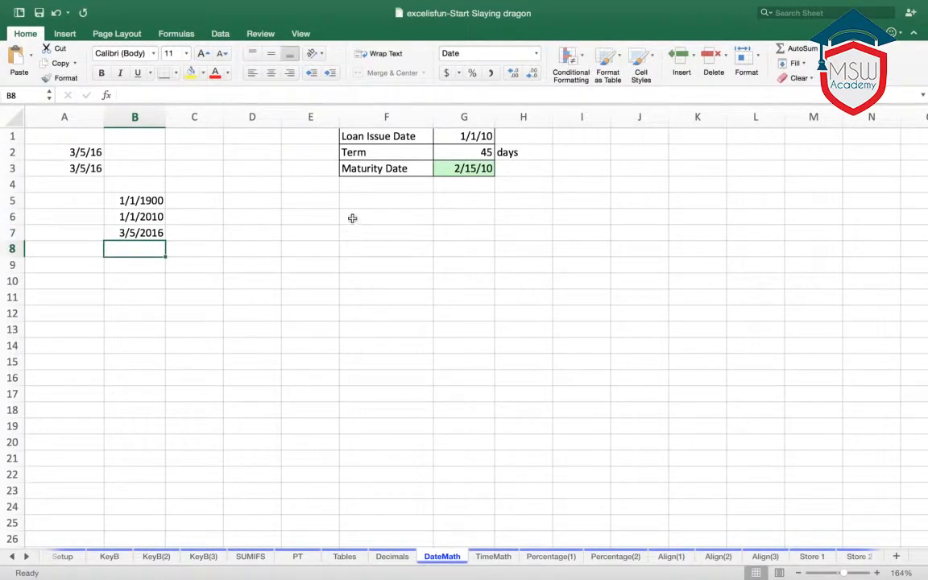
pyautogui.click(135, 233)
pyautogui.click(87, 233)
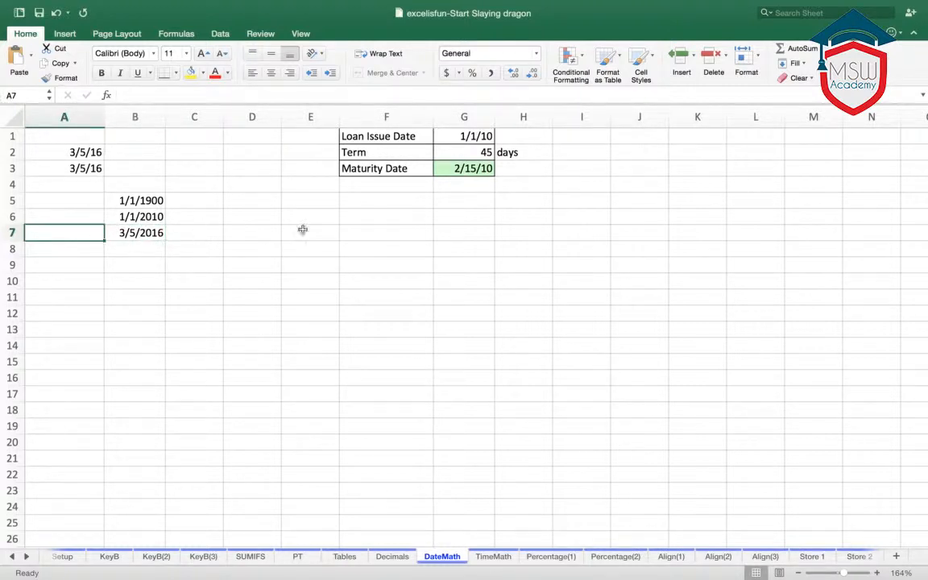
pyautogui.write("Today's date")
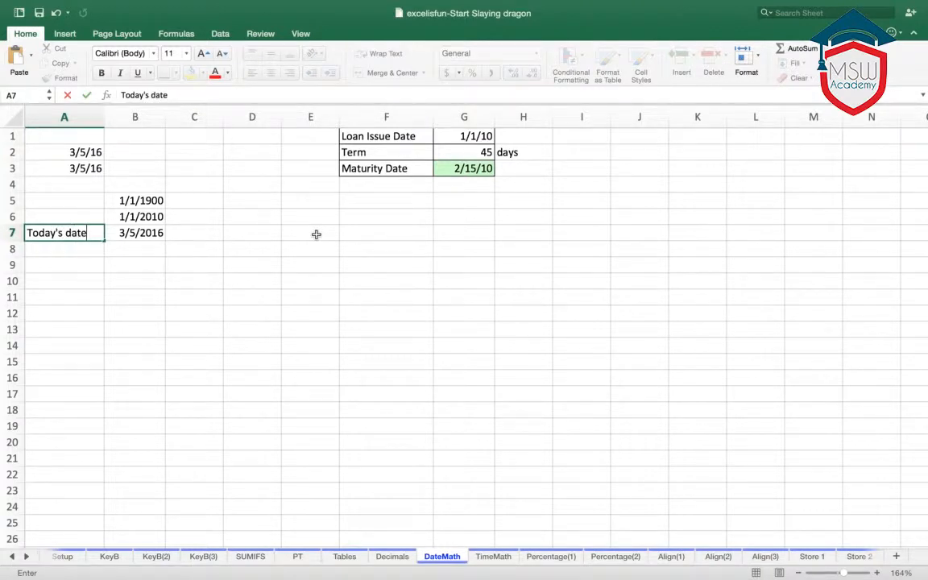
pyautogui.press('Return')
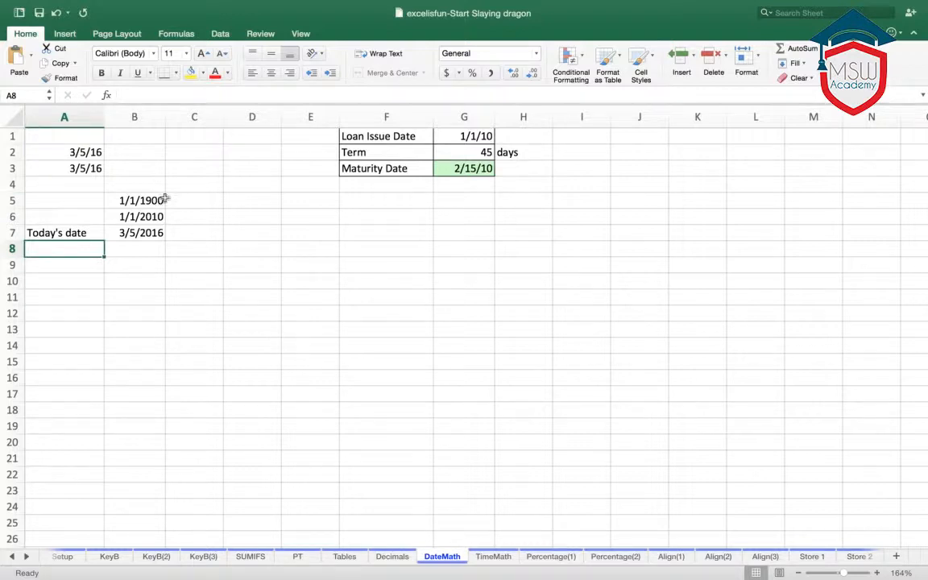
# - Apply Comma Style to column B and inspect the serial numbers behind the dates in B6 and B7
pyautogui.click(143, 116)
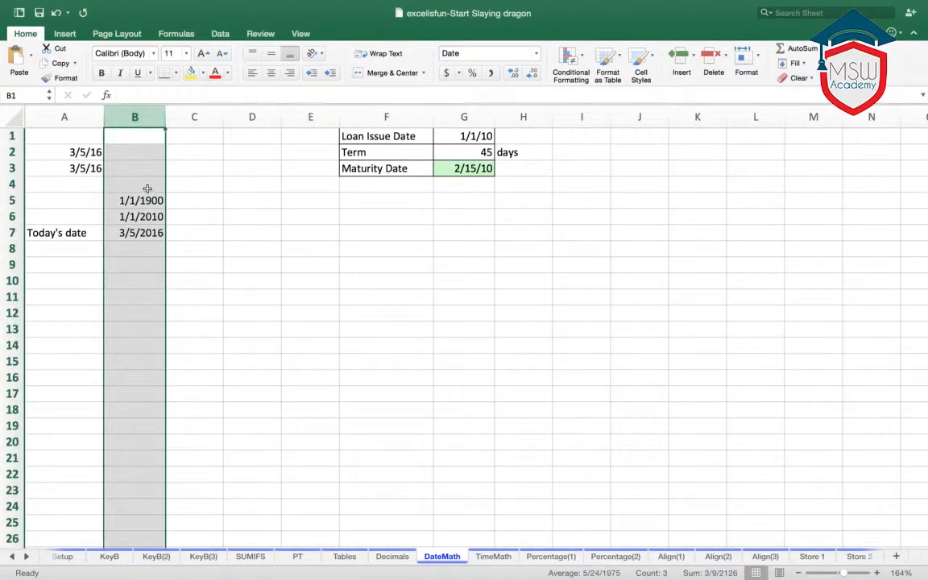
pyautogui.click(492, 74)
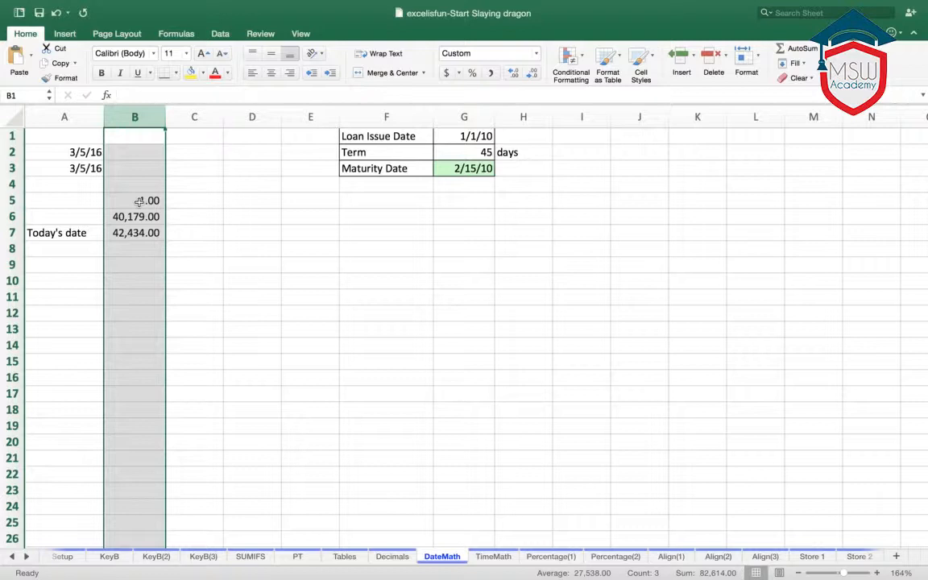
pyautogui.click(179, 217)
pyautogui.click(149, 218)
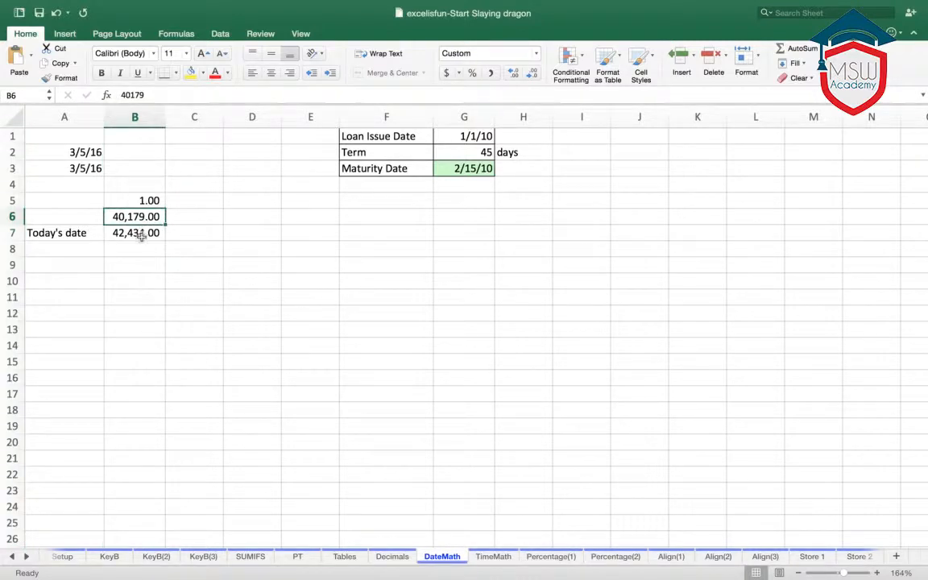
pyautogui.click(141, 235)
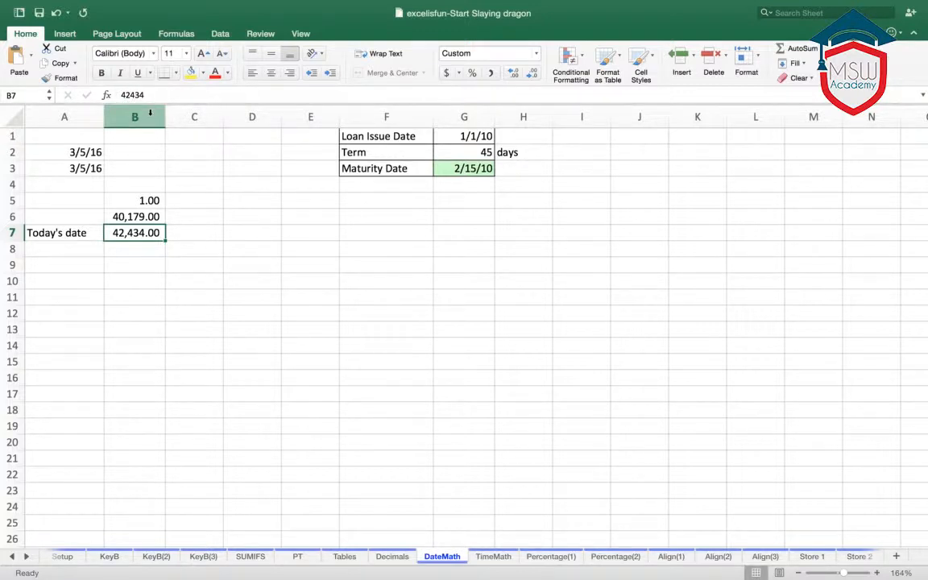
# - Format column B as Date again with the *3/14/15 type
pyautogui.click(149, 113)
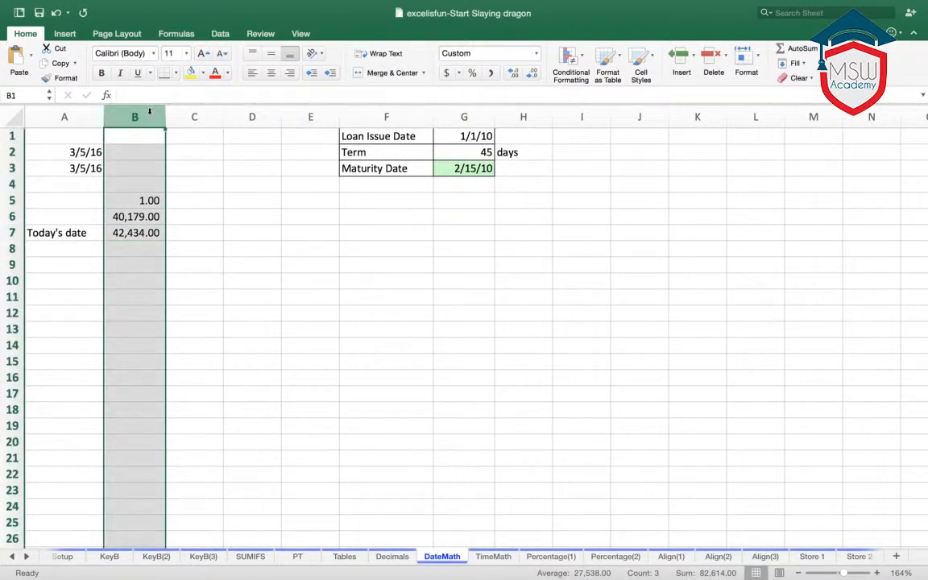
pyautogui.press('super+1')
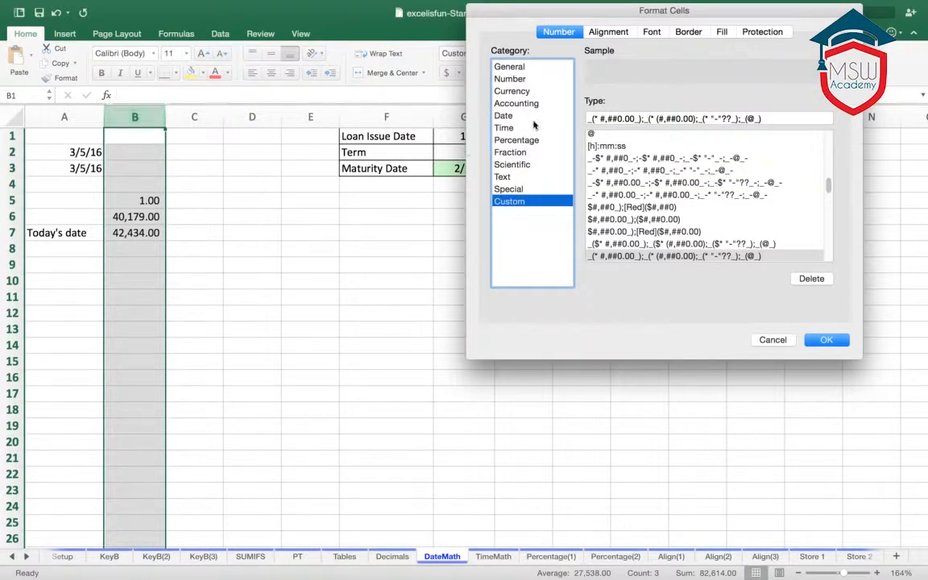
pyautogui.click(504, 115)
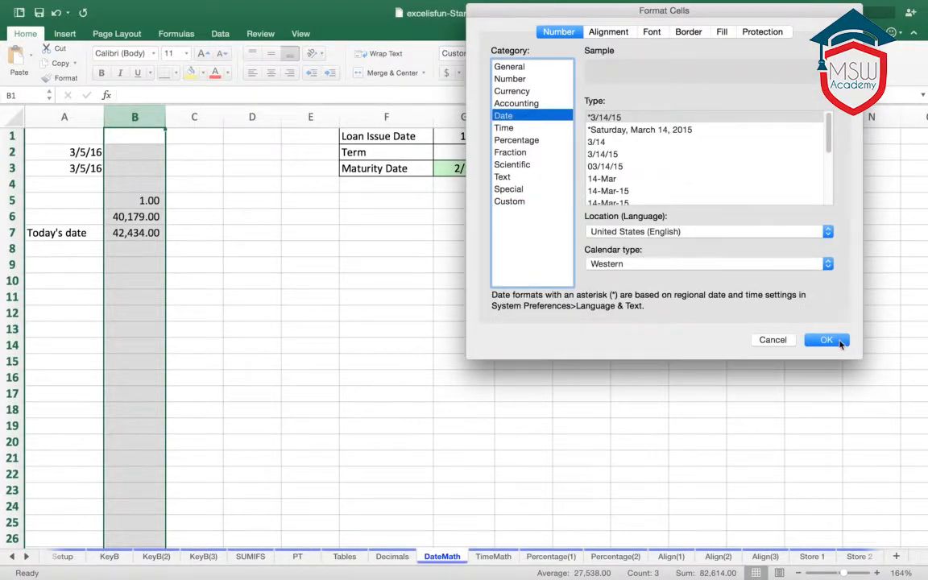
pyautogui.click(827, 340)
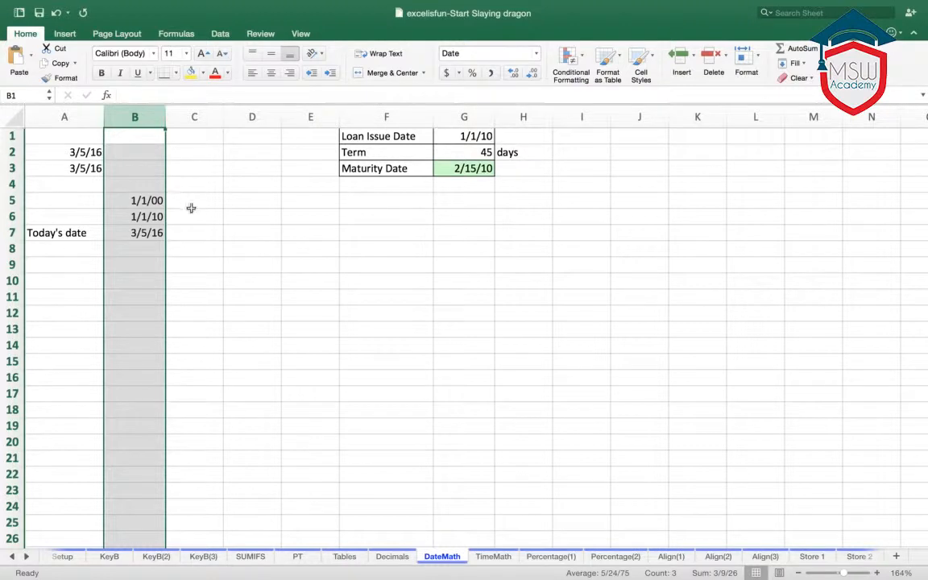
# - Format the dates in column B with the four-digit-year date type 3/14/2015
pyautogui.press('super+1')
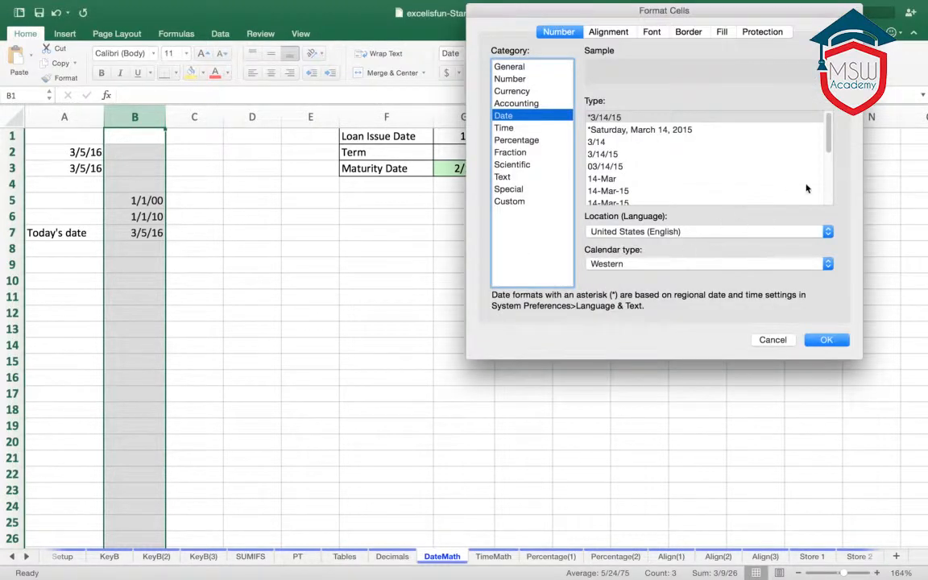
pyautogui.scroll(-2, 828, 138)
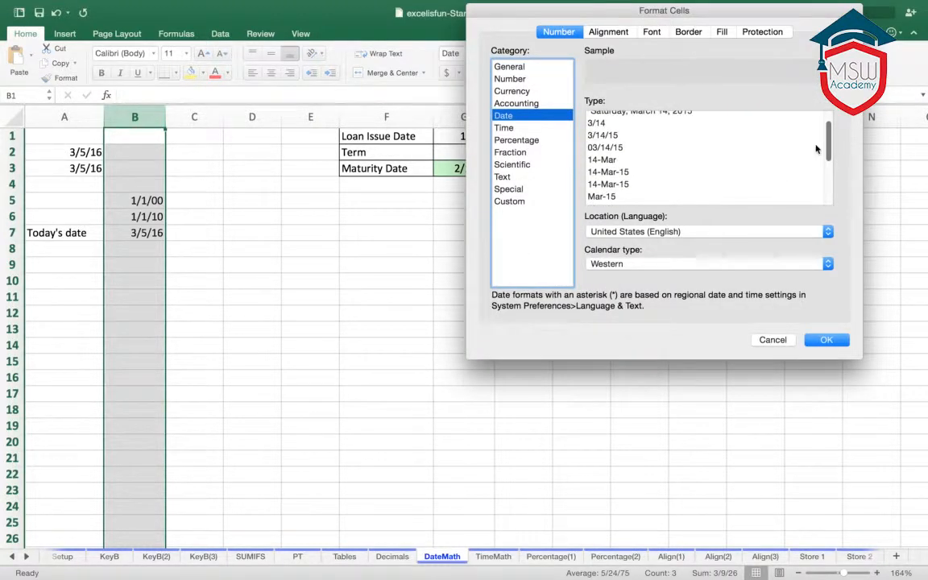
pyautogui.scroll(-5, 816, 149)
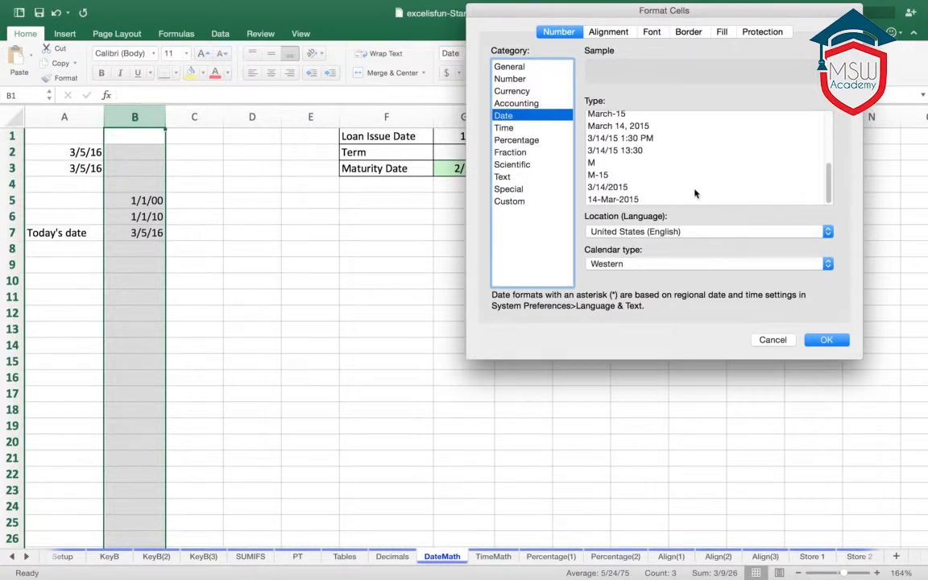
pyautogui.click(693, 187)
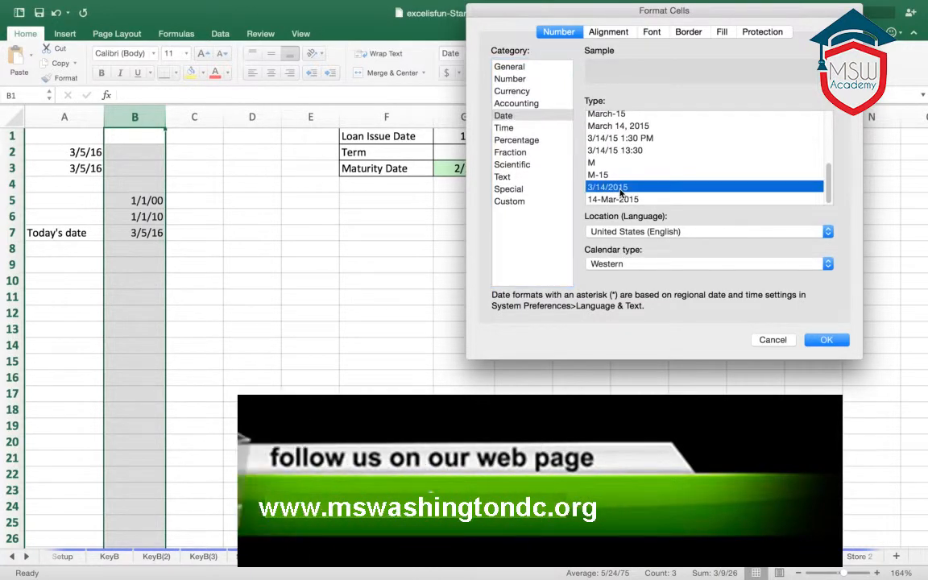
pyautogui.click(830, 342)
pyautogui.click(352, 276)
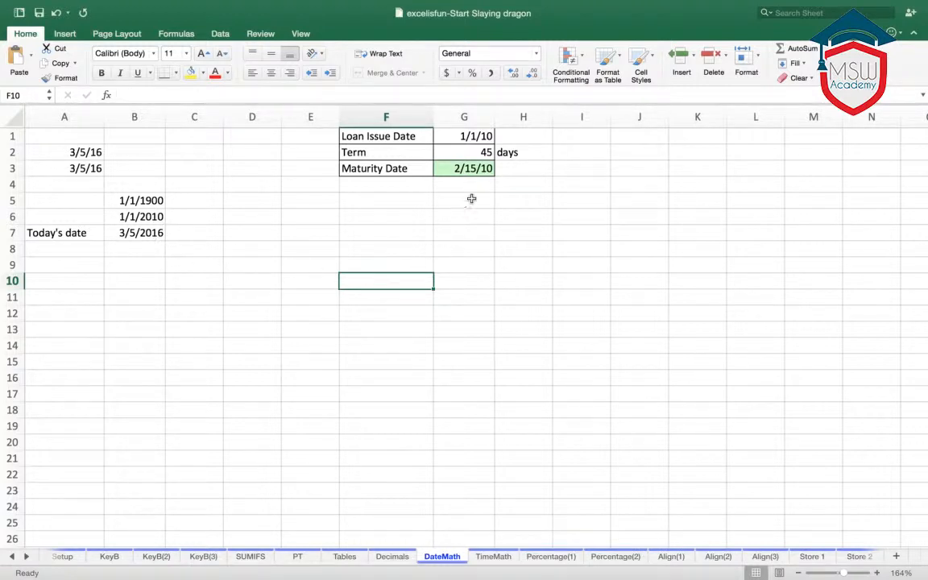
# - Widen column G and format the Loan Issue Date in G1 with the 3/14/2015 date type
pyautogui.moveTo(495, 119); pyautogui.dragTo(517, 123)
pyautogui.click(497, 136)
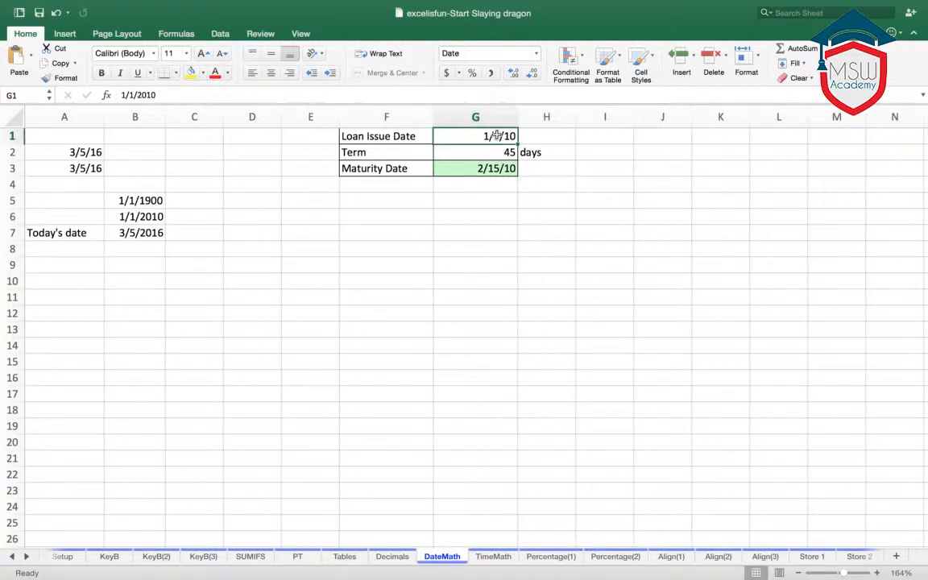
pyautogui.press('super+1')
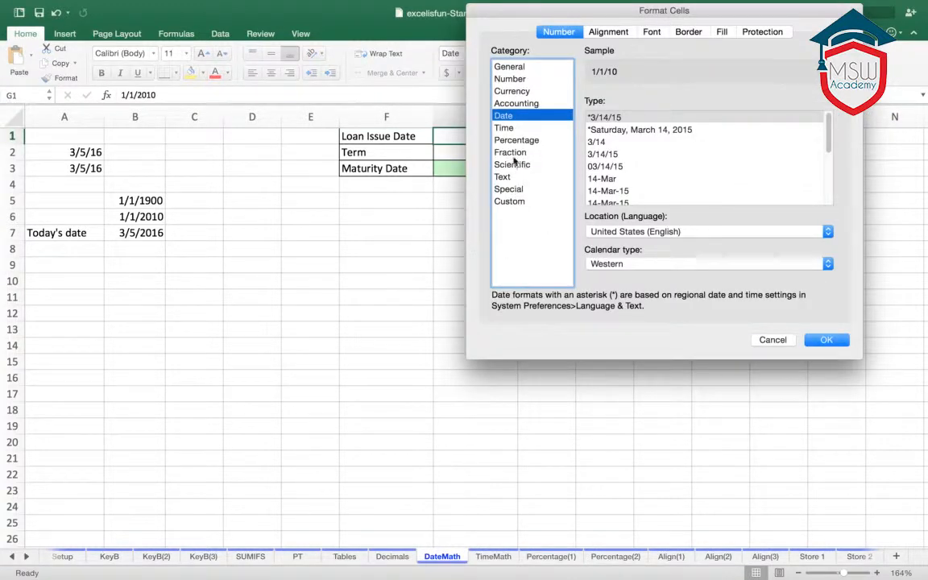
pyautogui.moveTo(827, 145); pyautogui.dragTo(833, 204)
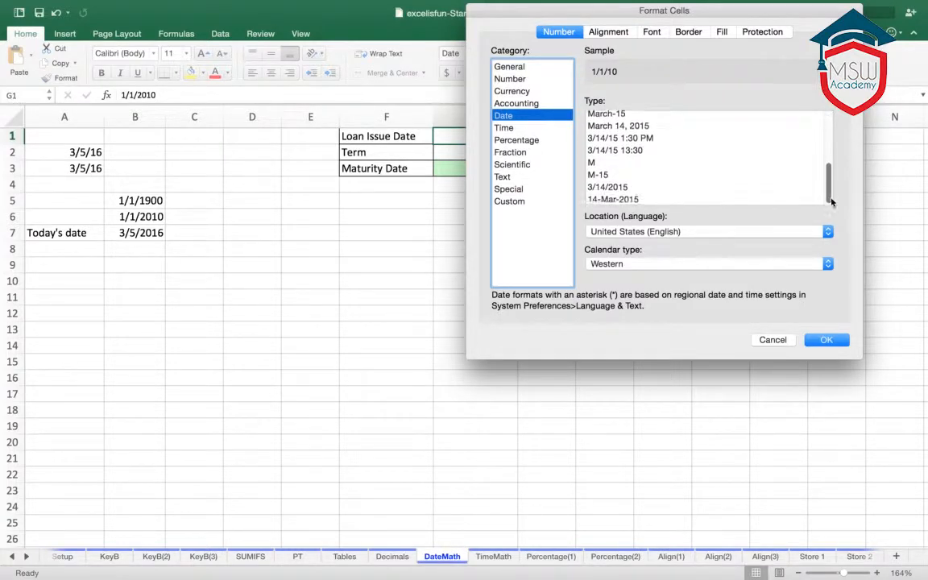
pyautogui.click(613, 186)
pyautogui.click(827, 339)
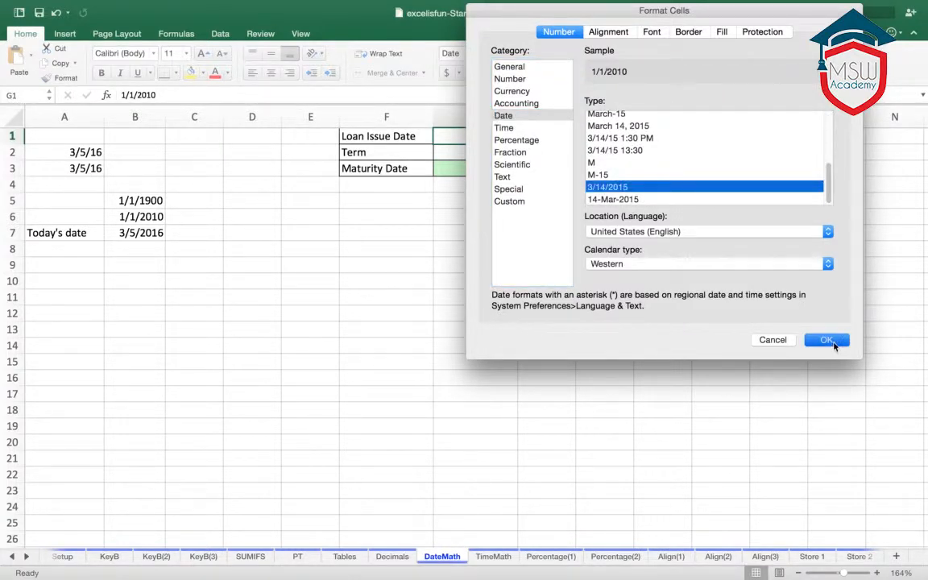
pyautogui.click(454, 291)
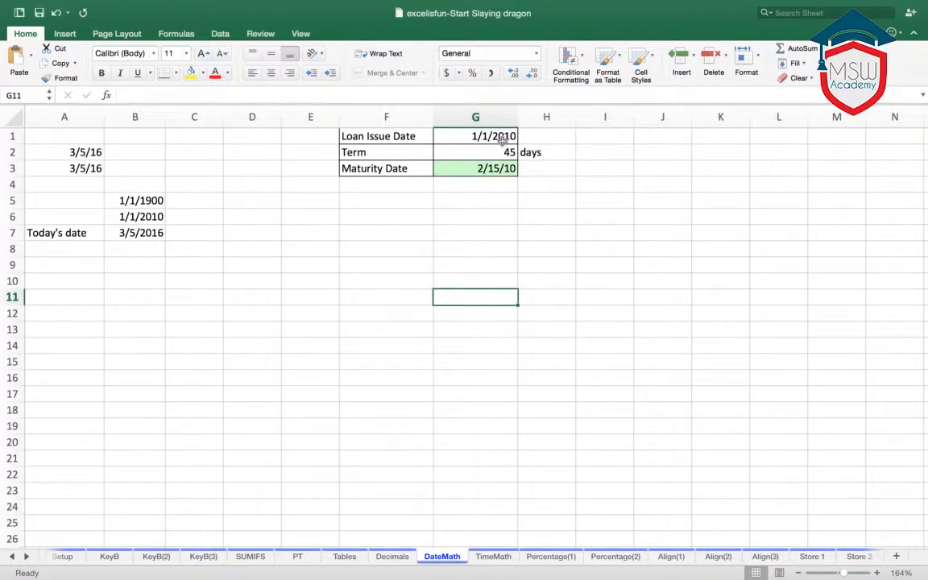
# - Re-enter the Maturity Date formula in G3 as the Loan Issue Date plus the Term, +G1+G2
pyautogui.click(484, 171)
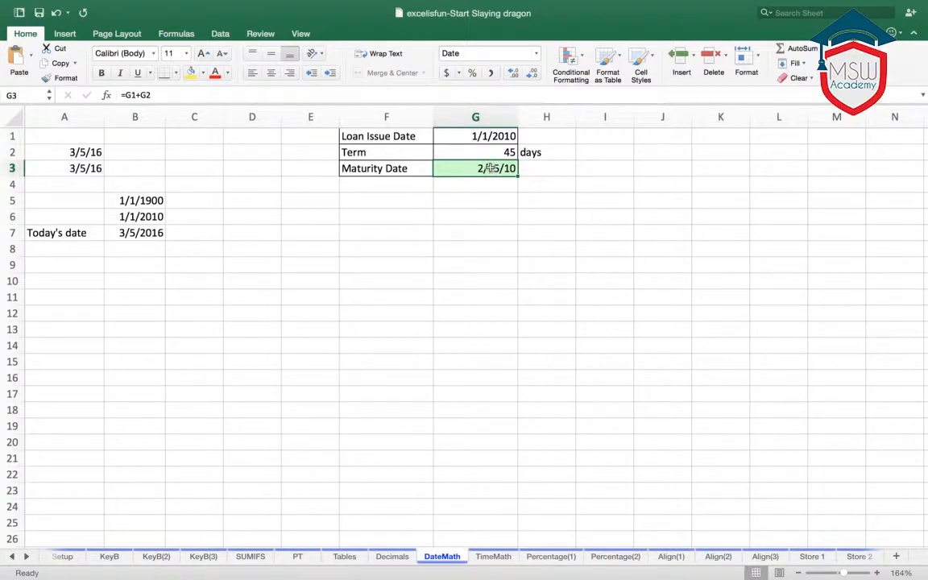
pyautogui.write('+')
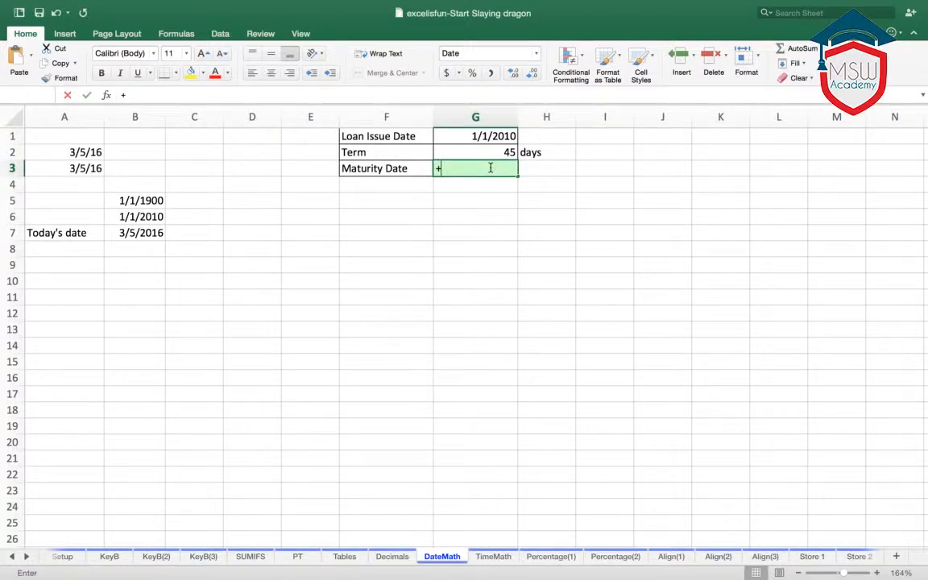
pyautogui.click(511, 136)
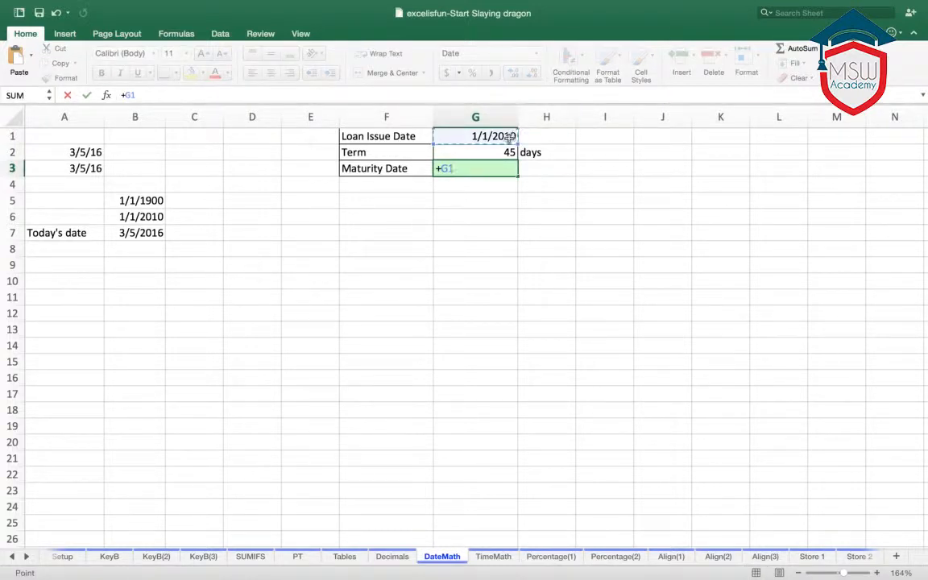
pyautogui.write('=')
pyautogui.press('BackSpace')
pyautogui.write('+')
pyautogui.click(503, 151)
pyautogui.press('Return')
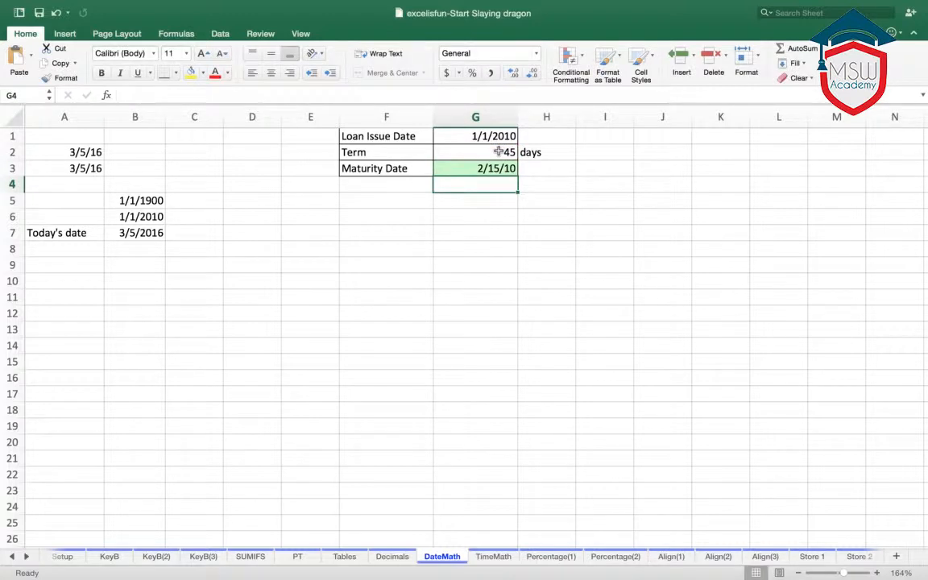
pyautogui.click(507, 219)
# - Enter a full date of birth with a four-digit year in cell F8
pyautogui.click(378, 253)
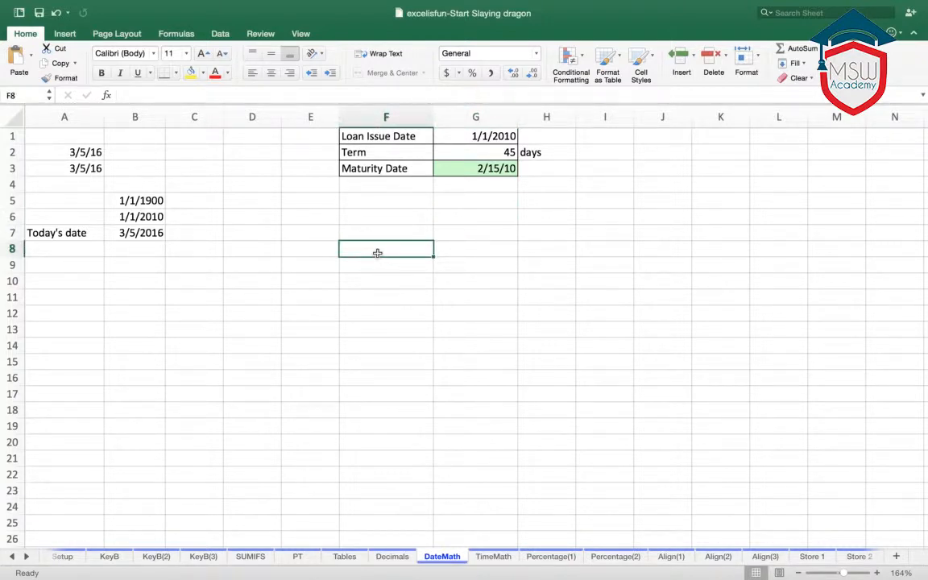
pyautogui.write('0')
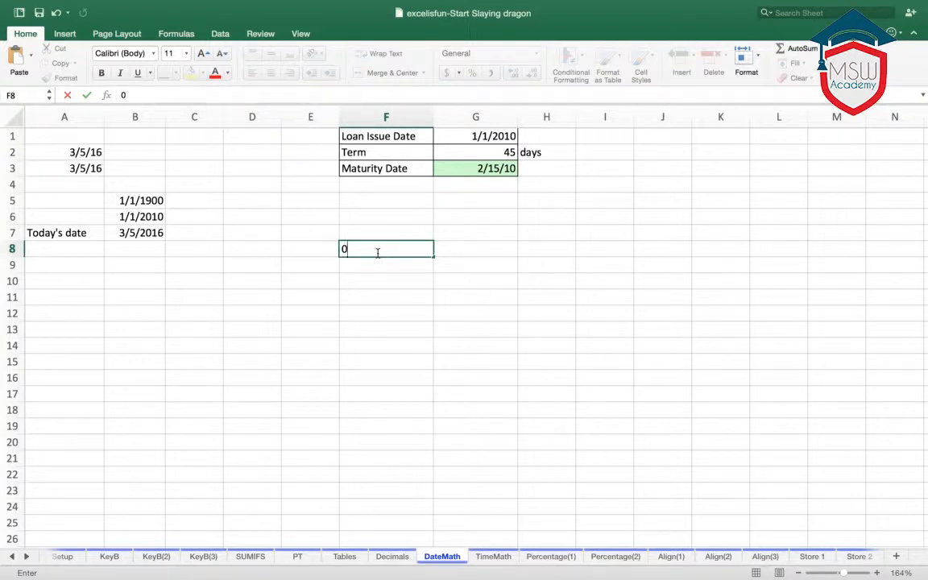
pyautogui.write('18/20/20')
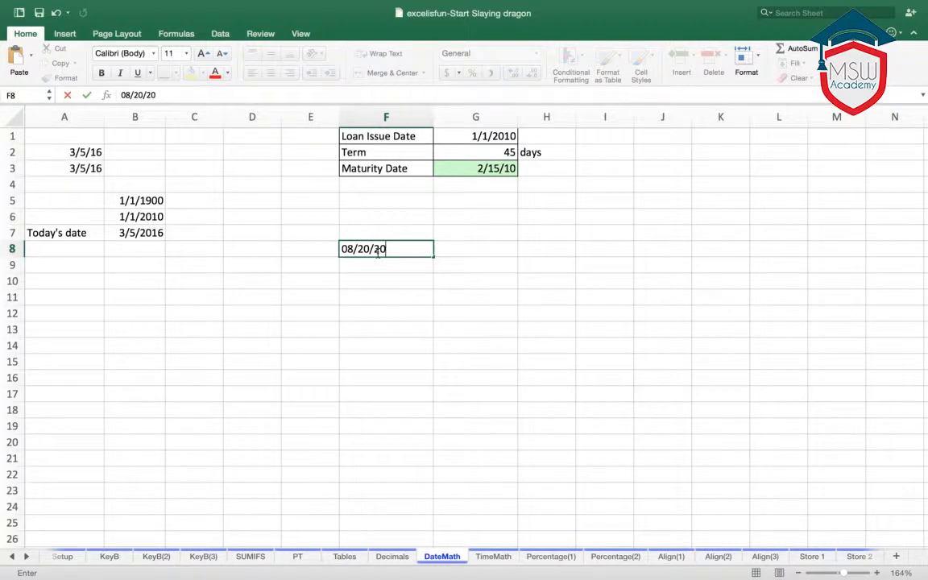
pyautogui.press('BackSpace')
pyautogui.press('BackSpace')
pyautogui.write('1972')
pyautogui.press('Return')
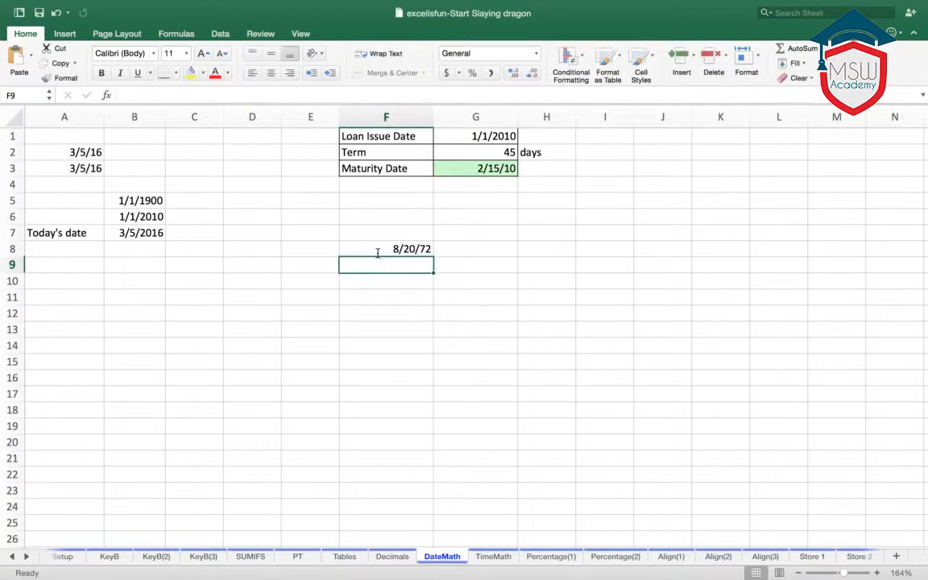
# - Label cell A8 "Your Birthday" beneath the "Today's date" label
pyautogui.click(387, 250)
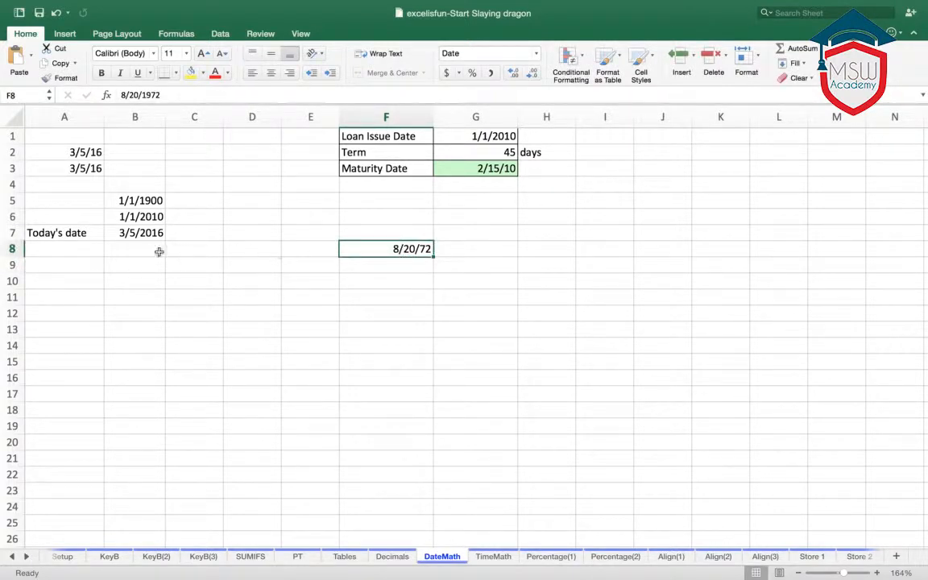
pyautogui.click(142, 235)
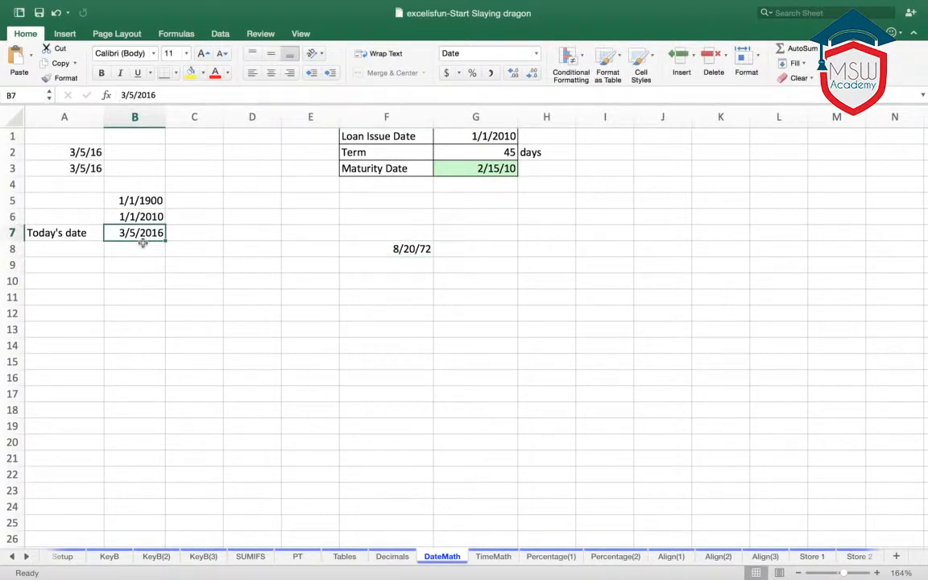
pyautogui.click(394, 250)
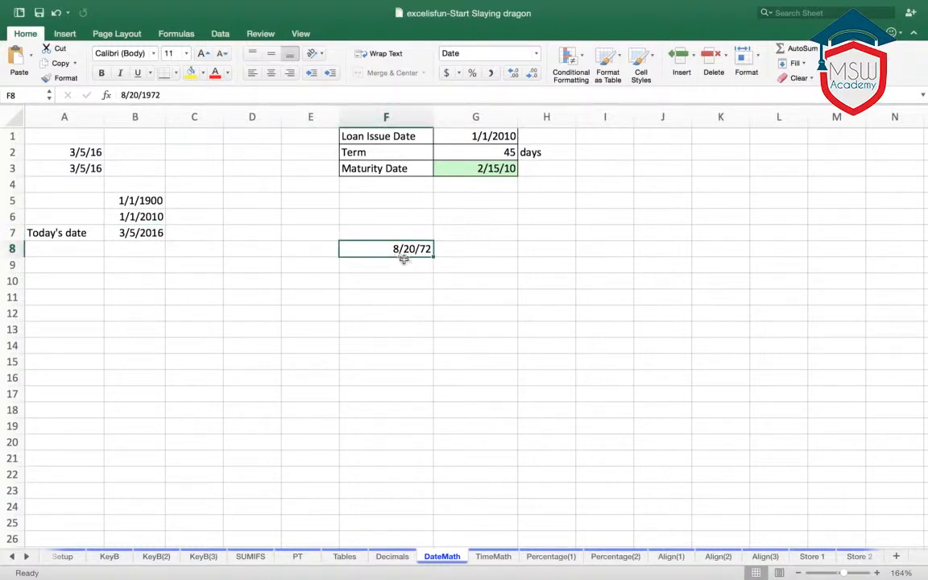
pyautogui.click(73, 252)
pyautogui.write('Y')
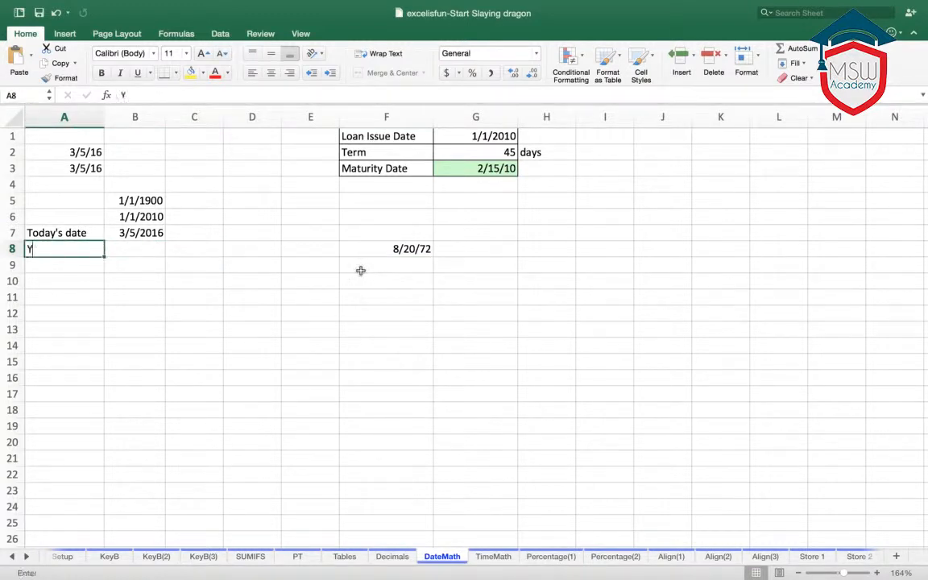
pyautogui.write('our Birthday')
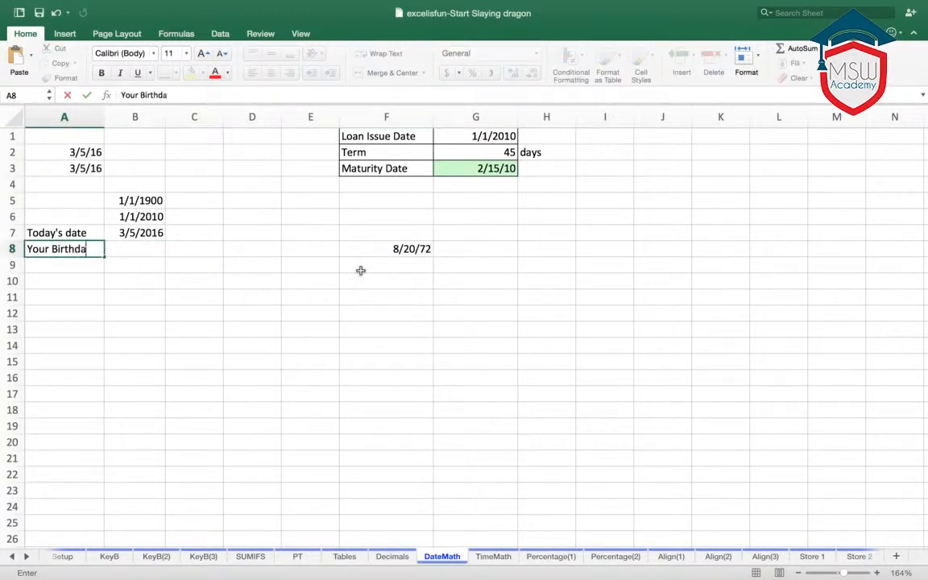
pyautogui.press('Tab')
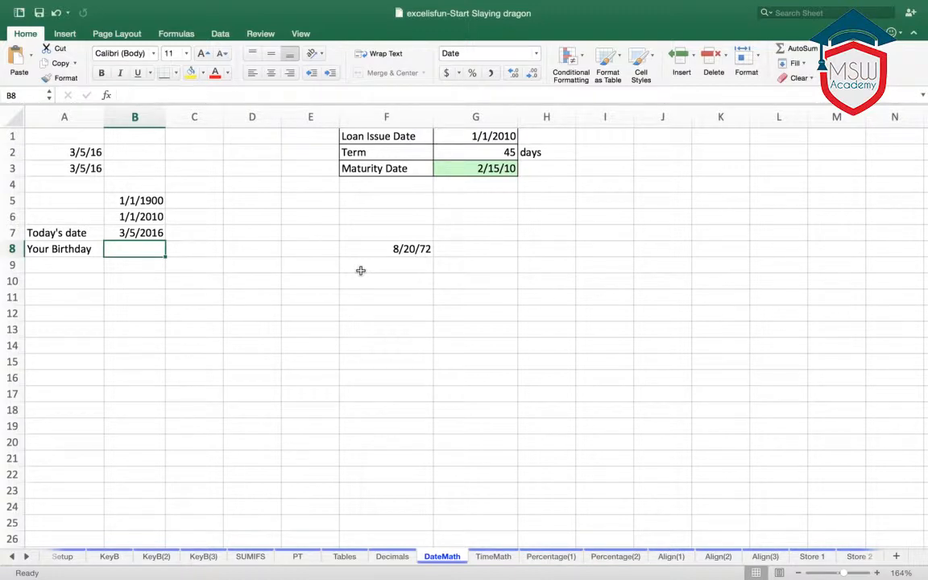
# - Enter the date of birth with a four-digit year in cell B8, beside the "Your Birthday" label
pyautogui.write('08')
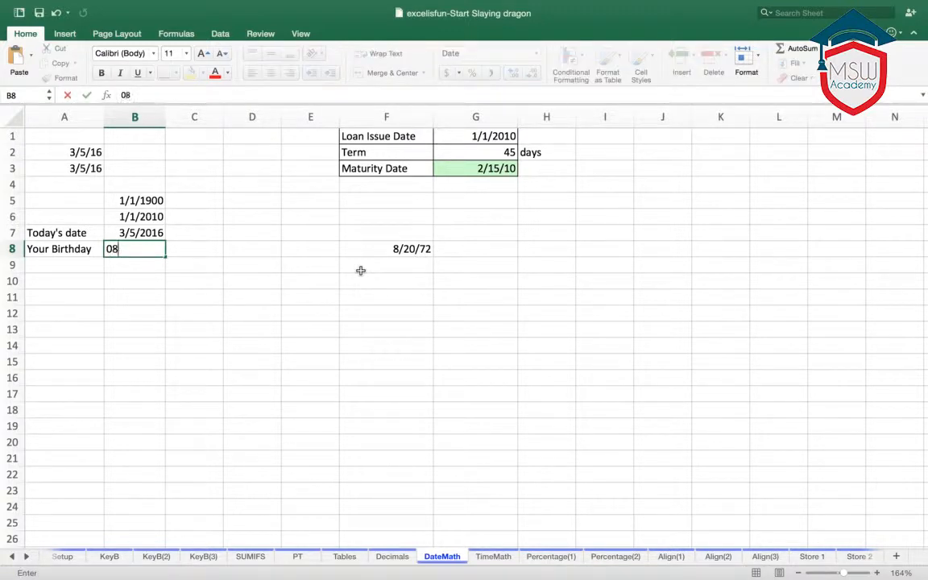
pyautogui.write('/20/201')
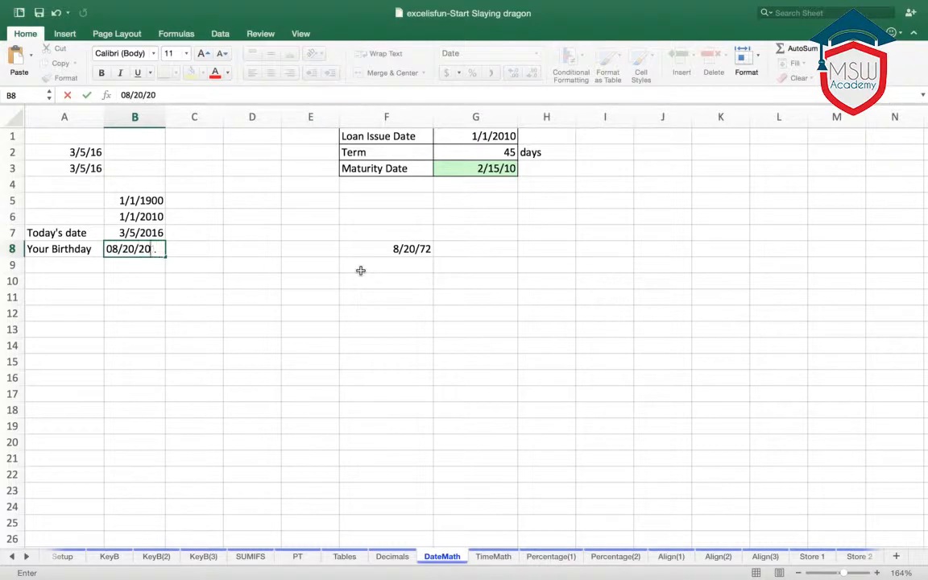
pyautogui.press('BackSpace')
pyautogui.press('BackSpace')
pyautogui.write('1972')
pyautogui.press('Return')
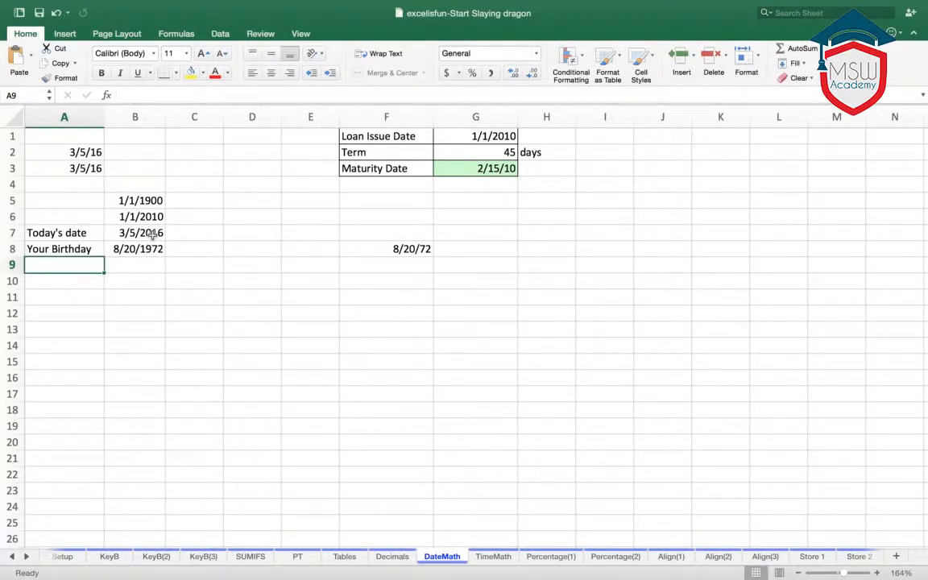
# - Examine the today's date and birthday entries in A7:B8, including the year part of the birthday in B8
pyautogui.click(143, 265)
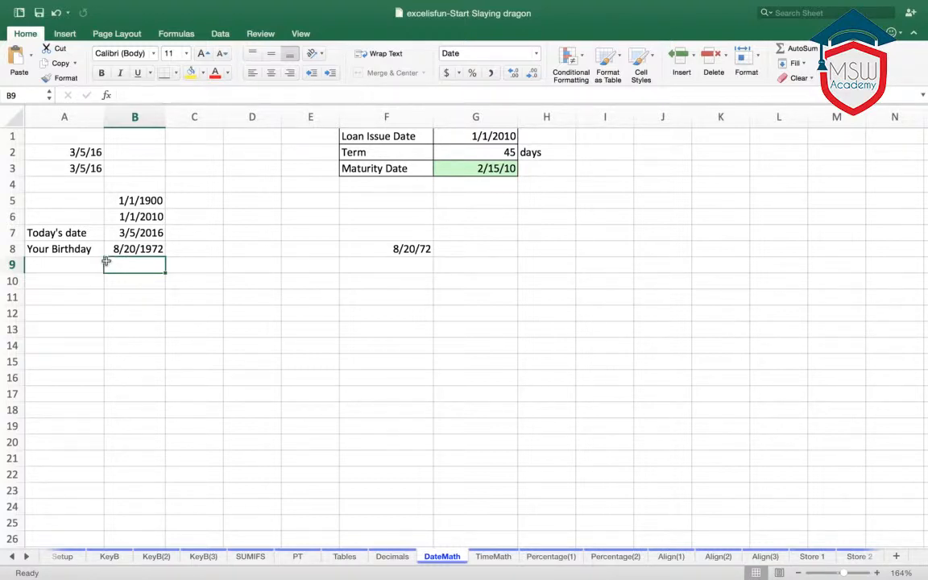
pyautogui.click(524, 185)
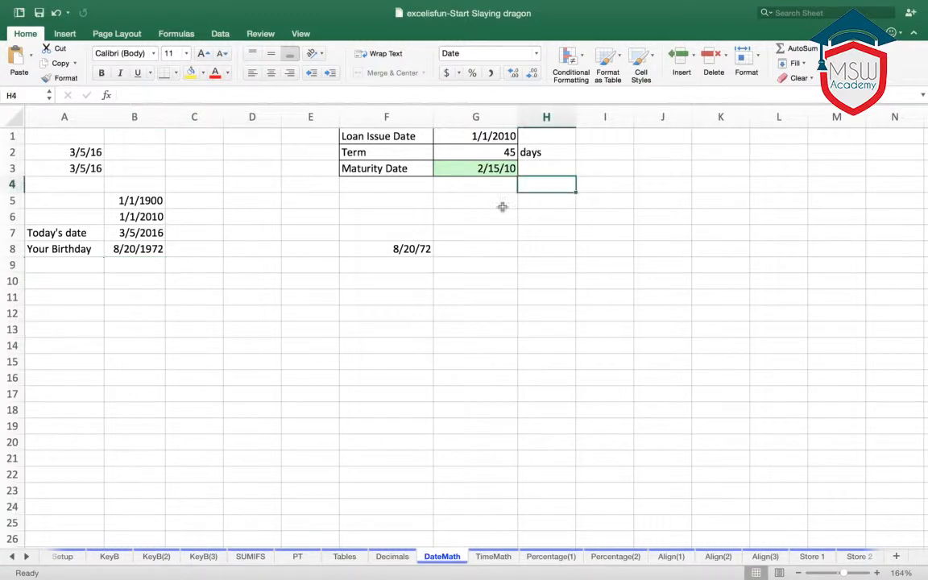
pyautogui.click(57, 233)
pyautogui.moveTo(56, 233); pyautogui.dragTo(142, 246)
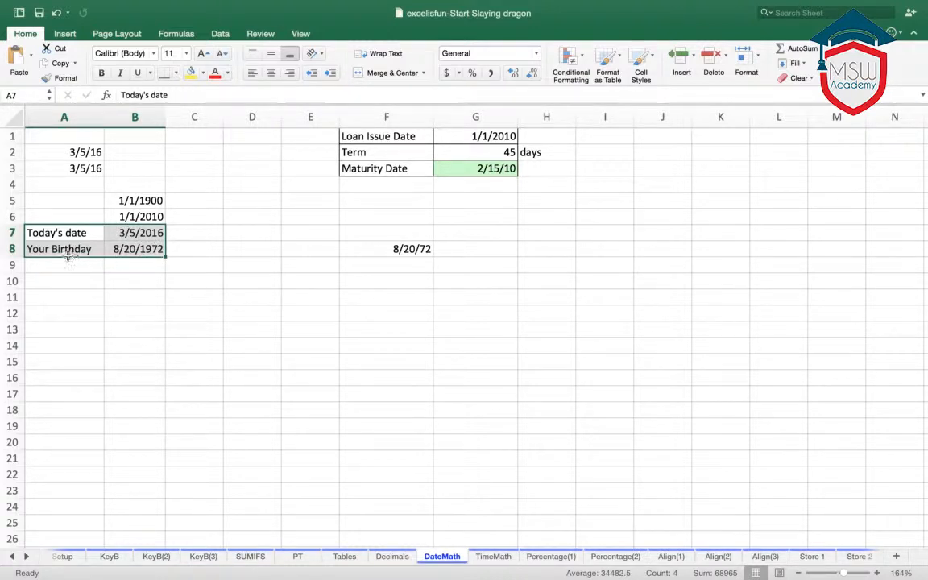
pyautogui.click(139, 264)
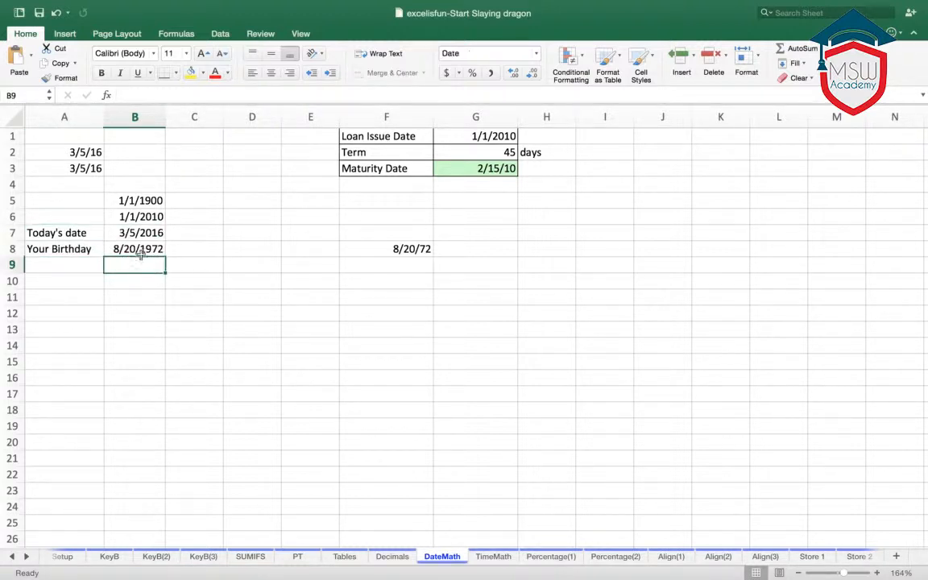
pyautogui.click(139, 251)
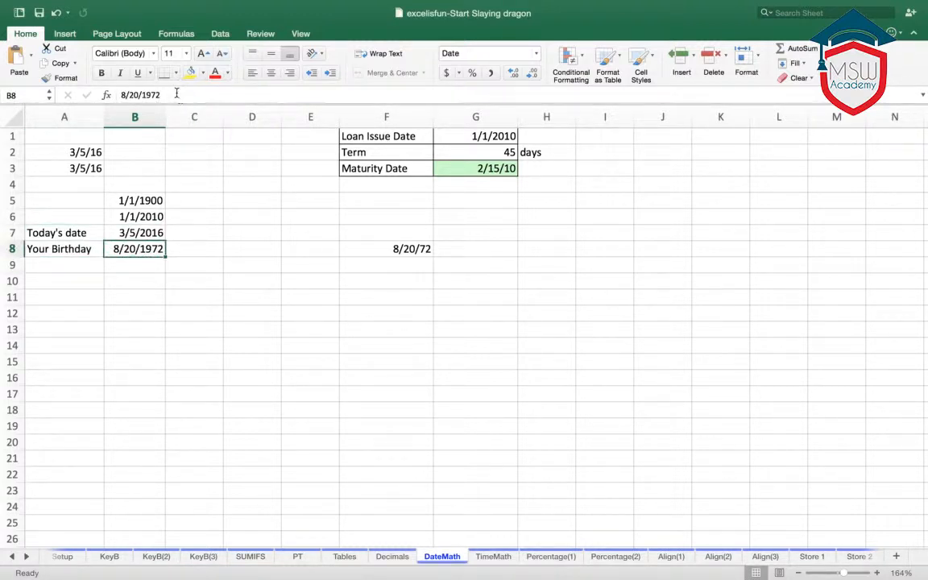
pyautogui.moveTo(161, 95); pyautogui.dragTo(148, 98)
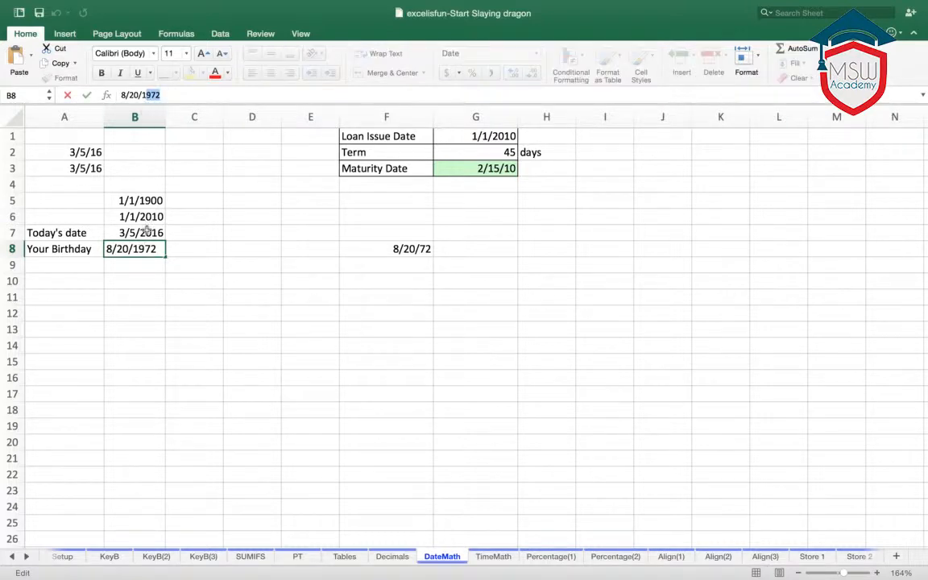
# - Label cell A9 "this Year" beneath the "Your Birthday" label
pyautogui.click(74, 268)
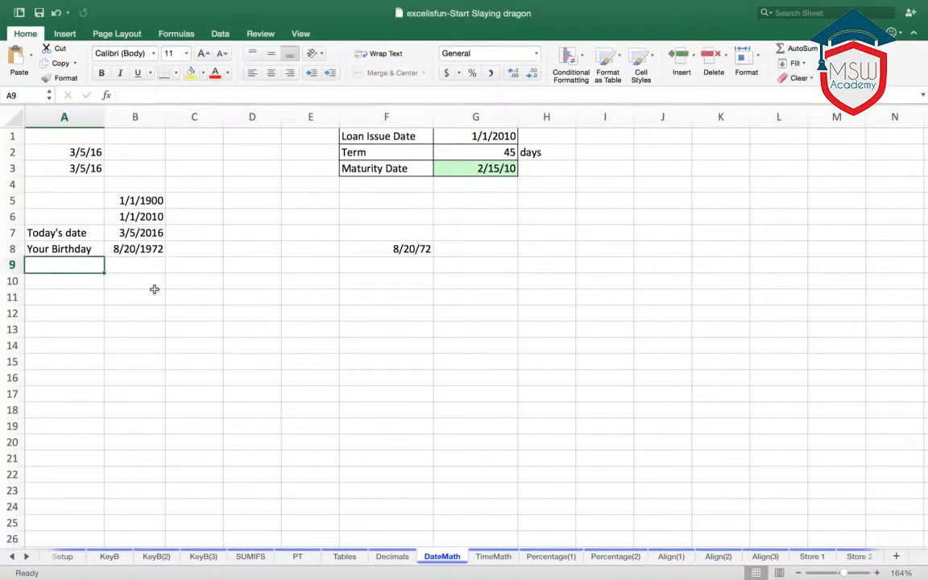
pyautogui.write('this Year')
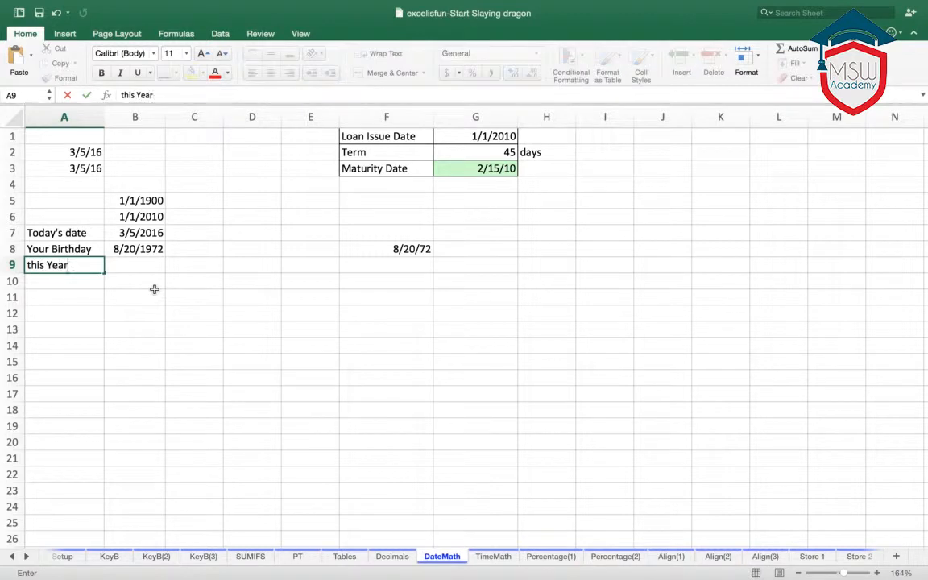
pyautogui.press('Tab')
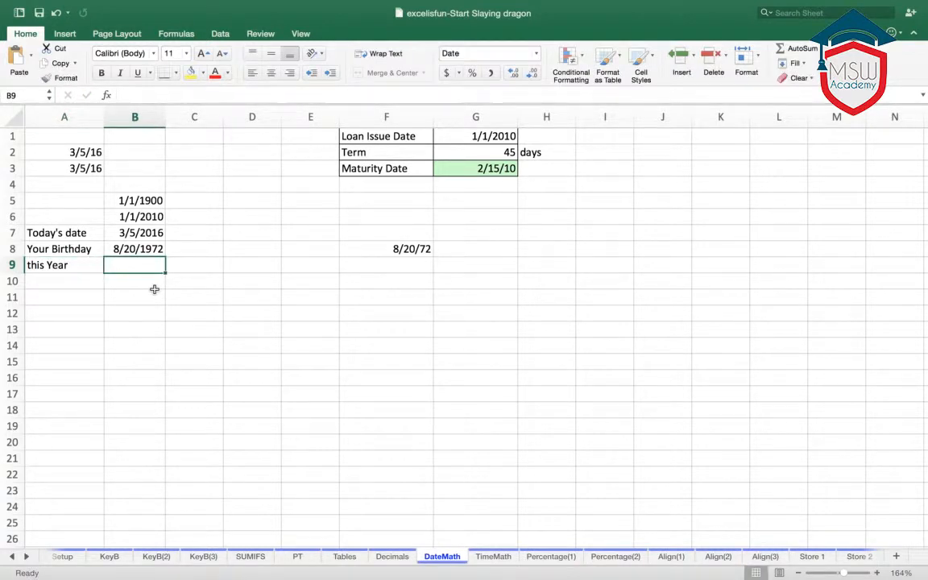
# - Enter this year's birthday date with a four-digit year in cell B9, beside the "this Year" label
pyautogui.write('08/20')
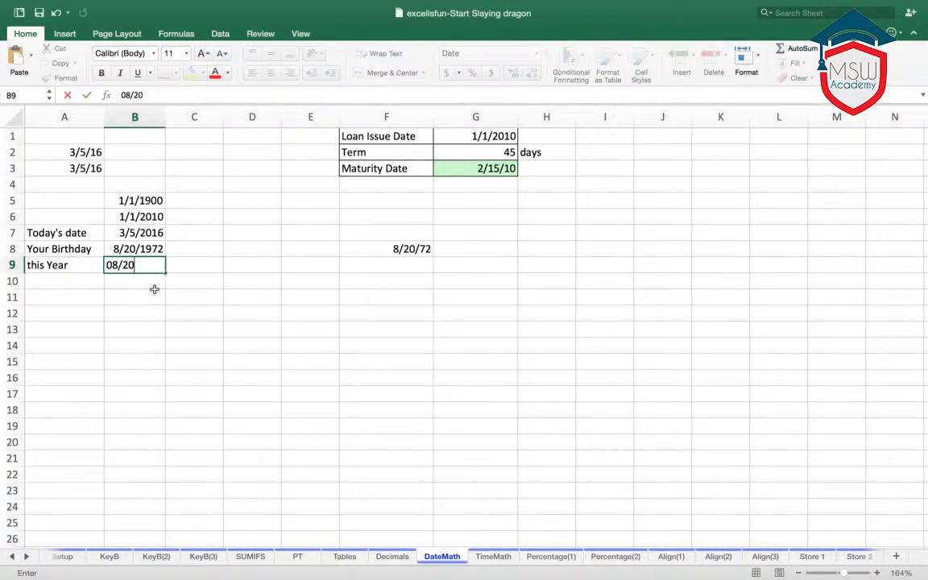
pyautogui.write('/20')
pyautogui.write('16')
pyautogui.click(157, 292)
# - Calculate the days from today to this year's birthday in B10 with =B9-B7, and format the result in comma style
pyautogui.click(141, 278)
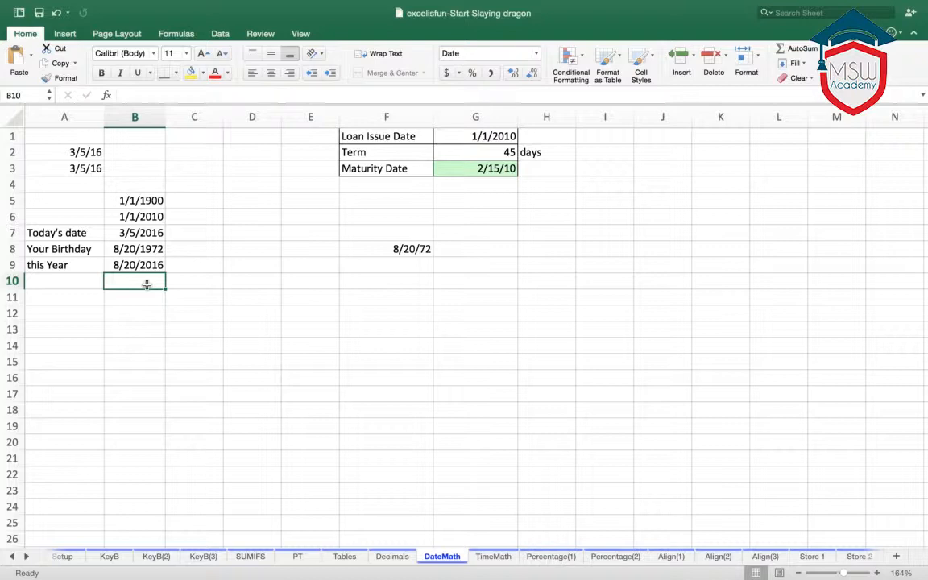
pyautogui.write('=')
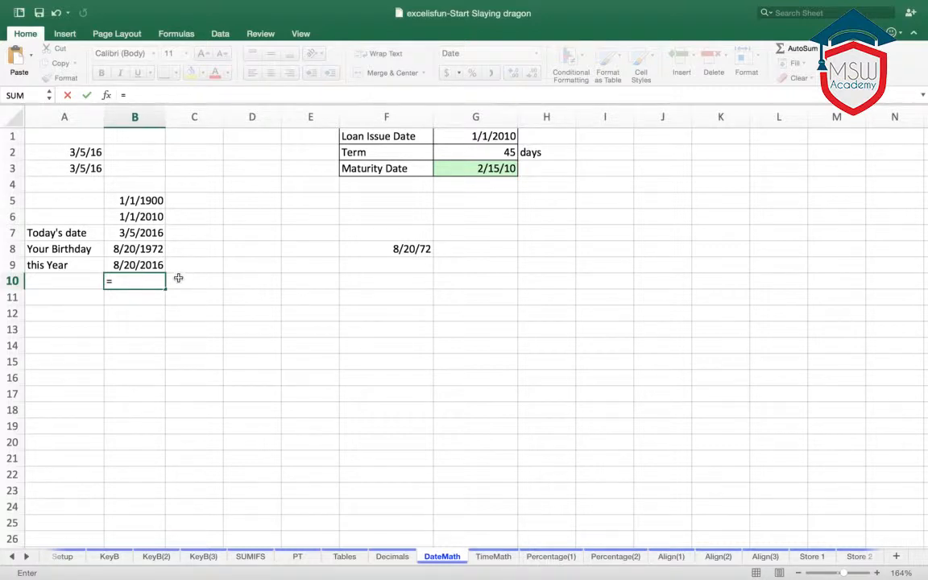
pyautogui.click(139, 266)
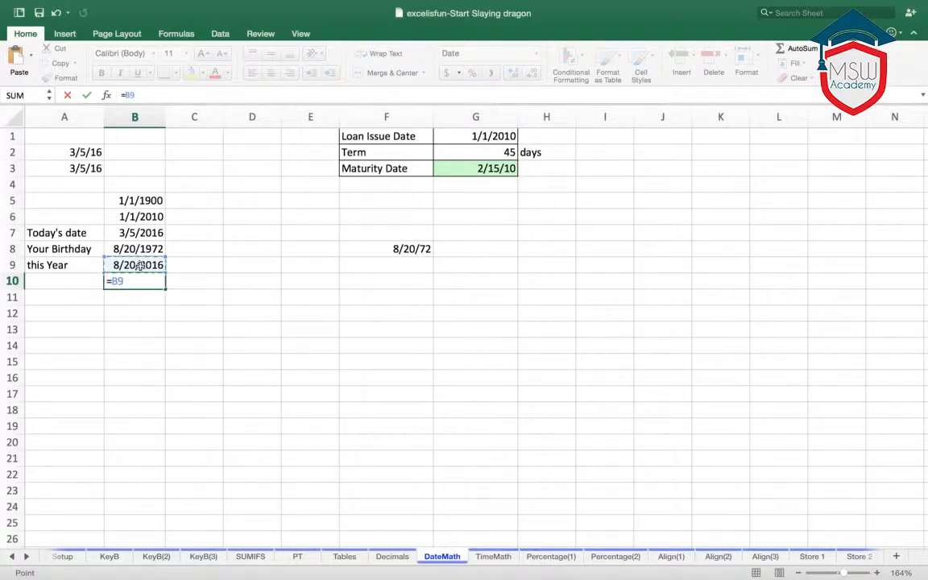
pyautogui.write('-')
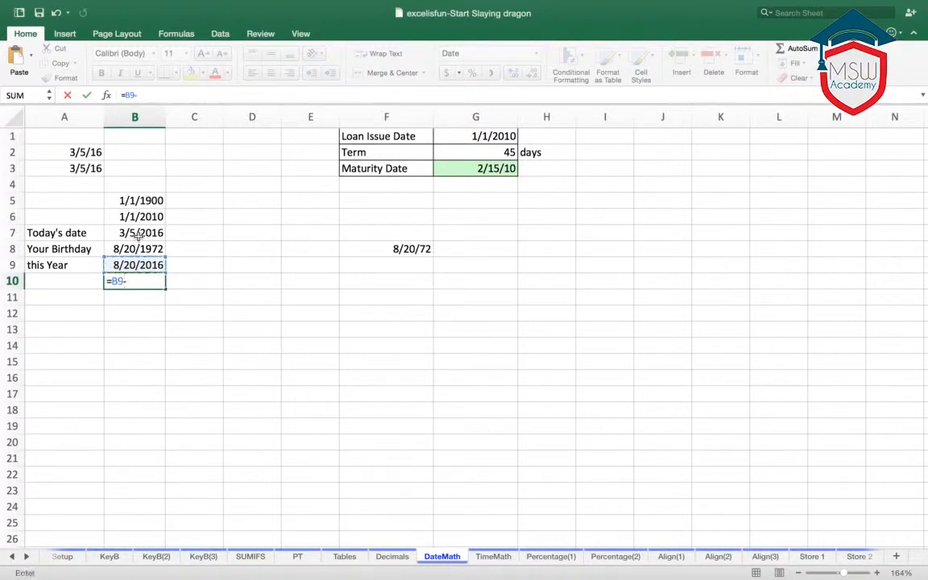
pyautogui.click(139, 233)
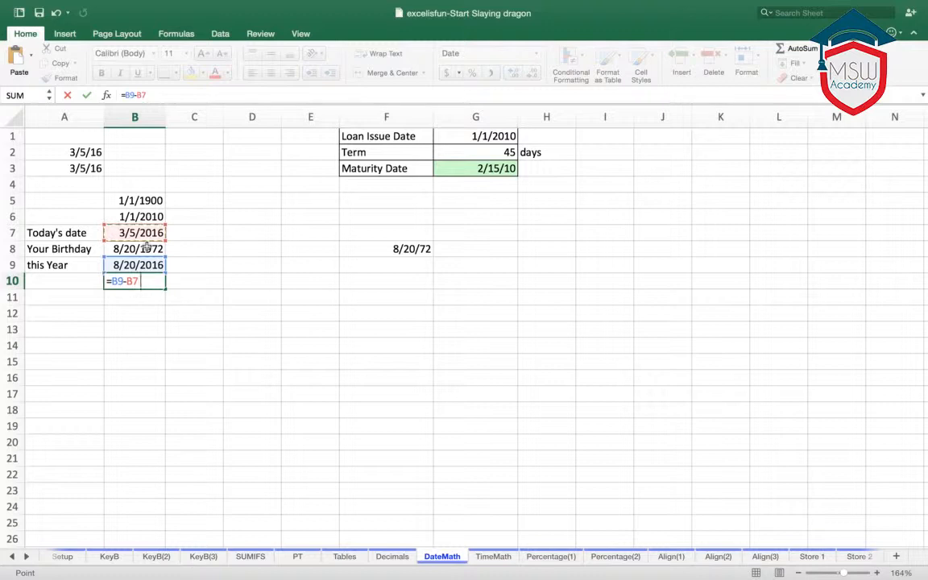
pyautogui.press('Return')
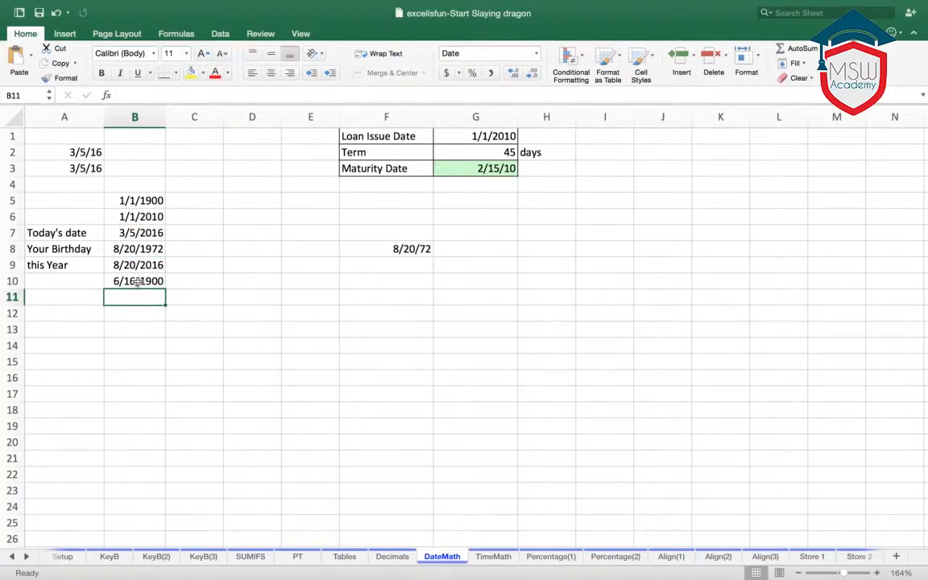
pyautogui.click(137, 282)
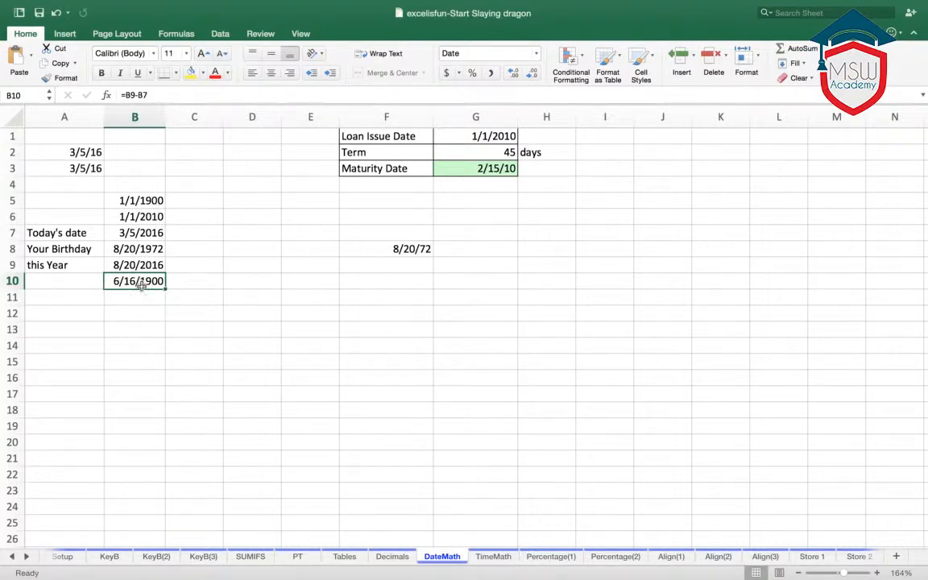
pyautogui.click(491, 73)
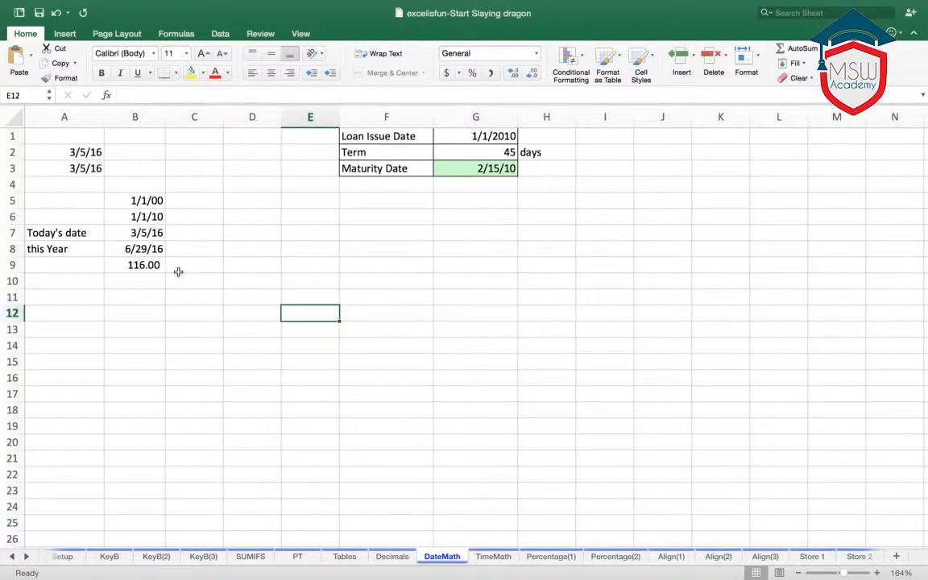
# - Label cell F4 "today's date" beneath the maturity date and enter the current date, 3/5/2016, in G4
pyautogui.click(486, 171)
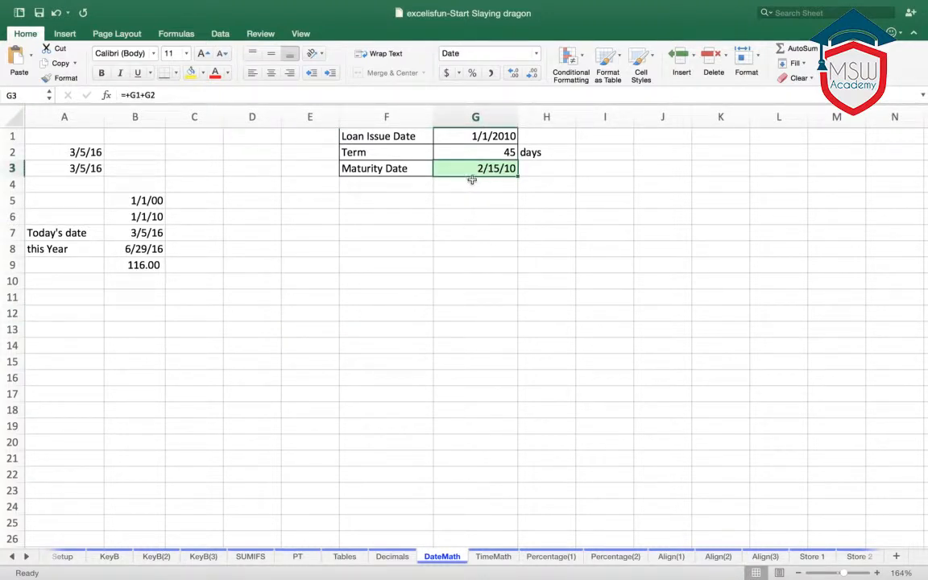
pyautogui.click(408, 187)
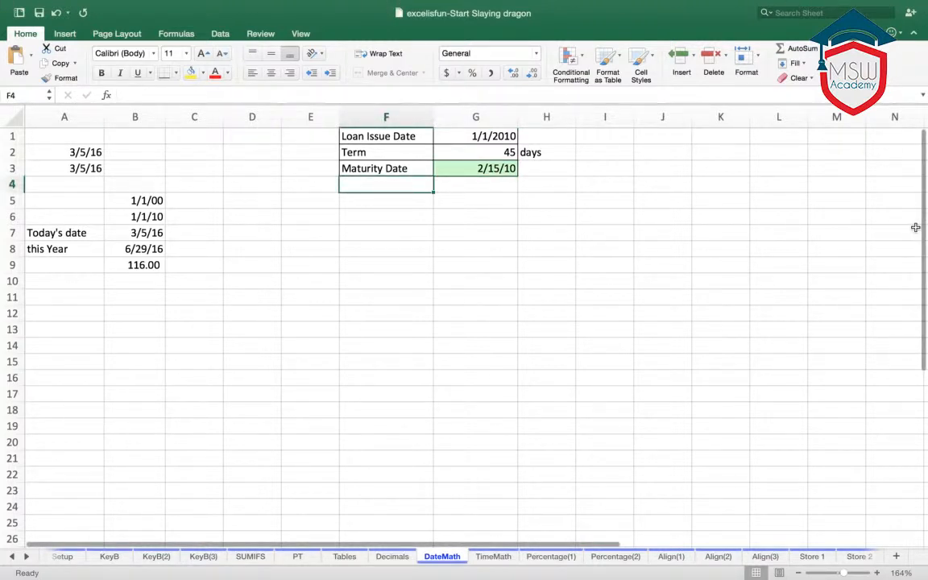
pyautogui.write('today')
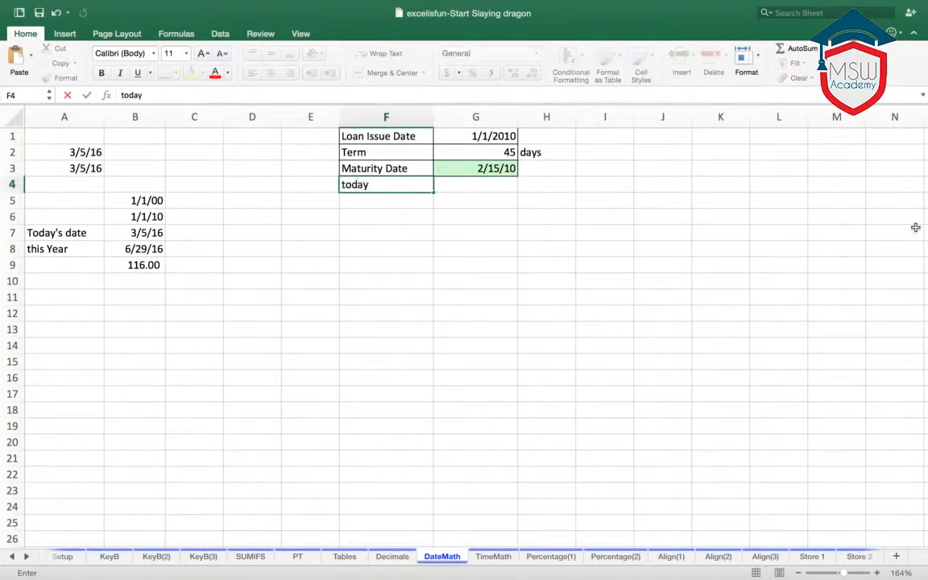
pyautogui.write("'s date")
pyautogui.press('Tab')
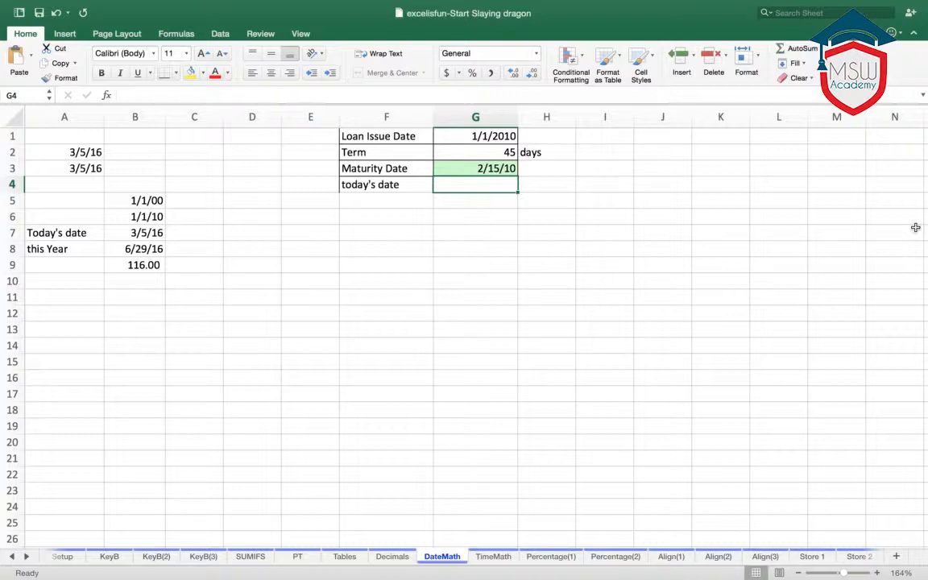
pyautogui.hotkey('ctrl', ';')
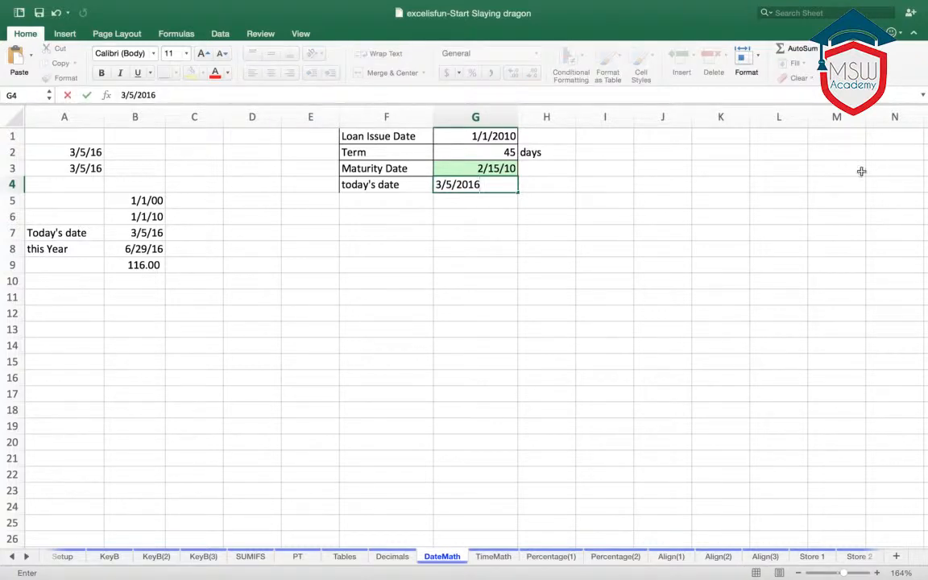
pyautogui.press('Return')
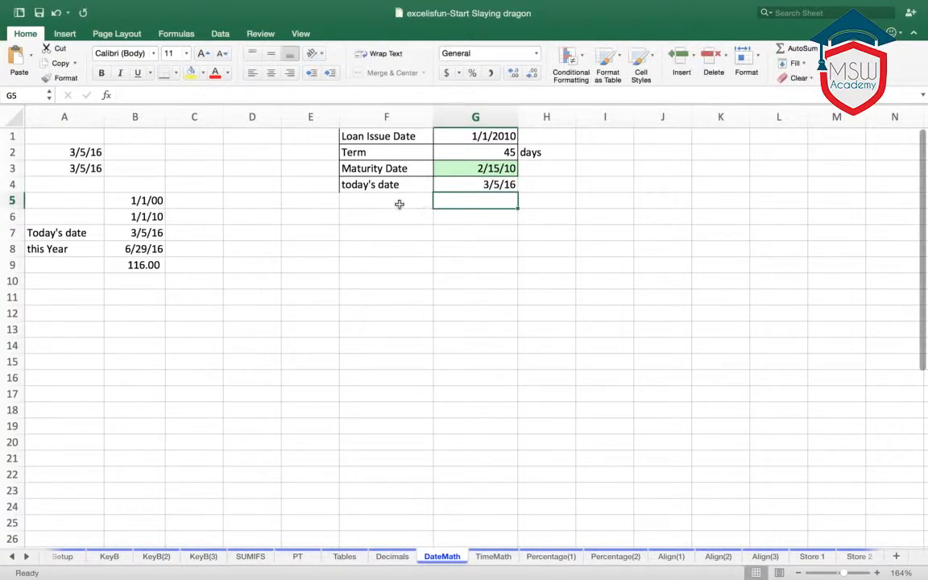
# - Change the "Maturity Date" label in cell F3 to "Due Date"
pyautogui.click(396, 203)
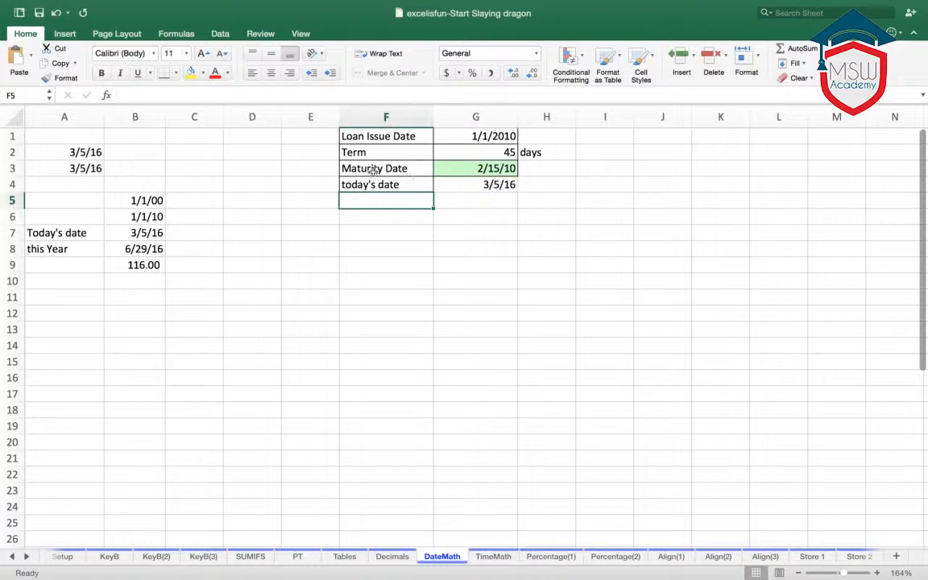
pyautogui.click(376, 175)
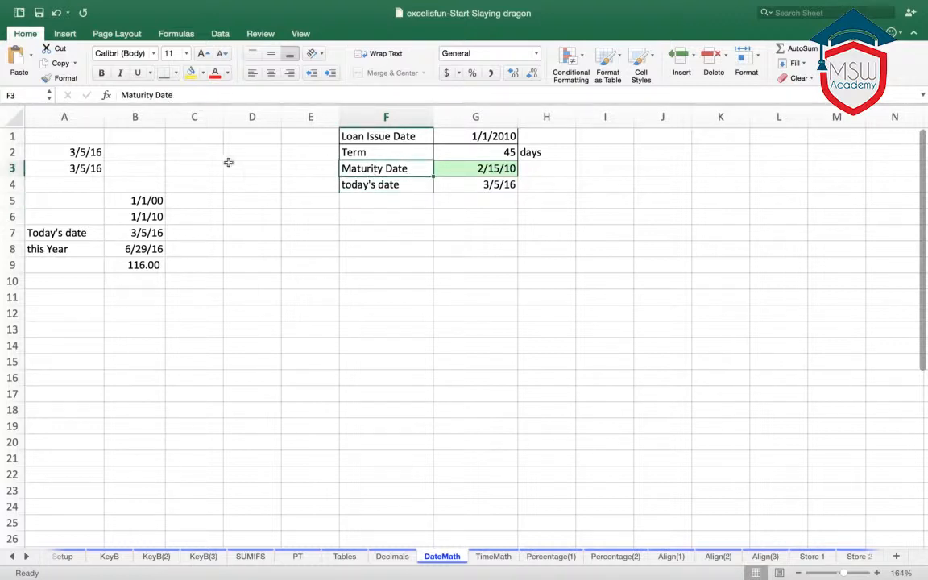
pyautogui.doubleClick(151, 94)
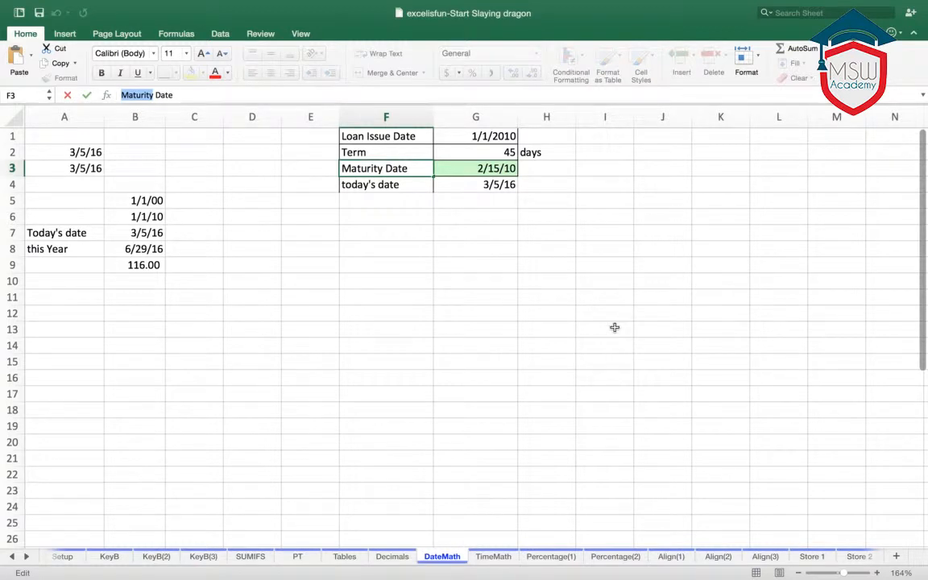
pyautogui.write('Du')
pyautogui.press('BackSpace')
pyautogui.write('ue')
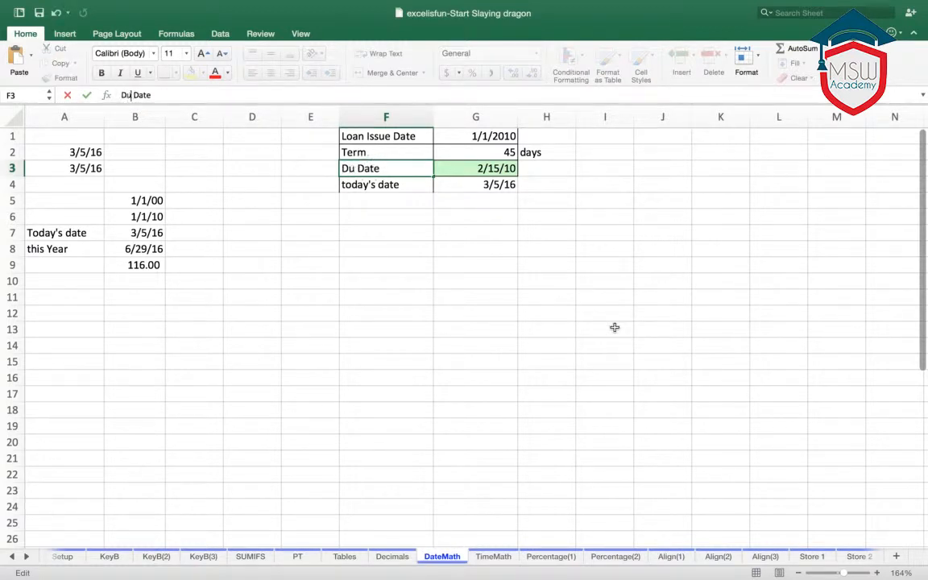
pyautogui.click(548, 312)
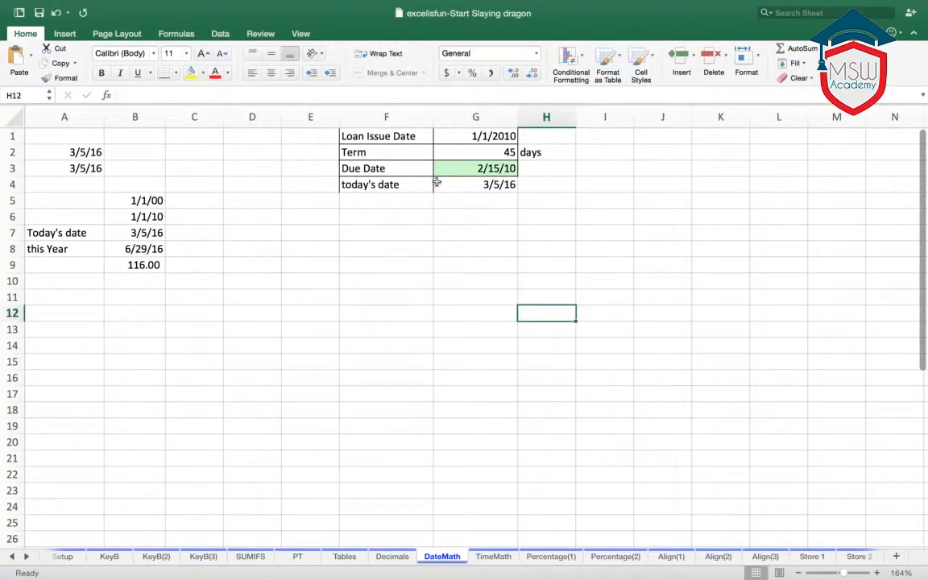
# - Label cell F5 "Days deliquent" beneath the "today's date" label
pyautogui.click(404, 207)
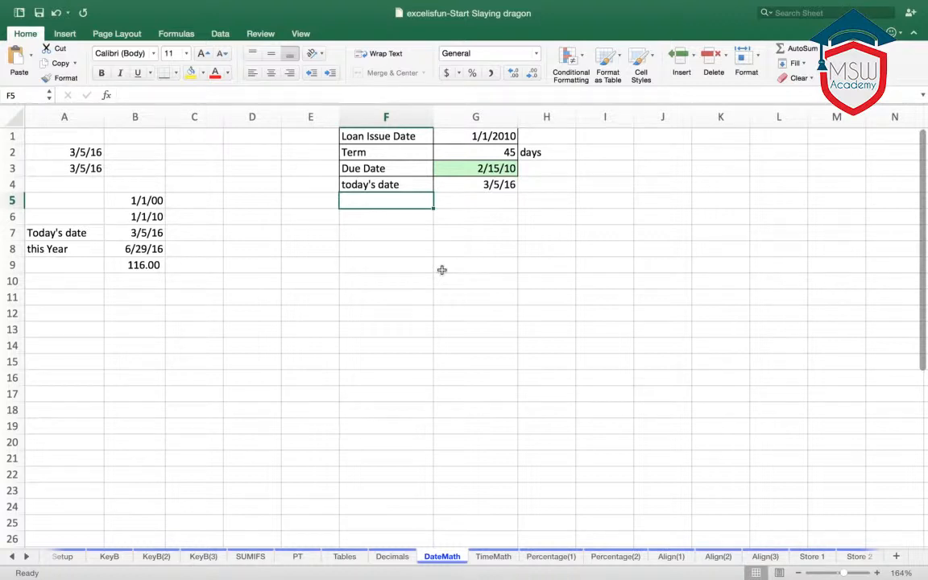
pyautogui.write('Del')
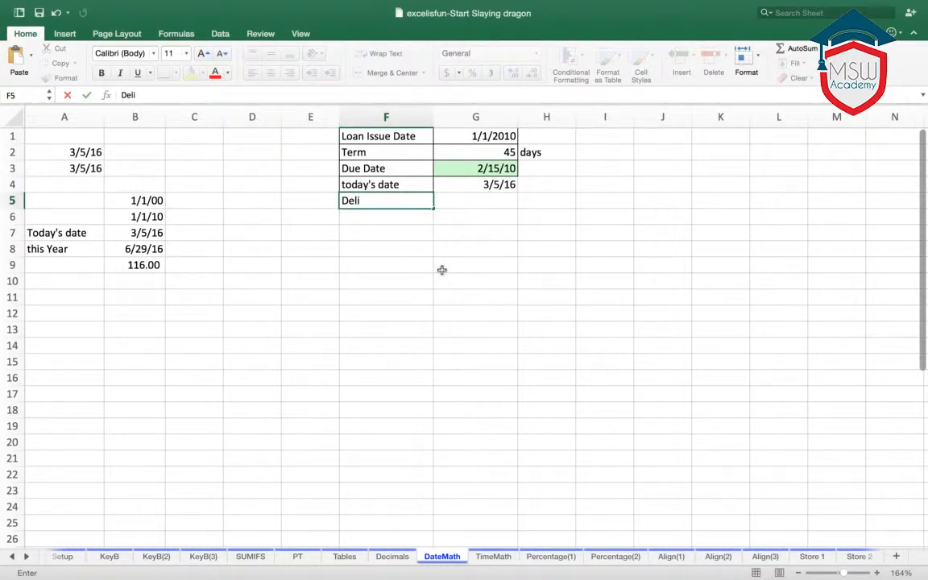
pyautogui.write('i')
pyautogui.press('BackSpace')
pyautogui.press('BackSpace')
pyautogui.press('BackSpace')
pyautogui.press('BackSpace')
pyautogui.write('Days deliquen')
pyautogui.press('BackSpace')
pyautogui.write('ent')
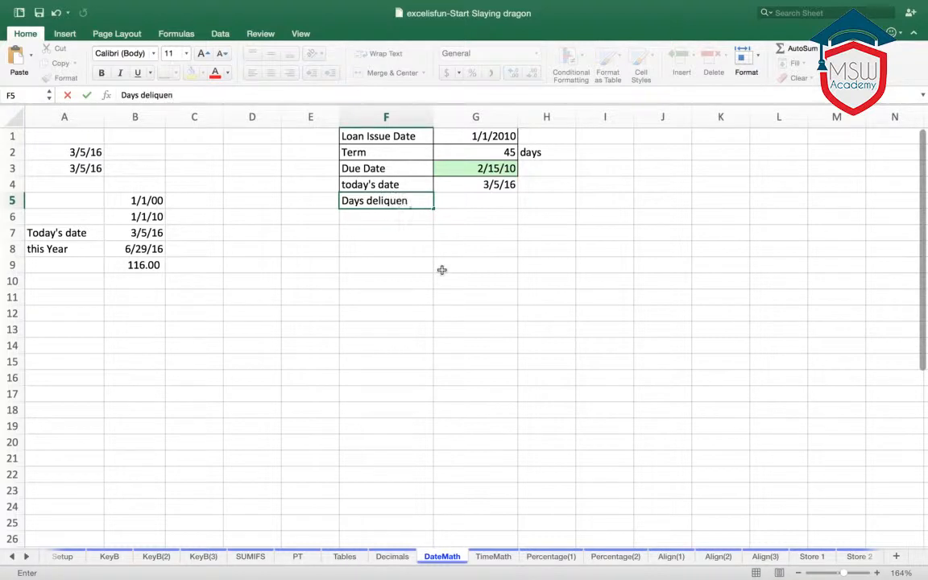
pyautogui.press('Tab')
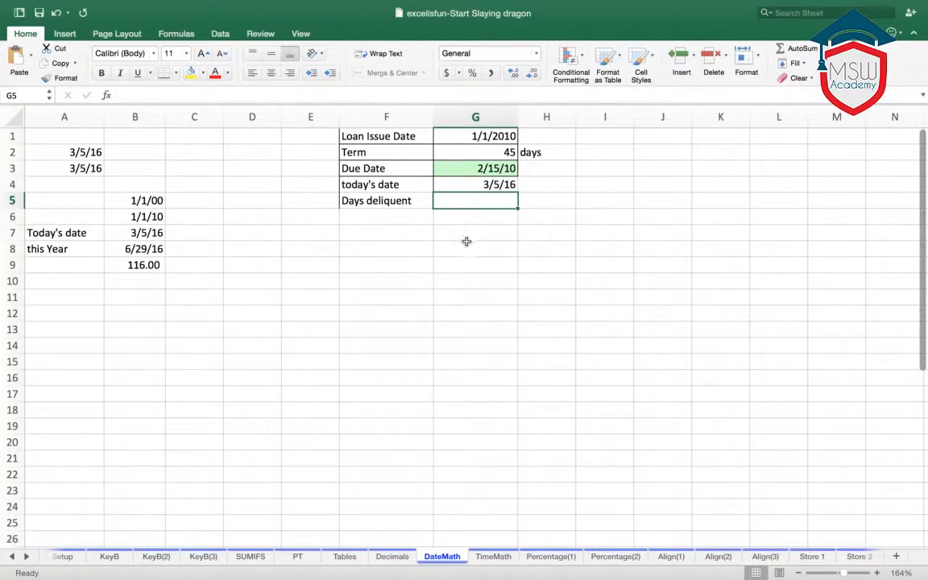
# - Calculate the days delinquent in cell G5 by subtracting today's date from the due date with =G3-G4
pyautogui.write('=')
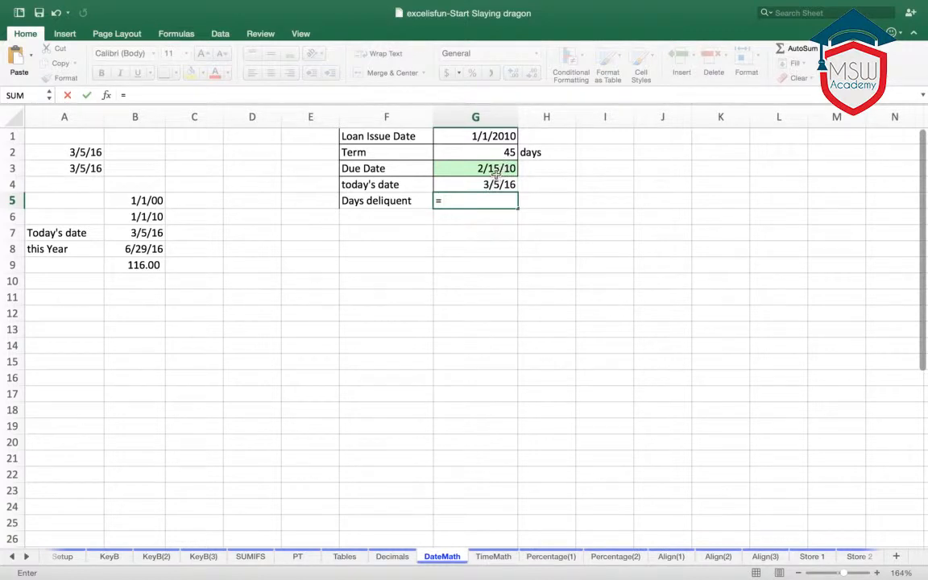
pyautogui.click(497, 169)
pyautogui.write('-')
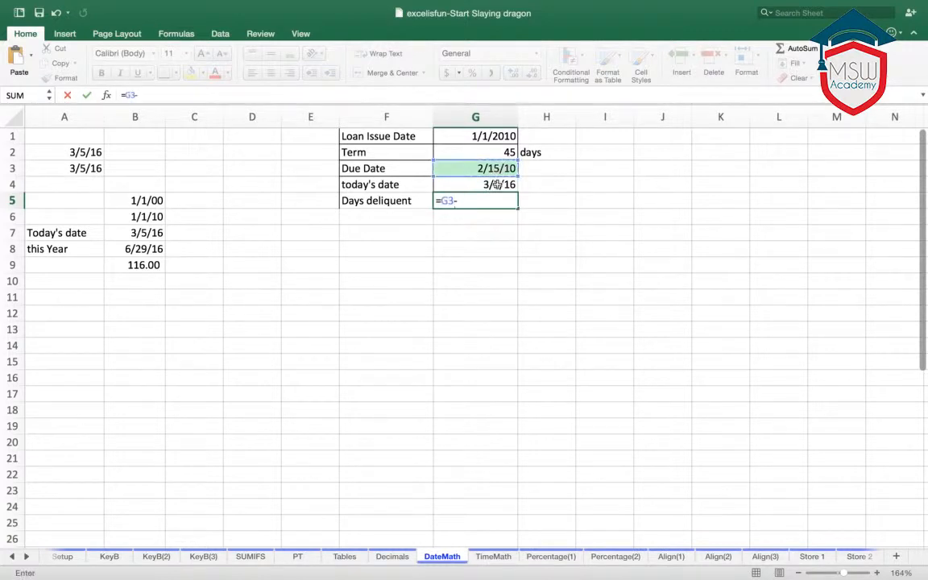
pyautogui.click(497, 184)
pyautogui.press('Return')
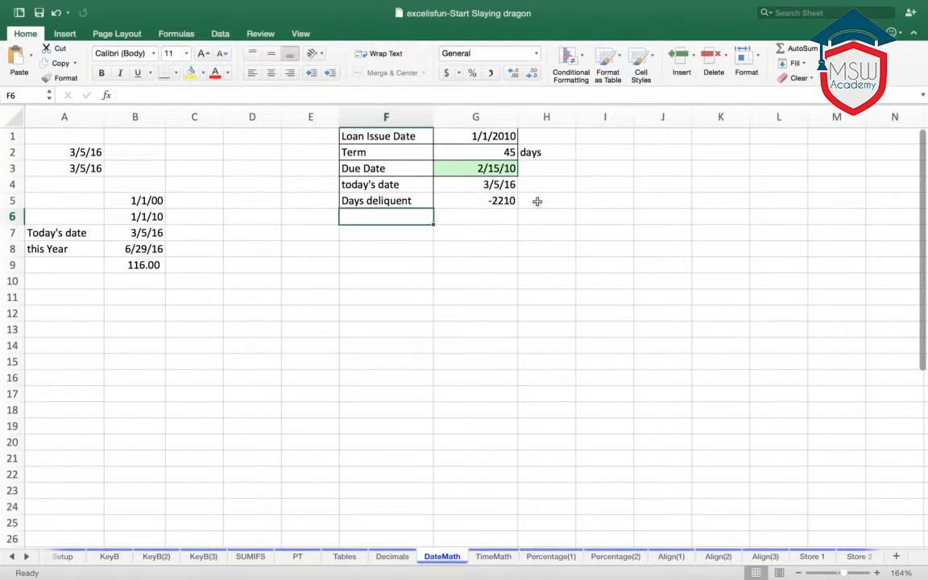
pyautogui.click(508, 202)
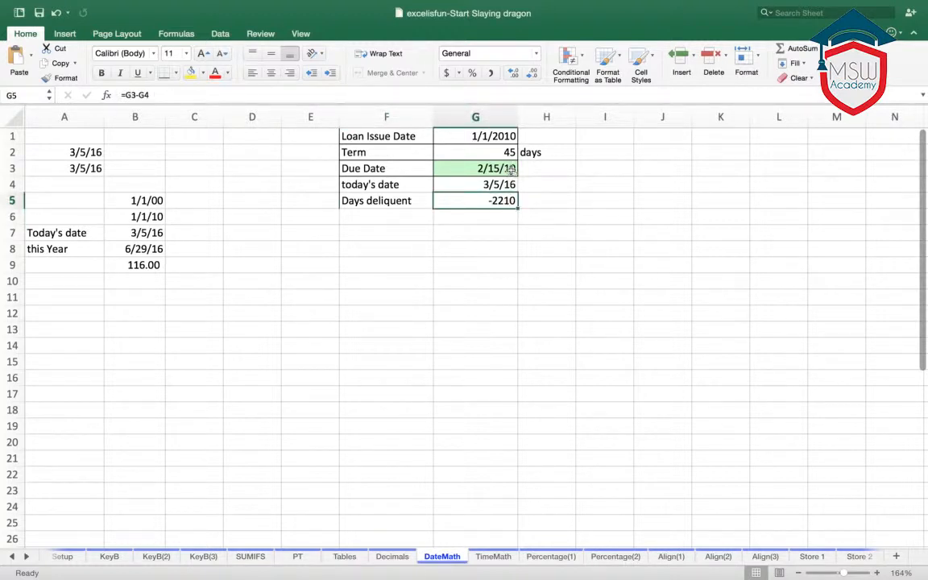
# - Change the Loan Issue Date in cell G1 to 1/1/2016 and select the days delinquent result in G5
pyautogui.click(511, 170)
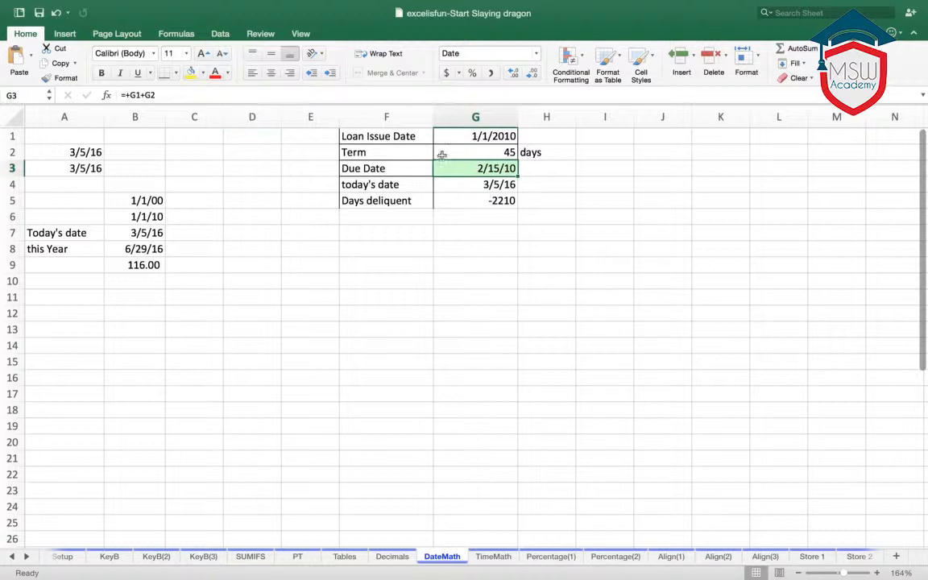
pyautogui.click(506, 138)
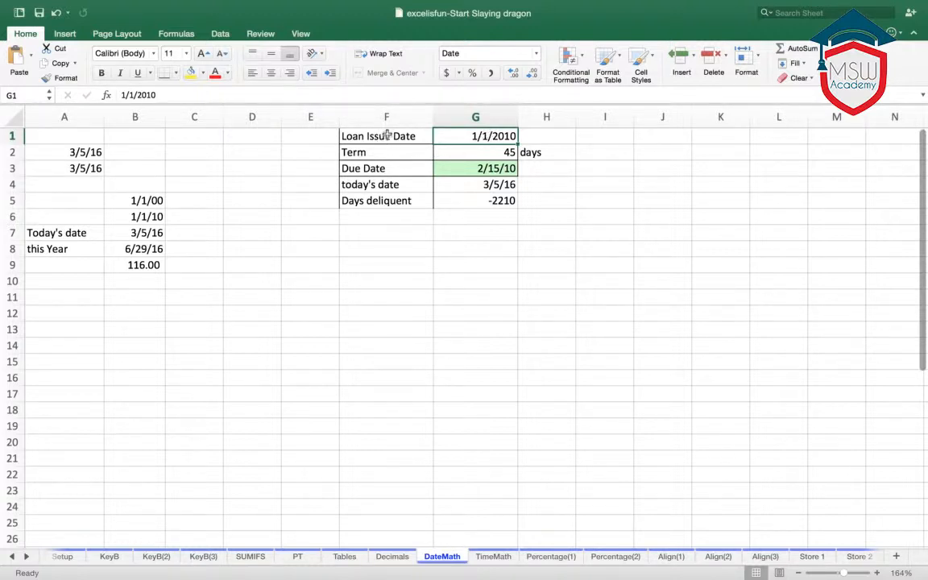
pyautogui.click(175, 95)
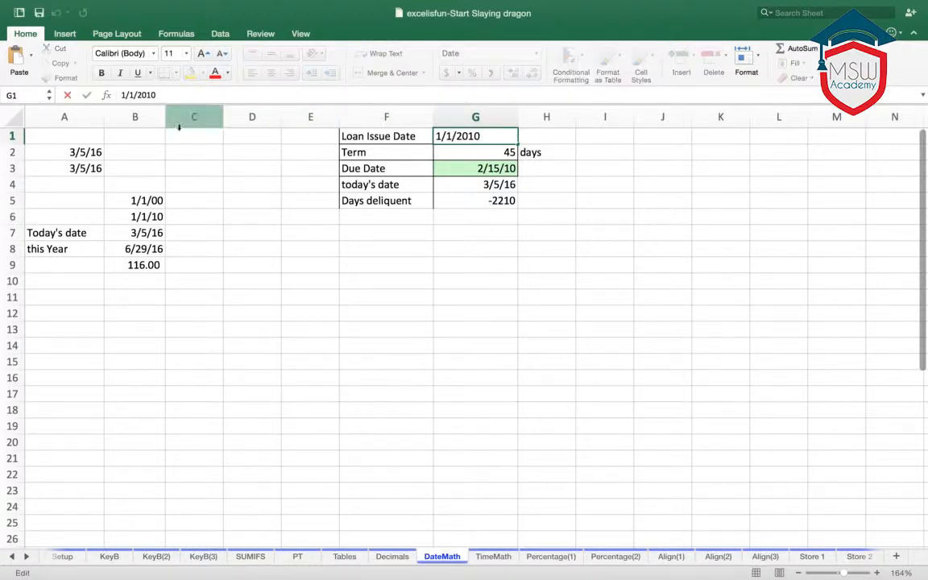
pyautogui.press('BackSpace')
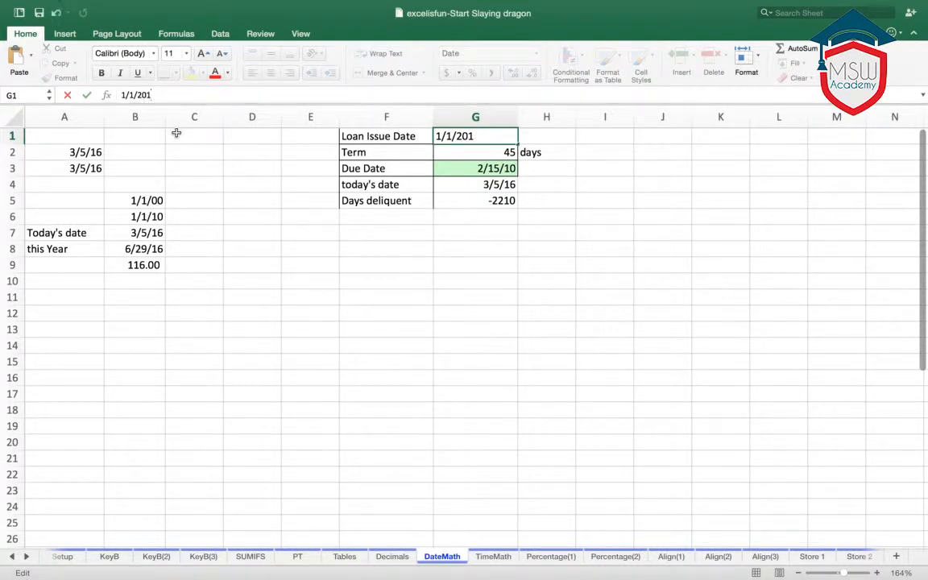
pyautogui.press('Return')
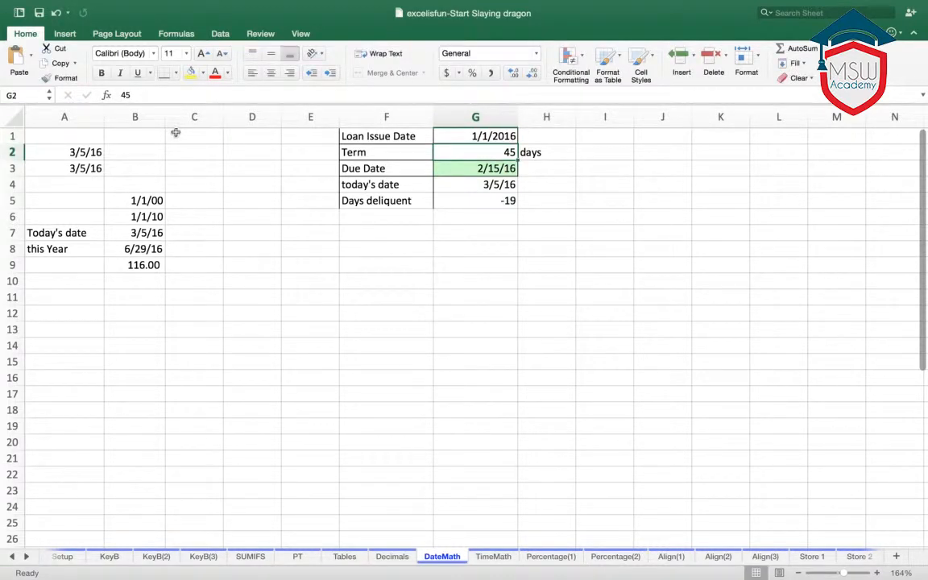
pyautogui.click(567, 218)
pyautogui.click(506, 201)
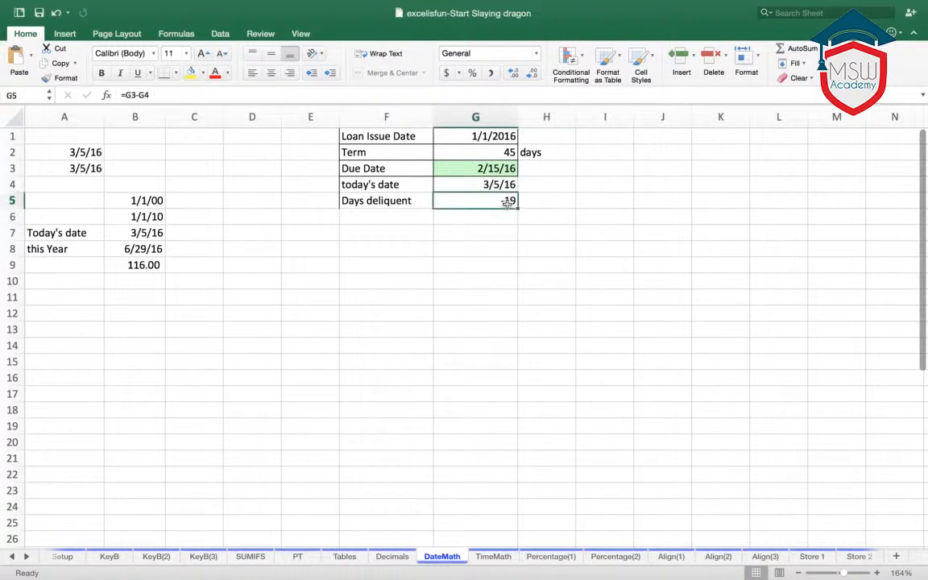
# - Apply all borders to the today's date and days delinquent rows, F4:G5, and narrow column G
pyautogui.click(362, 184)
pyautogui.moveTo(407, 186); pyautogui.dragTo(451, 199)
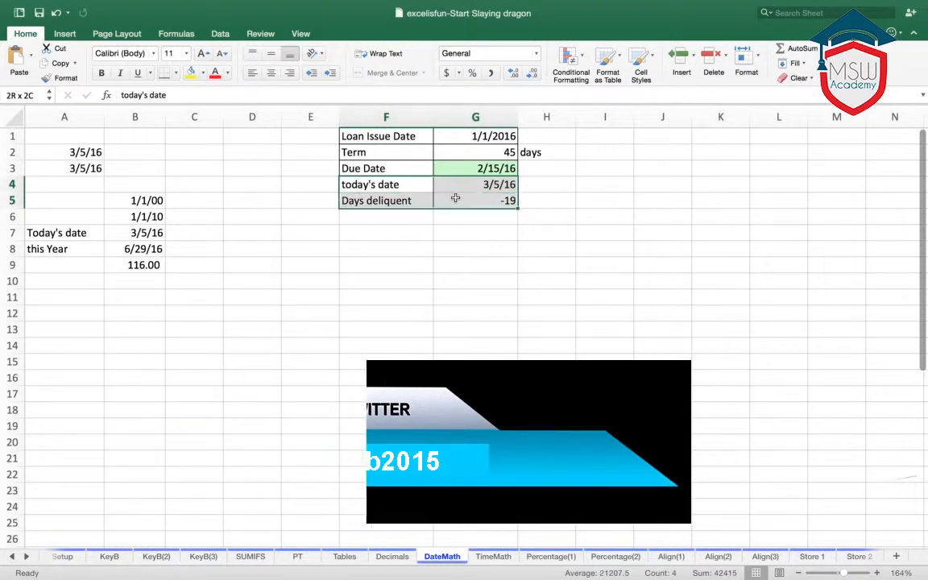
pyautogui.click(177, 73)
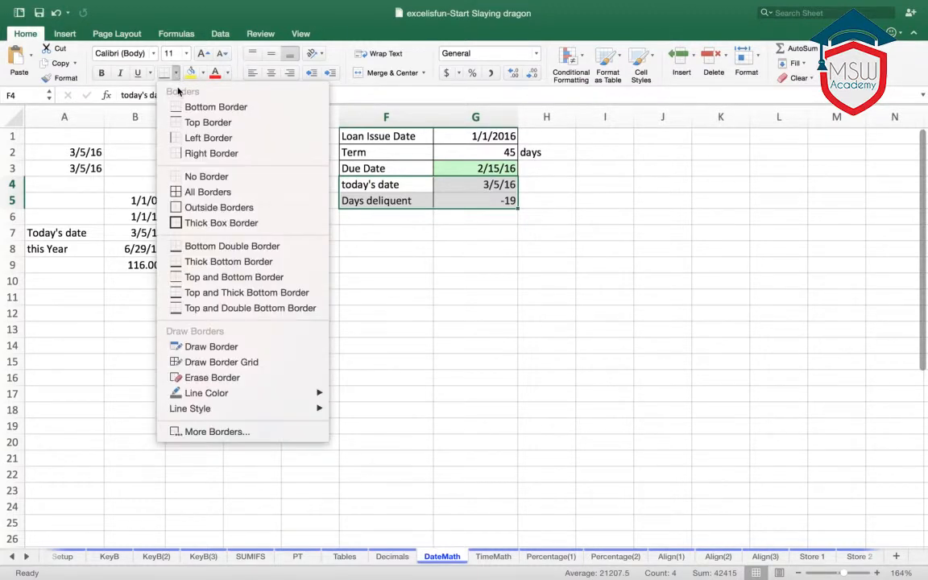
pyautogui.click(208, 192)
pyautogui.click(394, 214)
pyautogui.click(480, 201)
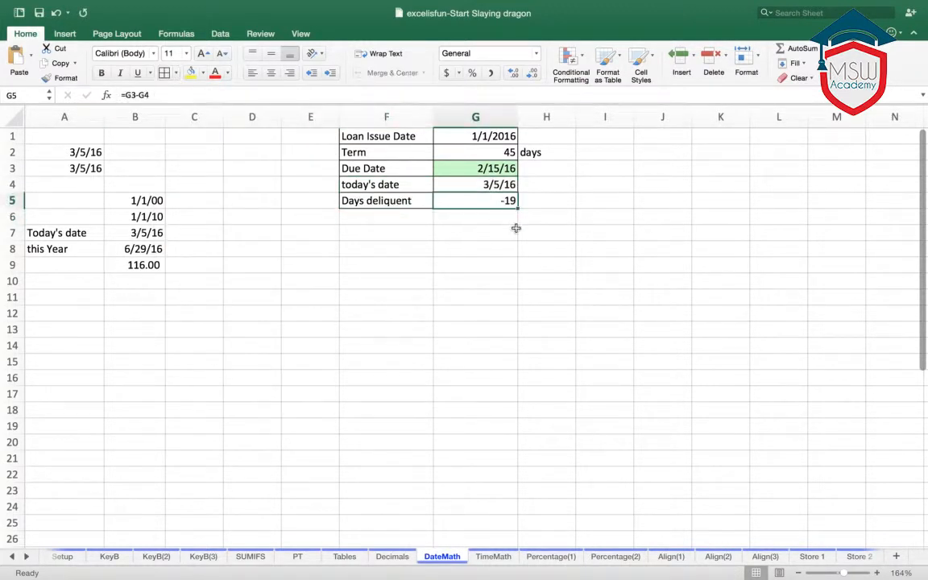
pyautogui.moveTo(516, 119); pyautogui.dragTo(484, 120)
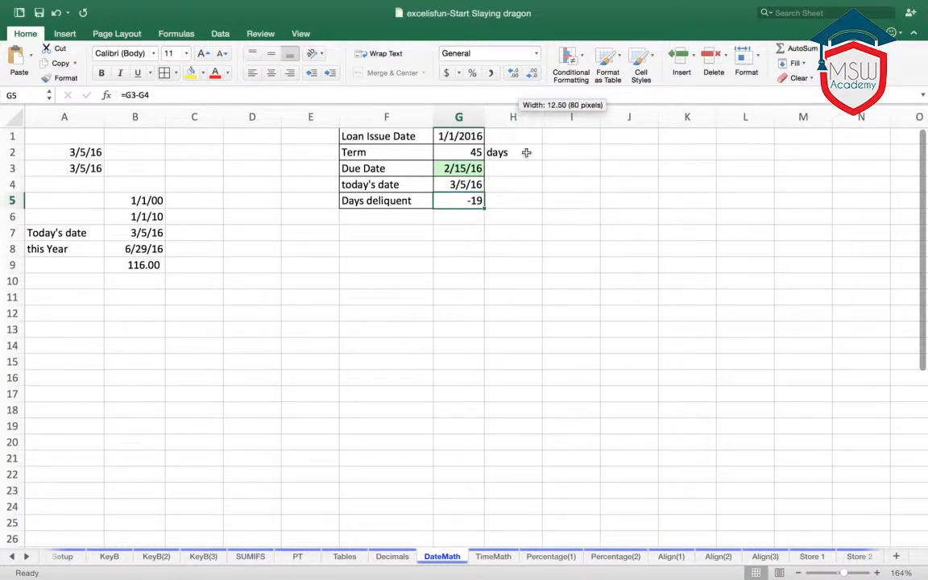
pyautogui.click(531, 216)
# - Review the due date and days delinquent cells, and open the TimeMath sheet
pyautogui.click(477, 168)
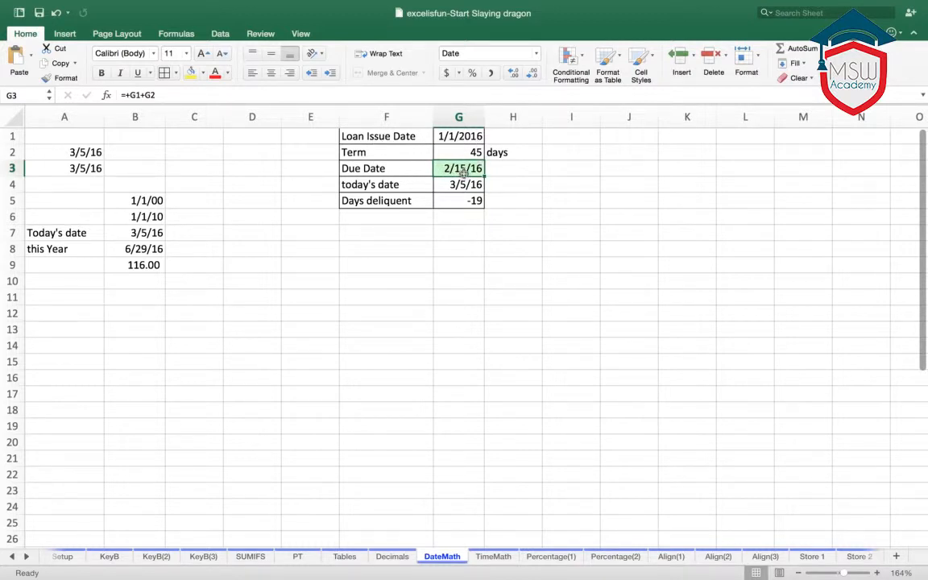
pyautogui.click(394, 170)
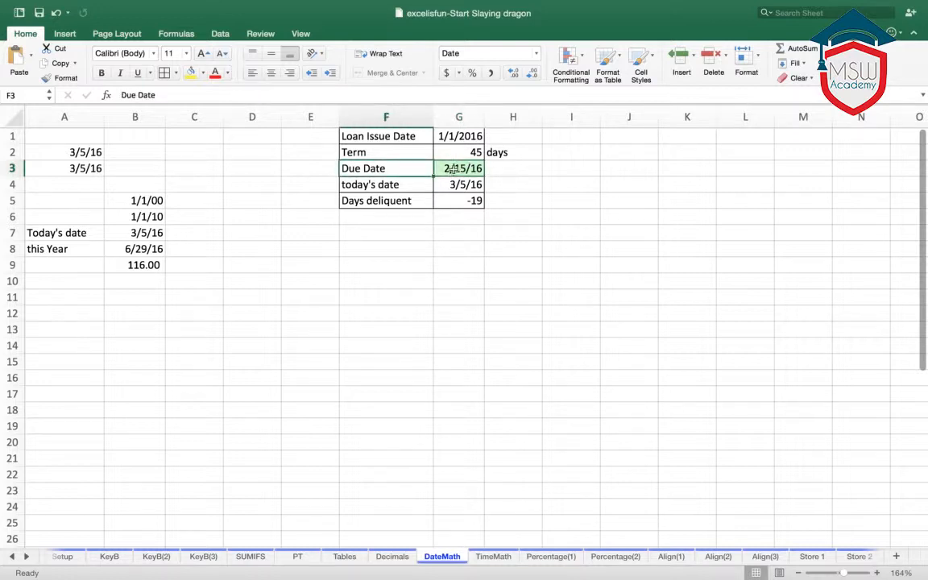
pyautogui.click(454, 168)
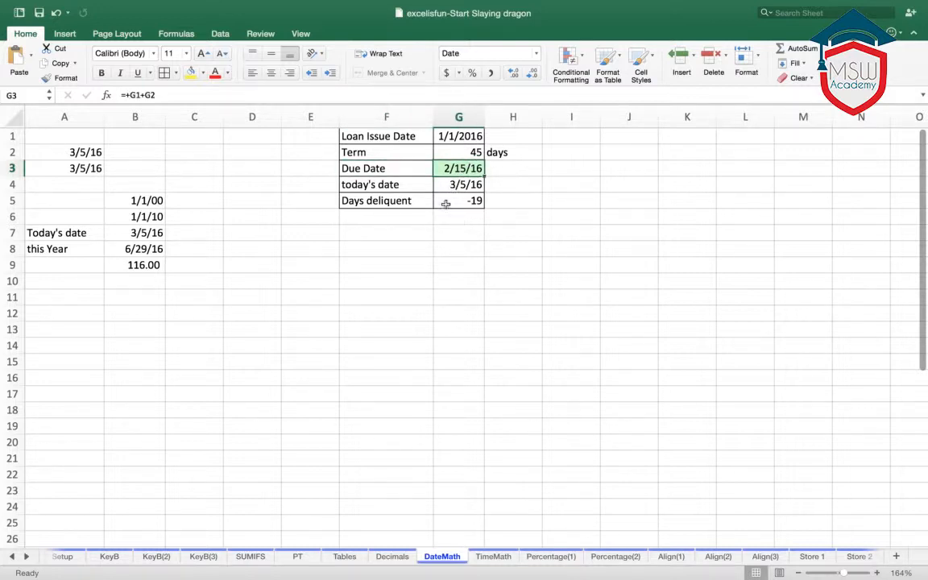
pyautogui.click(445, 204)
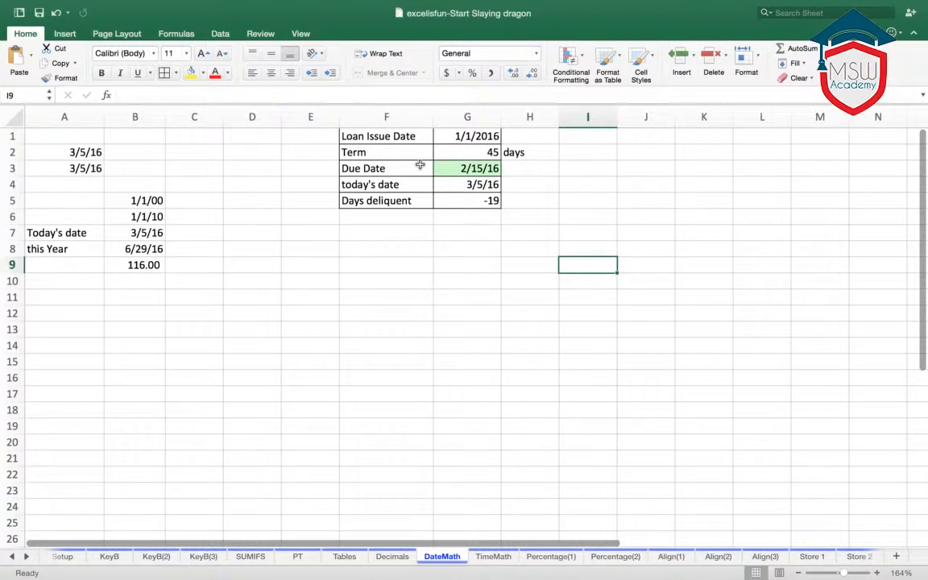
pyautogui.click(494, 557)
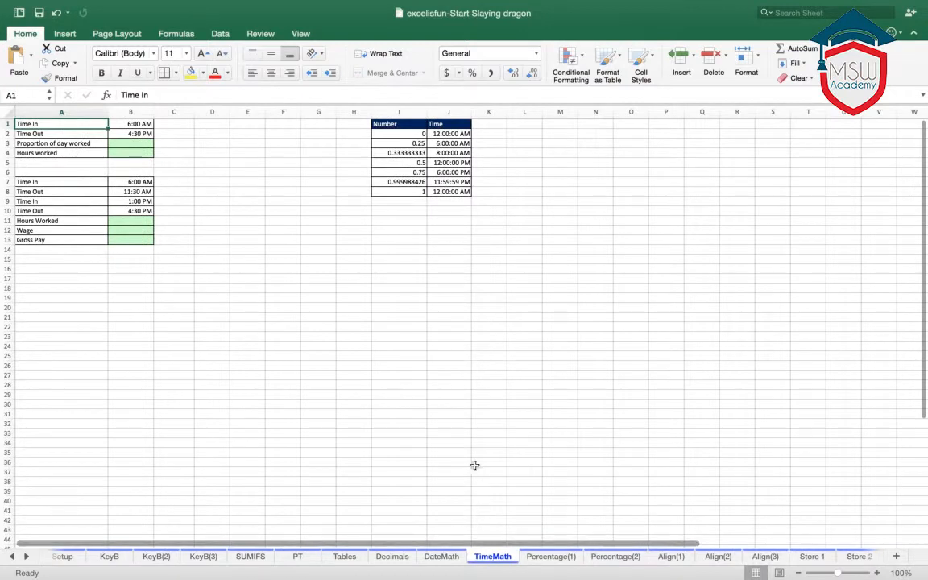
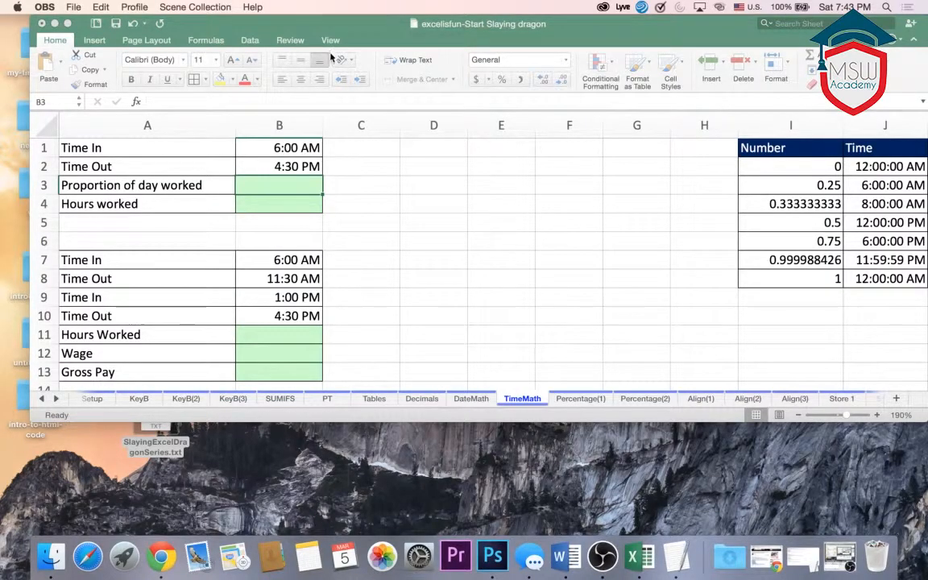
# - Enlarge the workbook window to full screen and enter the label Now in cell E1 of the TimeMath sheet
pyautogui.click(67, 26)
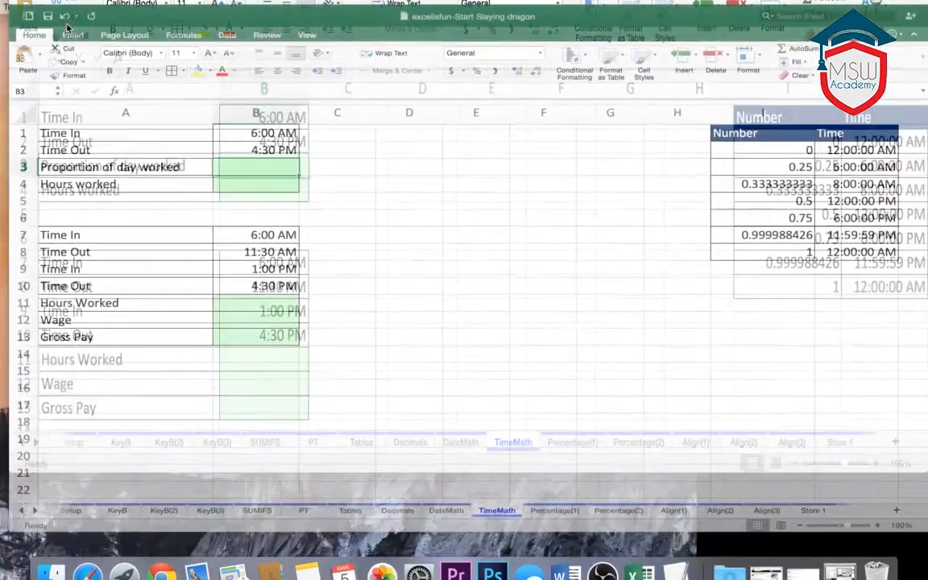
pyautogui.scroll(-2, 655, 307)
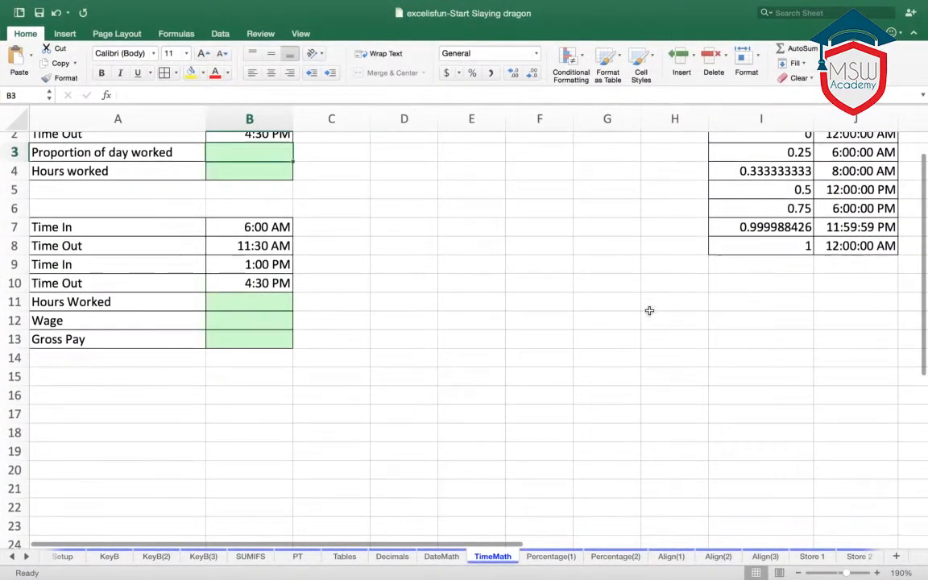
pyautogui.scroll(2, 649, 311)
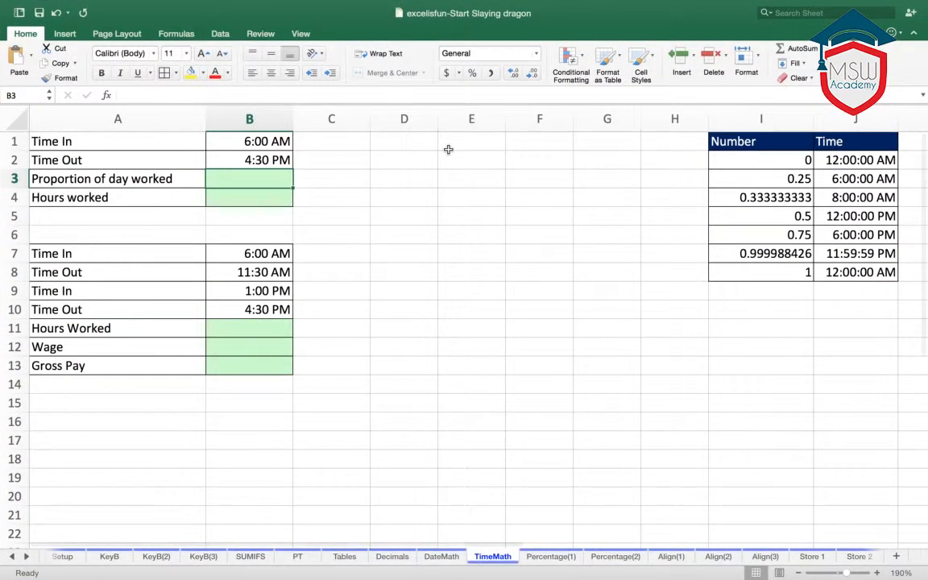
pyautogui.click(447, 147)
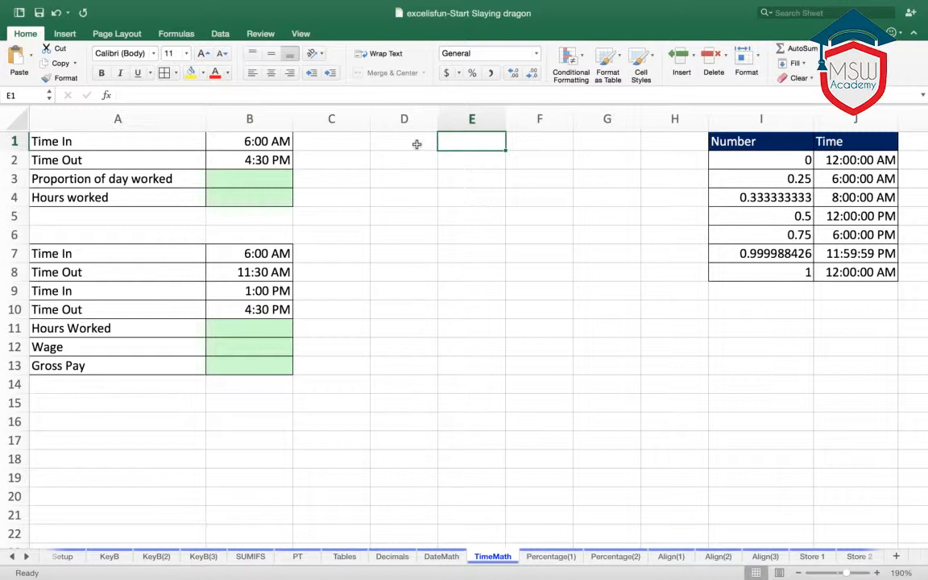
pyautogui.click(421, 143)
pyautogui.click(468, 143)
pyautogui.write('Now')
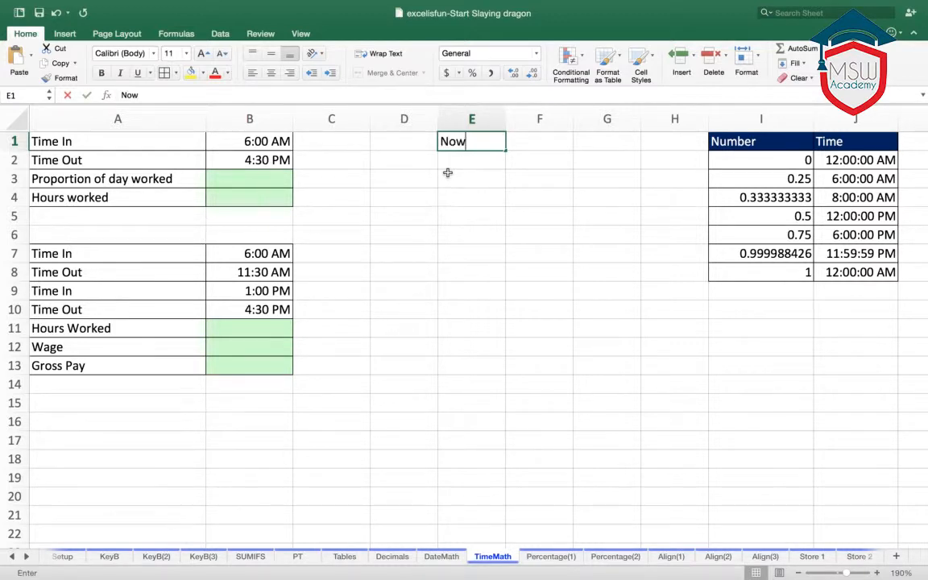
pyautogui.press('Tab')
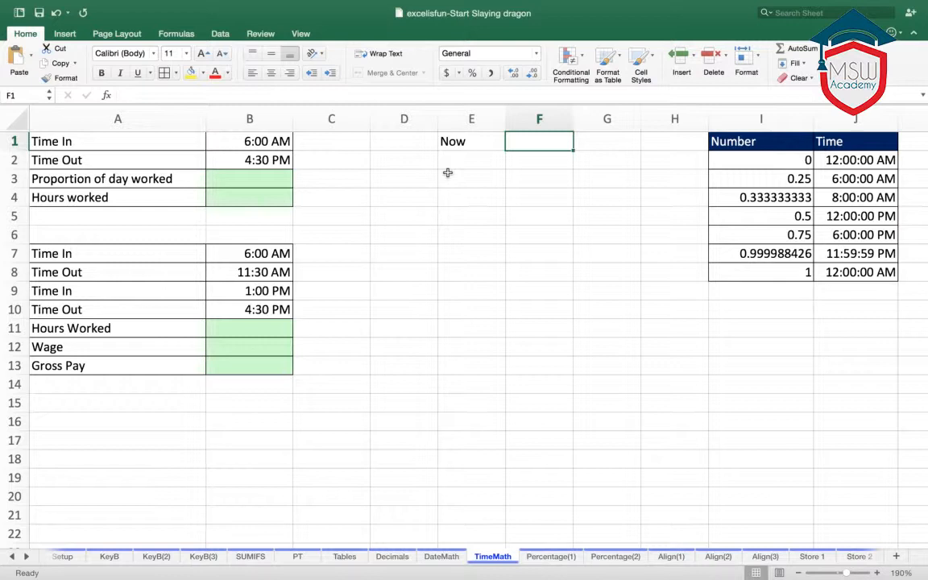
# - Enter the current time as a fixed value in cell F1, discarding the date inserted there first
pyautogui.hotkey('ctrl', ';')
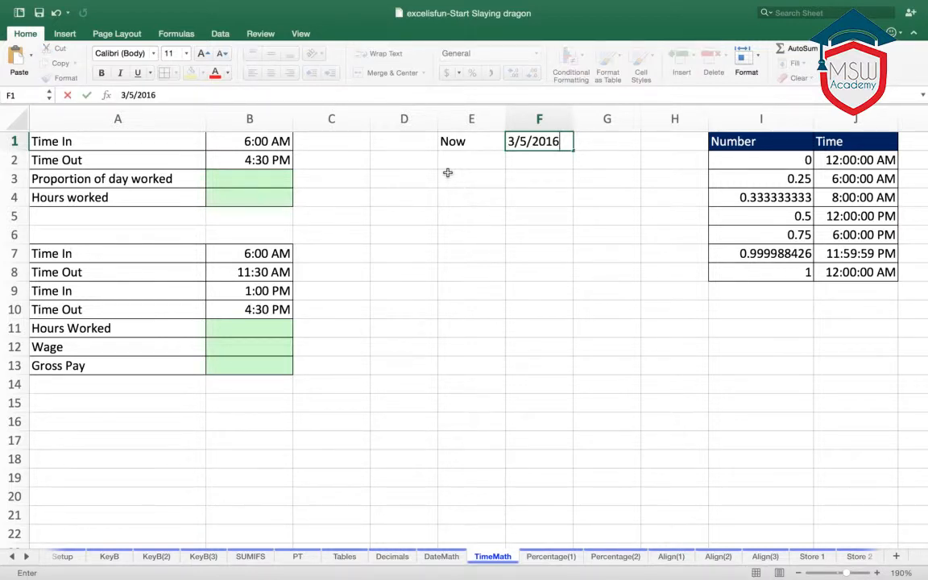
pyautogui.press('BackSpace')
pyautogui.press('BackSpace')
pyautogui.press('BackSpace')
pyautogui.press('BackSpace')
pyautogui.press('BackSpace')
pyautogui.press('BackSpace')
pyautogui.press('BackSpace')
pyautogui.press('BackSpace')
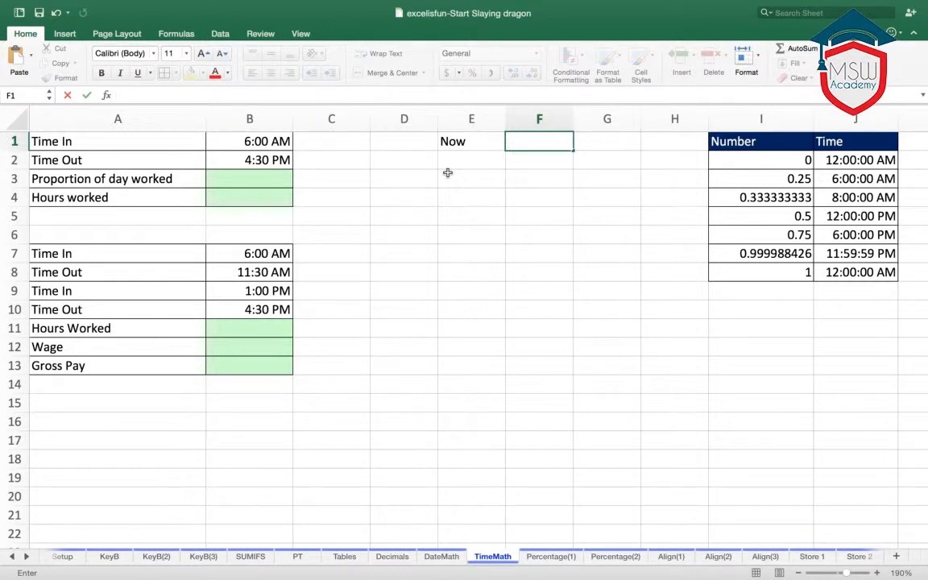
pyautogui.hotkey('ctrl', 'shift', ';')
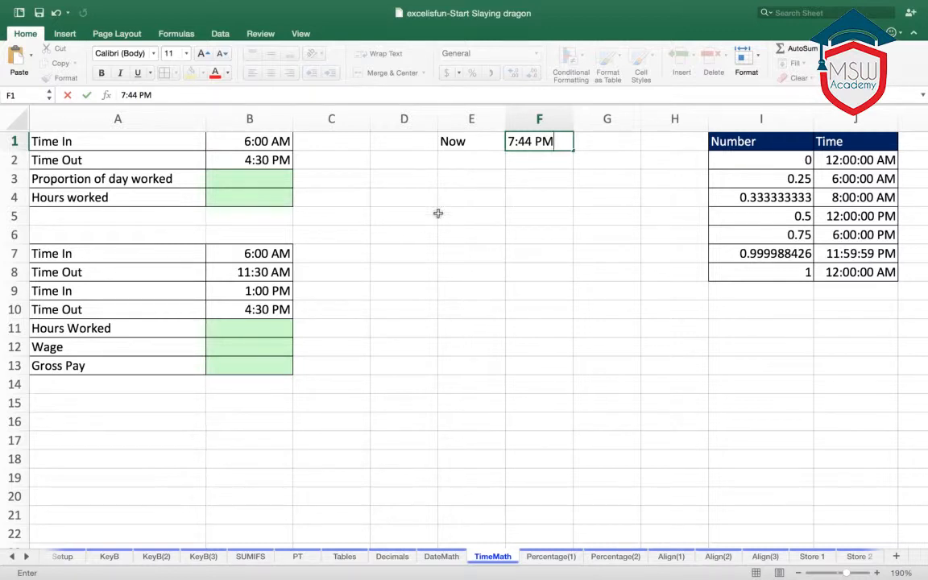
pyautogui.click(497, 176)
# - Insert the current time as a fixed value in cell F2 and clear the cell again
pyautogui.click(528, 162)
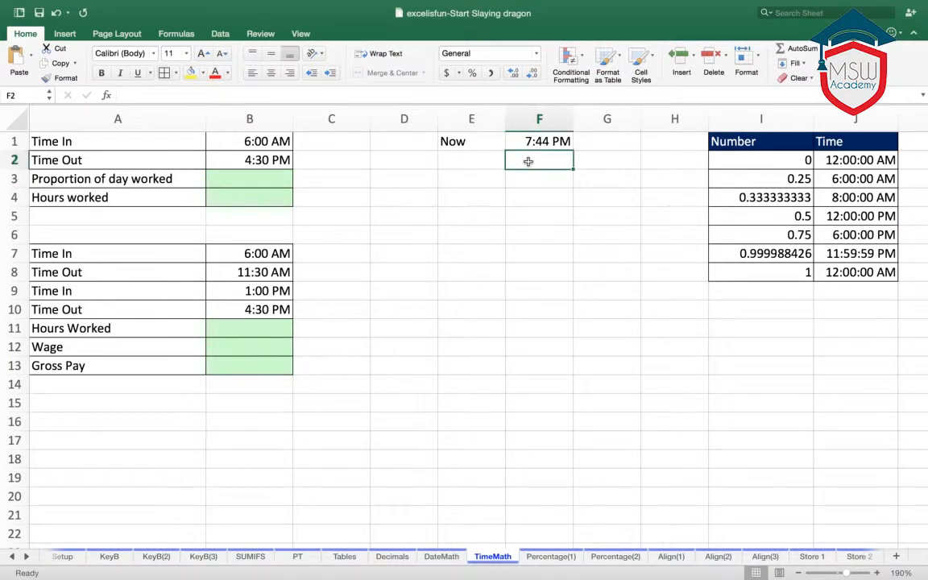
pyautogui.press('super+semicolon')
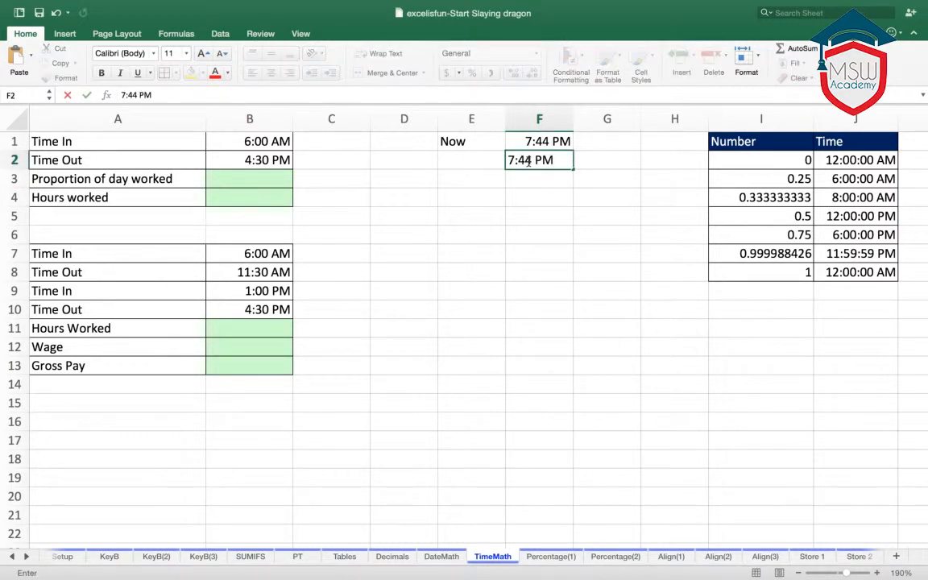
pyautogui.click(552, 231)
pyautogui.click(545, 165)
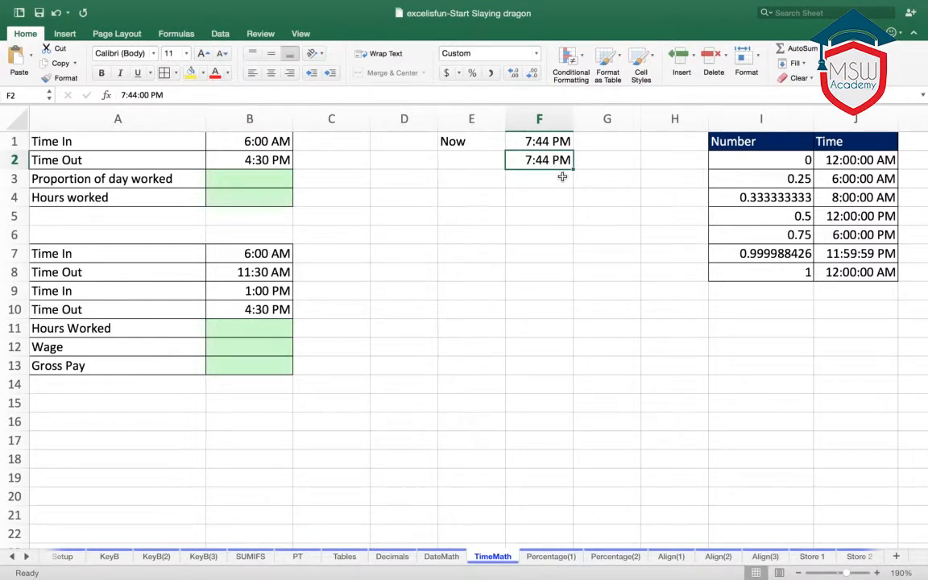
pyautogui.press('Delete')
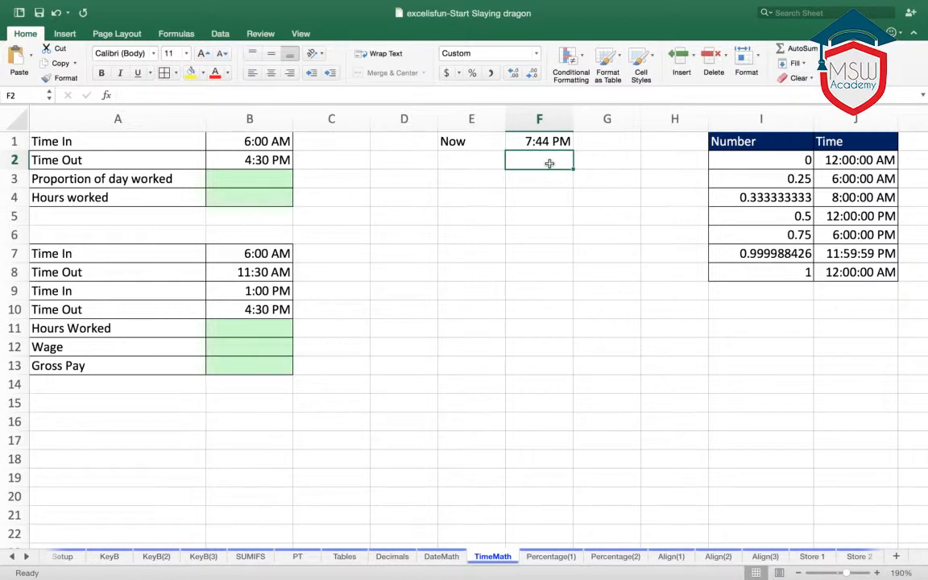
# - Enter the time 9:00 pm in cell F2
pyautogui.write('9')
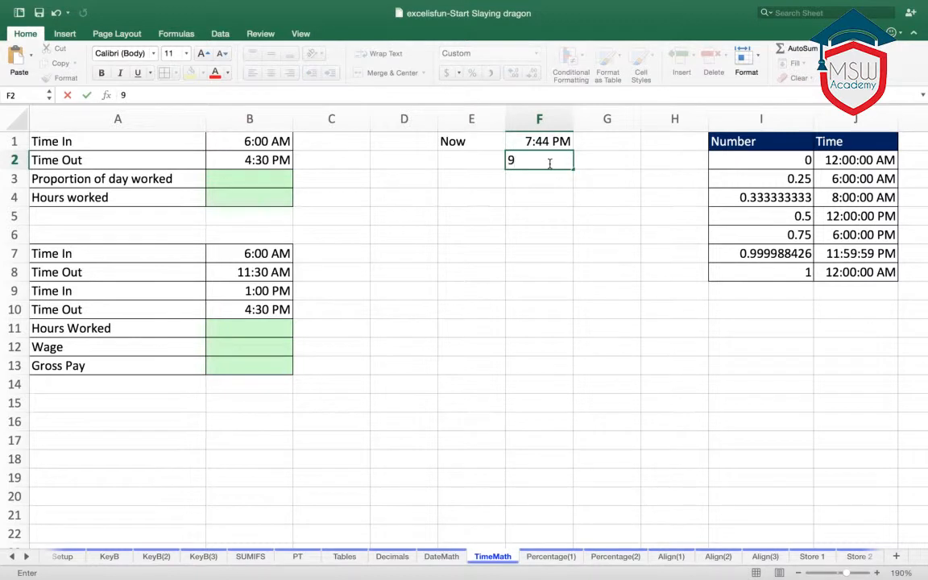
pyautogui.write(':00 Pm')
pyautogui.press('BackSpace')
pyautogui.press('BackSpace')
pyautogui.write('pm')
pyautogui.press('Return')
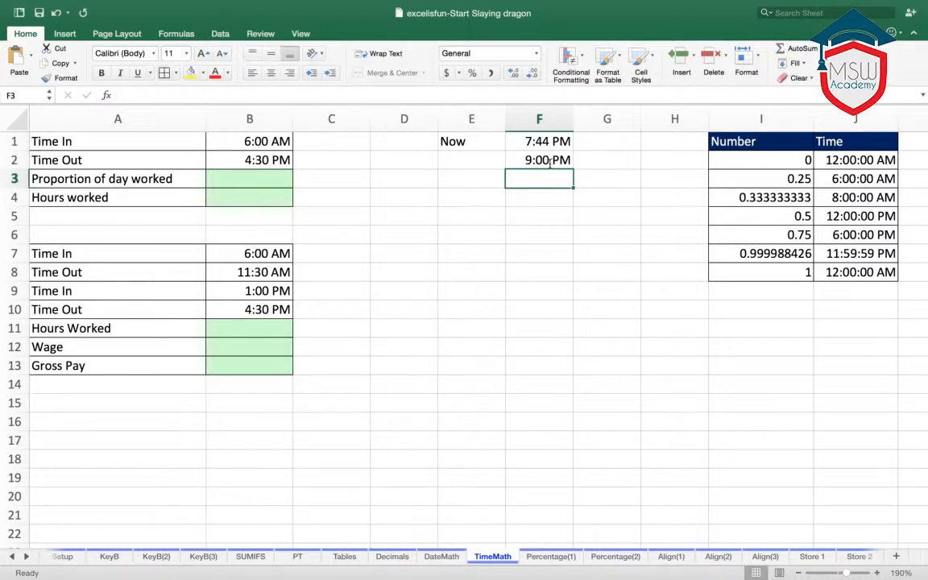
# - Enter the time 9:00 am in cells F3 and F4
pyautogui.write('9:0')
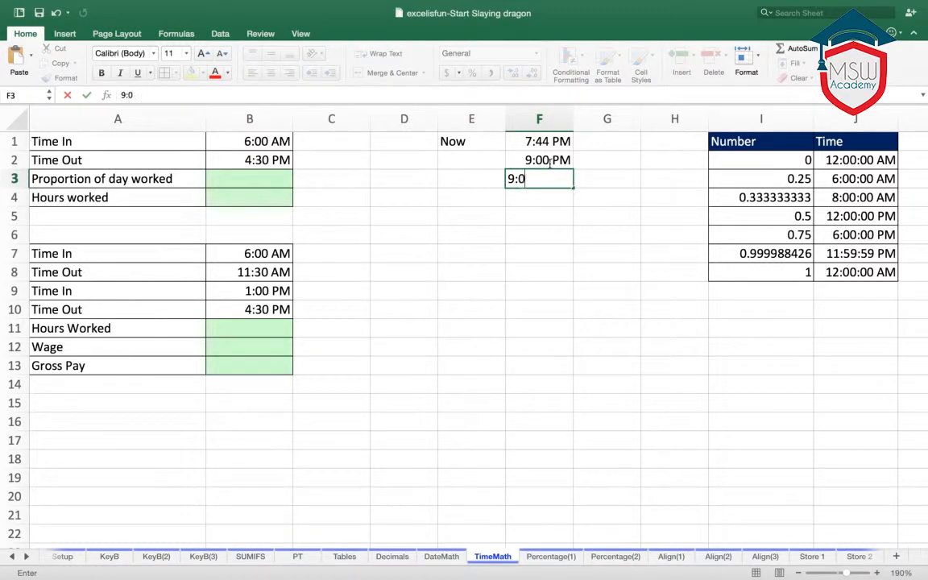
pyautogui.write('0 am')
pyautogui.press('Return')
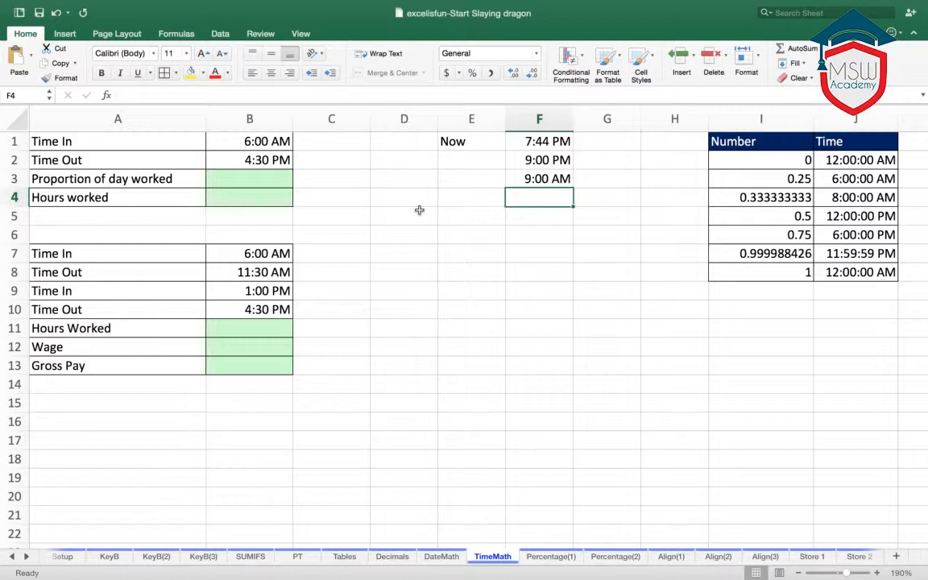
pyautogui.click(546, 211)
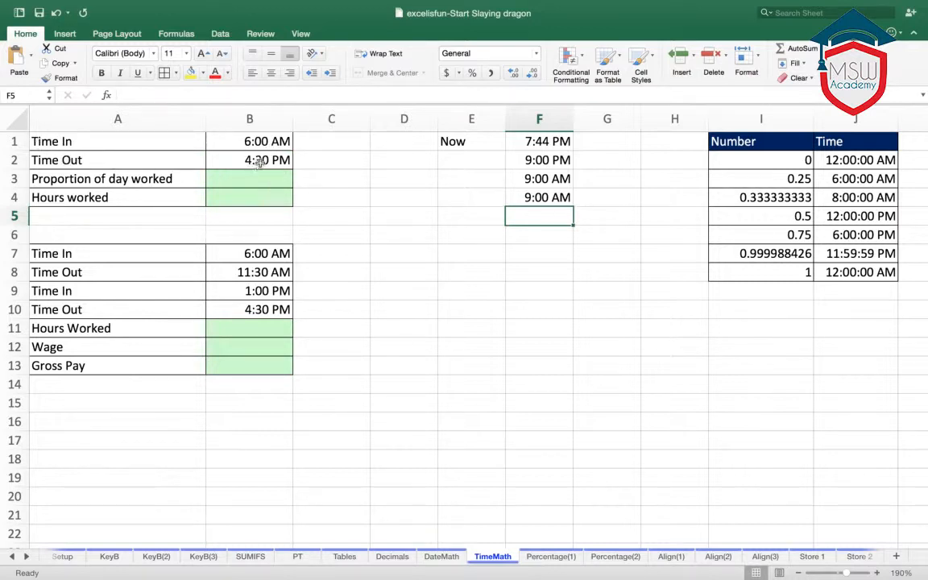
# - Calculate the proportion of day worked in cell B3 with =B2-B1 and format the result in comma style
pyautogui.click(337, 174)
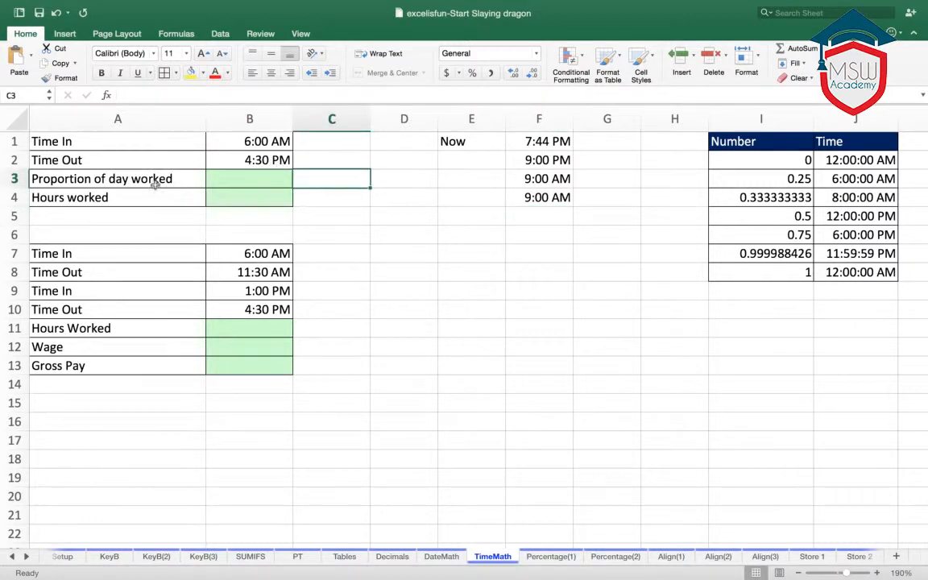
pyautogui.click(102, 177)
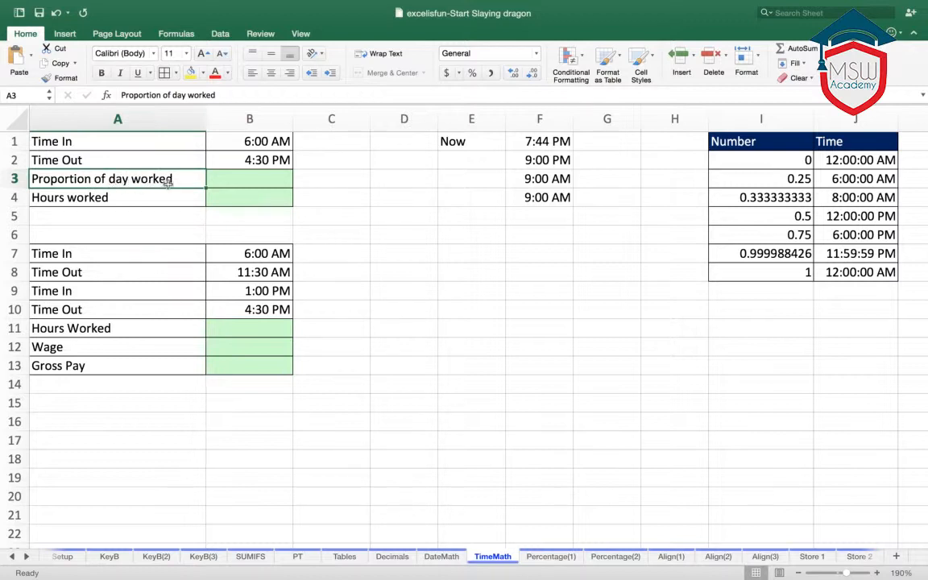
pyautogui.click(257, 179)
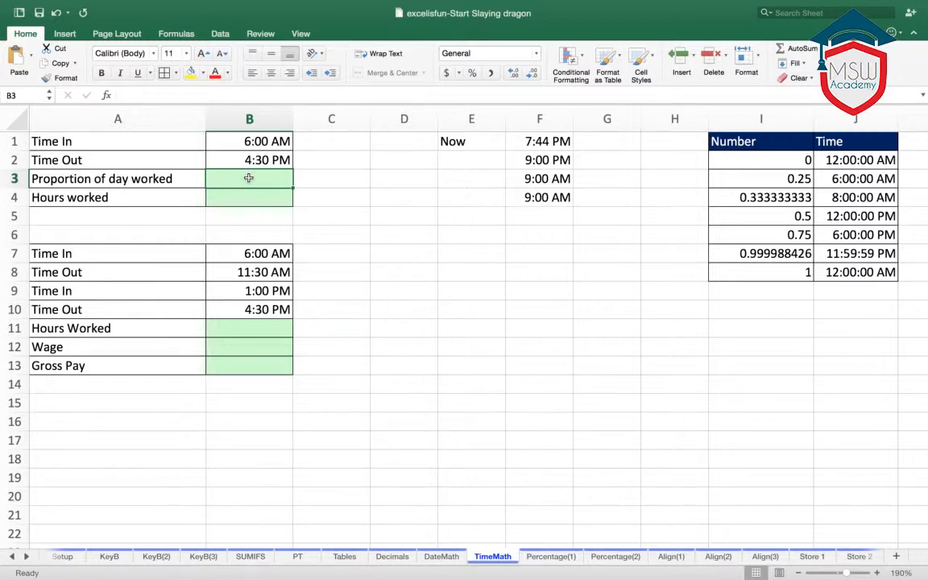
pyautogui.write('=')
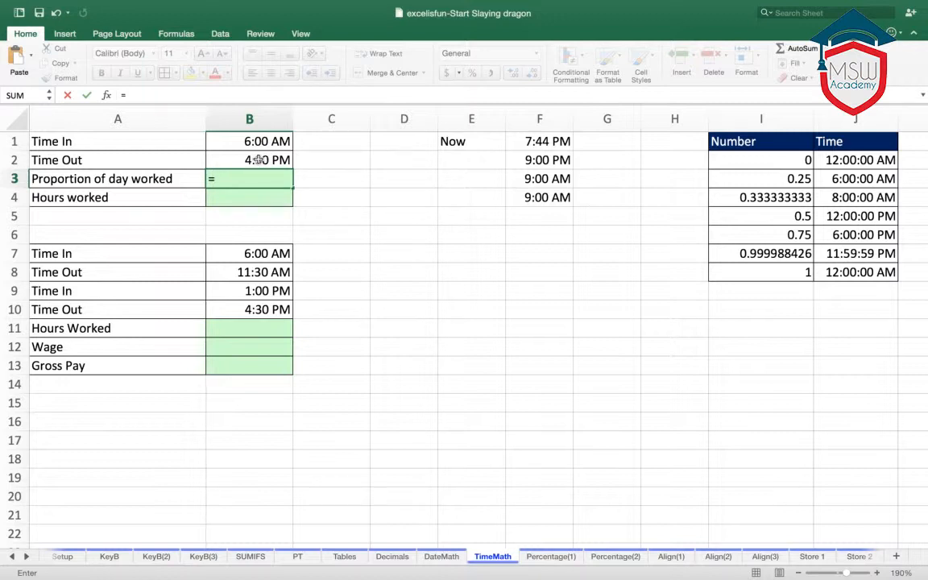
pyautogui.click(258, 160)
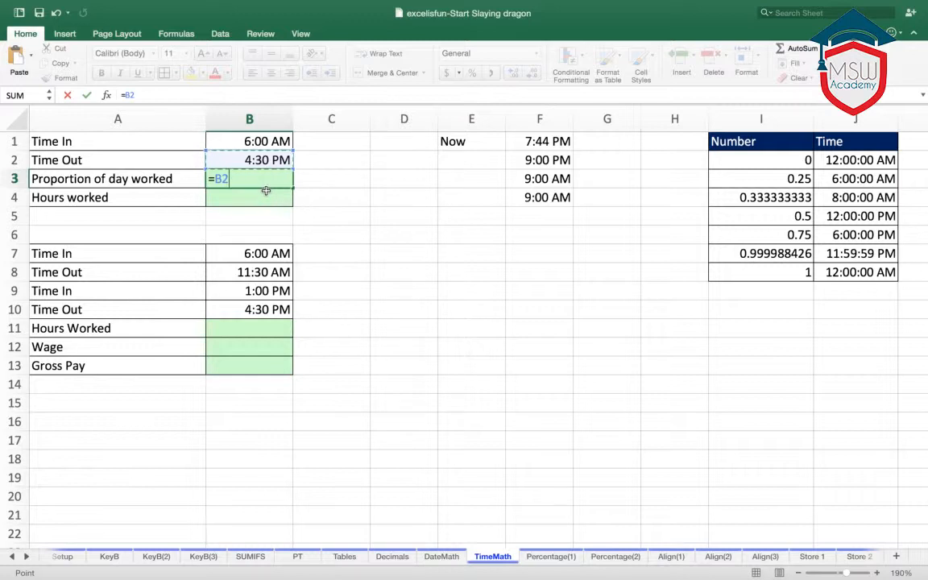
pyautogui.write('-')
pyautogui.click(265, 141)
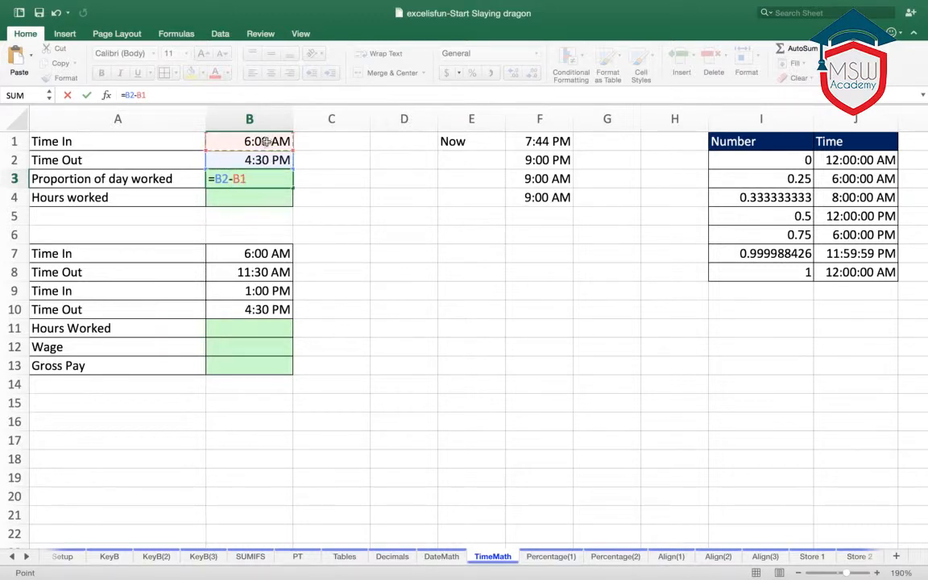
pyautogui.press('Return')
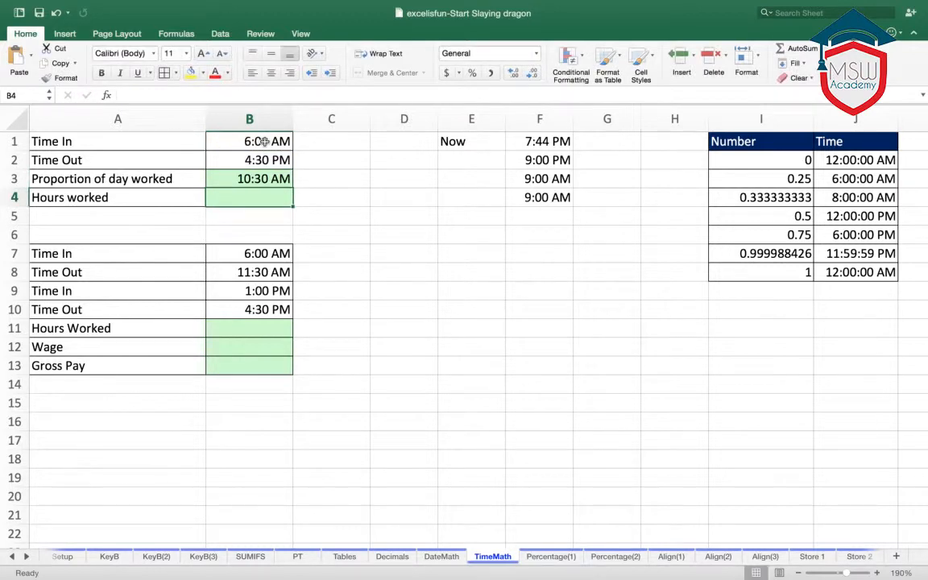
pyautogui.click(262, 179)
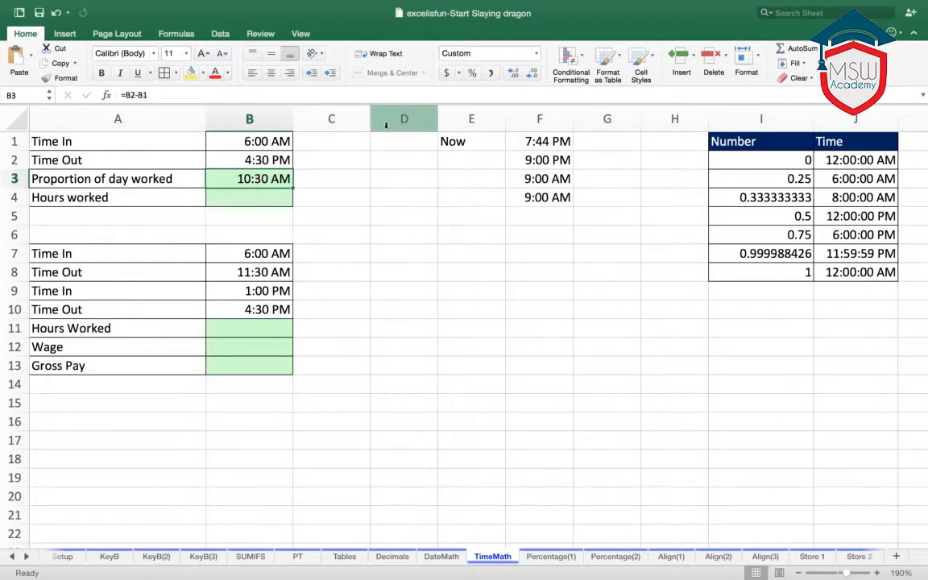
pyautogui.click(493, 73)
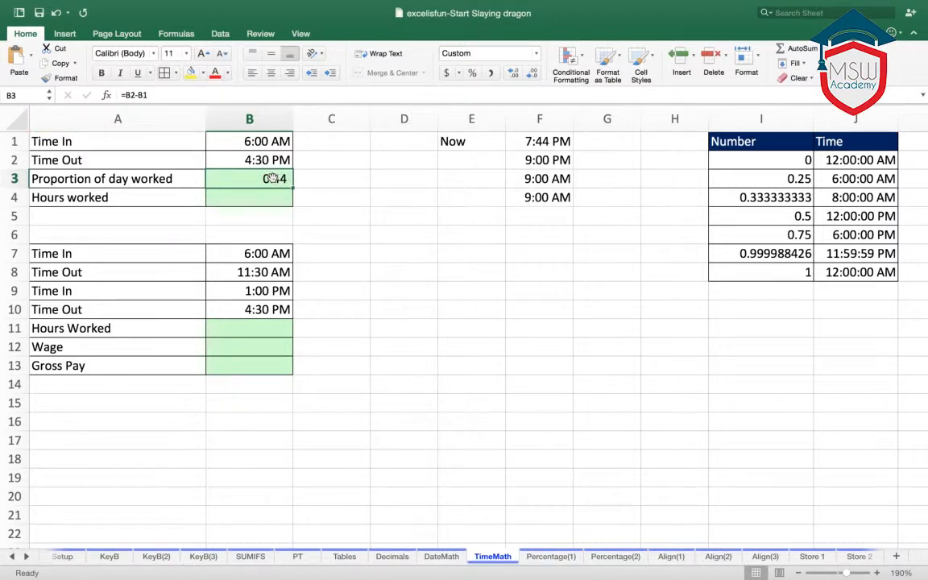
# - Change the formula in cell B3 to =(B2-B1)*24 to convert the time difference into hours
pyautogui.click(141, 95)
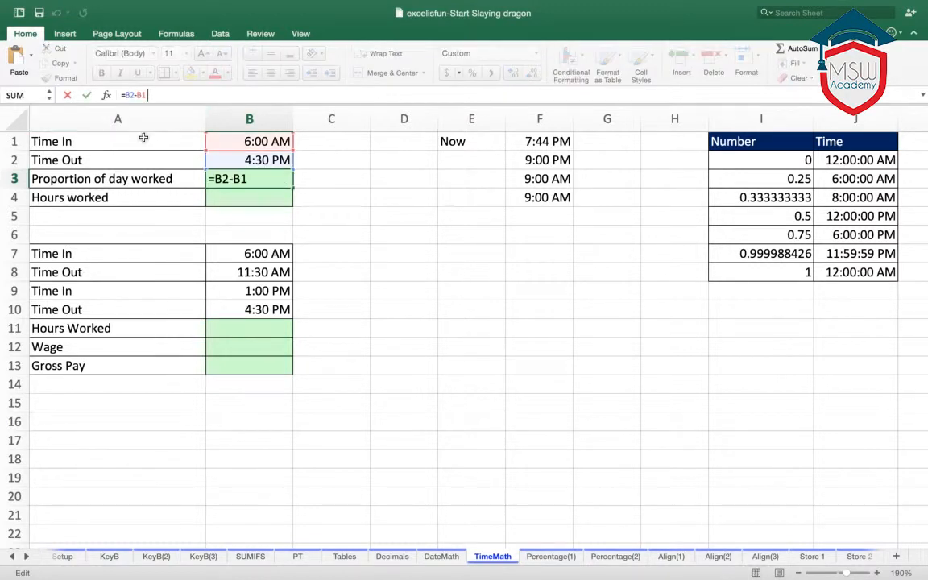
pyautogui.write(')')
pyautogui.write('(')
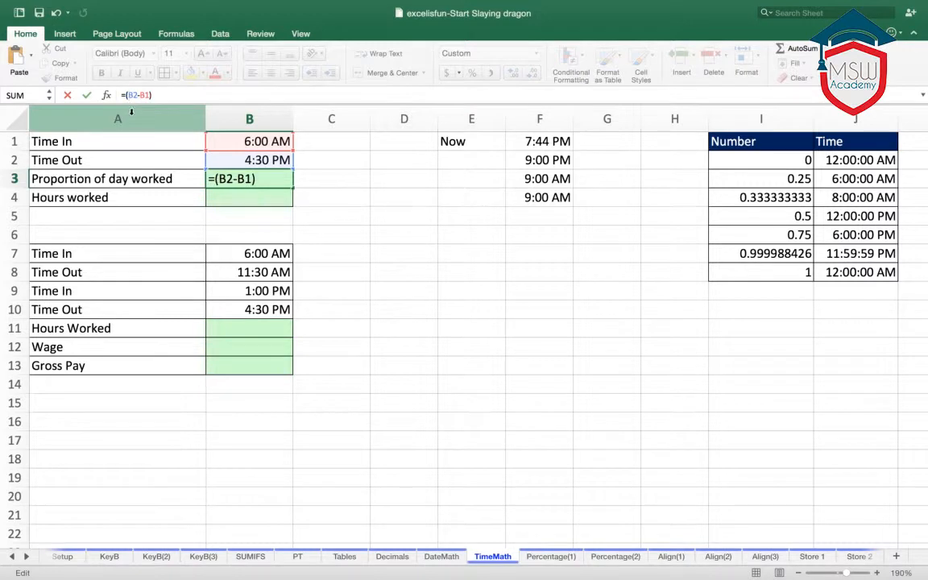
pyautogui.click(169, 95)
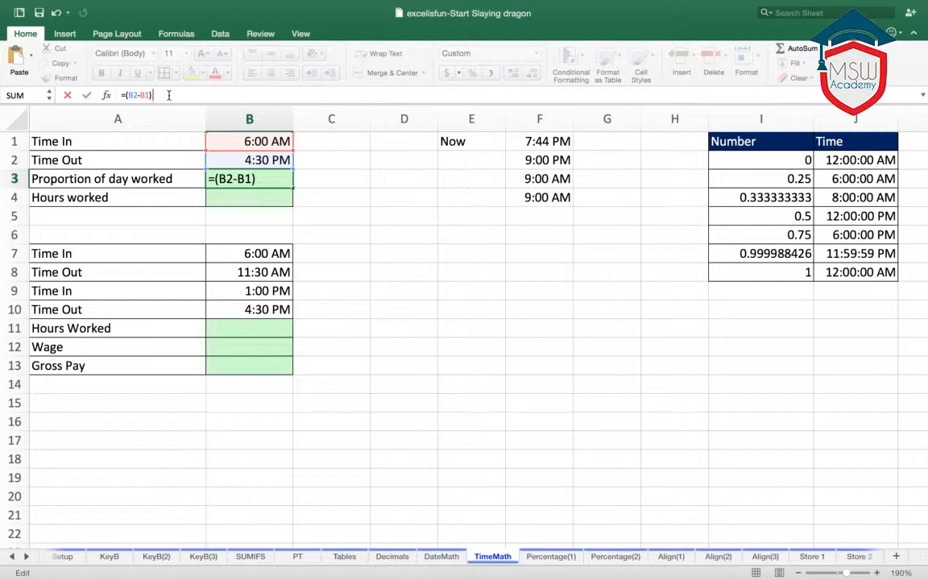
pyautogui.write('(')
pyautogui.press('BackSpace')
pyautogui.write('*24')
pyautogui.press('Return')
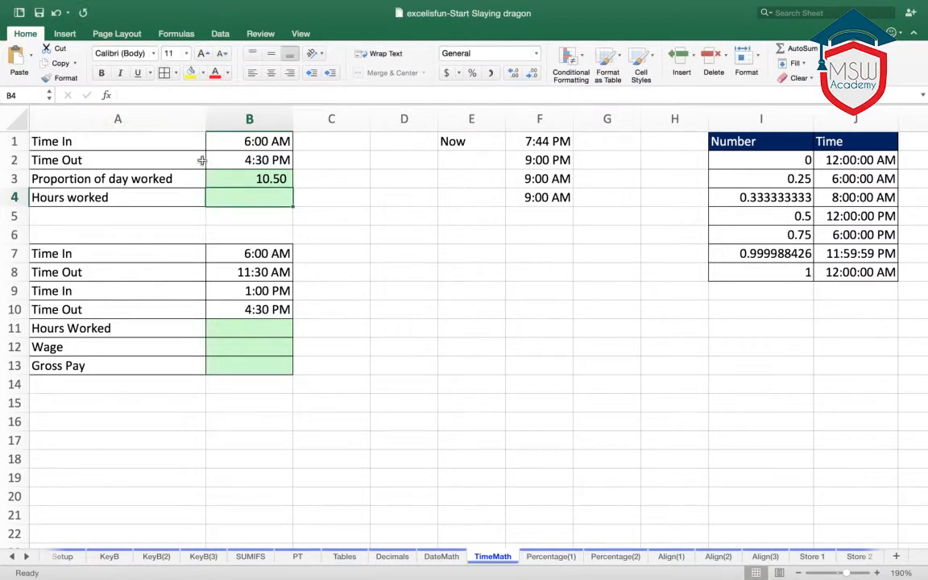
# - Remove the multiplication by 24 from the formula in cell B3, leaving =(B2-B1)
pyautogui.click(274, 178)
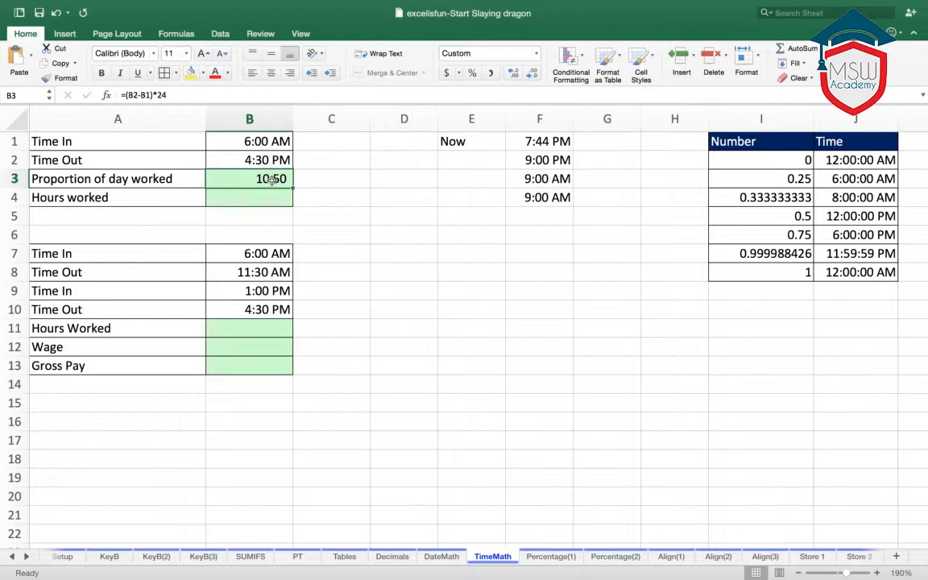
pyautogui.doubleClick(272, 179)
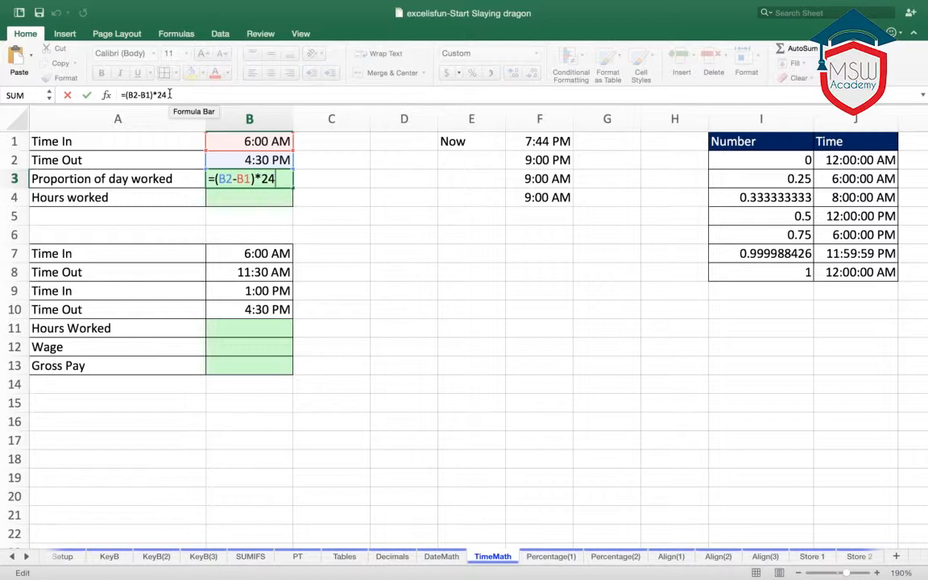
pyautogui.press('Escape')
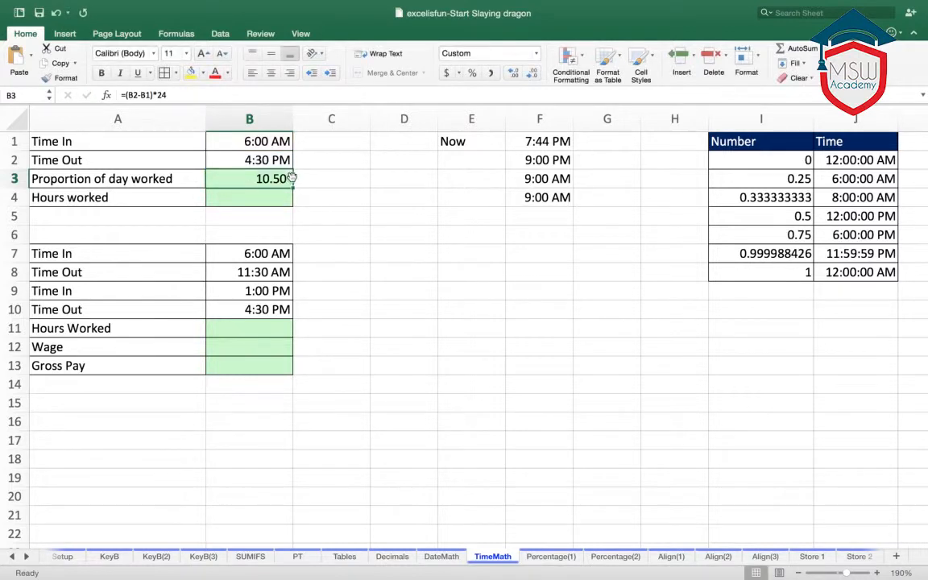
pyautogui.click(179, 94)
pyautogui.press('BackSpace')
pyautogui.press('BackSpace')
pyautogui.press('BackSpace')
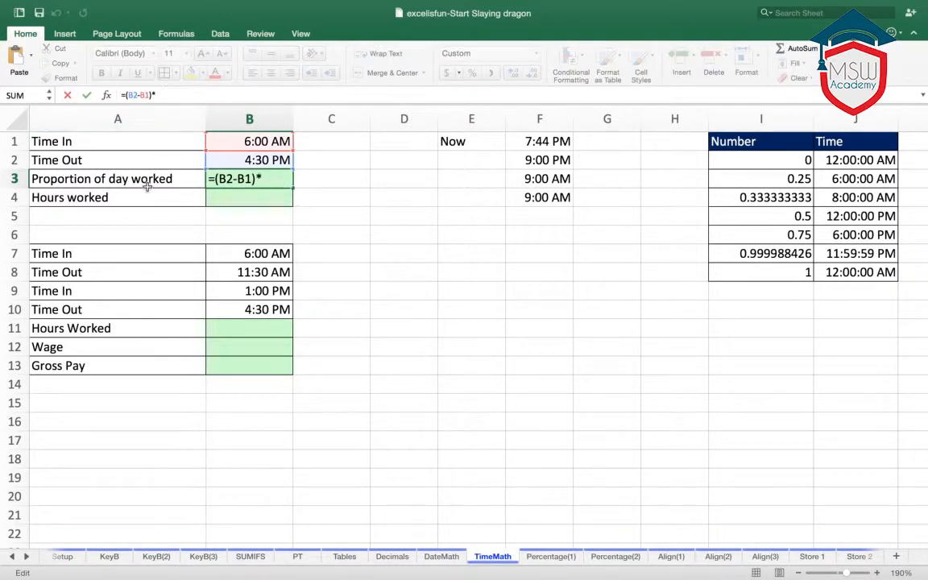
pyautogui.press('Return')
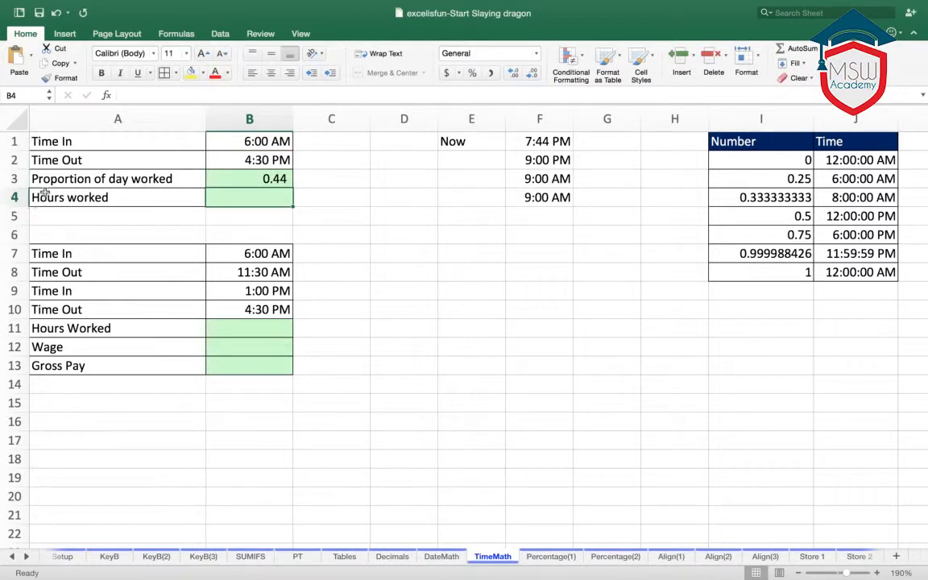
pyautogui.click(277, 179)
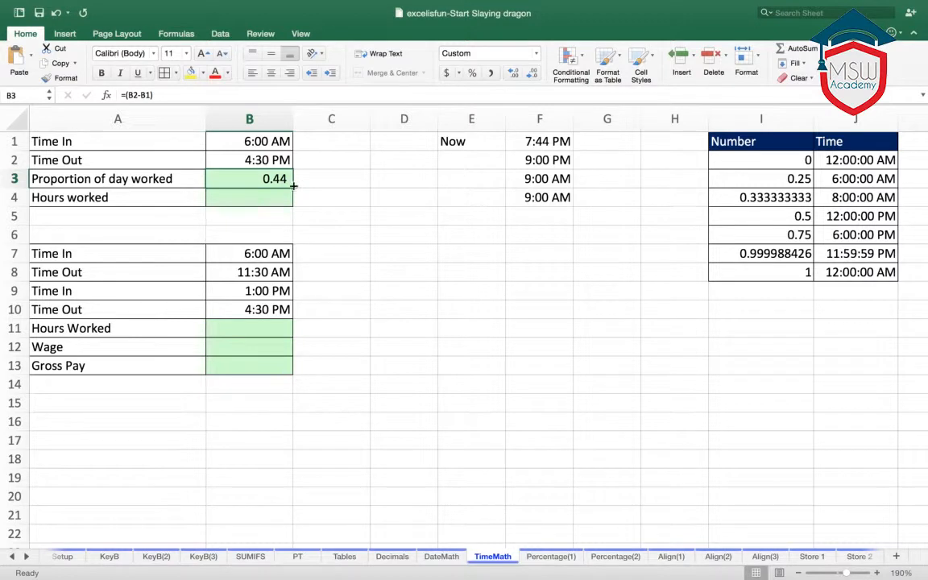
# - Calculate the hours worked in cell B4 with the formula =B3*24
pyautogui.click(269, 196)
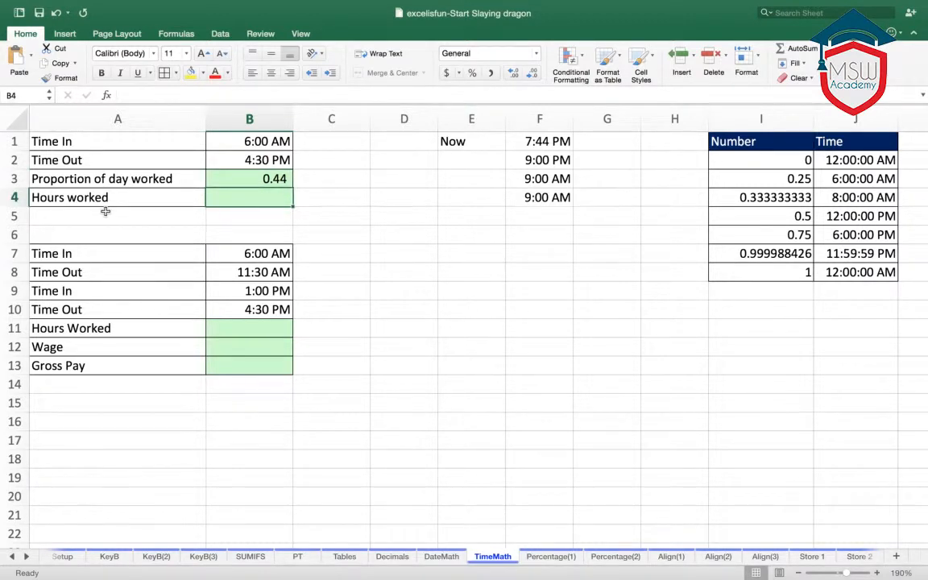
pyautogui.write('=')
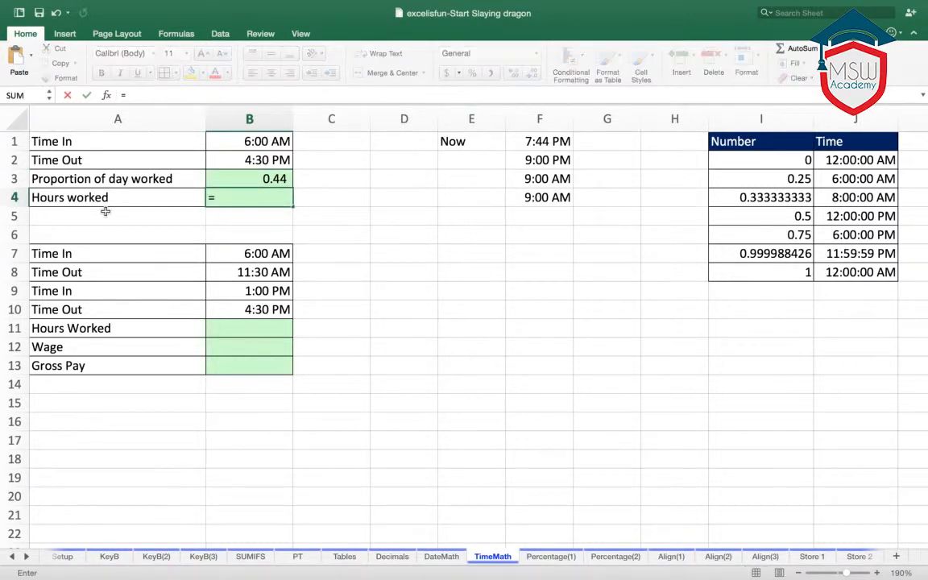
pyautogui.click(257, 180)
pyautogui.write('*')
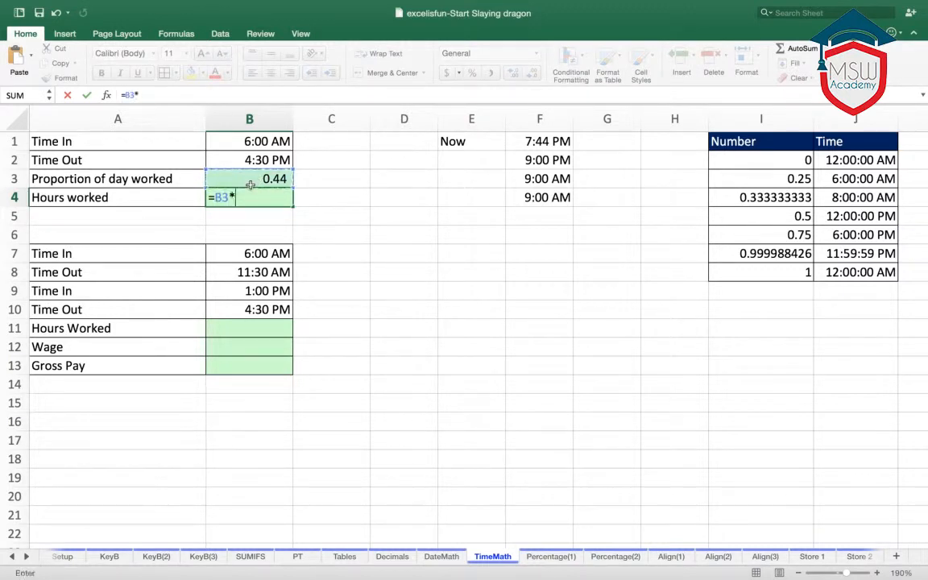
pyautogui.write('24')
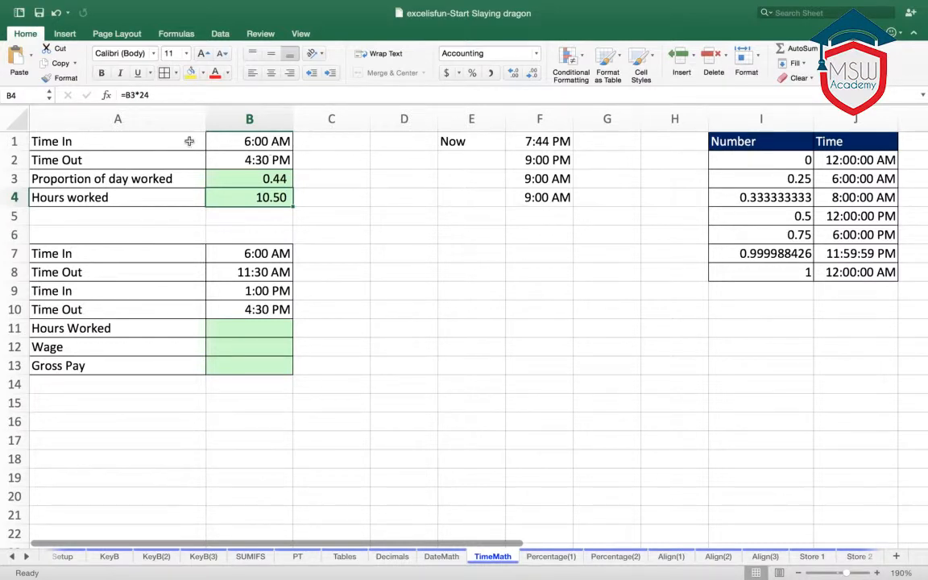
# - Enter 5 in cell D1 as the number of days worked
pyautogui.click(400, 145)
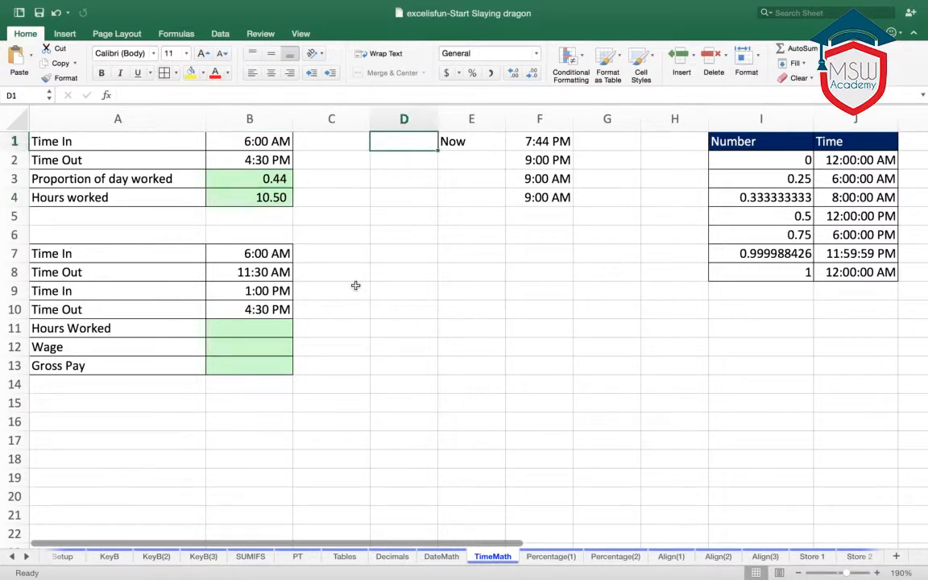
pyautogui.write('%')
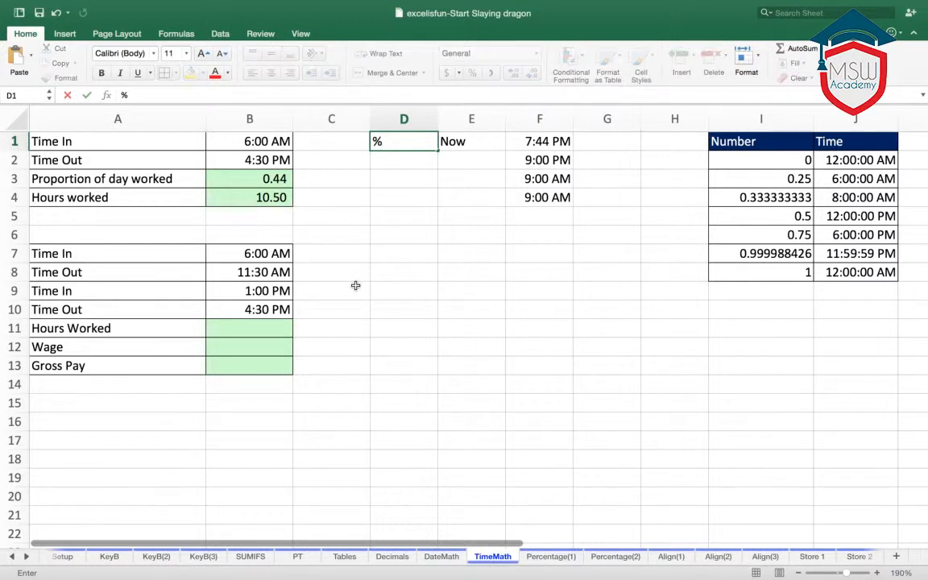
pyautogui.press('BackSpace')
pyautogui.write('5')
pyautogui.press('Return')
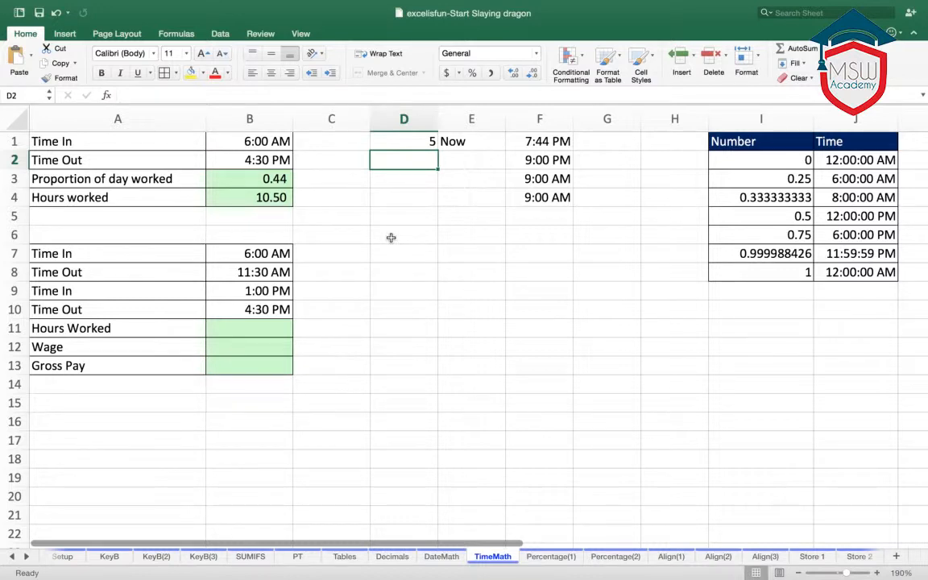
# - Calculate the total hours in cell D2 by multiplying the hours worked by the days with +B4*D1
pyautogui.write('+')
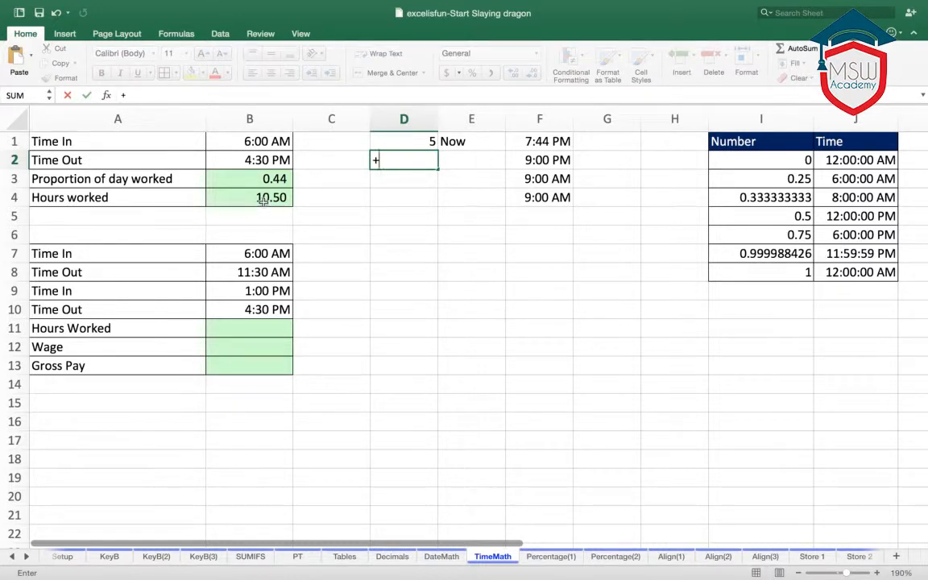
pyautogui.click(264, 202)
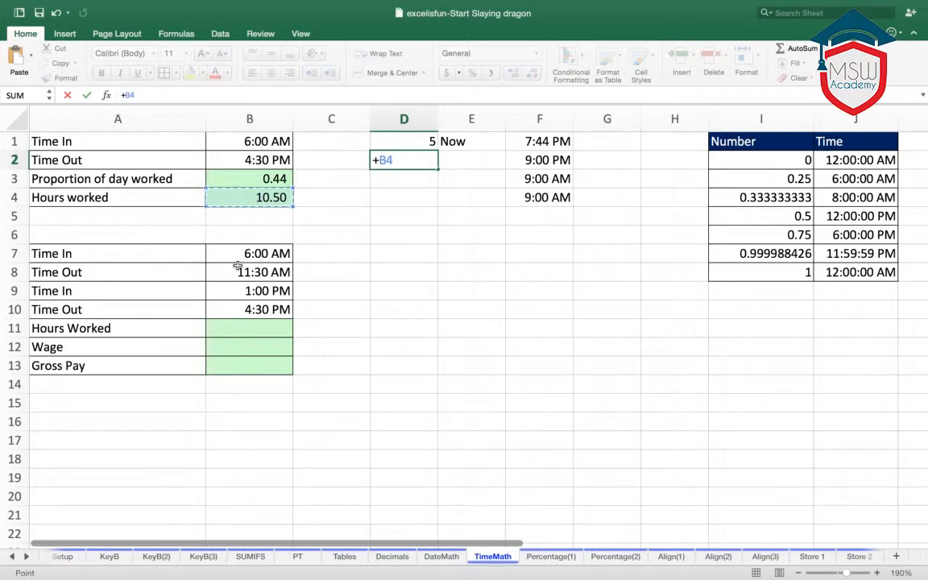
pyautogui.write('*')
pyautogui.click(428, 141)
pyautogui.press('Return')
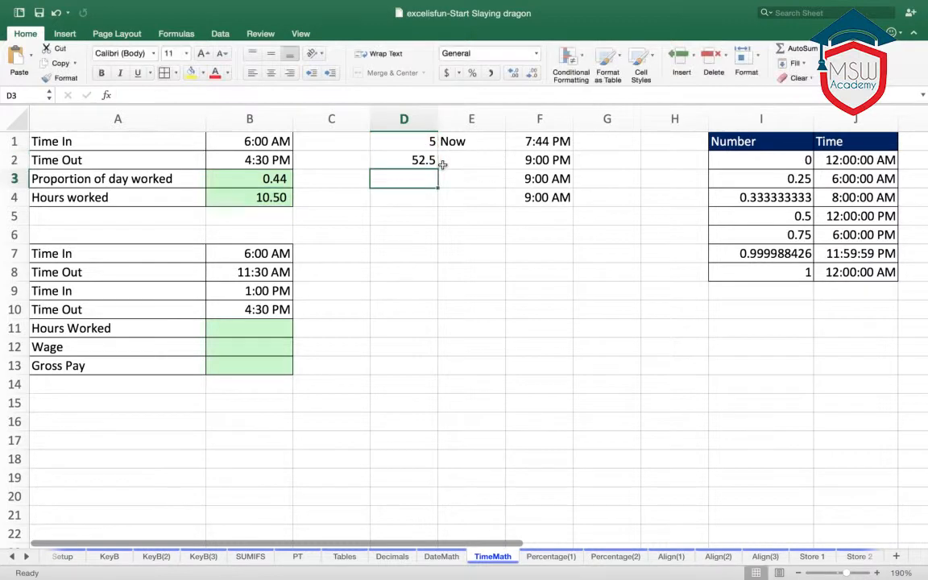
pyautogui.click(380, 158)
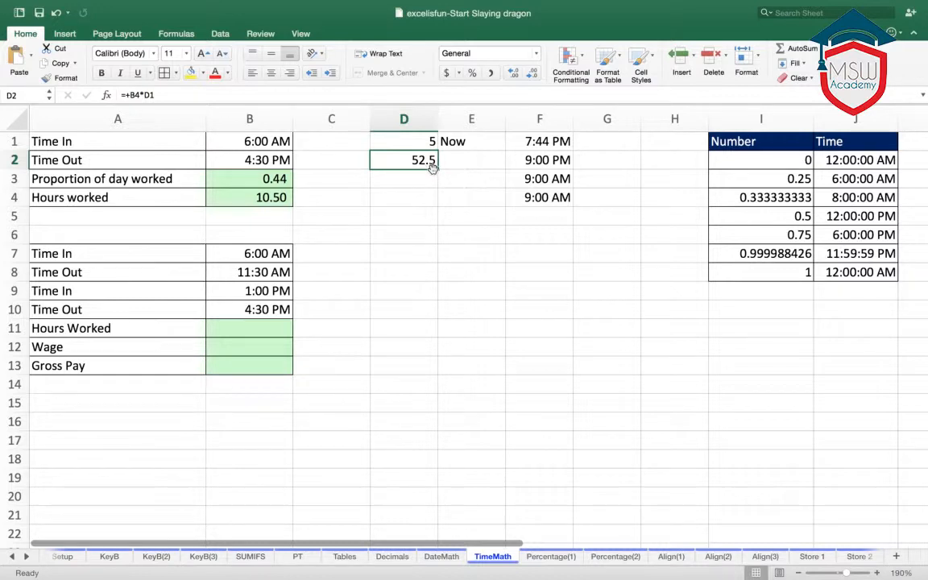
# - Enter 40 in cell D3 below the total hours
pyautogui.click(418, 186)
pyautogui.write('40')
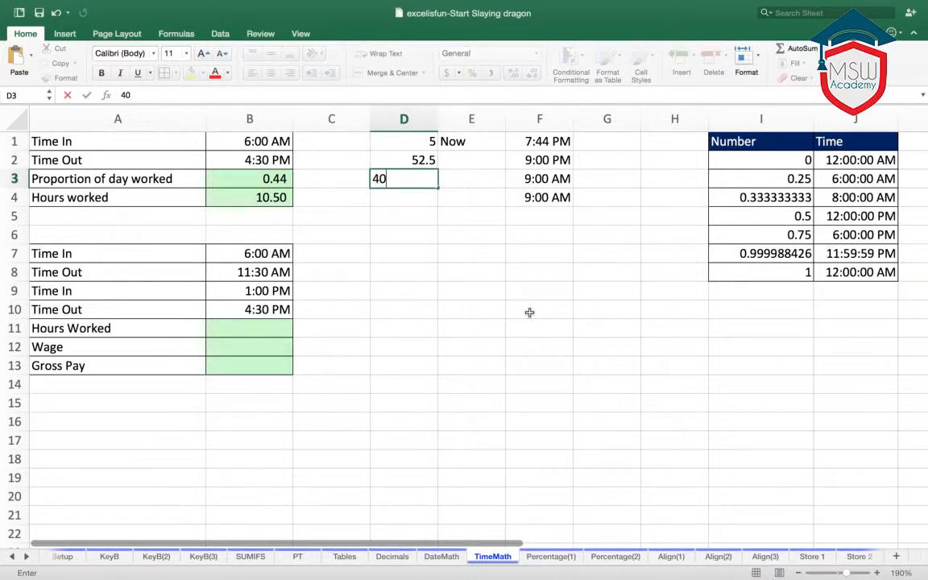
pyautogui.click(540, 313)
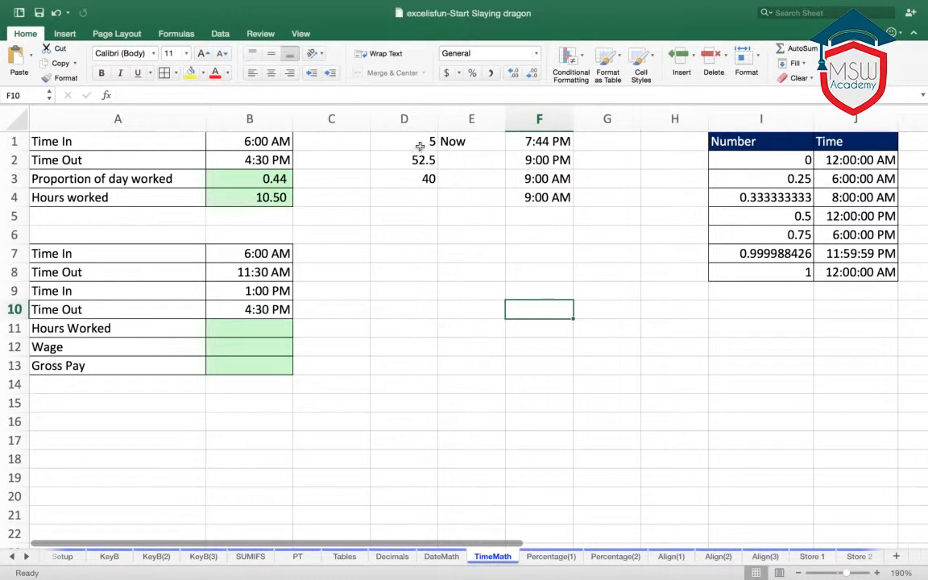
pyautogui.click(252, 199)
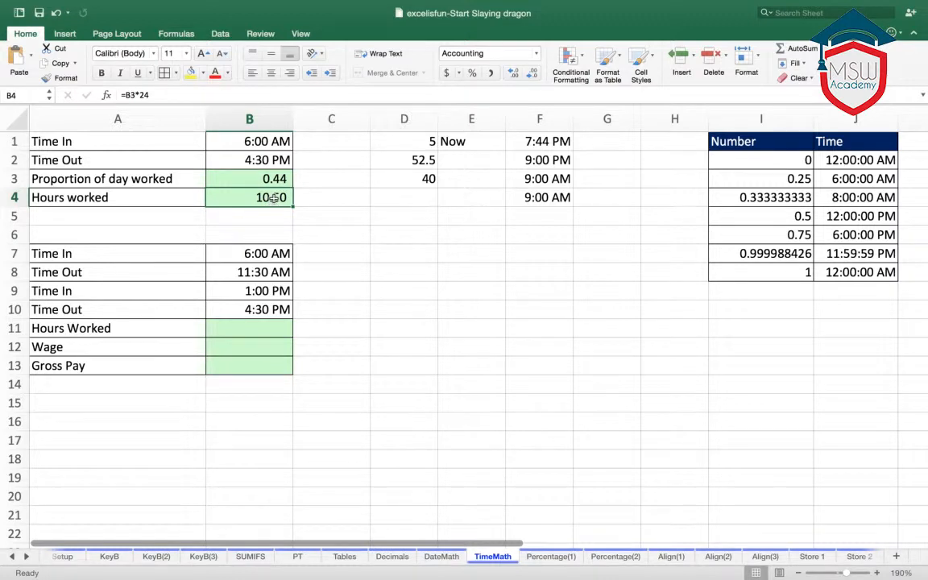
pyautogui.click(327, 201)
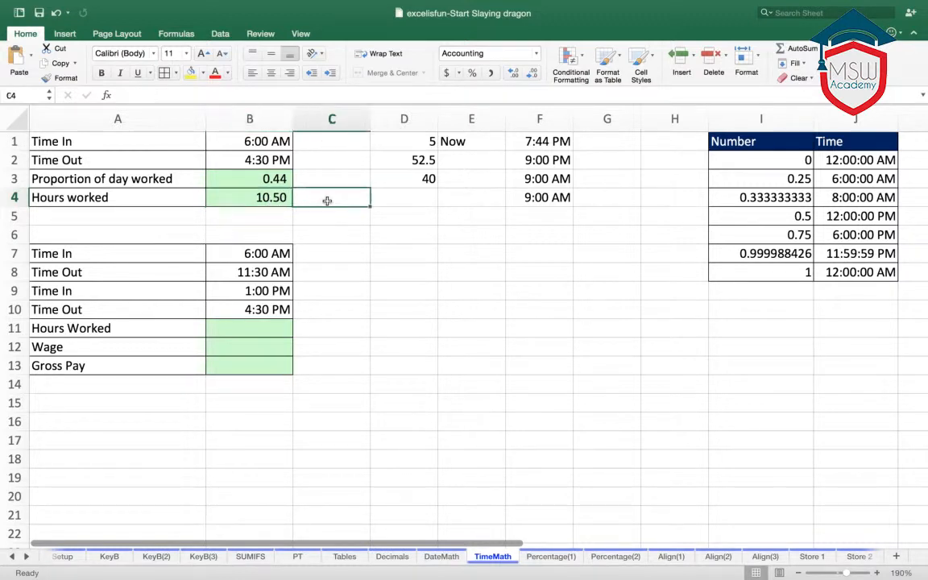
pyautogui.click(274, 196)
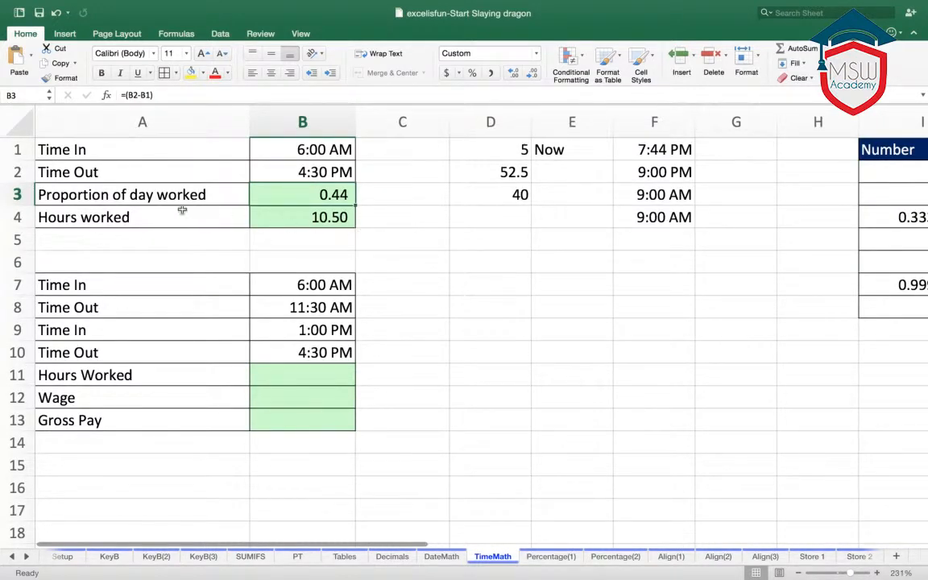
# - Delete the Proportion of day worked cells A3:B3, shifting the cells below up
pyautogui.moveTo(63, 190); pyautogui.dragTo(296, 192)
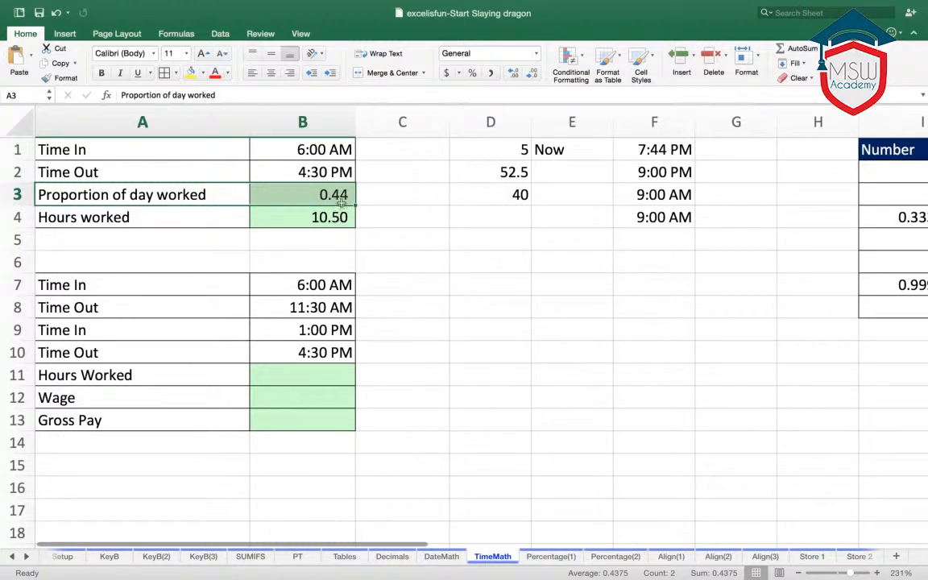
pyautogui.rightClick(197, 194)
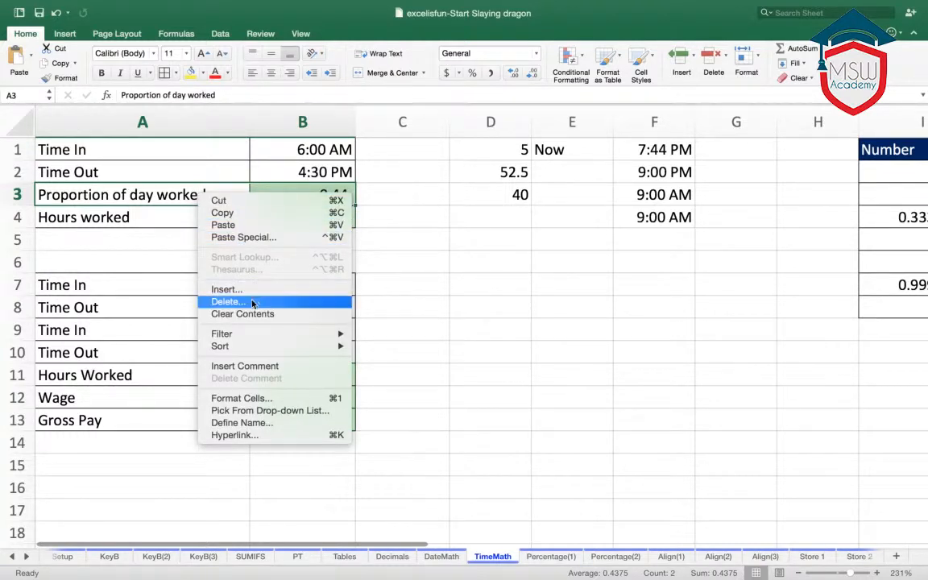
pyautogui.click(253, 301)
pyautogui.click(360, 317)
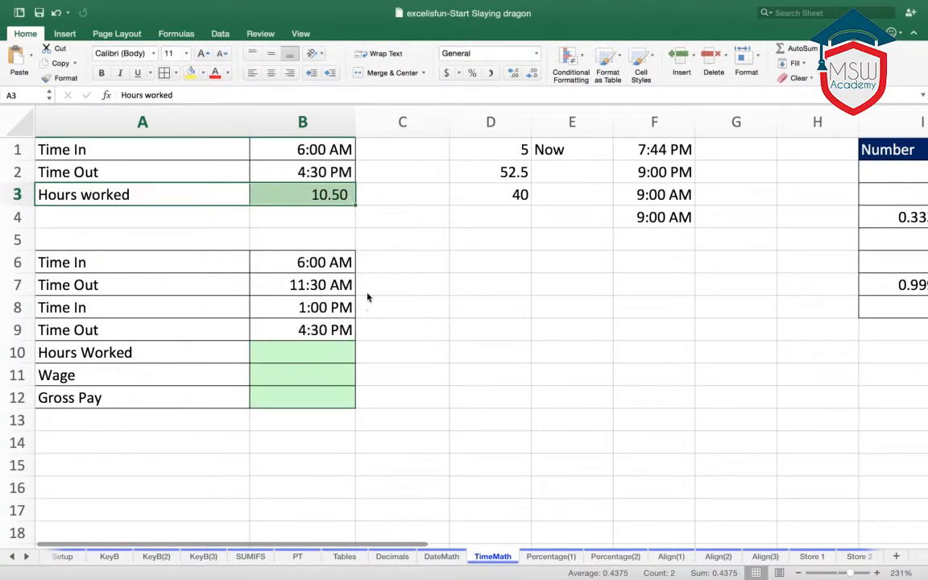
# - Clear the broken Hours worked formula in cell B3 and calculate it directly with =(B2-B1)*24
pyautogui.click(312, 194)
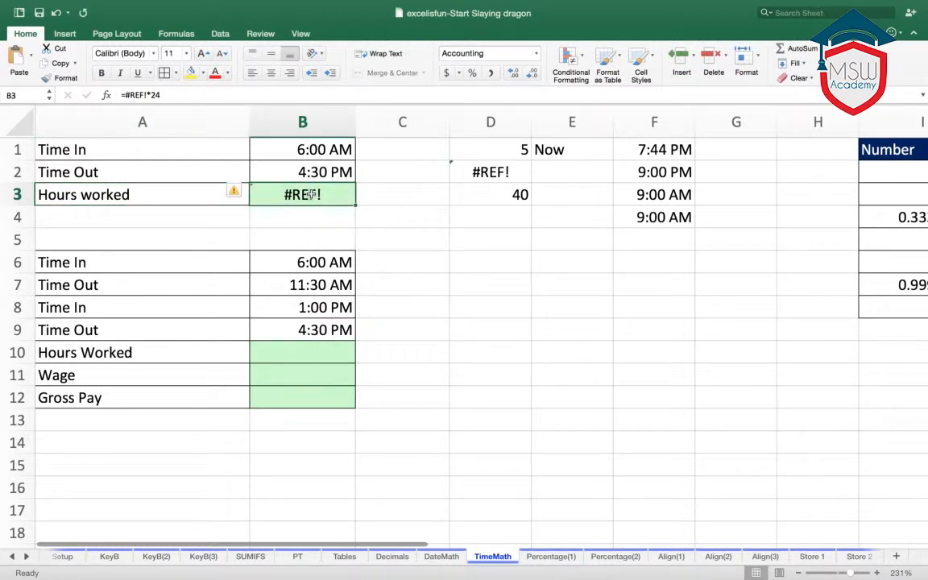
pyautogui.press('Delete')
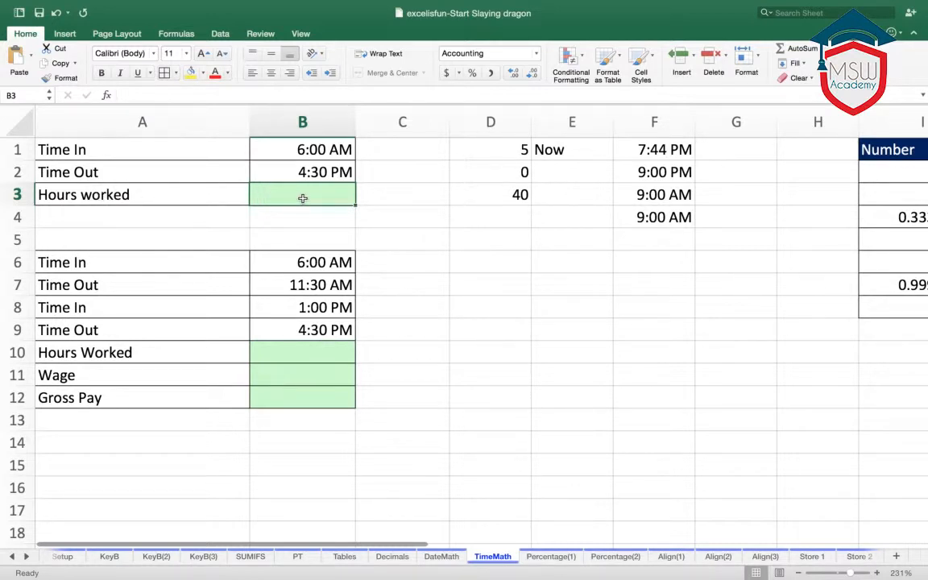
pyautogui.write('=')
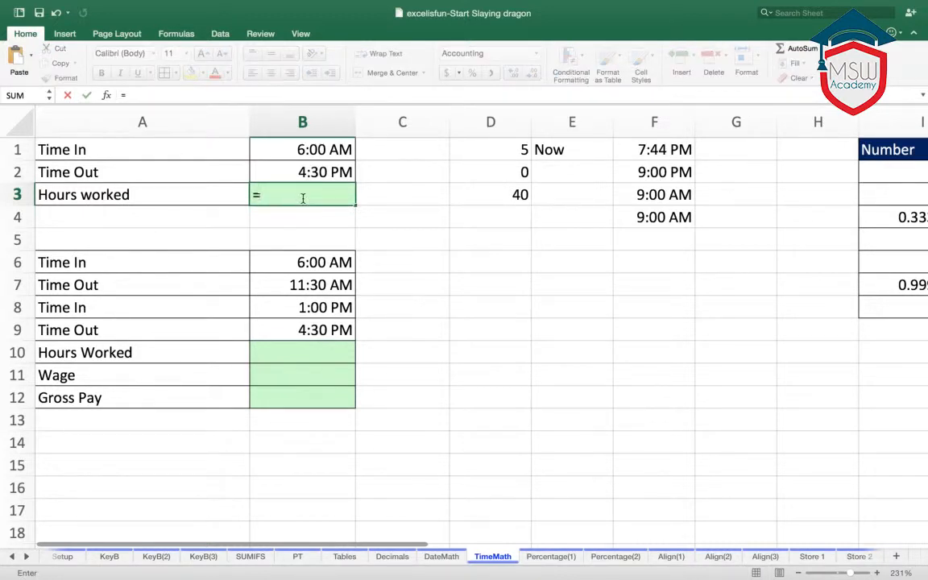
pyautogui.click(299, 172)
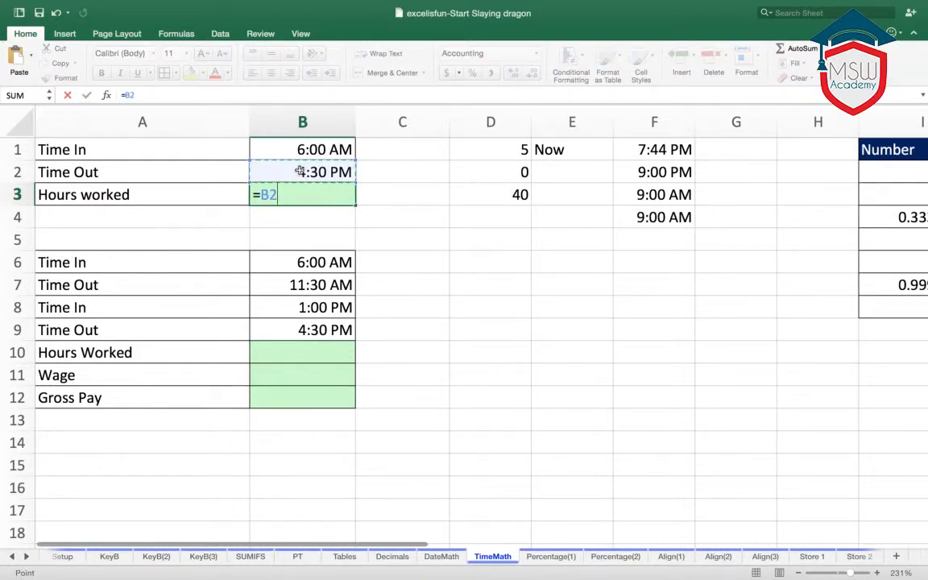
pyautogui.write('-')
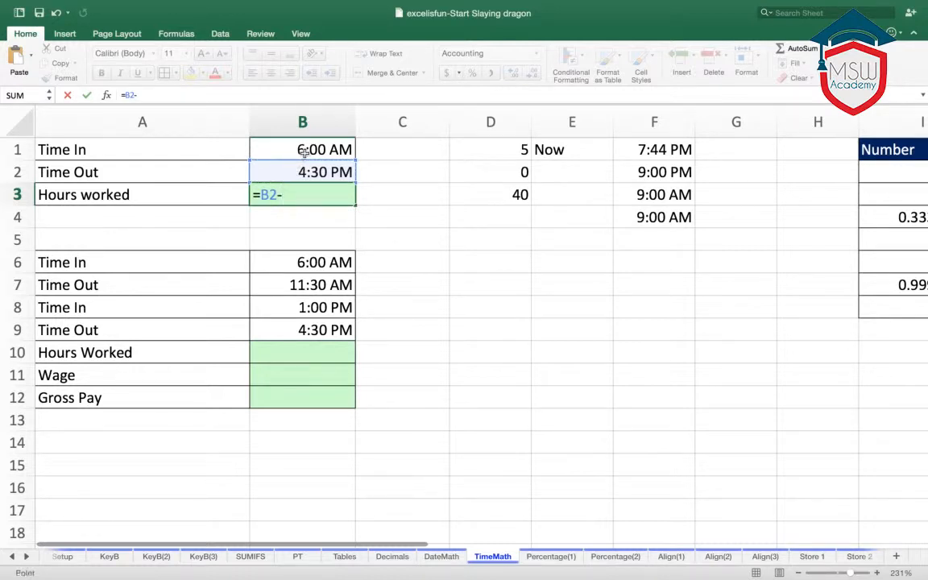
pyautogui.click(304, 151)
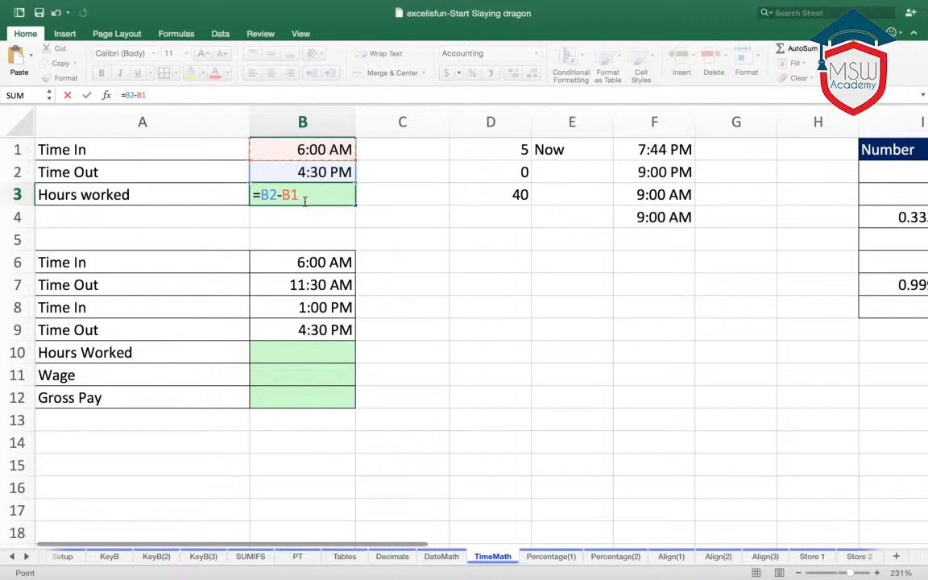
pyautogui.write(')')
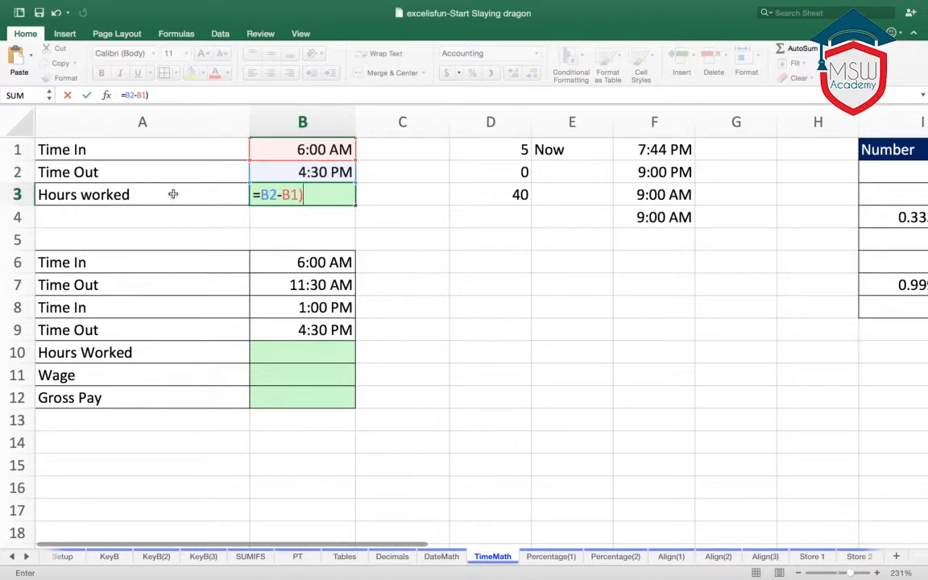
pyautogui.click(265, 198)
pyautogui.write('(')
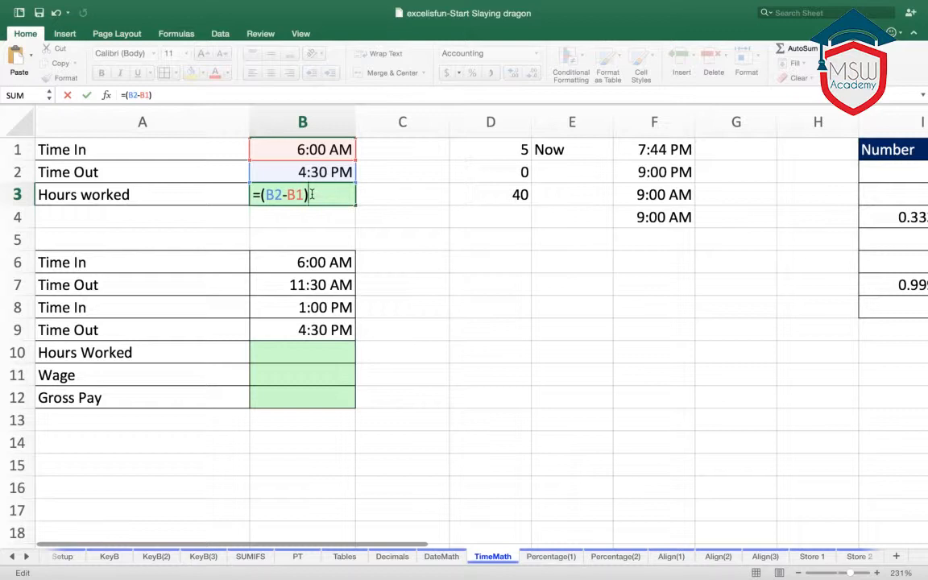
pyautogui.write('*24')
pyautogui.press('Return')
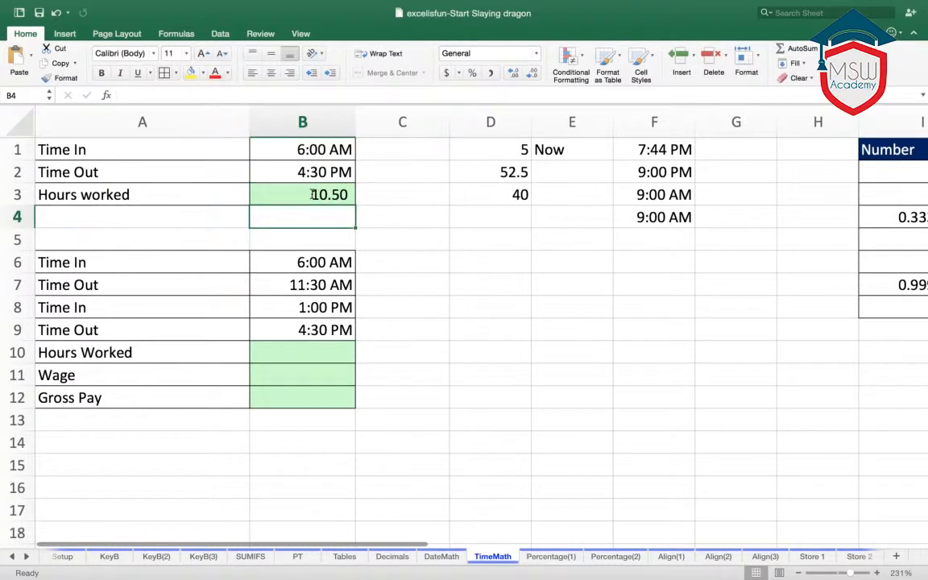
pyautogui.click(314, 194)
pyautogui.click(425, 241)
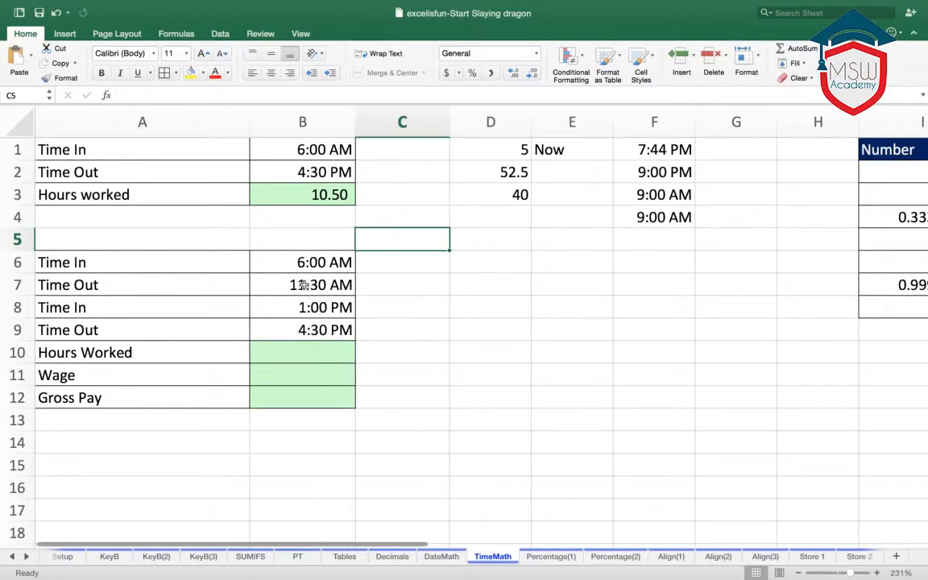
# - Begin the Hours Worked formula in cell B10 by adding both shifts as (B7-B6)+(B9-B8)
pyautogui.click(325, 328)
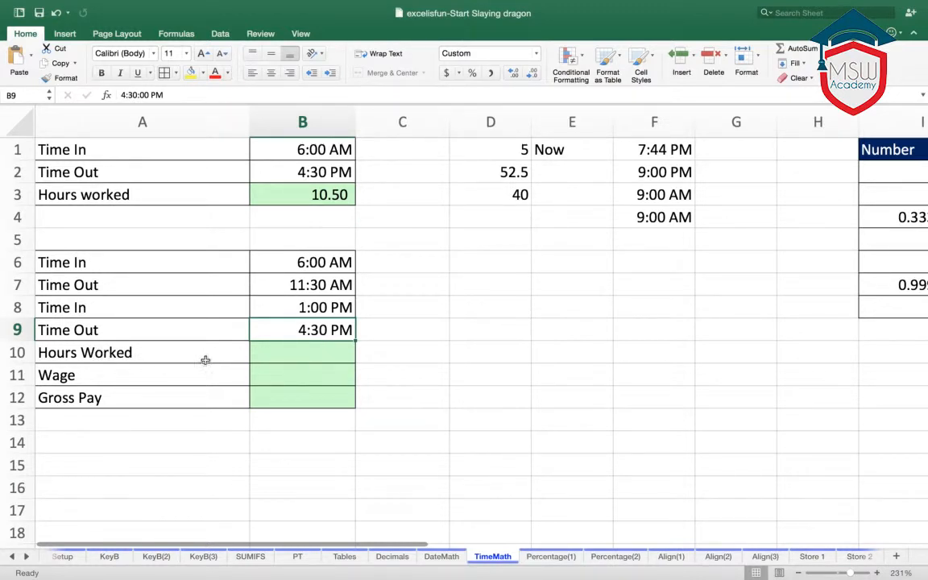
pyautogui.click(280, 353)
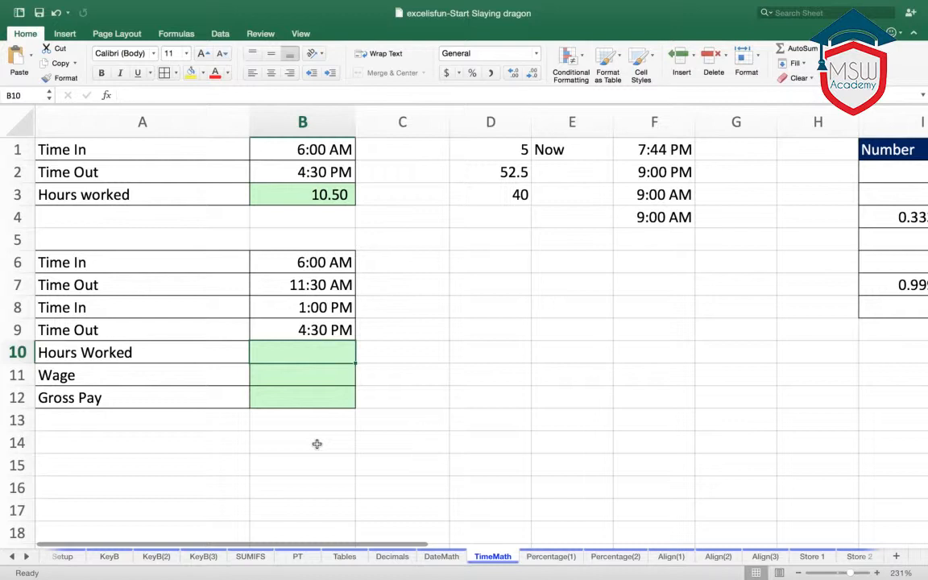
pyautogui.write('=')
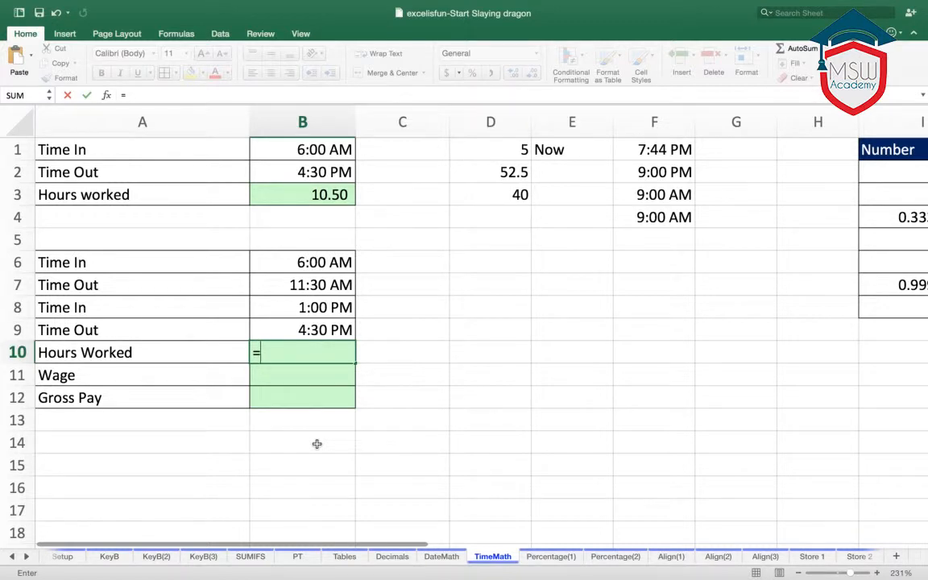
pyautogui.write('(')
pyautogui.click(307, 284)
pyautogui.write('-')
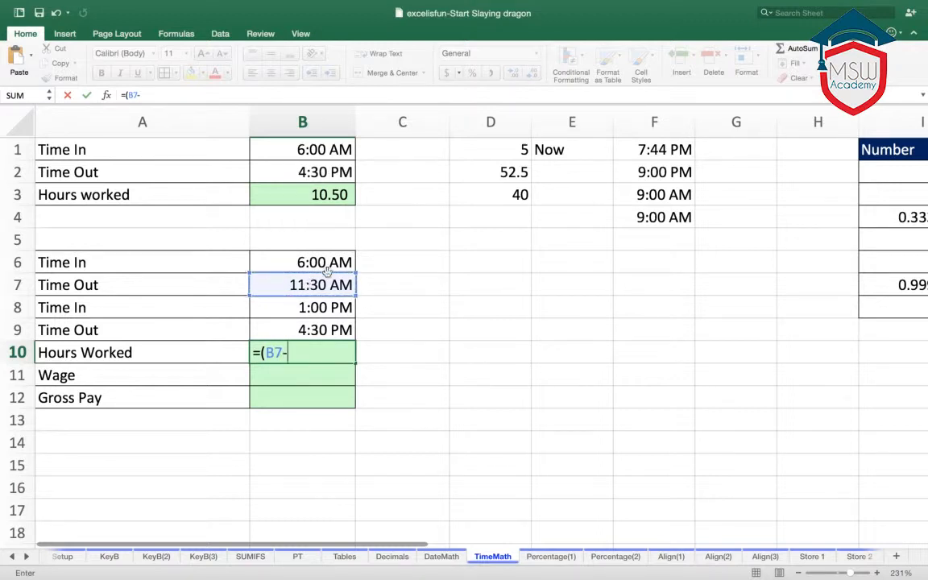
pyautogui.click(322, 269)
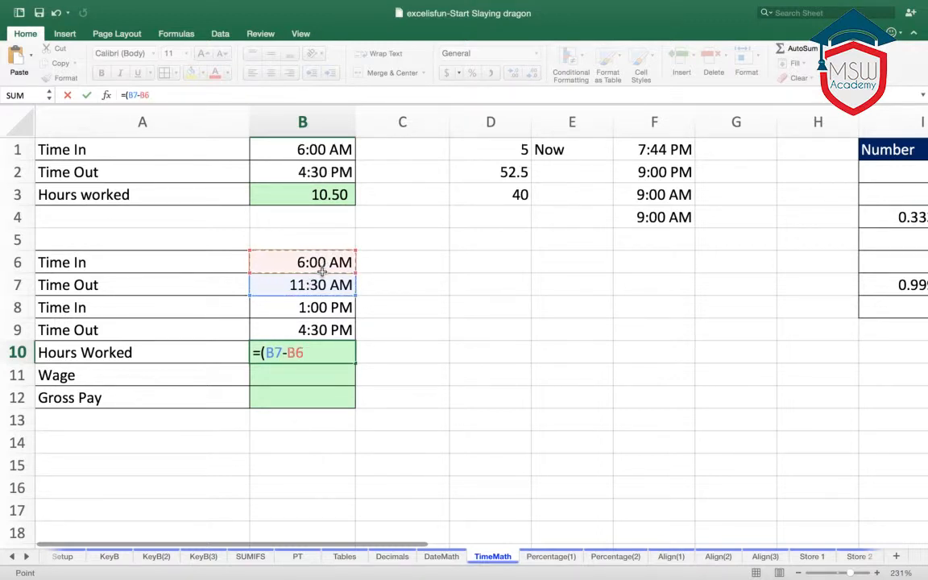
pyautogui.write(')+(')
pyautogui.click(329, 332)
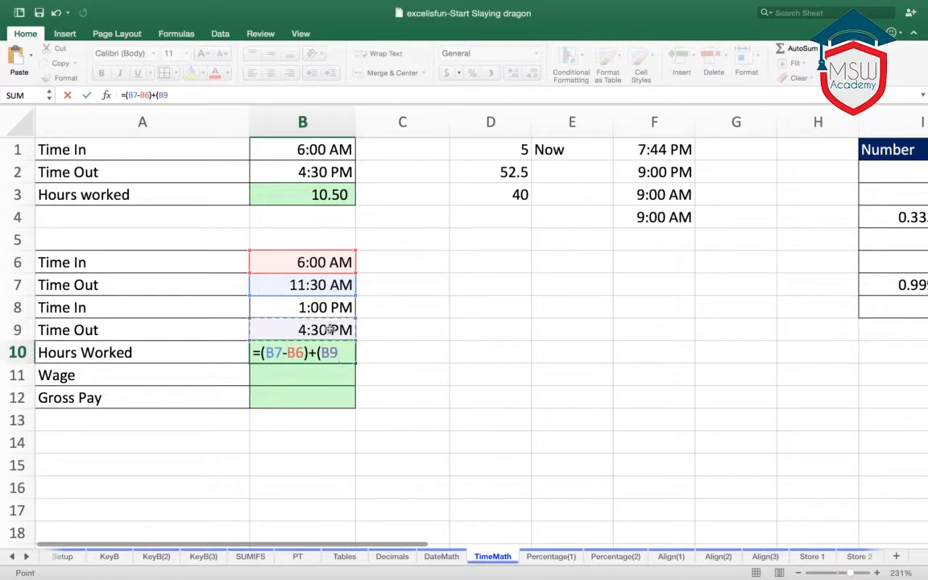
pyautogui.write('-')
pyautogui.click(324, 307)
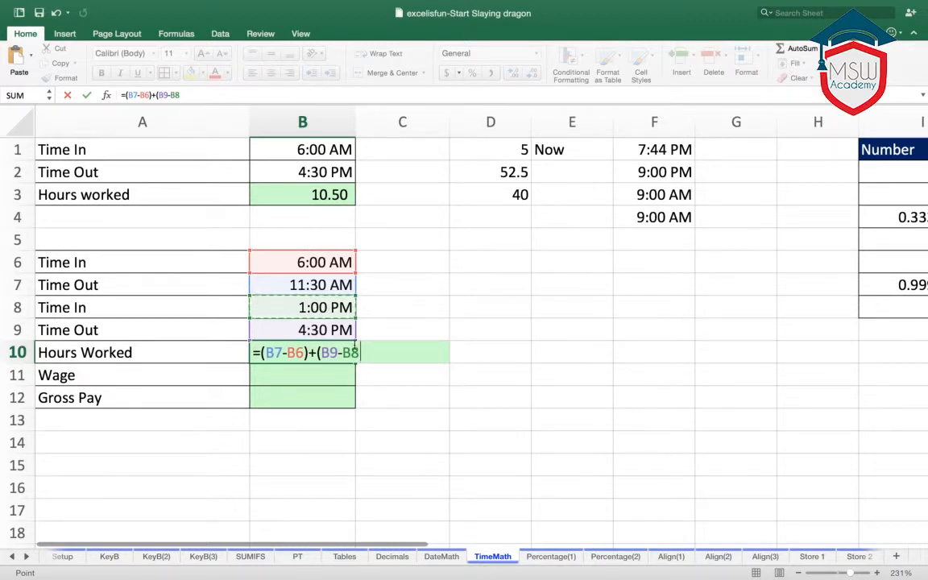
pyautogui.write(')')
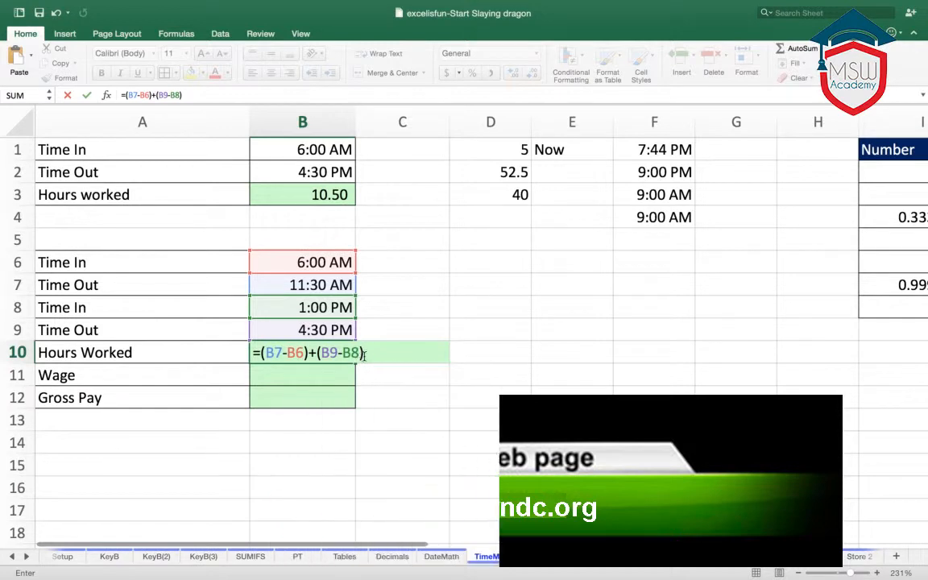
# - Enclose the two added shifts in outer parentheses and multiply by 24, completing =((B7-B6)+(B9-B8))*24
pyautogui.click(259, 352)
pyautogui.write('(')
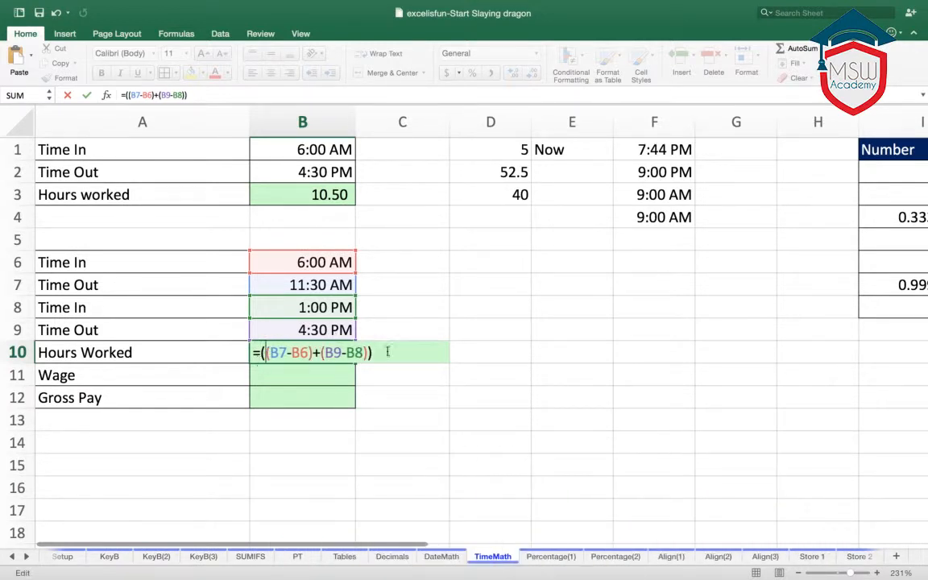
pyautogui.click(414, 349)
pyautogui.write('*24')
pyautogui.press('Return')
# - Replace the Hours Worked formula in B10 with =SUM(B7-B6,B9-B8)*24
pyautogui.click(302, 346)
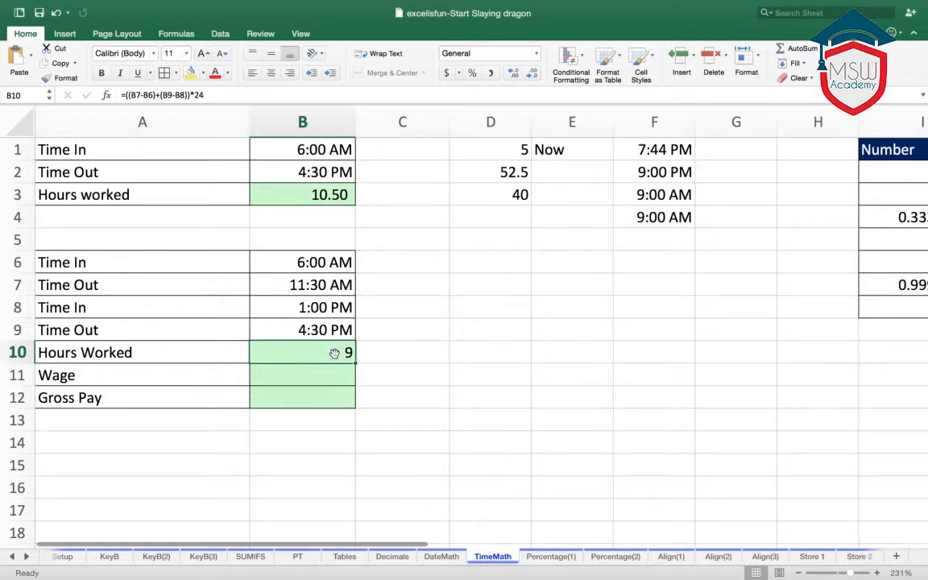
pyautogui.write('=')
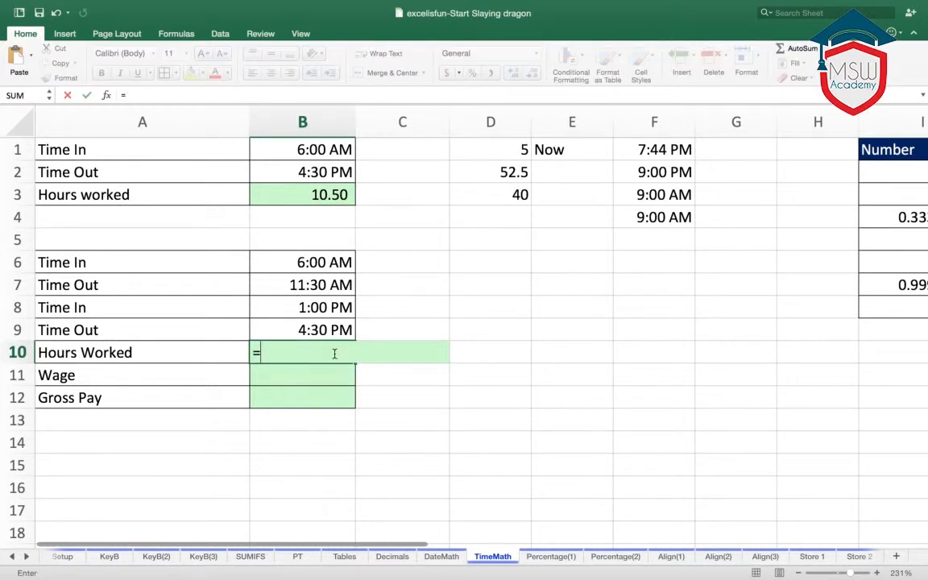
pyautogui.write('su,')
pyautogui.press('BackSpace')
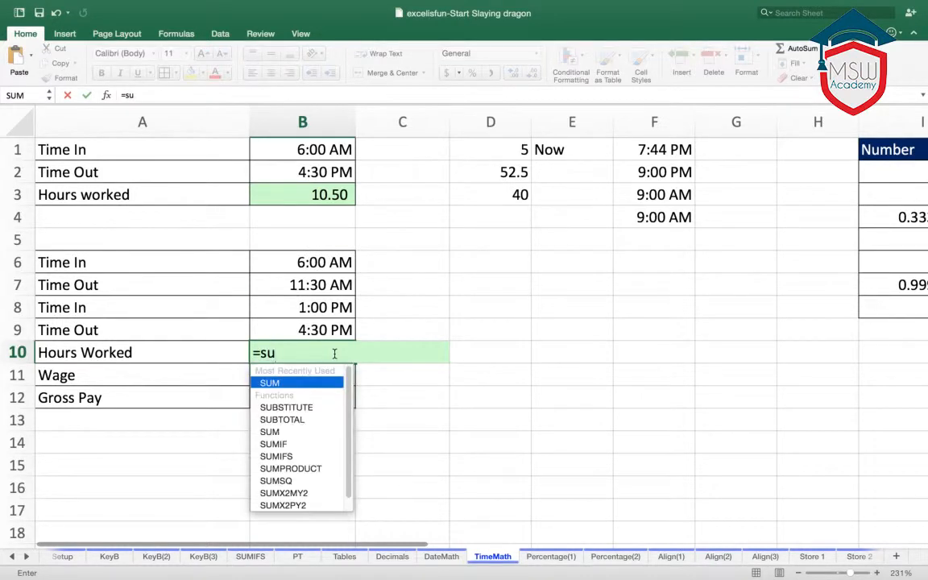
pyautogui.write('m')
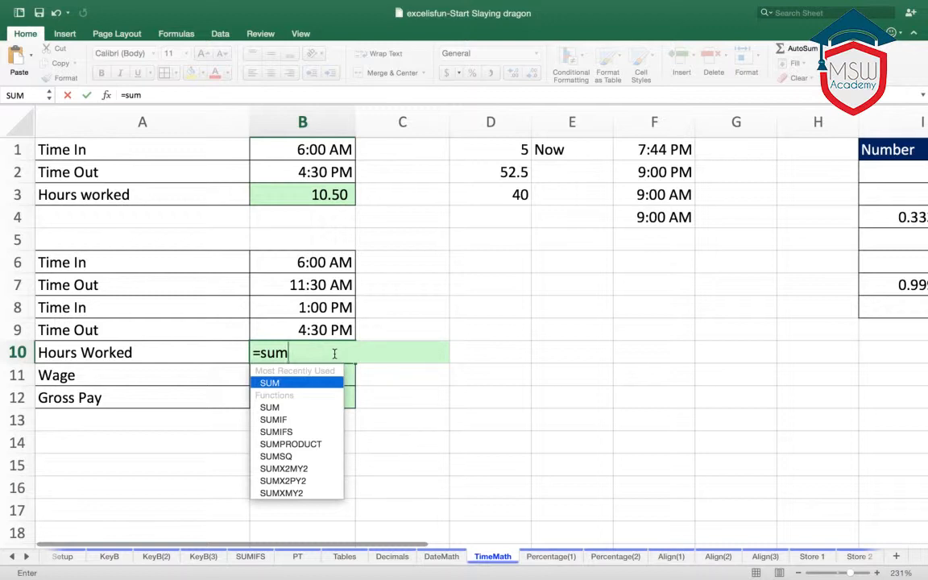
pyautogui.write('(')
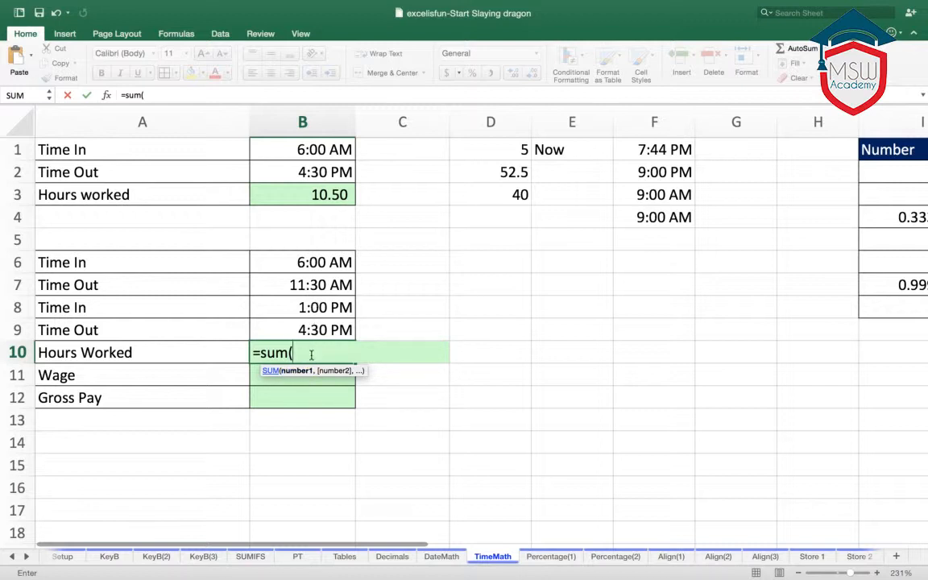
pyautogui.click(315, 287)
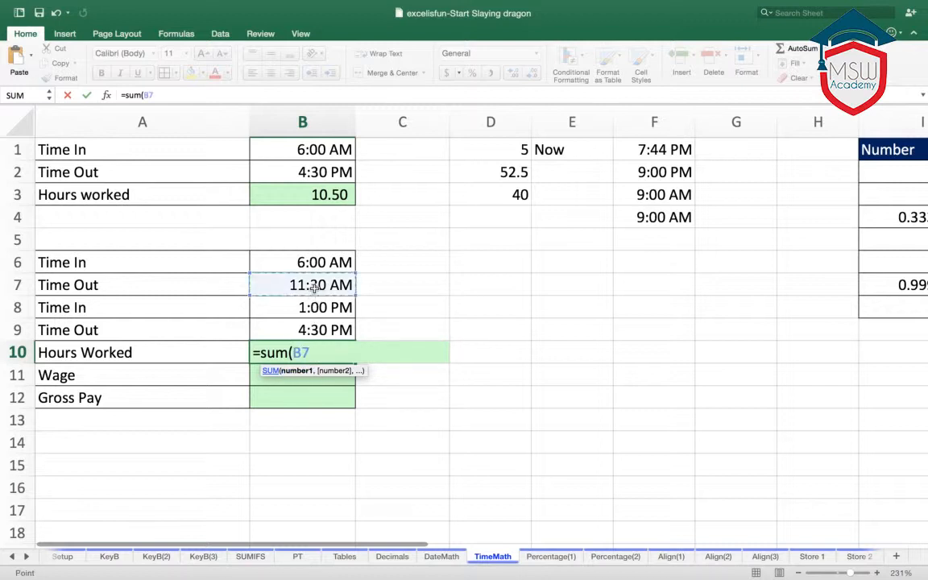
pyautogui.write('-')
pyautogui.click(323, 263)
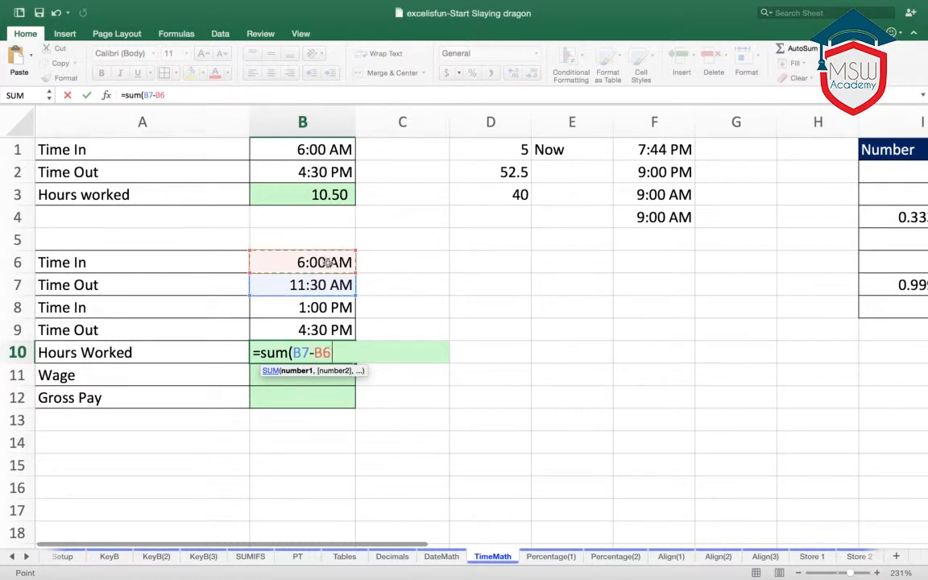
pyautogui.write(',')
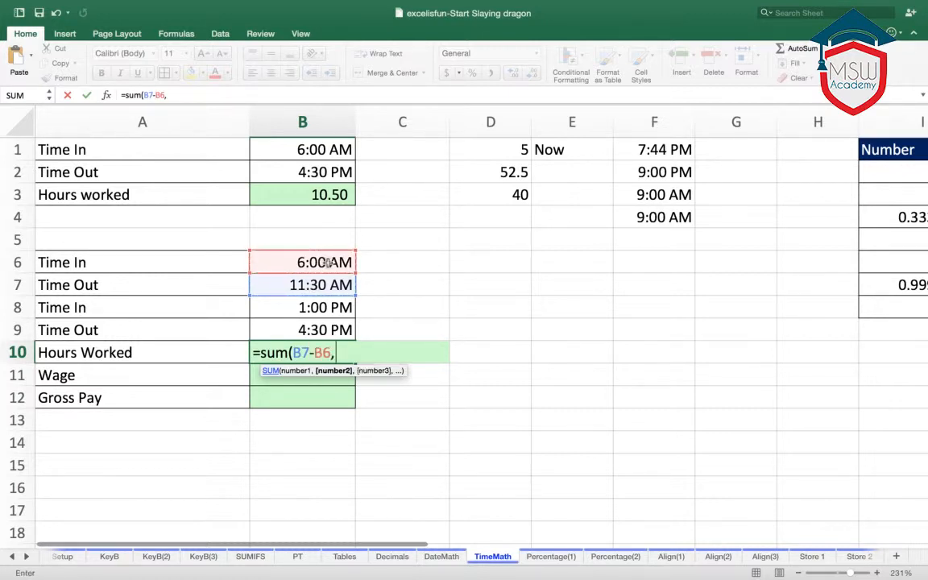
pyautogui.click(319, 329)
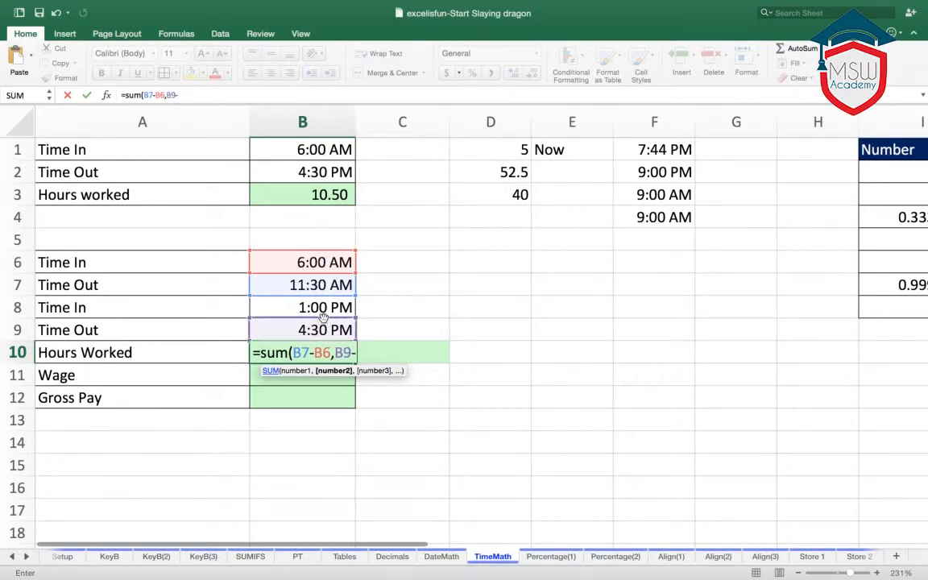
pyautogui.write('-')
pyautogui.click(322, 311)
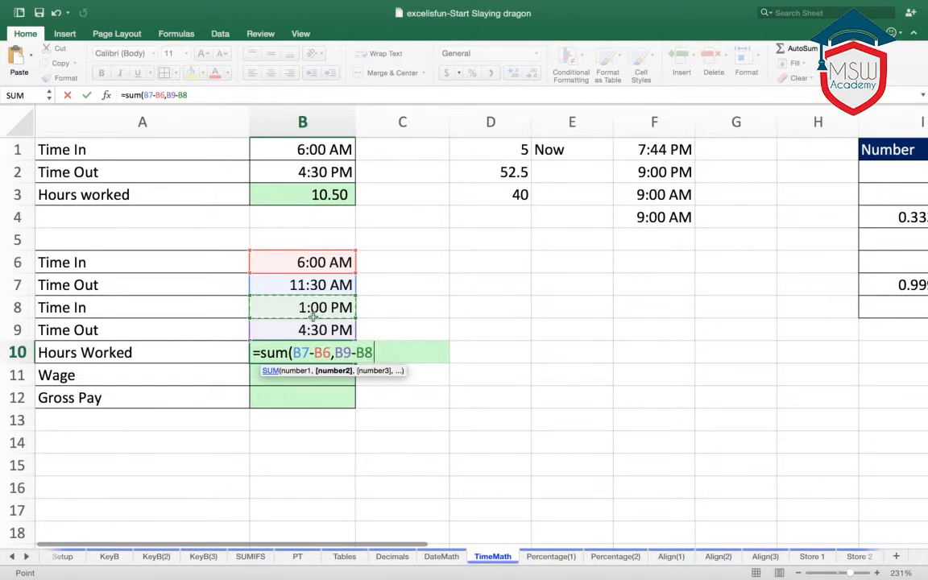
pyautogui.write(')*24')
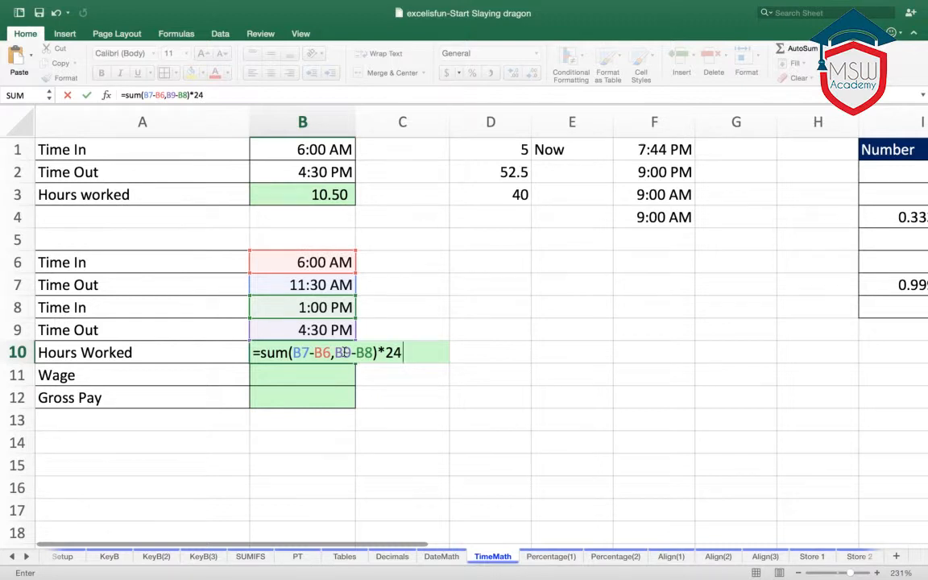
pyautogui.press('Return')
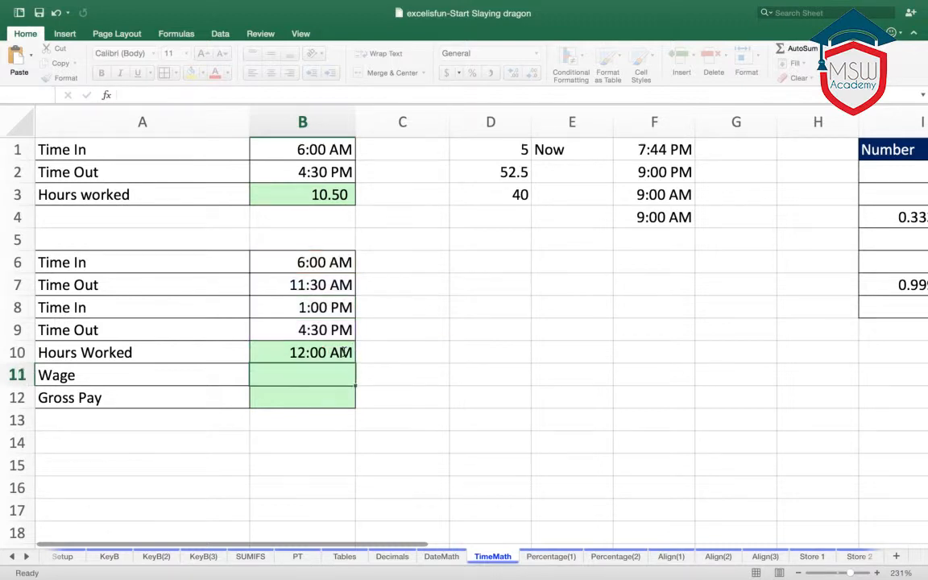
# - Format the Hours Worked result in B10 in comma style with no decimal places
pyautogui.click(319, 352)
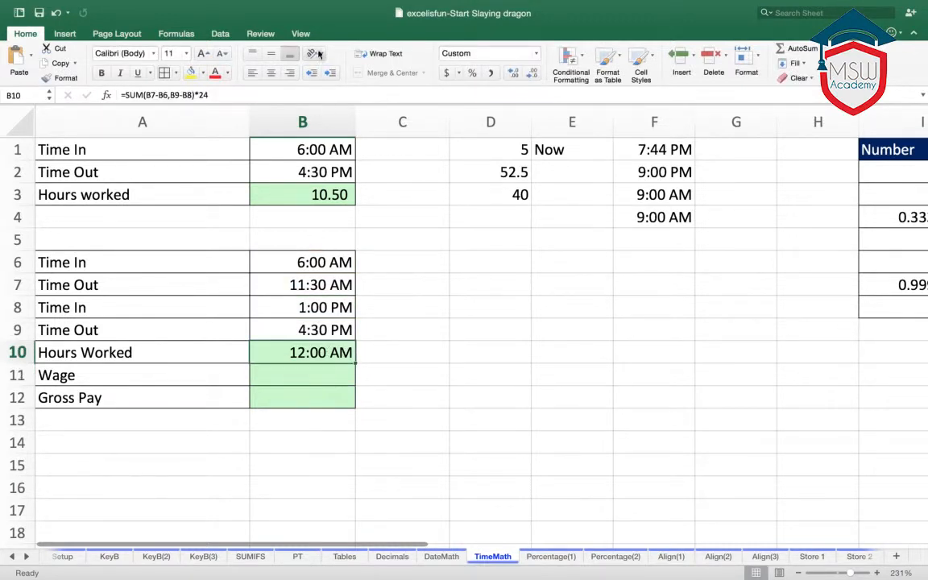
pyautogui.click(491, 73)
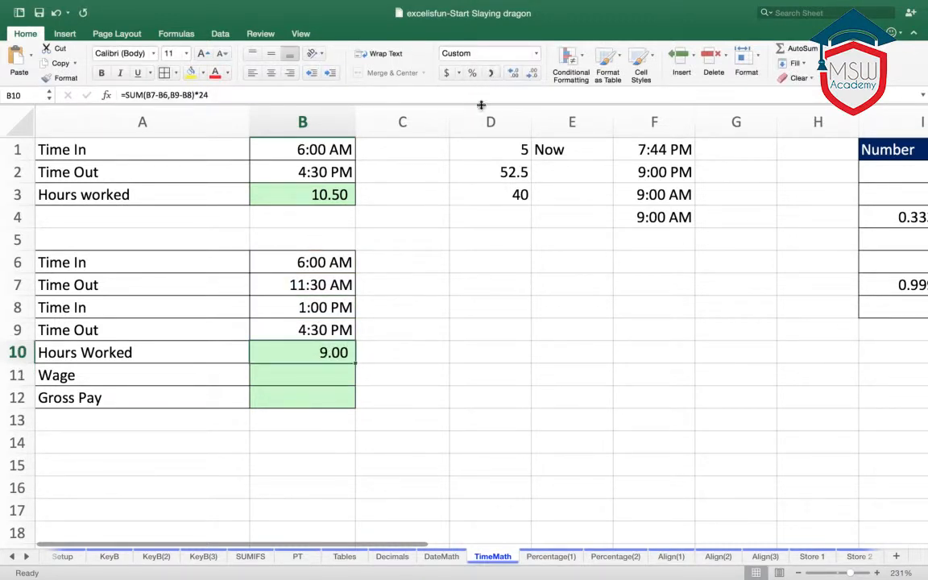
pyautogui.click(531, 73)
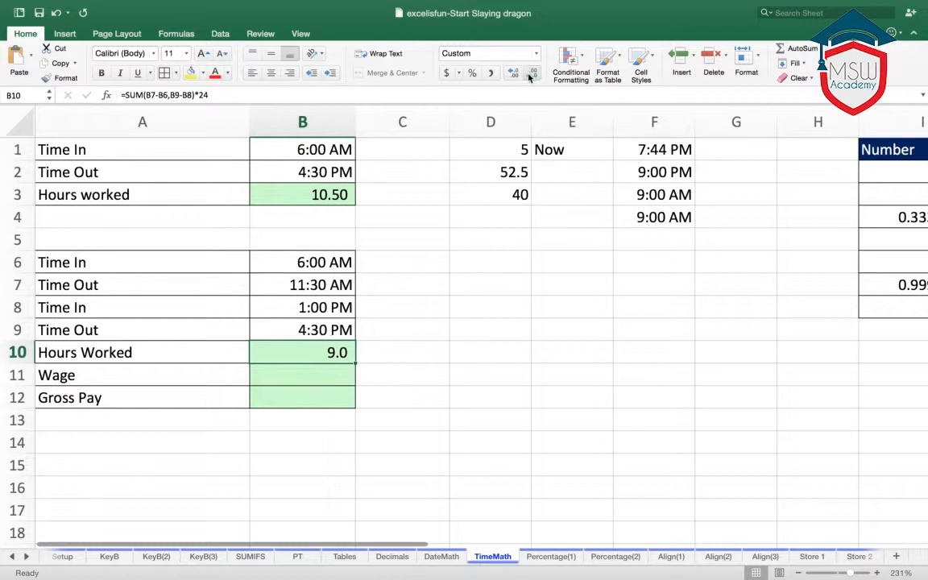
pyautogui.click(531, 73)
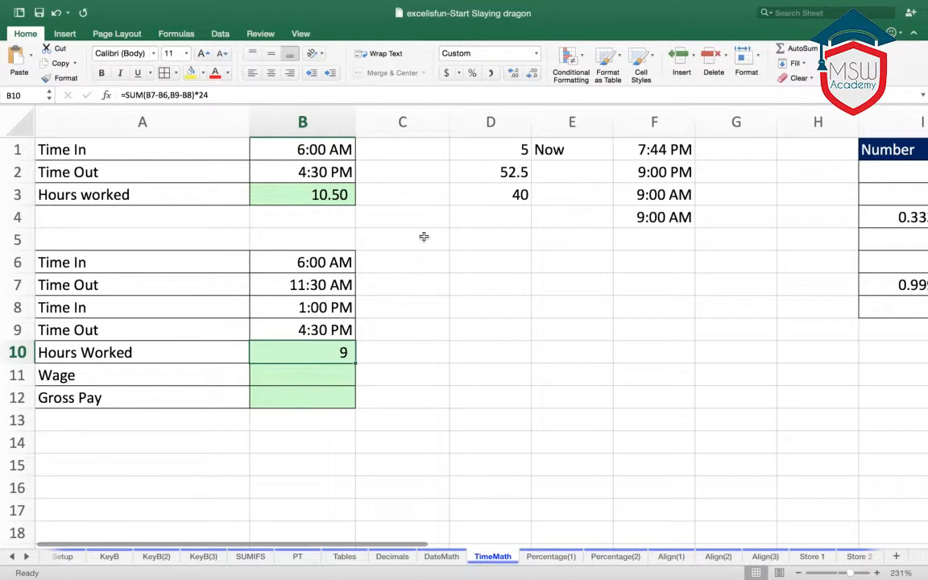
# - Enter the hourly rate of 20 in cell E8
pyautogui.click(326, 375)
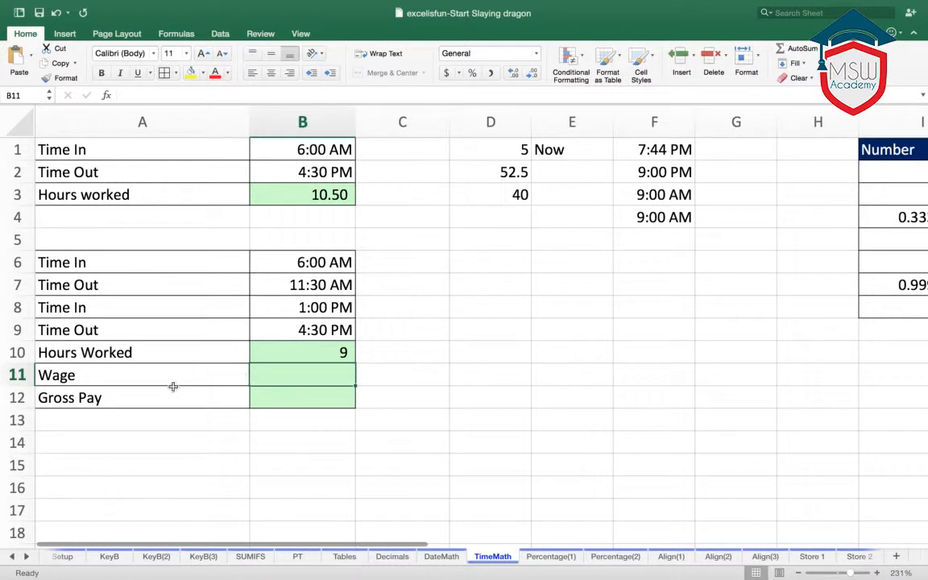
pyautogui.click(545, 304)
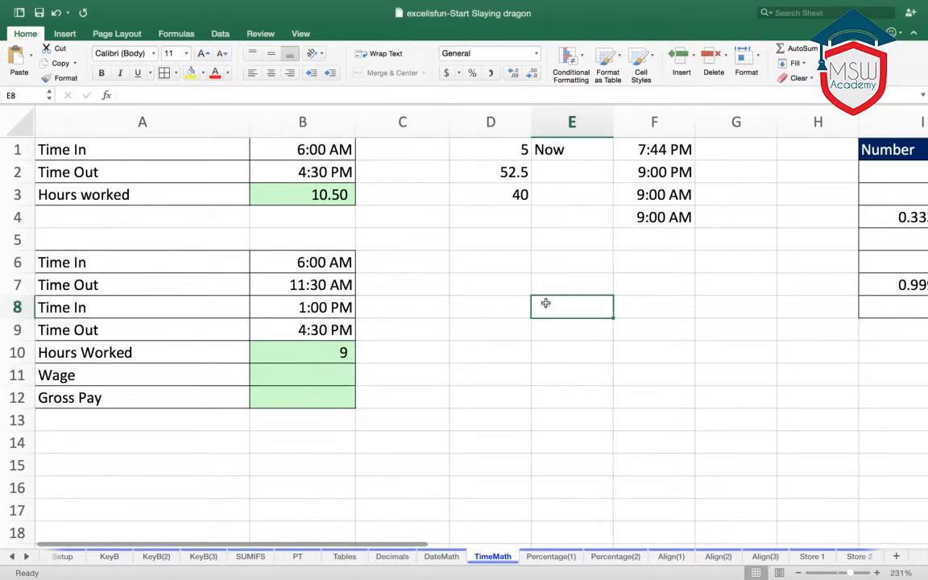
pyautogui.write('20')
pyautogui.click(538, 373)
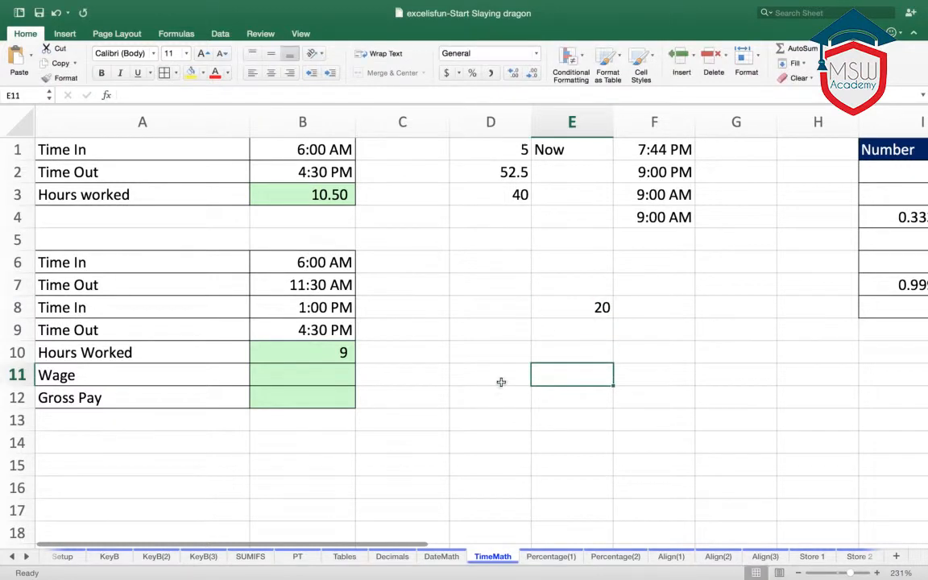
# - Calculate the Wage in cell B11 by multiplying the hours worked by the hourly rate with +B10*E8
pyautogui.click(333, 377)
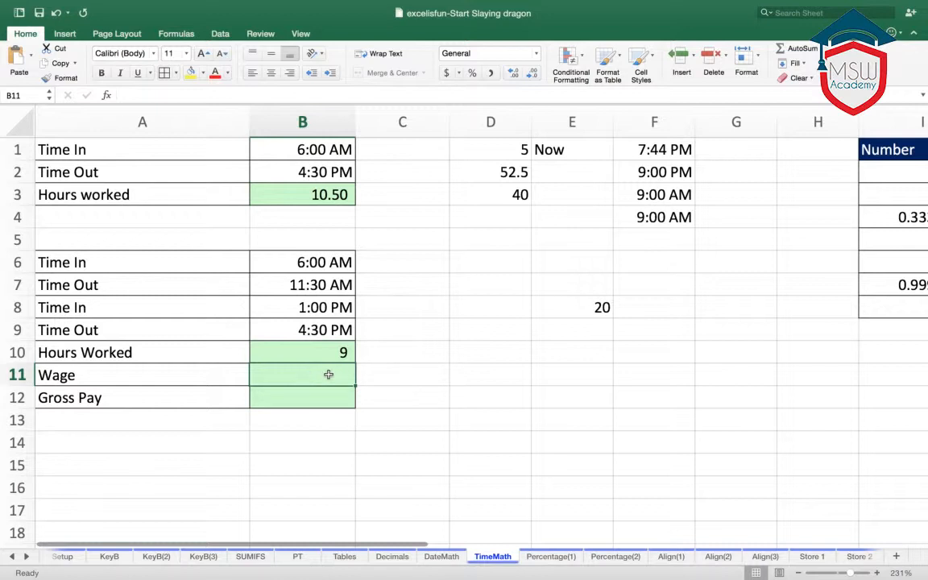
pyautogui.write('+')
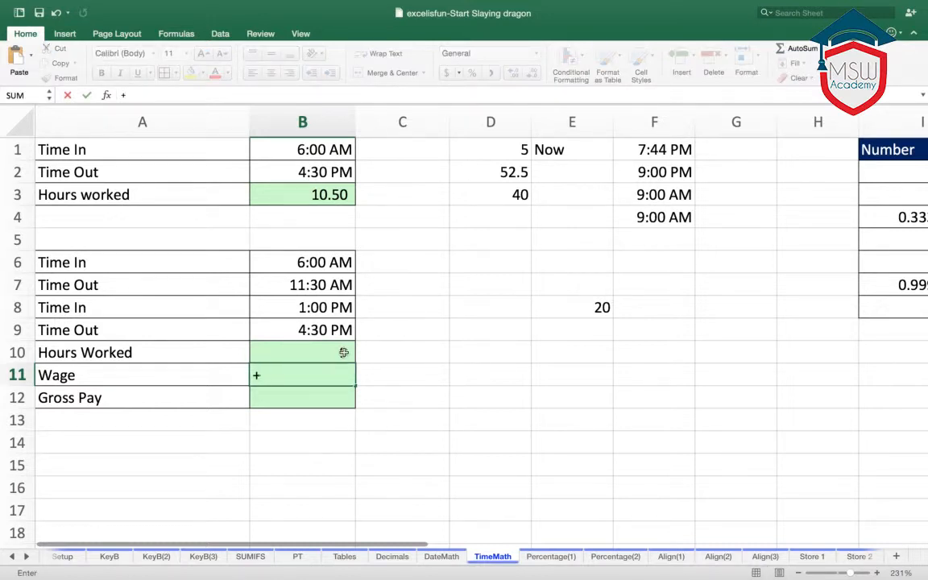
pyautogui.click(343, 353)
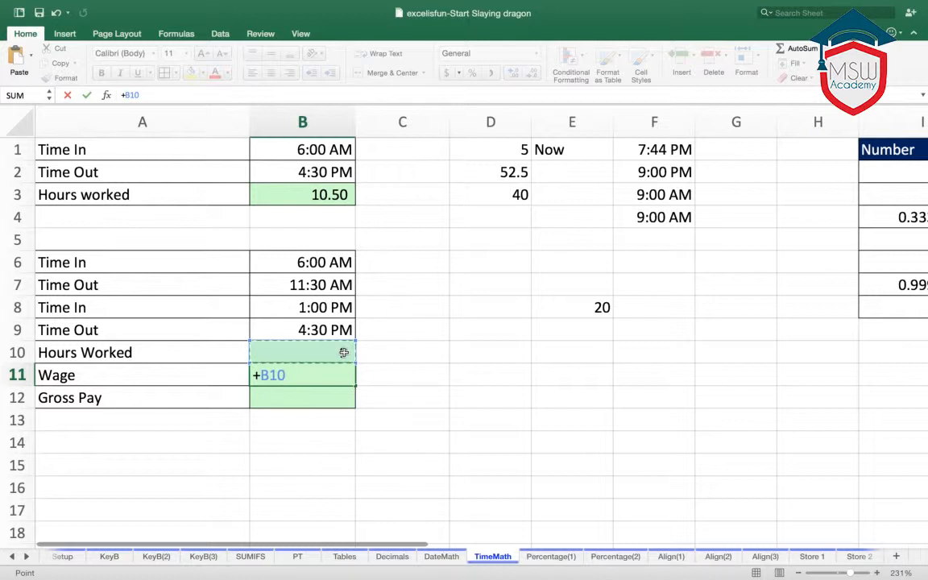
pyautogui.write('*')
pyautogui.click(577, 313)
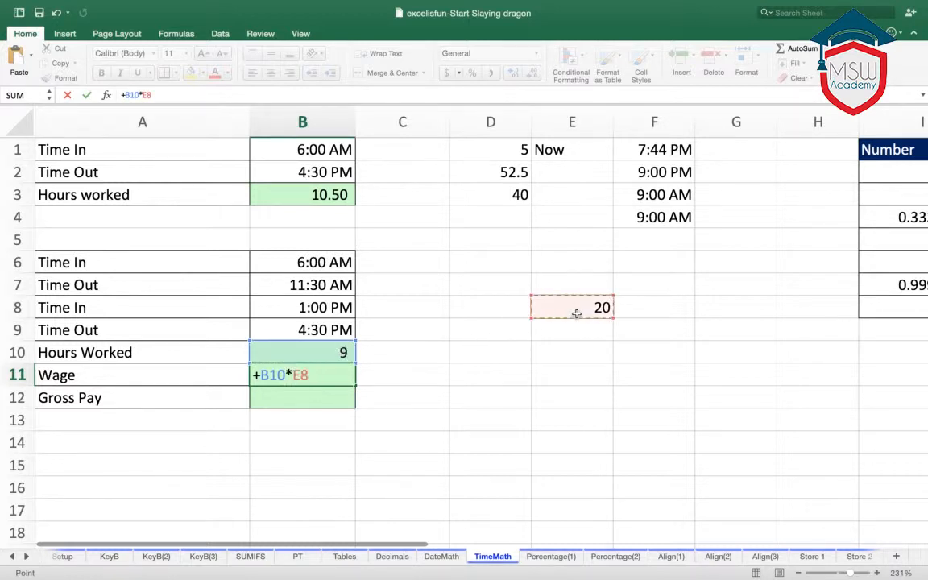
pyautogui.press('Return')
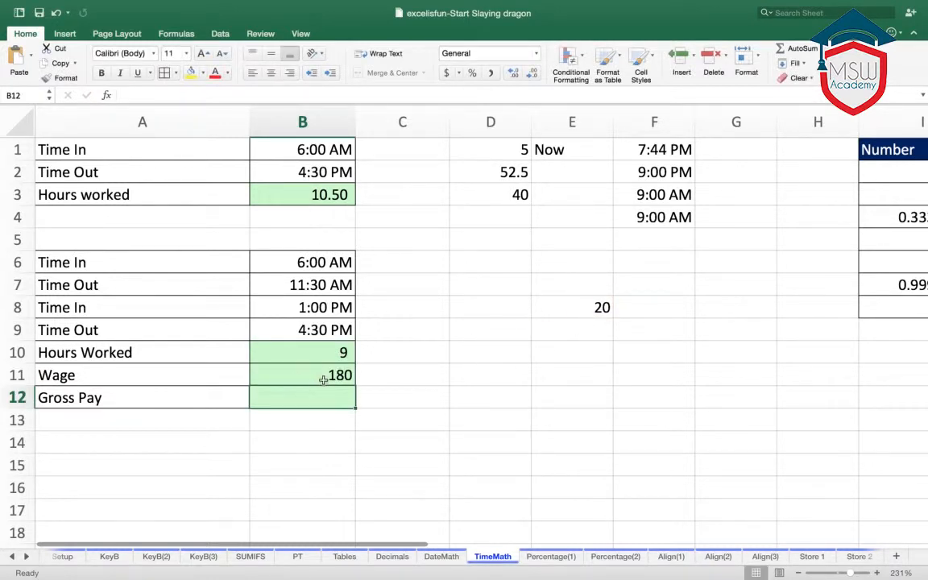
pyautogui.click(321, 375)
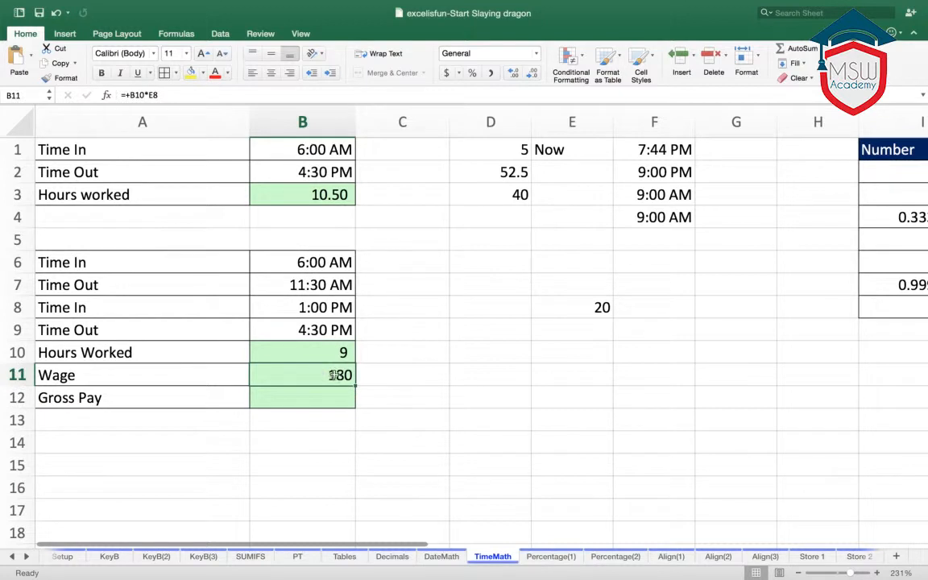
pyautogui.click(588, 308)
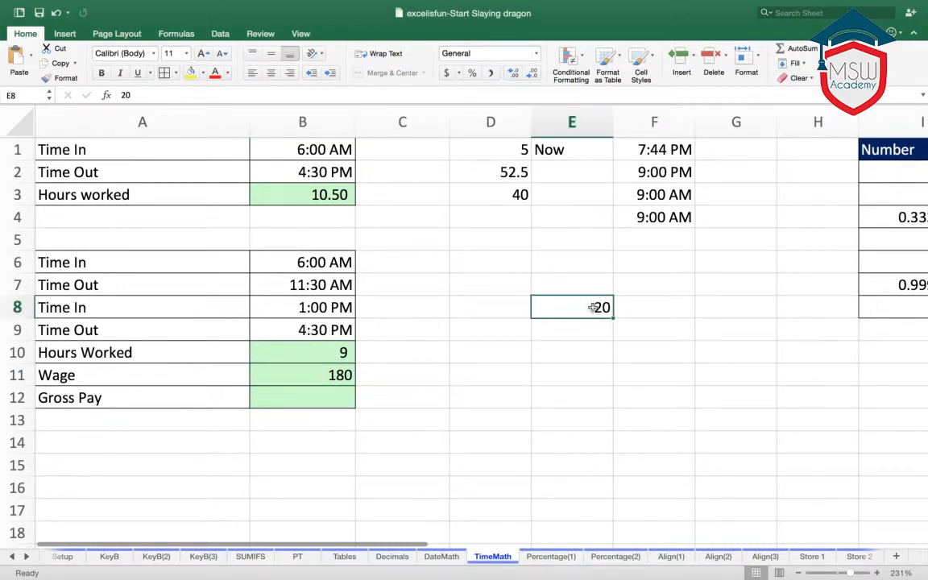
pyautogui.click(342, 353)
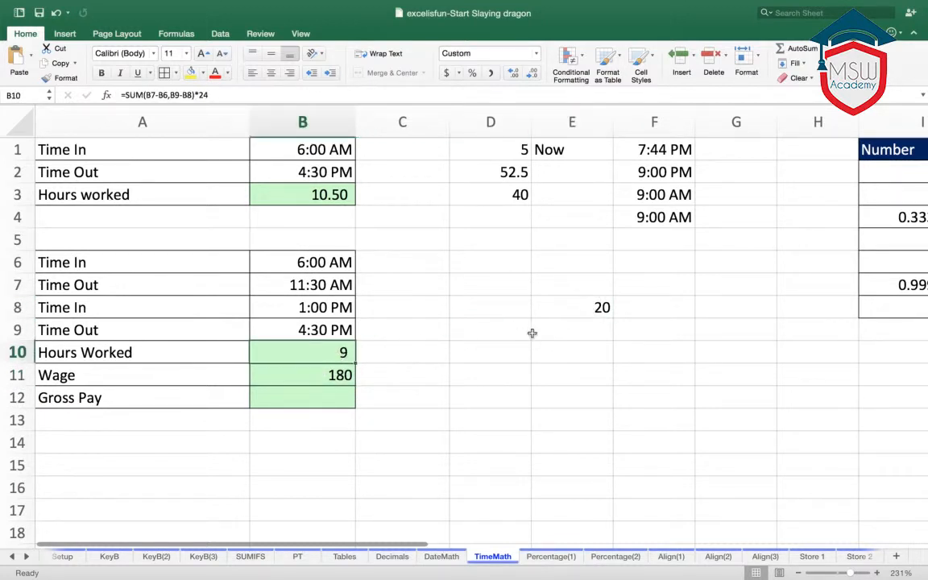
# - Review the hourly rate and hours worked cells, and examine how decimals correspond to clock times in the Number and Time table
pyautogui.click(572, 307)
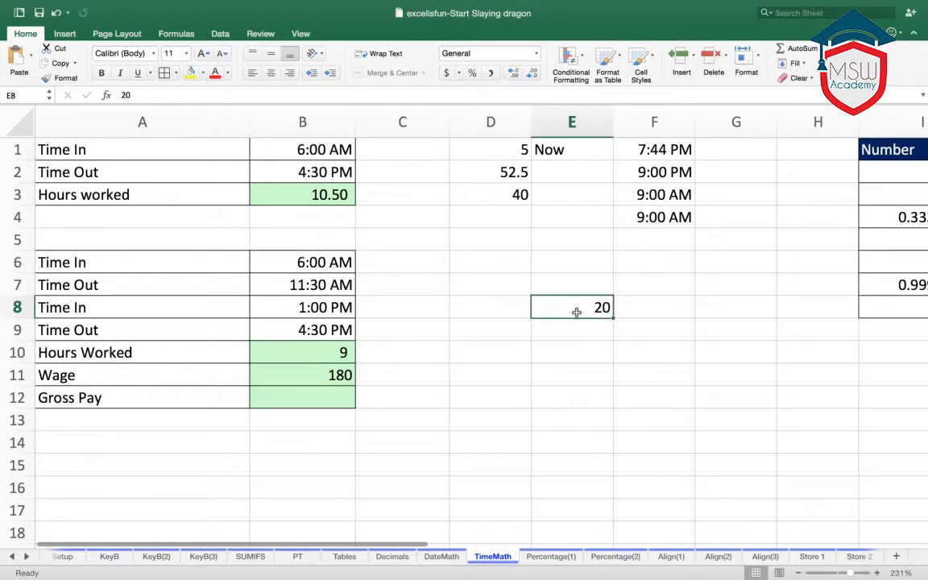
pyautogui.click(418, 370)
pyautogui.click(331, 352)
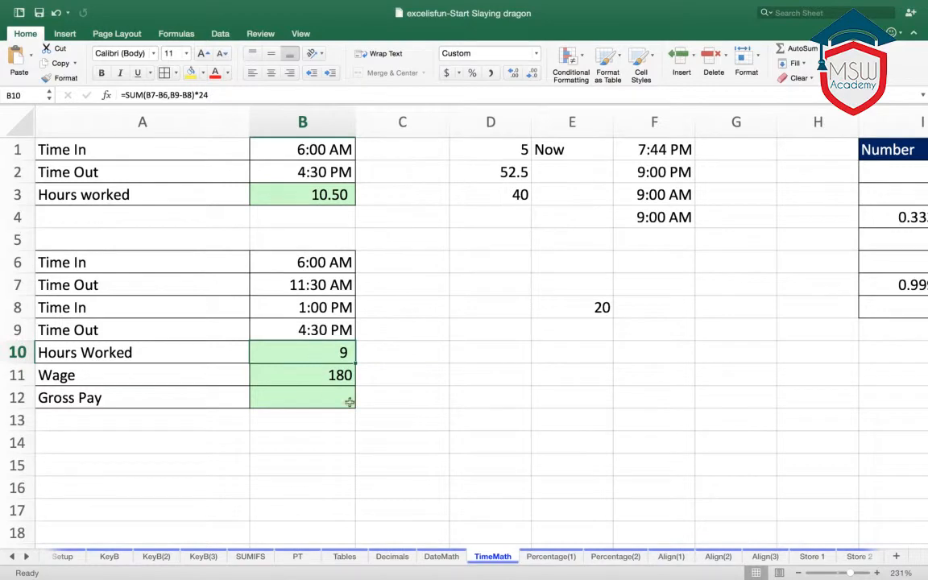
pyautogui.click(880, 493)
pyautogui.press('Right')
pyautogui.press('Right')
pyautogui.press('Right')
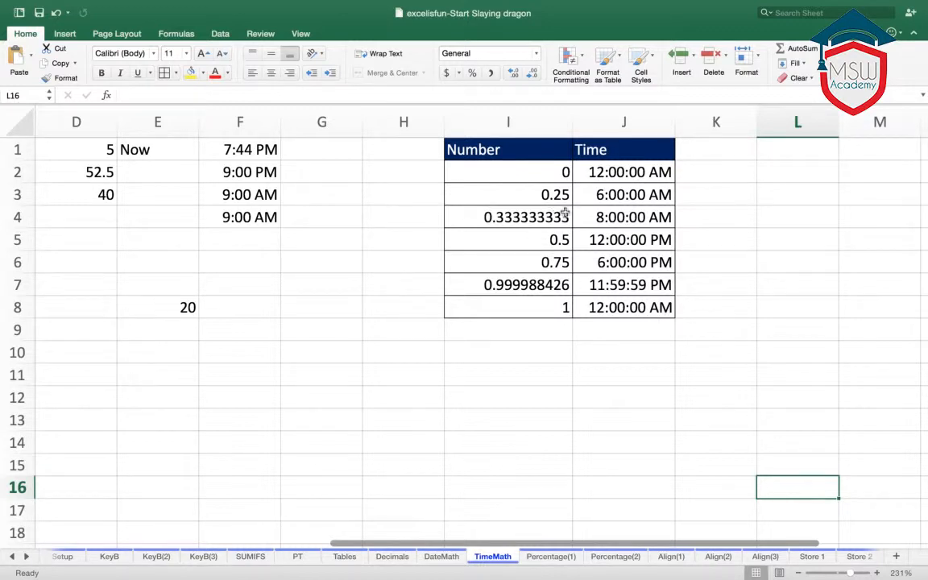
pyautogui.click(604, 196)
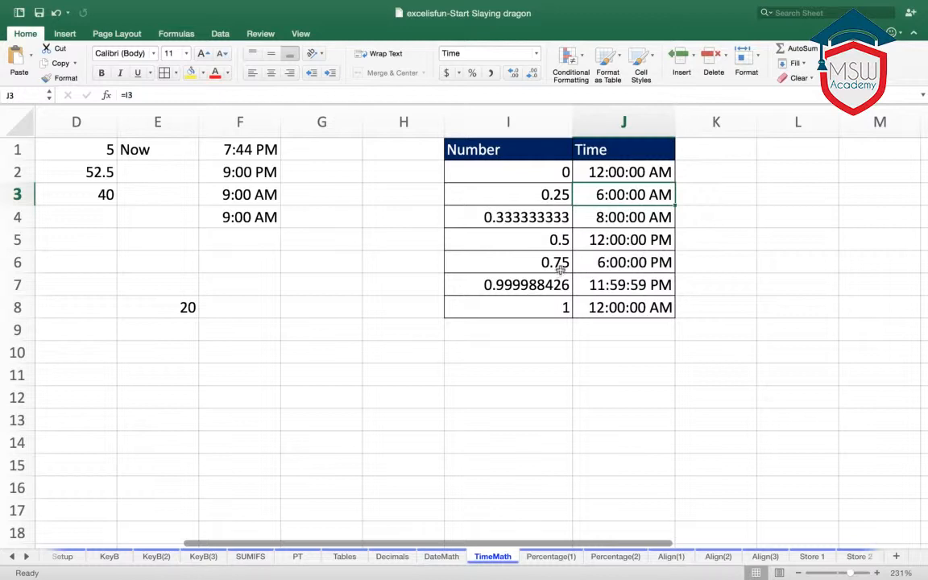
pyautogui.click(556, 354)
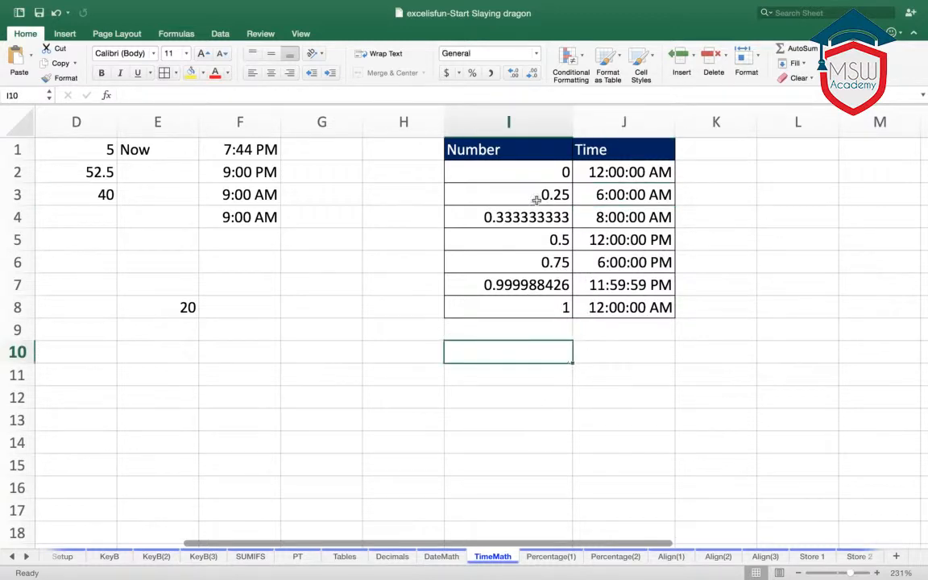
# - Switch to the Percentage(1) sheet and enter 5 in the Tax Percentage cell A2
pyautogui.click(552, 557)
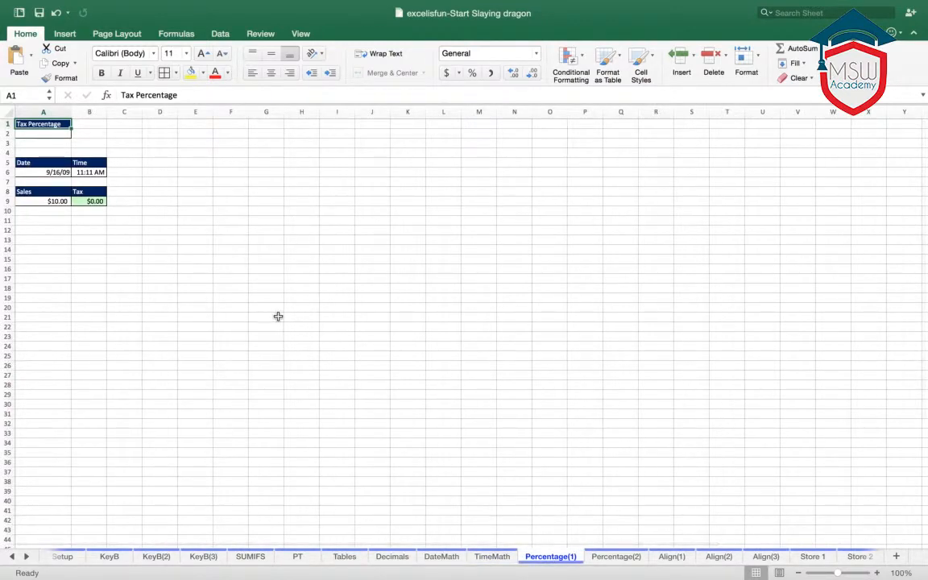
pyautogui.scroll(5, 273, 308)
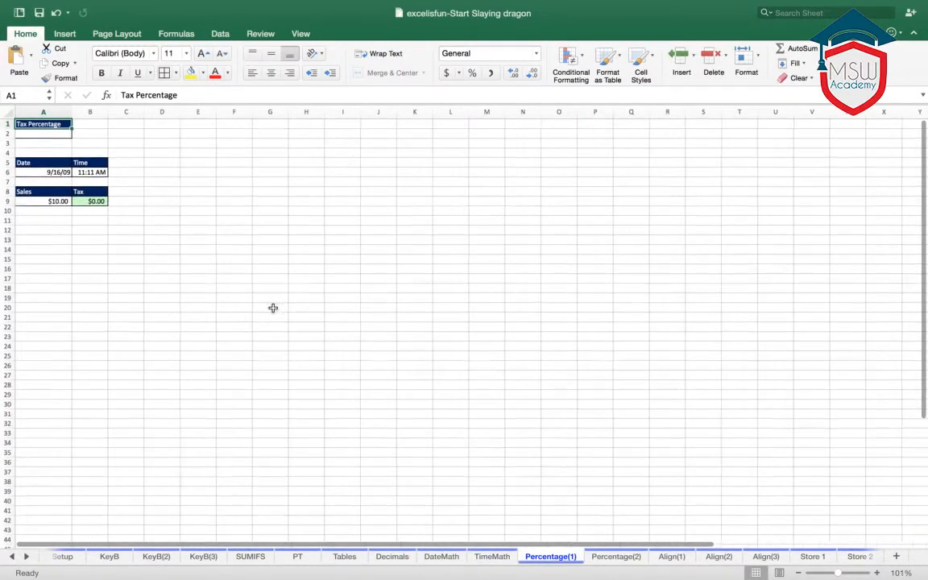
pyautogui.scroll(8, 299, 333)
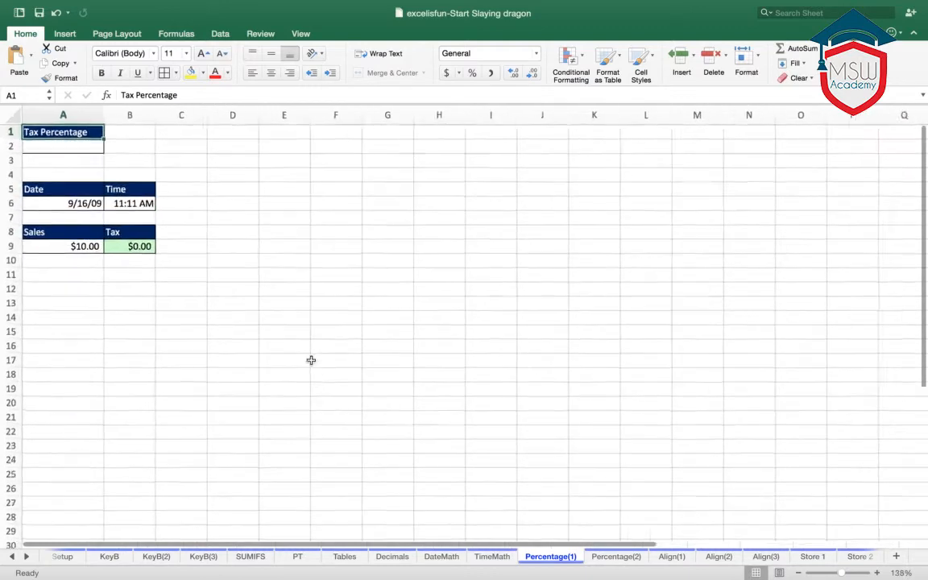
pyautogui.scroll(2, 347, 345)
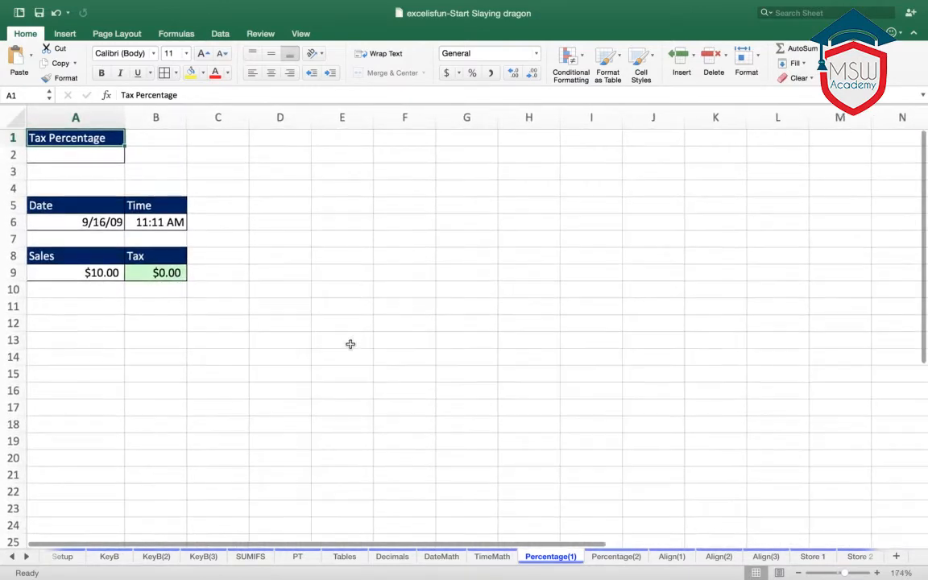
pyautogui.scroll(2, 350, 363)
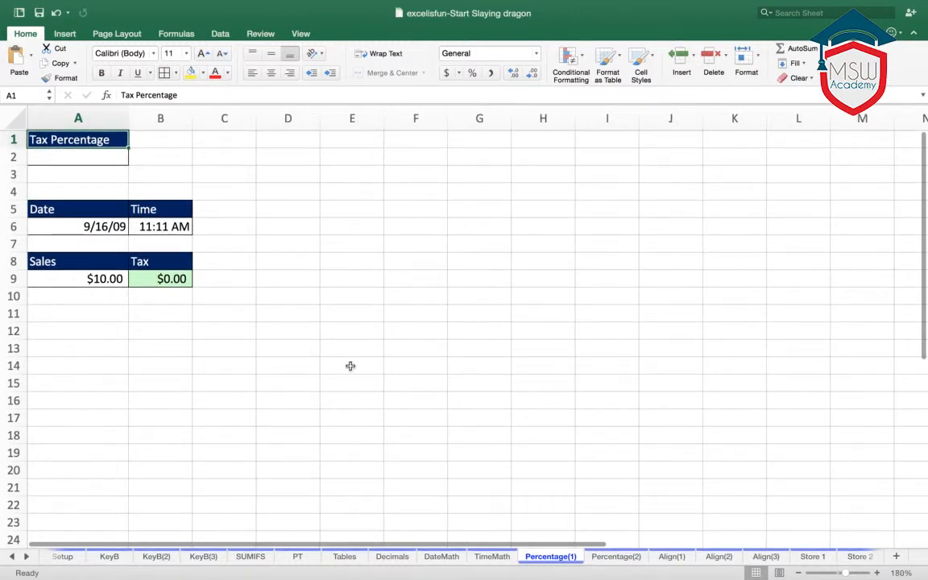
pyautogui.scroll(1, 350, 367)
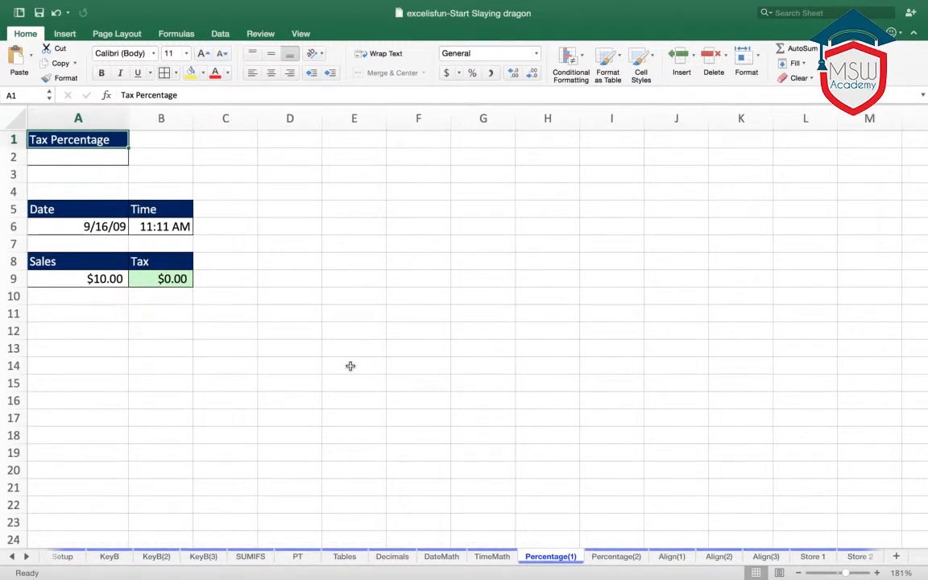
pyautogui.click(72, 161)
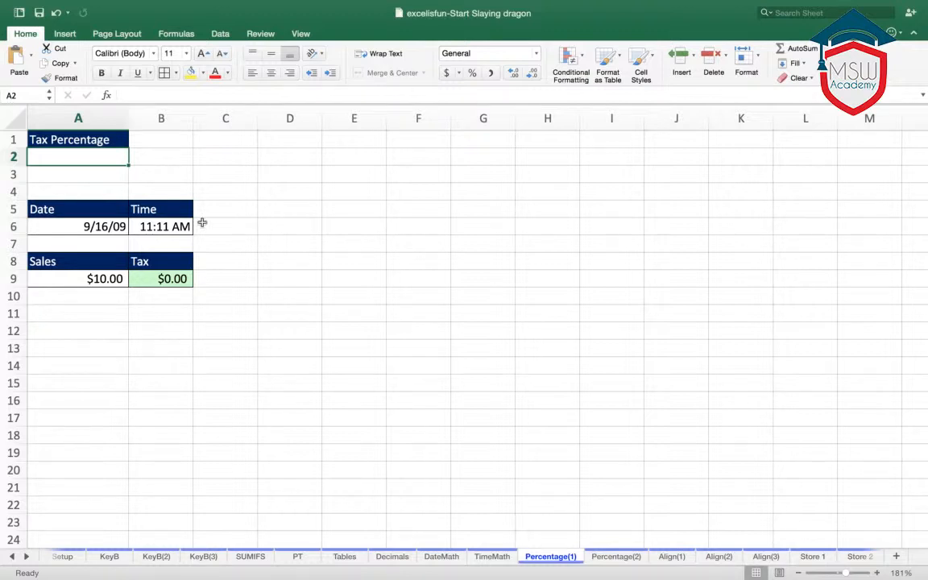
pyautogui.write('5')
pyautogui.click(232, 171)
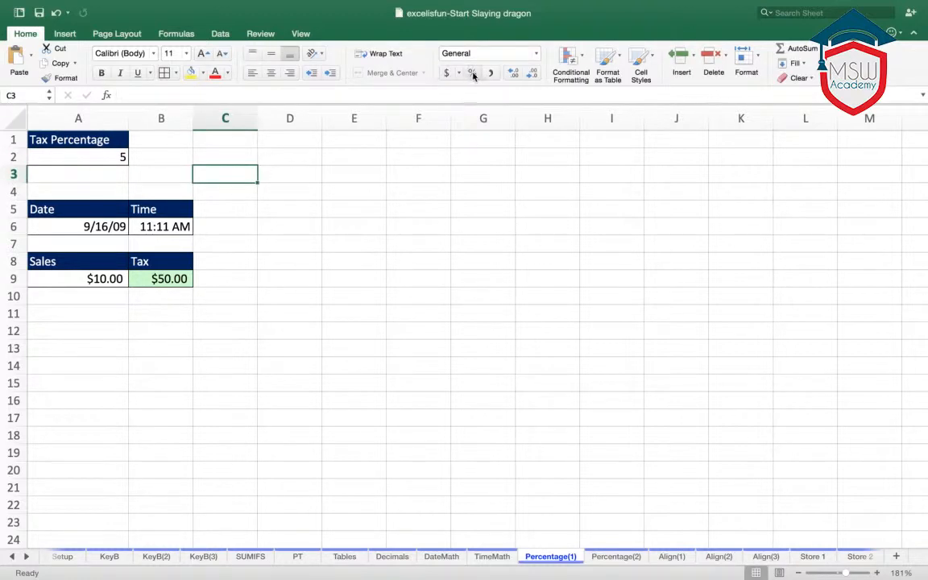
# - Format the Tax Percentage value in A2 in percent style
pyautogui.click(117, 158)
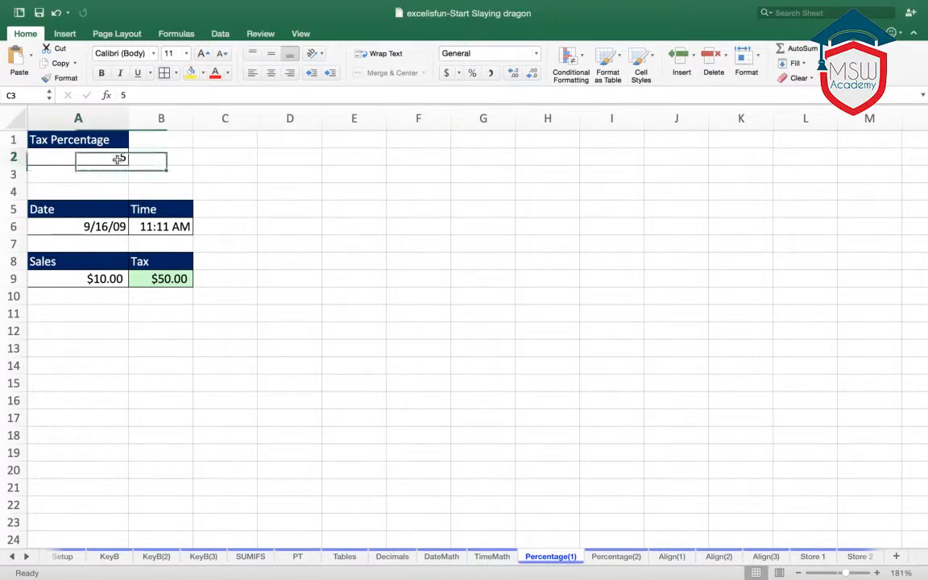
pyautogui.click(473, 72)
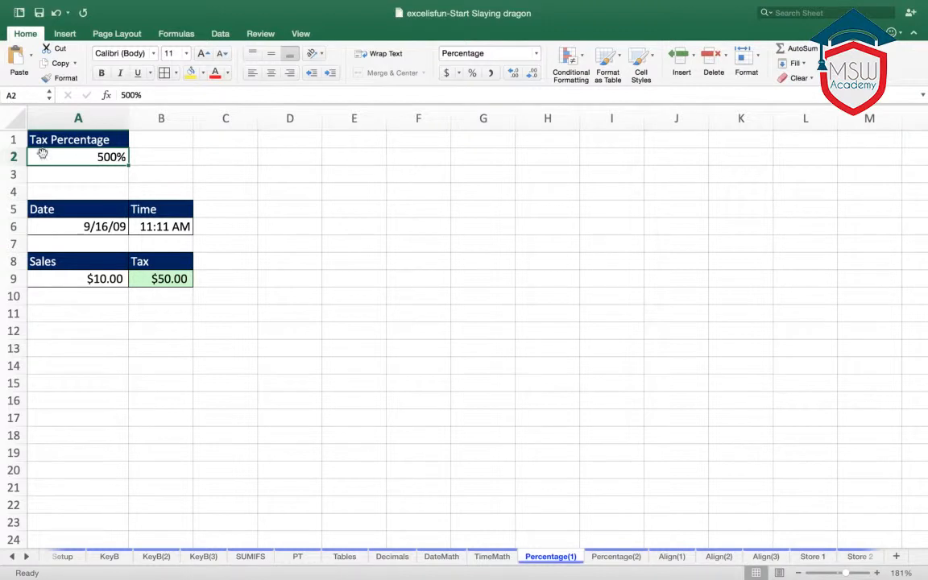
pyautogui.click(260, 156)
# - Format the Tax Percentage value in A2 in comma style with two decimals
pyautogui.click(113, 156)
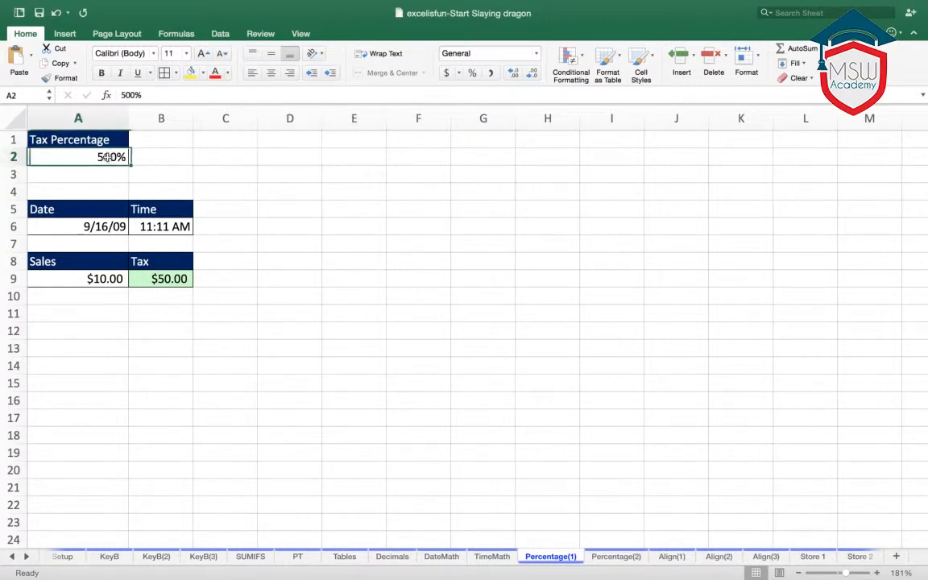
pyautogui.click(489, 74)
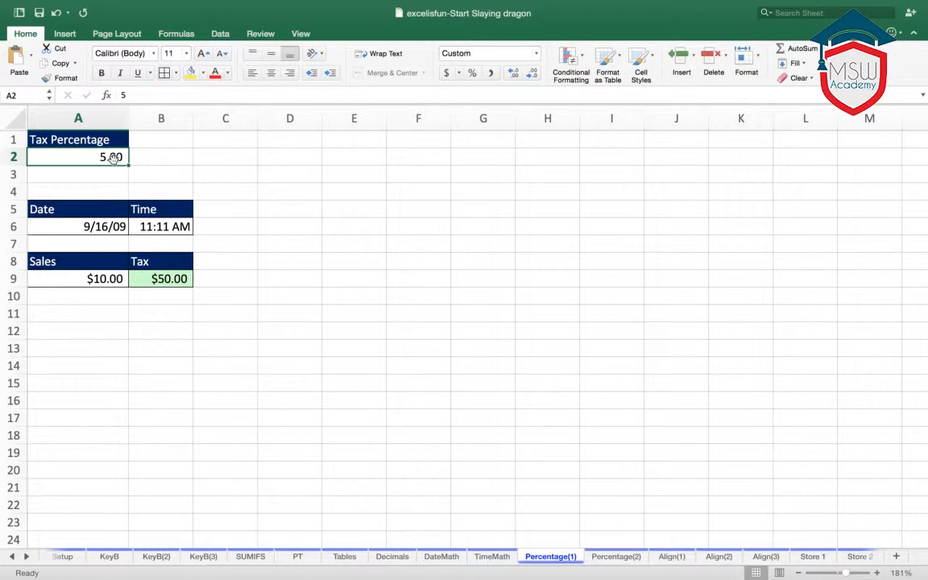
pyautogui.click(299, 169)
# - Enter 0.05 in cell D2 and format it in percent style
pyautogui.click(297, 156)
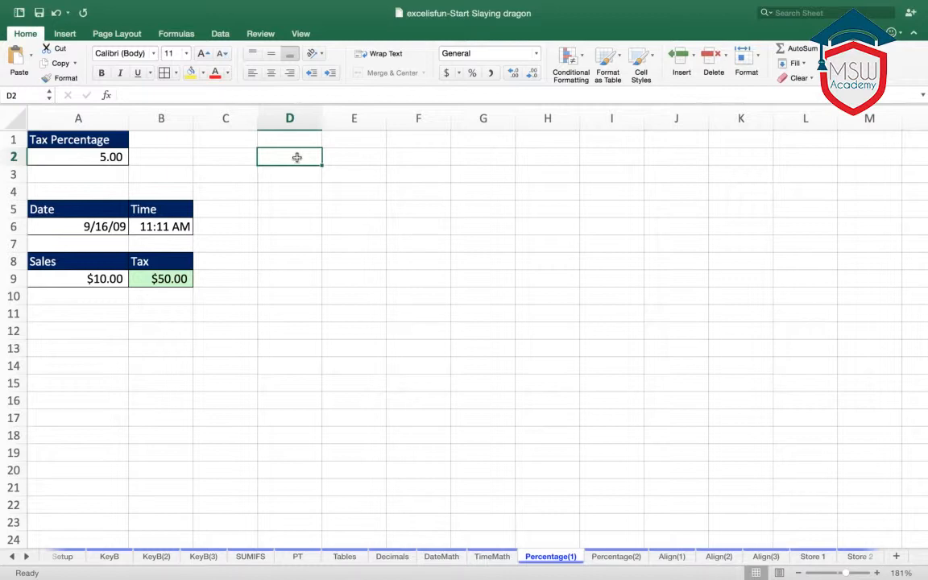
pyautogui.write('0.05')
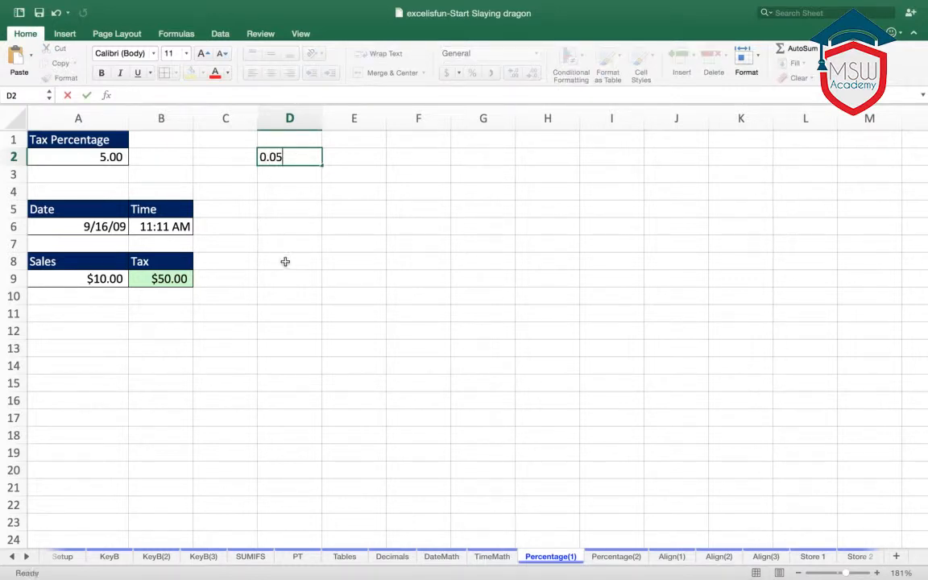
pyautogui.click(286, 261)
pyautogui.click(307, 160)
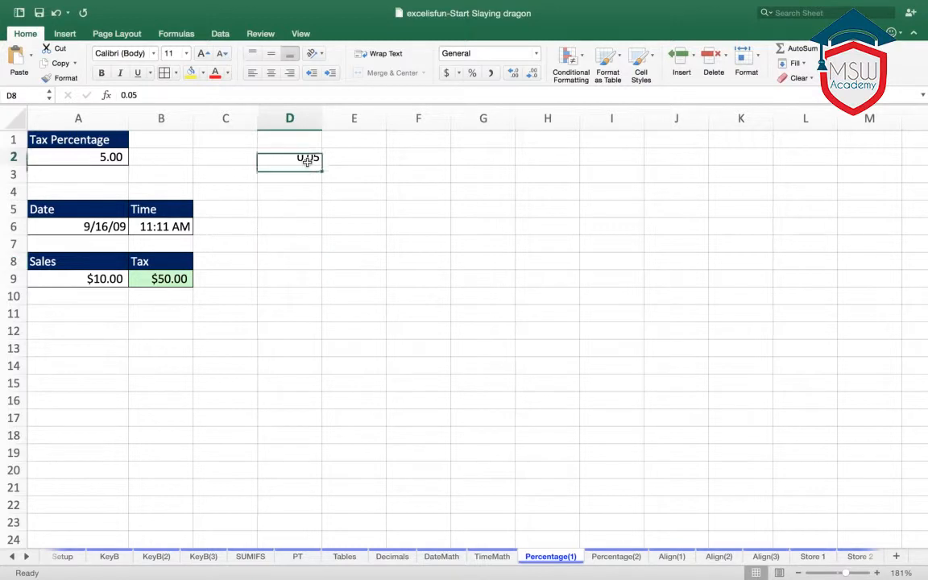
pyautogui.click(473, 76)
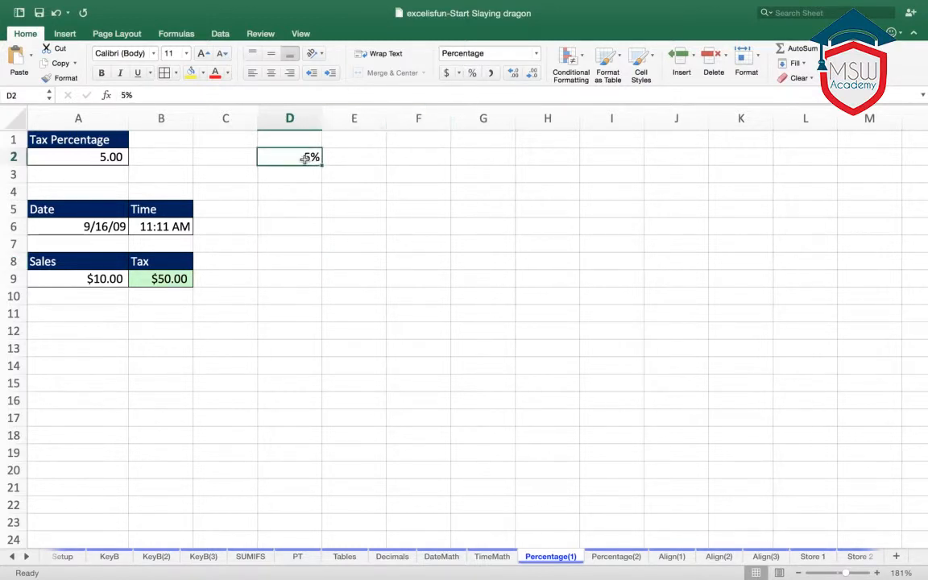
# - Enter 5% directly in cell F2, including the percent sign
pyautogui.click(444, 159)
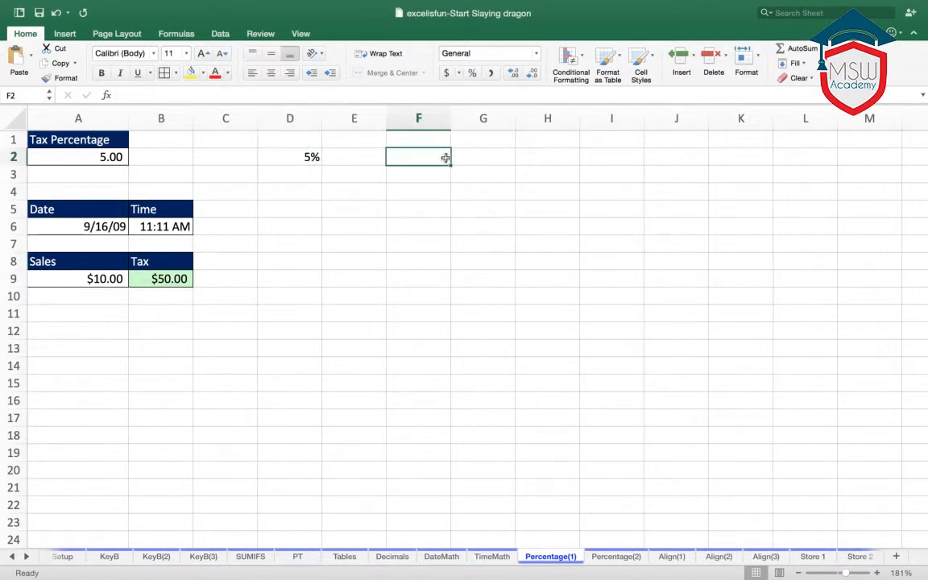
pyautogui.write('5')
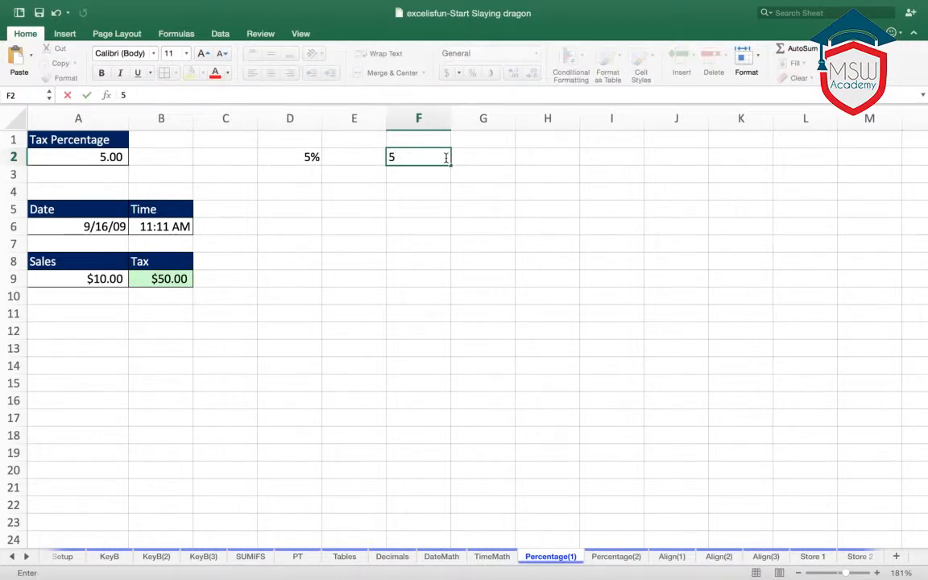
pyautogui.write('%')
pyautogui.press('Return')
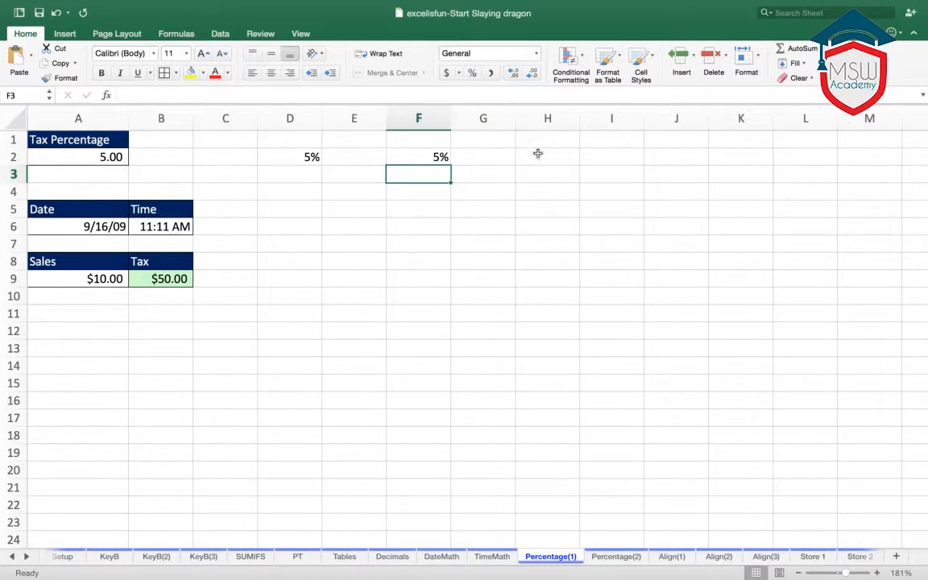
# - Enter 5 in cell H2 and format it in percent style
pyautogui.click(539, 153)
pyautogui.write('5')
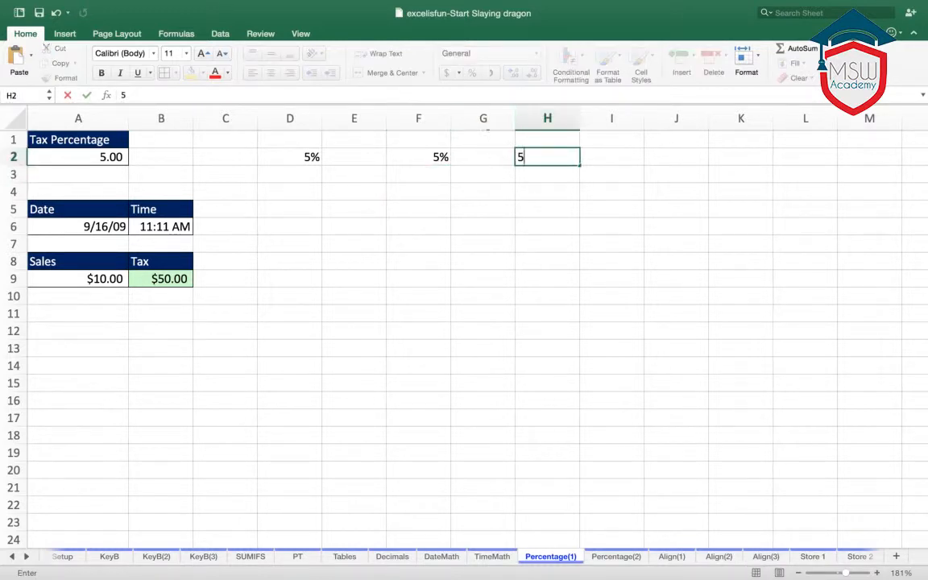
pyautogui.click(497, 197)
pyautogui.click(551, 154)
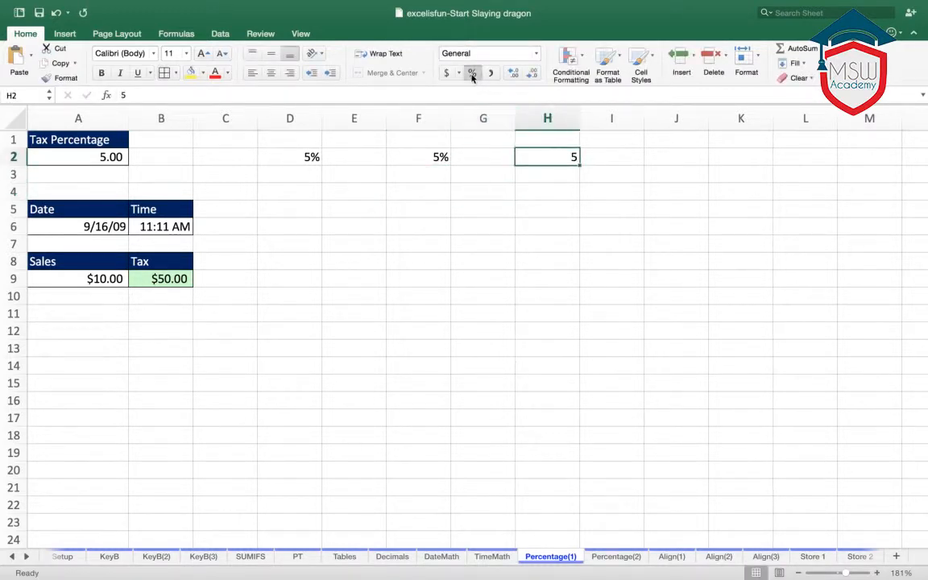
pyautogui.click(473, 74)
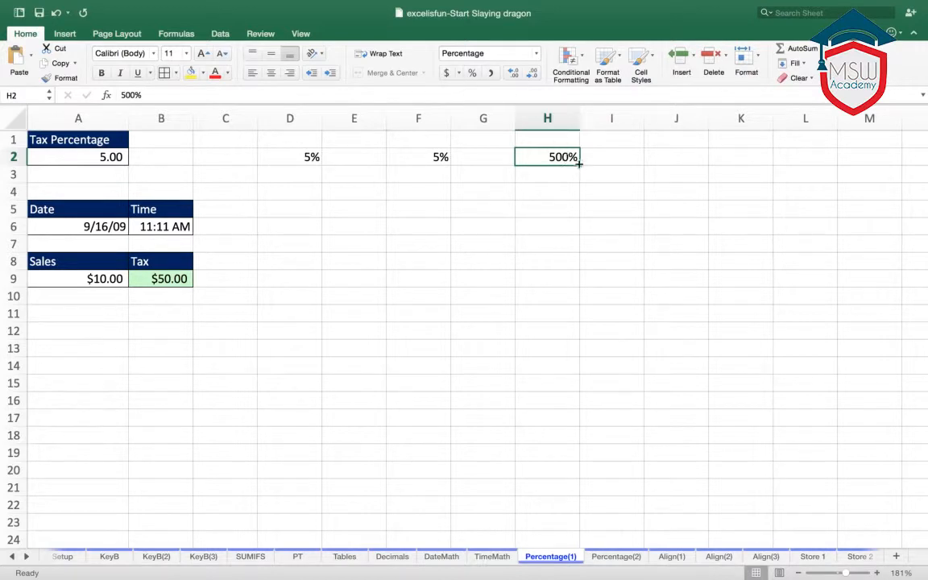
pyautogui.click(477, 192)
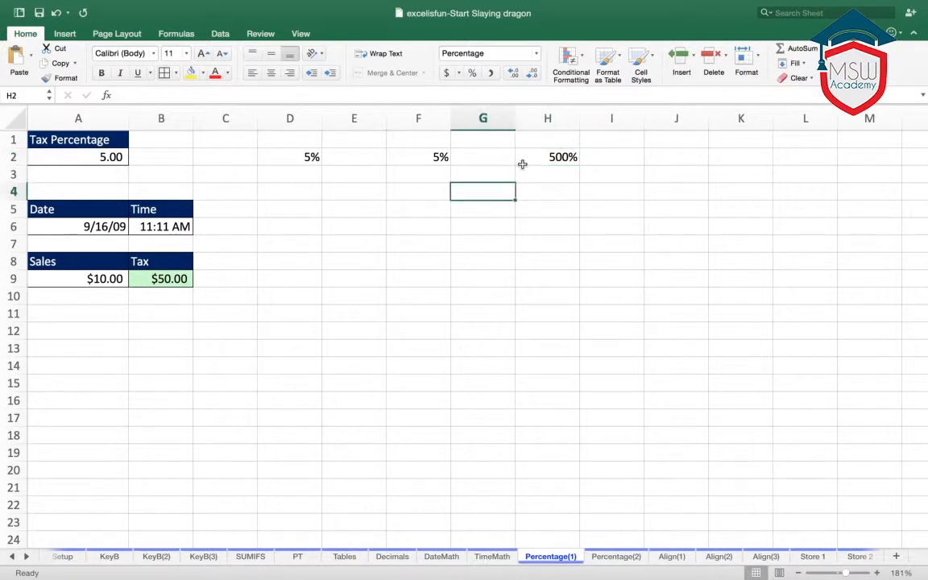
# - Format the percentage in cell D2 in comma style with two decimals to show its underlying decimal
pyautogui.click(302, 150)
pyautogui.moveTo(301, 149); pyautogui.dragTo(545, 170)
pyautogui.click(295, 152)
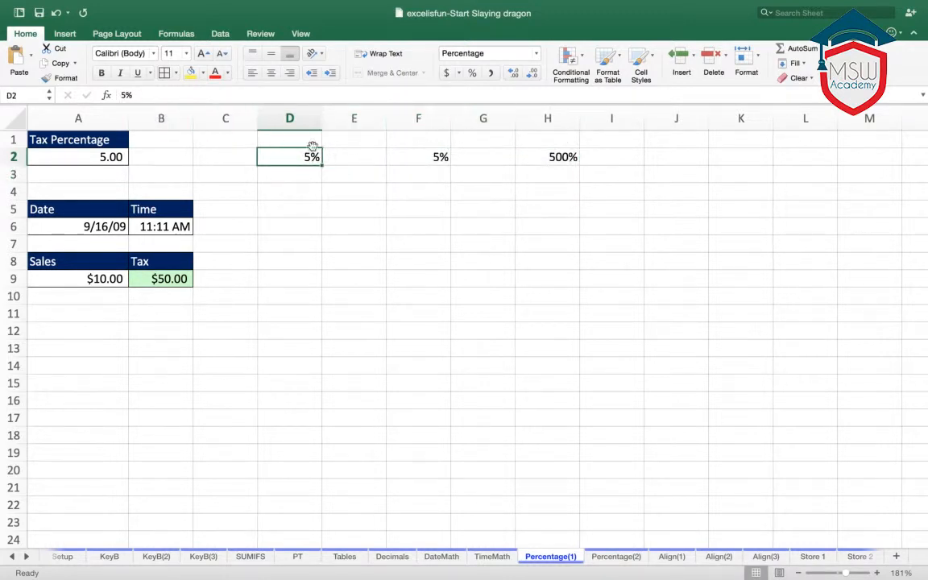
pyautogui.click(490, 74)
pyautogui.click(328, 186)
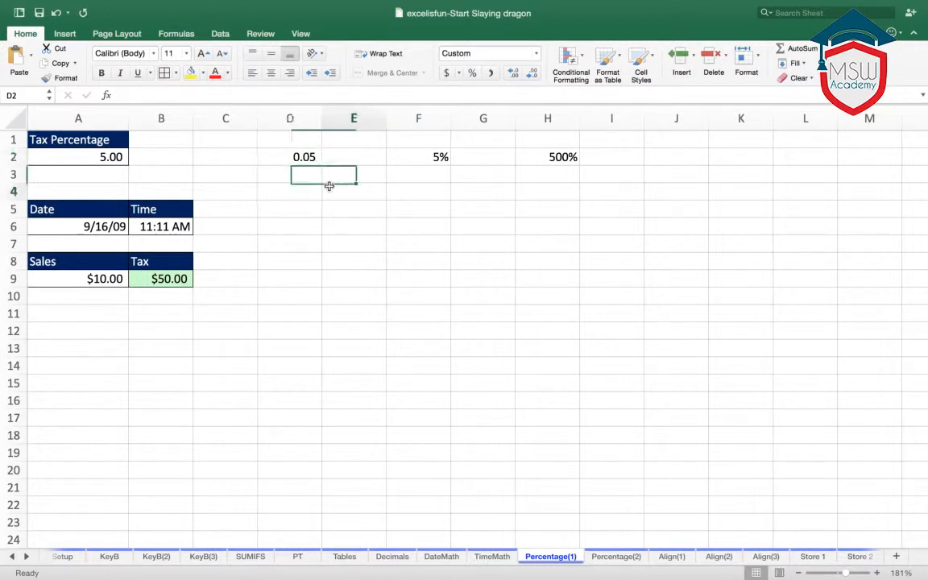
# - Compare the three percentage entries in D2, F2 and H2, checking the stored values of D2 and F2
pyautogui.moveTo(302, 156); pyautogui.dragTo(530, 160)
pyautogui.click(480, 188)
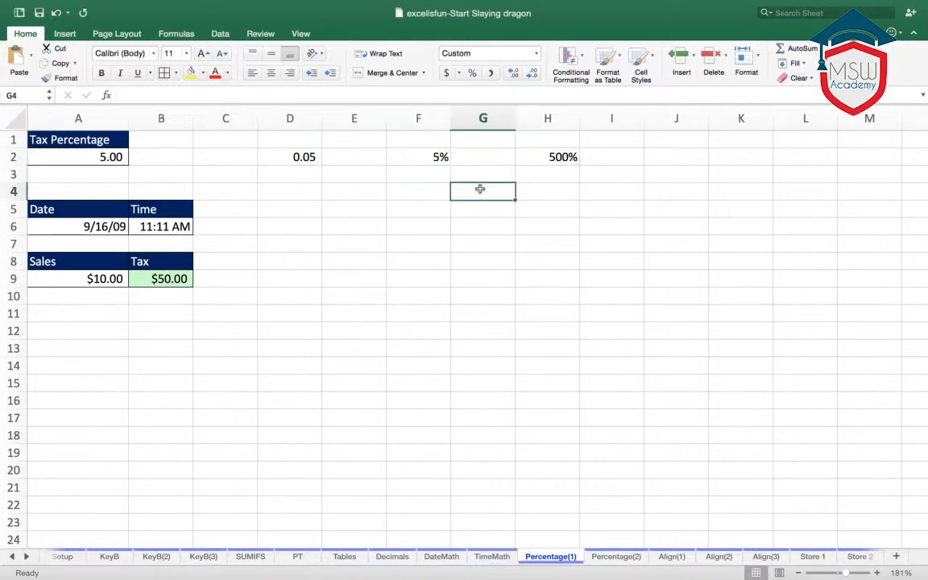
pyautogui.click(304, 156)
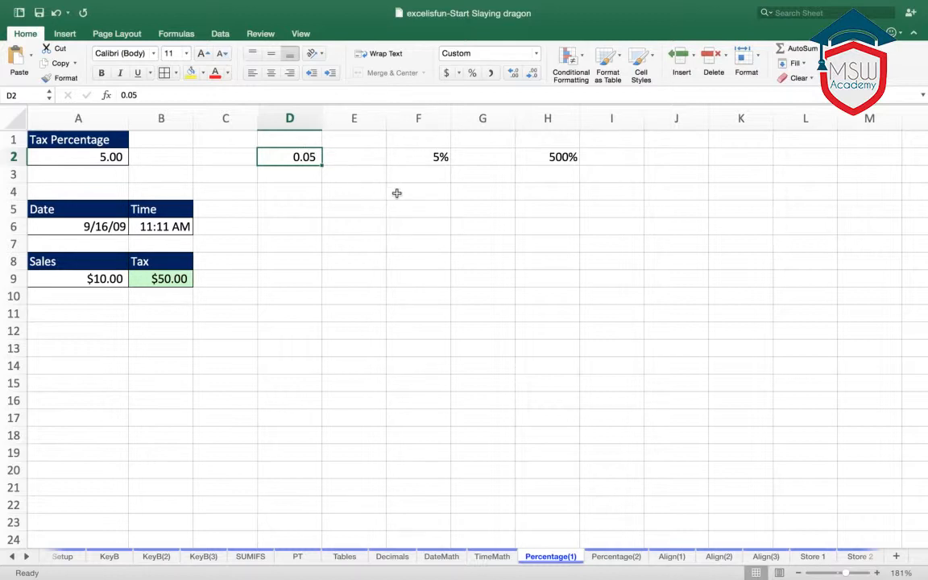
pyautogui.click(463, 204)
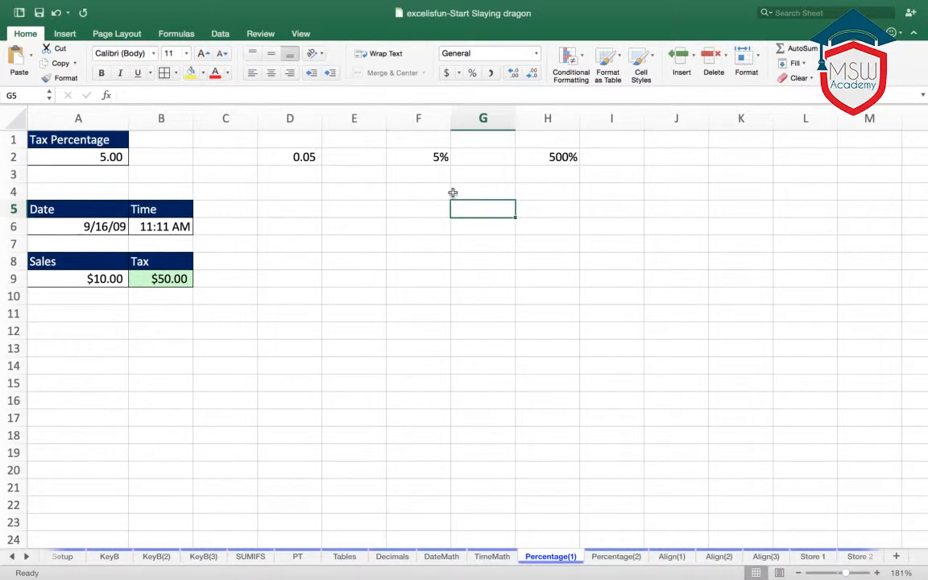
pyautogui.click(440, 157)
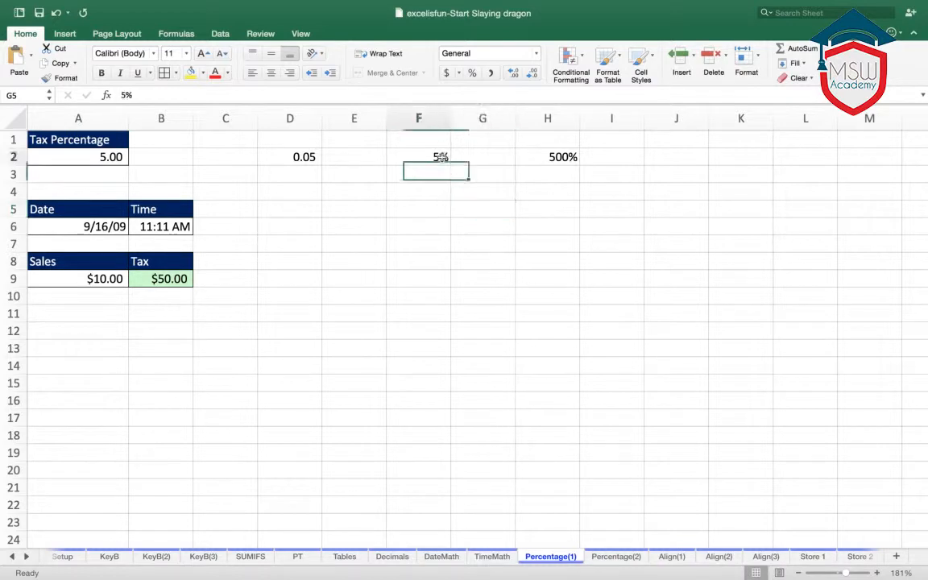
pyautogui.click(428, 204)
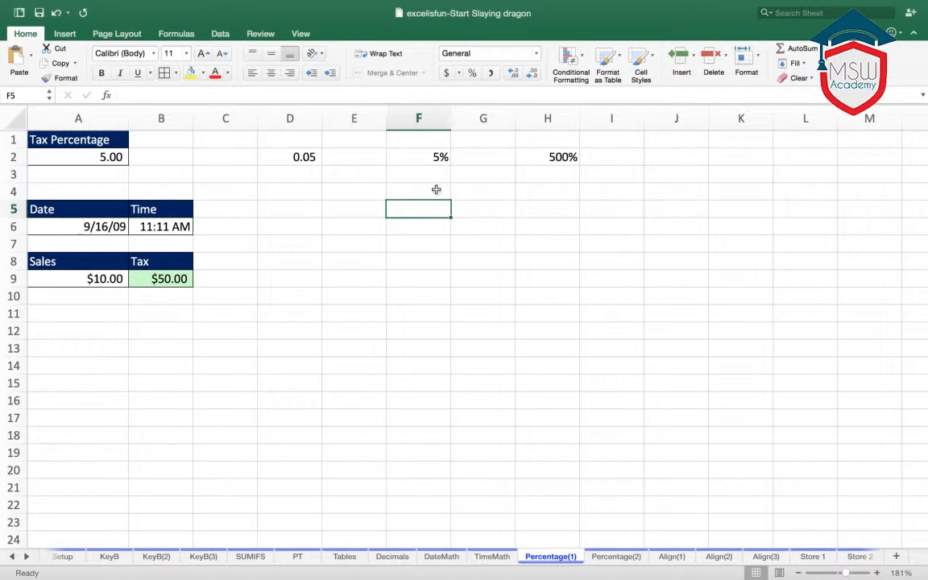
# - Enter 25% in cell F4 with the percent sign, and format it in comma style to show its decimal value
pyautogui.click(436, 190)
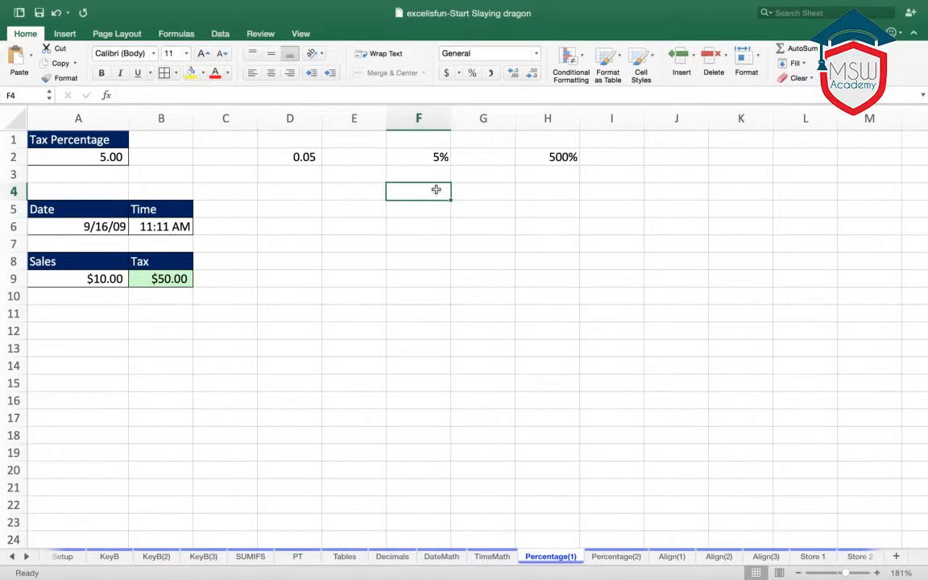
pyautogui.write('25')
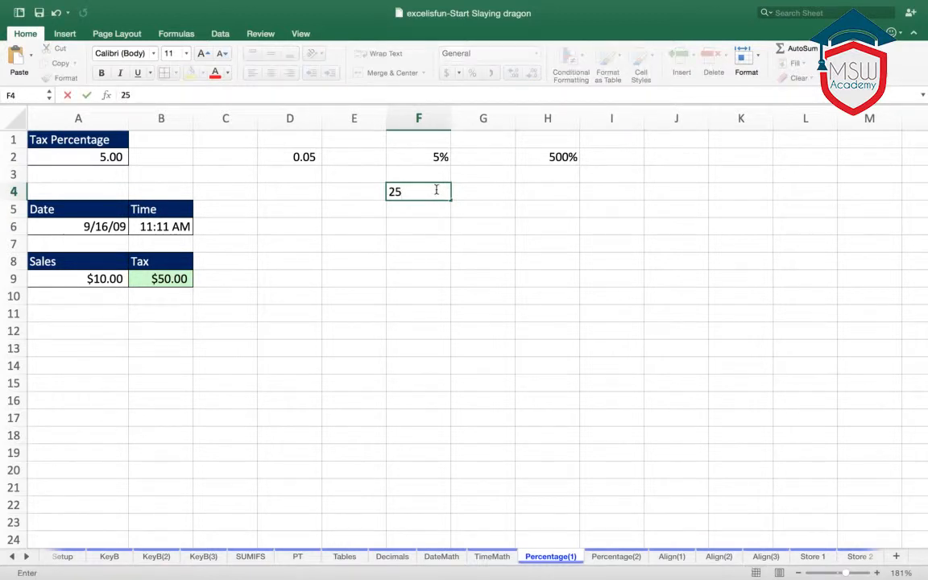
pyautogui.write('%')
pyautogui.press('Return')
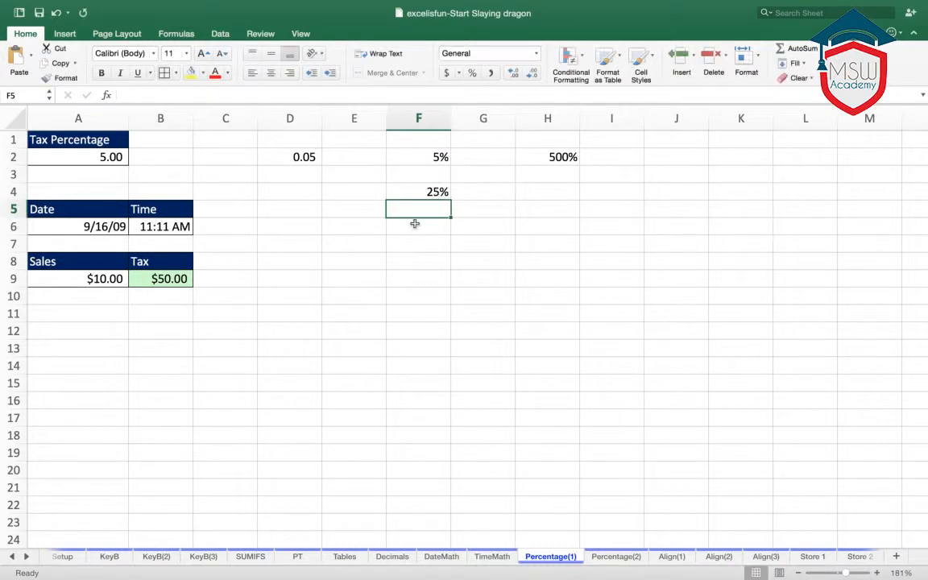
pyautogui.click(420, 190)
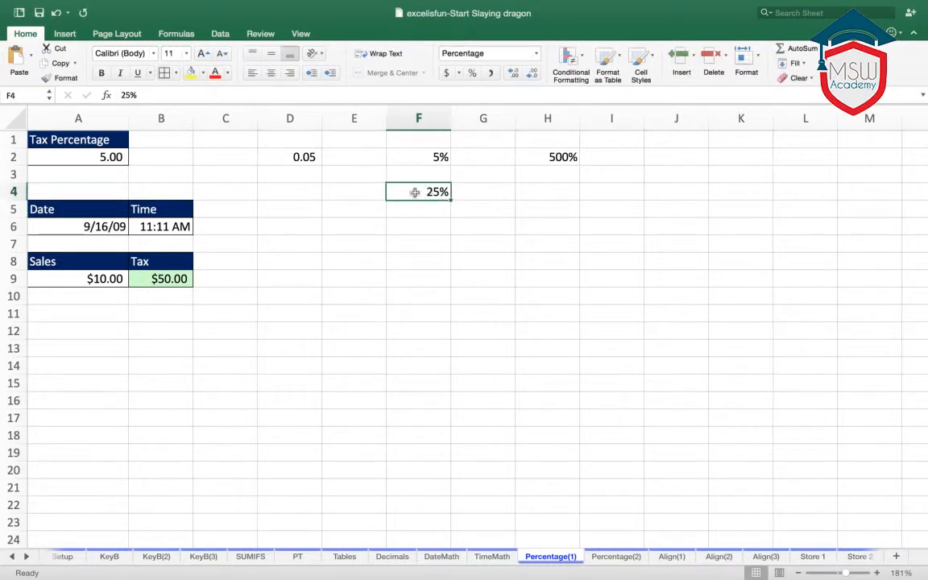
pyautogui.click(491, 74)
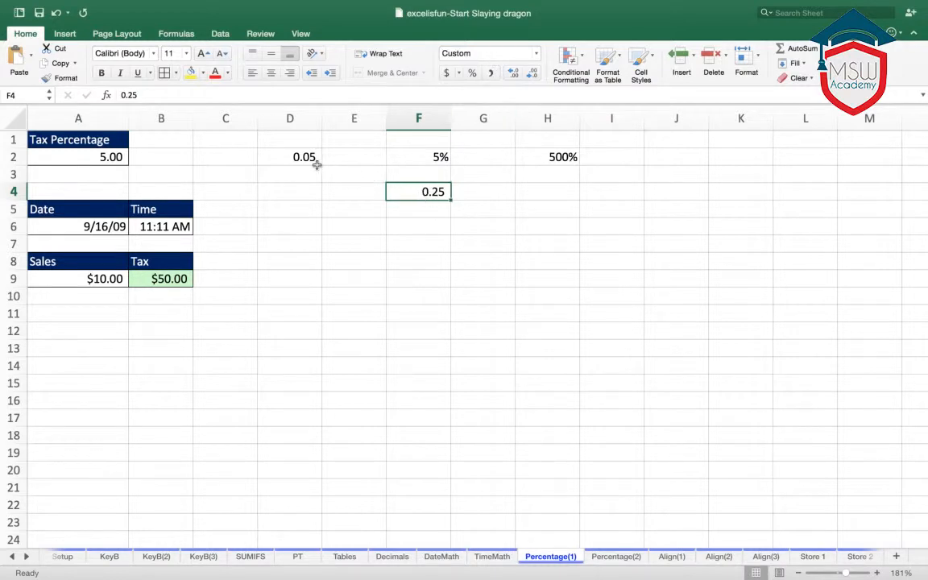
# - Enter 25 in cell G4 without a percent sign, and format the cell in percent style
pyautogui.click(498, 193)
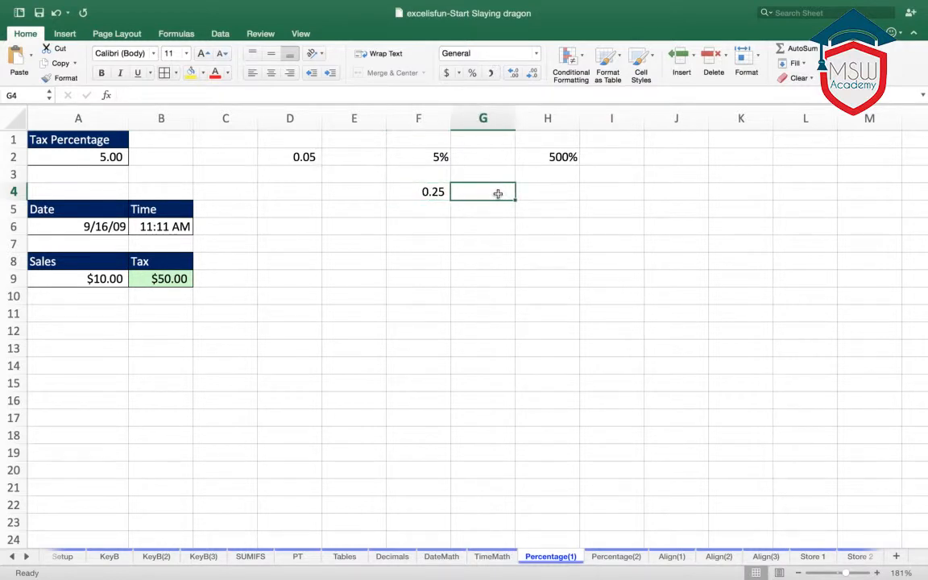
pyautogui.write('25')
pyautogui.press('Return')
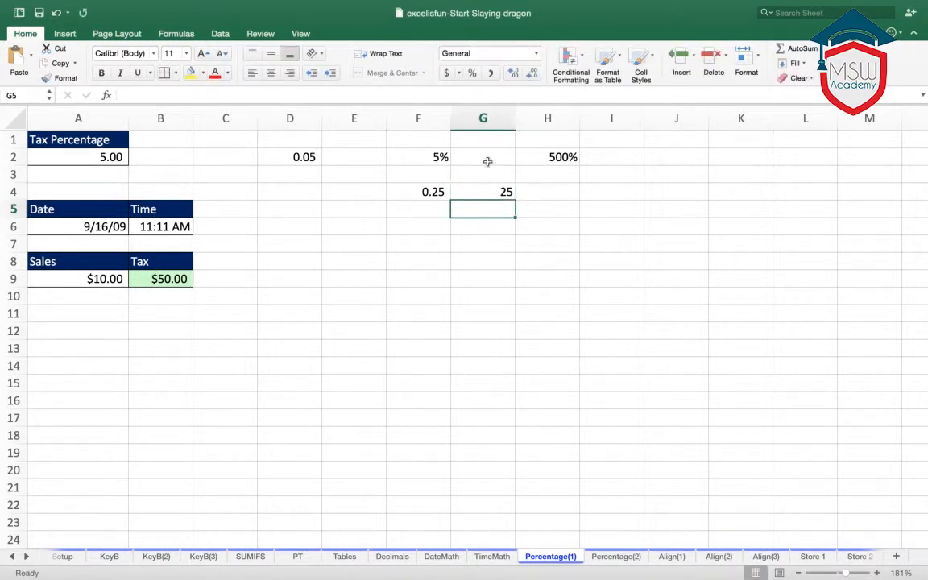
pyautogui.click(490, 191)
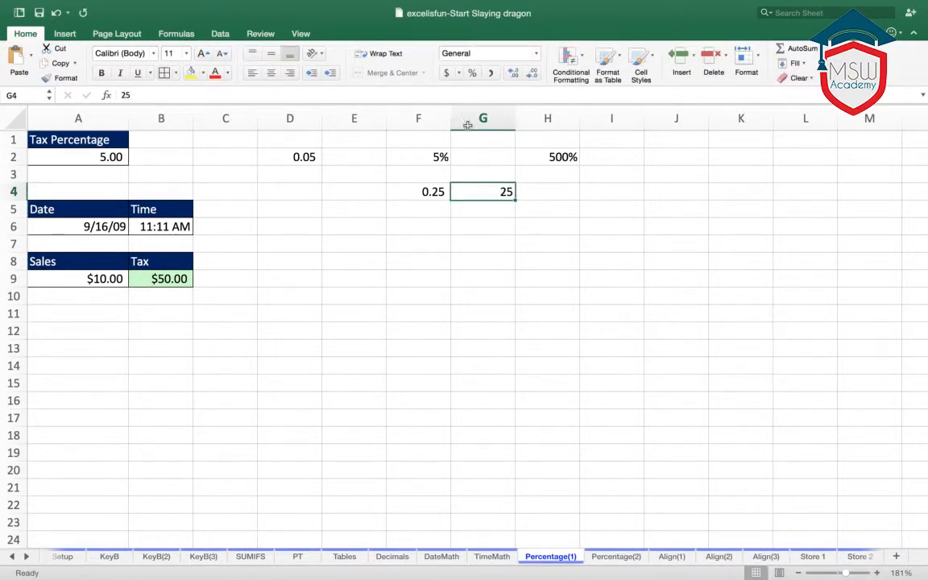
pyautogui.click(473, 74)
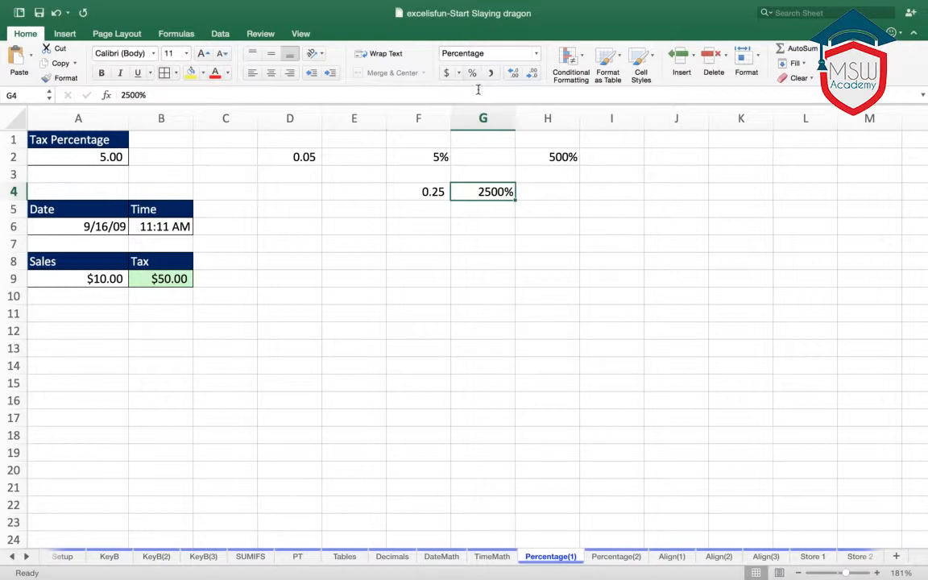
pyautogui.press('Return')
pyautogui.click(500, 144)
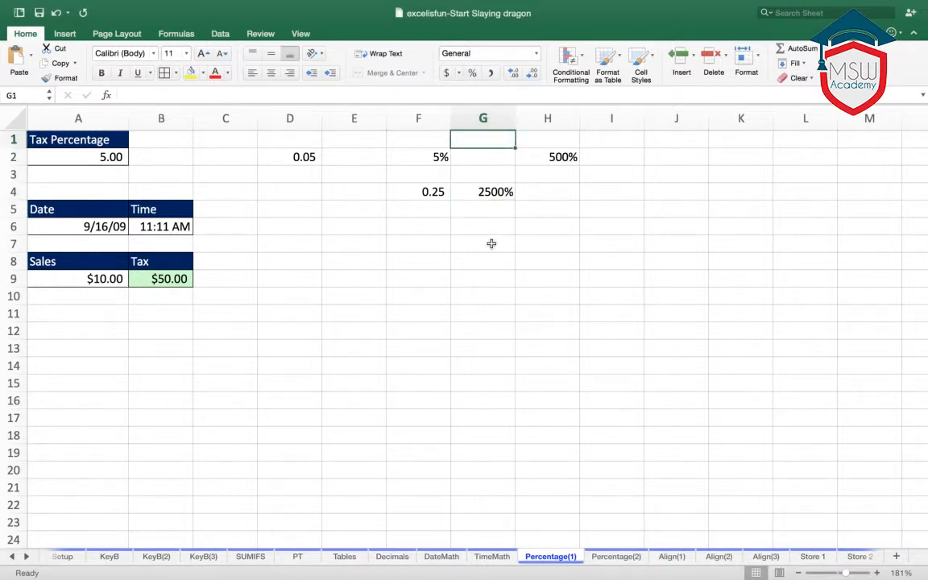
pyautogui.click(491, 244)
pyautogui.click(328, 308)
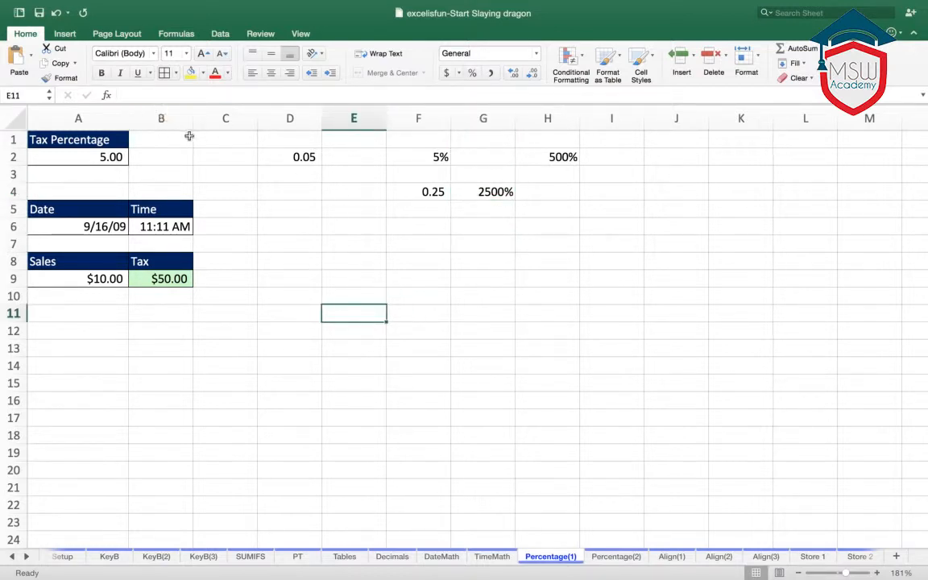
# - Clear all the example percentage entries in the range C1:H4
pyautogui.moveTo(229, 137); pyautogui.dragTo(533, 190)
pyautogui.press('Delete')
pyautogui.click(483, 324)
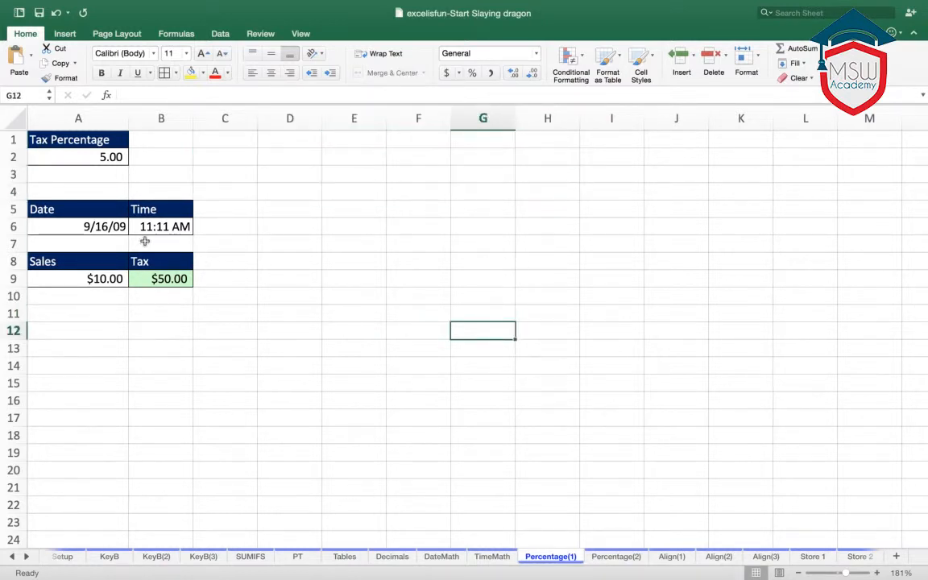
# - Inspect the date, time and sales cells and check the tax formula in B9
pyautogui.click(105, 226)
pyautogui.click(164, 226)
pyautogui.click(90, 261)
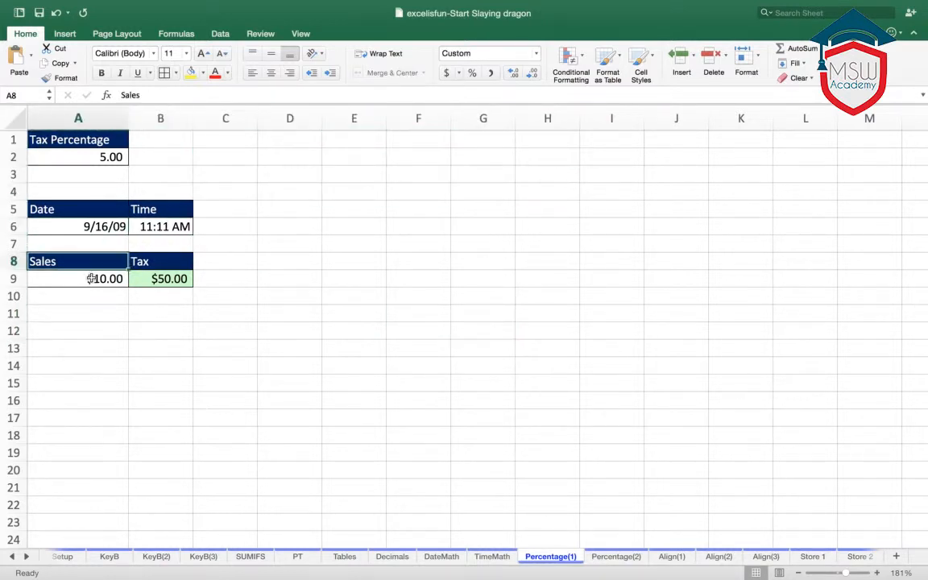
pyautogui.click(84, 279)
pyautogui.click(158, 280)
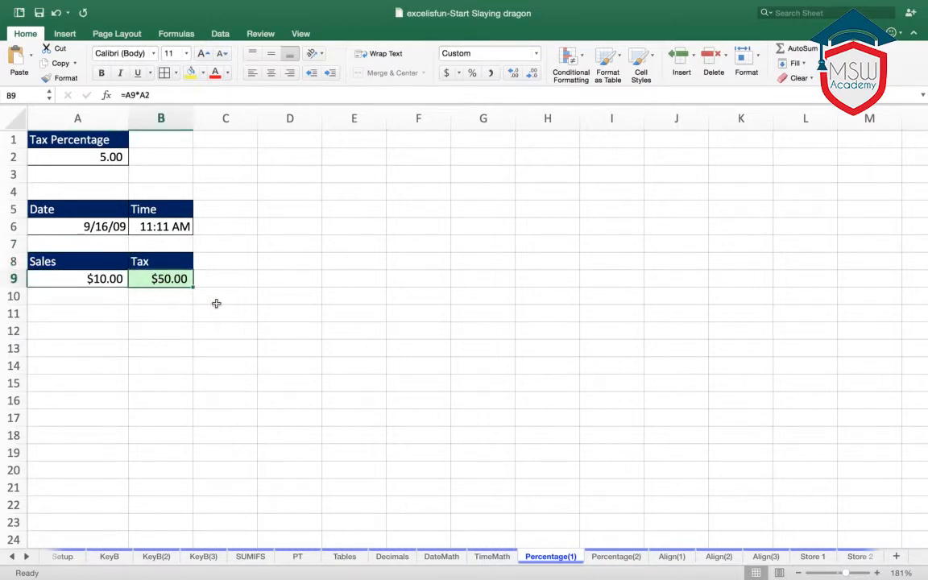
pyautogui.scroll(-1, 319, 398)
# - Open the Percentage(2) sheet and read the six percentage-entry situations at an enlarged view
pyautogui.click(626, 558)
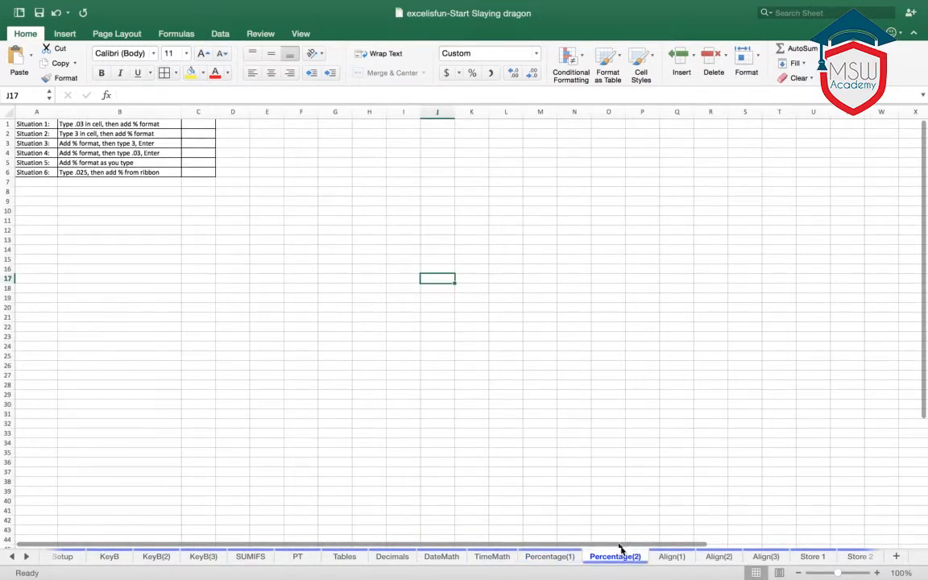
pyautogui.scroll(-5, 403, 370)
pyautogui.scroll(5, 398, 363)
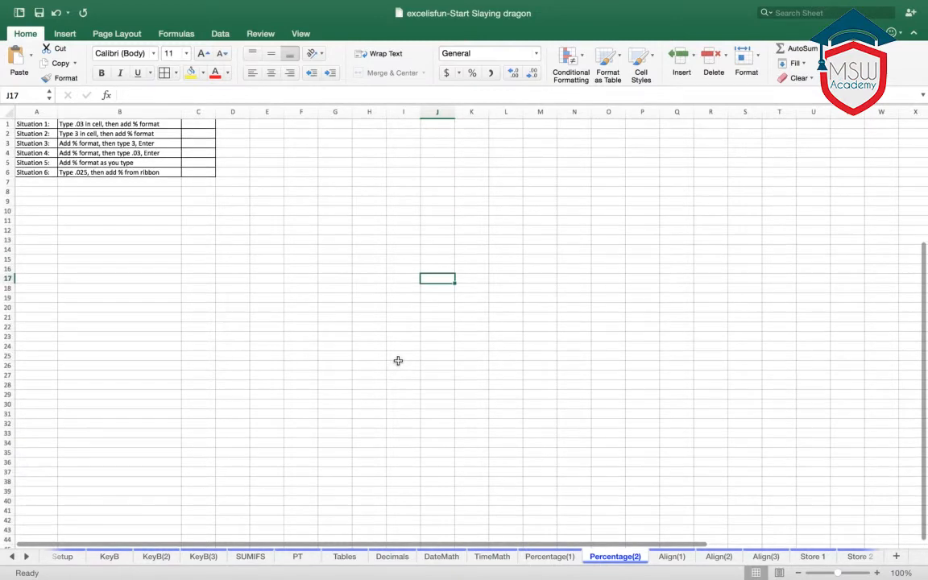
pyautogui.scroll(-1, 306, 304)
pyautogui.scroll(-1, 295, 297)
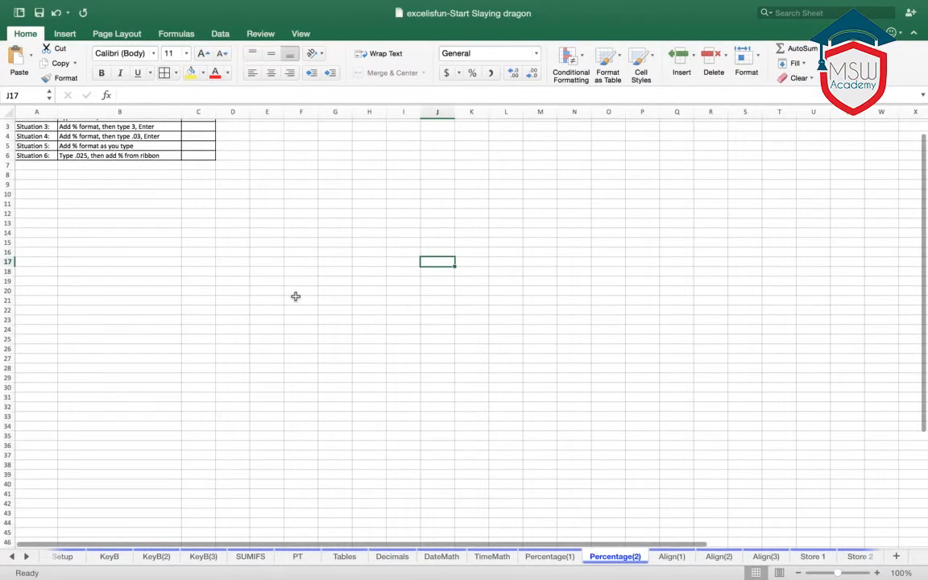
pyautogui.hscroll(1, 295, 296)
pyautogui.scroll(5, 296, 297)
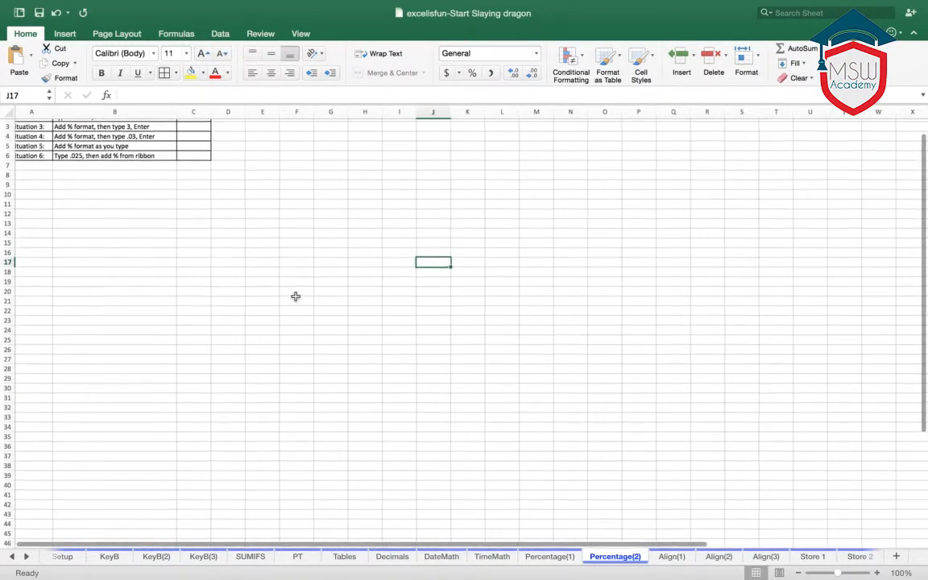
pyautogui.scroll(3, 340, 338)
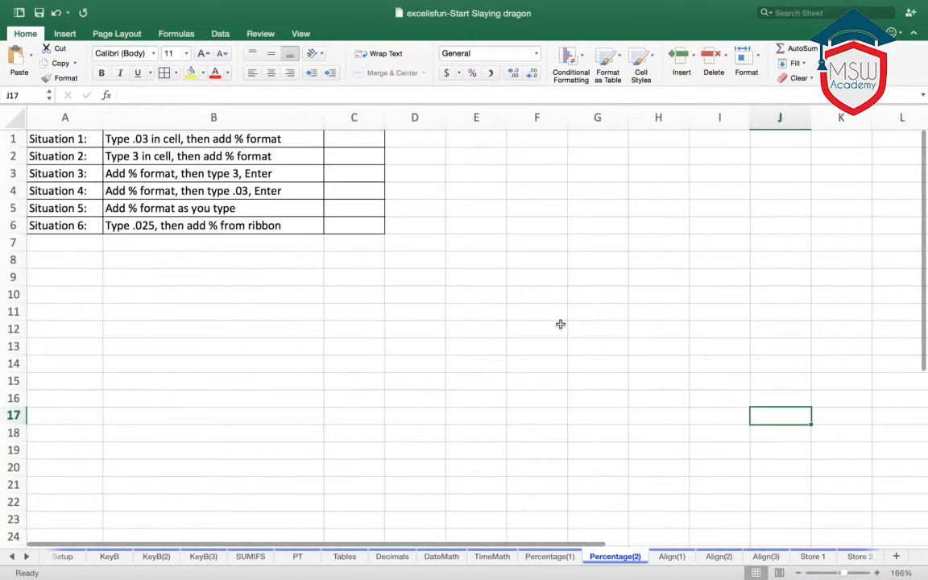
pyautogui.scroll(1, 559, 324)
pyautogui.scroll(3, 496, 294)
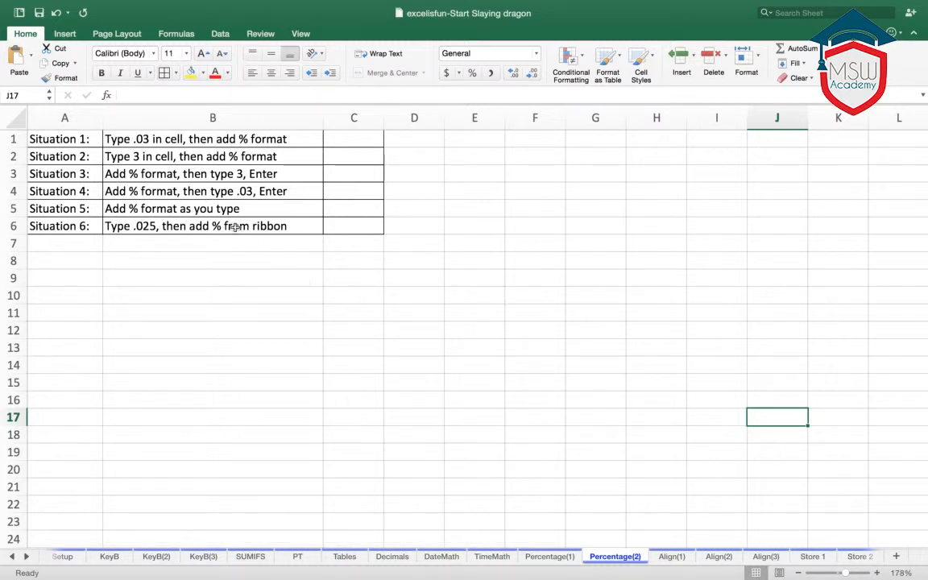
pyautogui.scroll(-1, 243, 257)
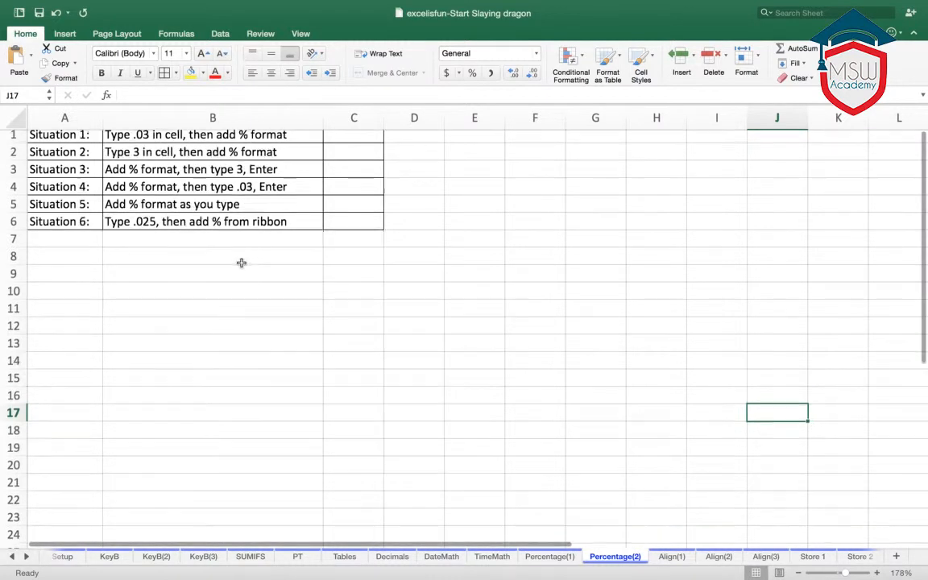
pyautogui.scroll(1, 242, 264)
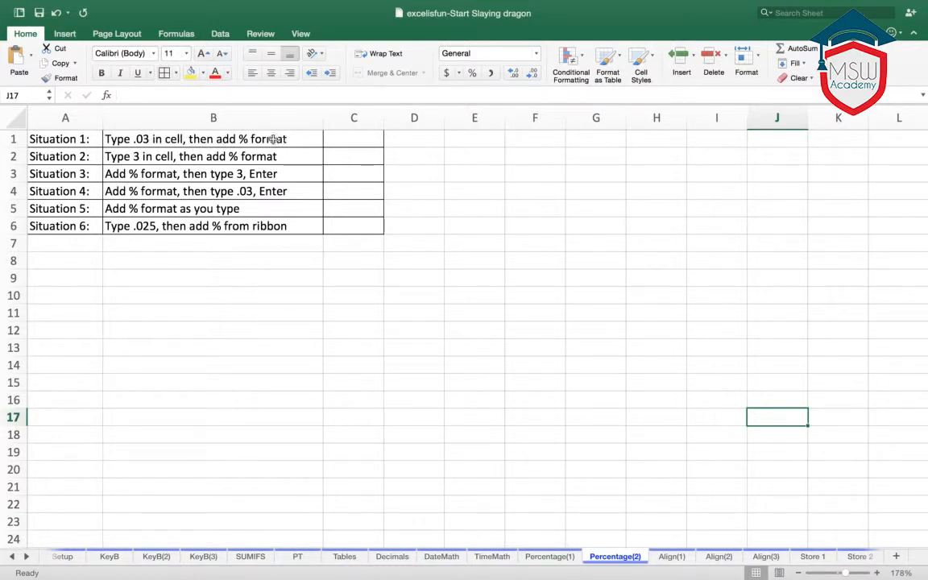
# - Enter 3 in cell C1 beside Situation 1 and format it in percent style
pyautogui.click(361, 142)
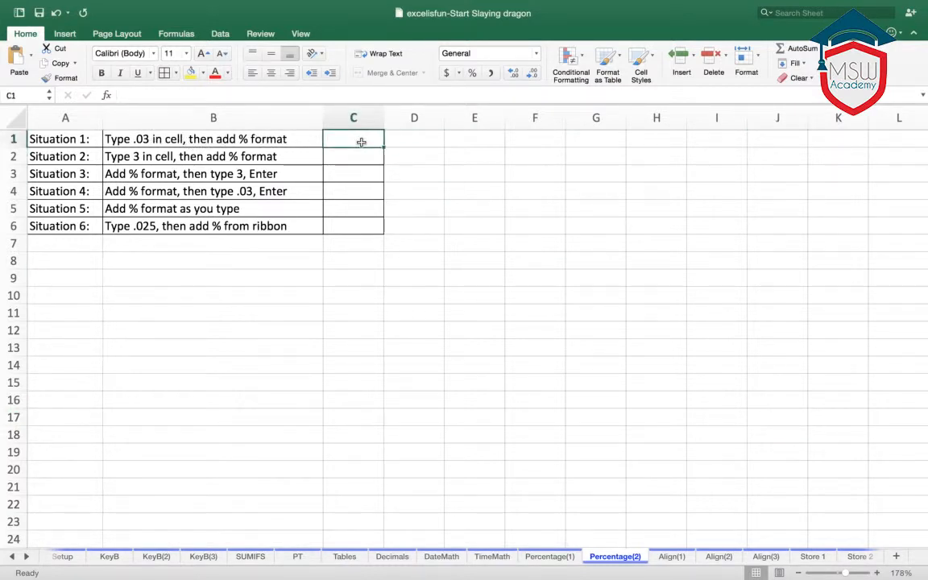
pyautogui.write('3')
pyautogui.click(481, 218)
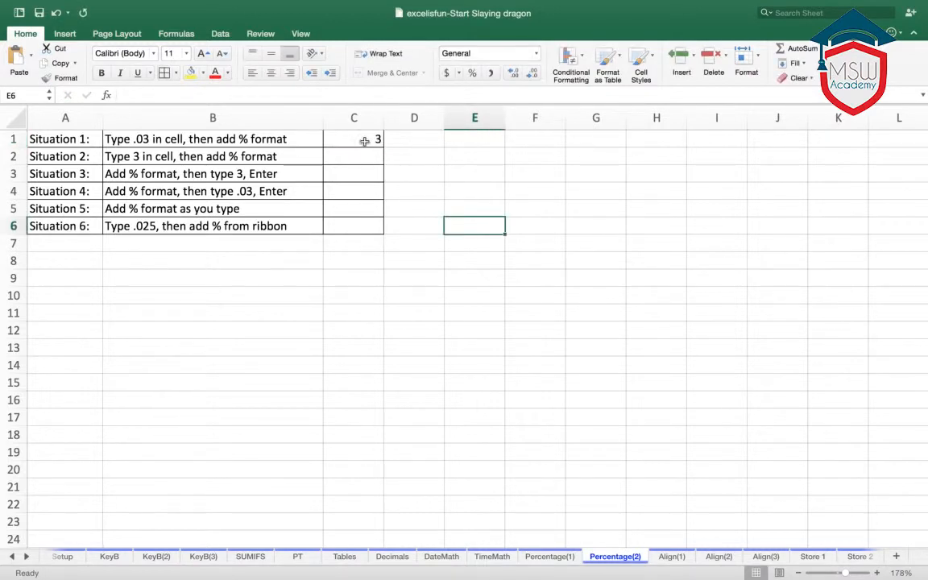
pyautogui.click(363, 141)
pyautogui.click(472, 72)
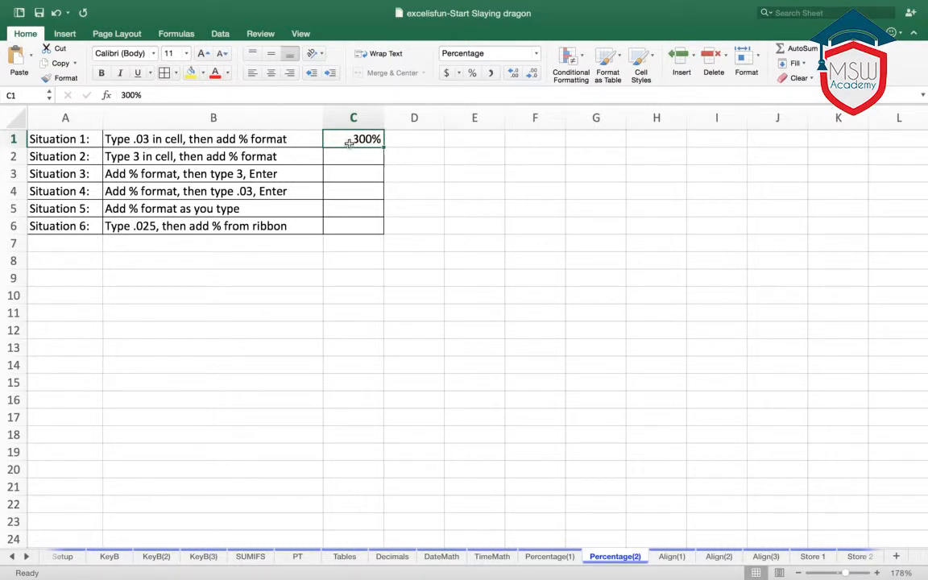
# - Replace the entry in cell C1 with 0.03% and increase its displayed precision to two decimals
pyautogui.write('0.03')
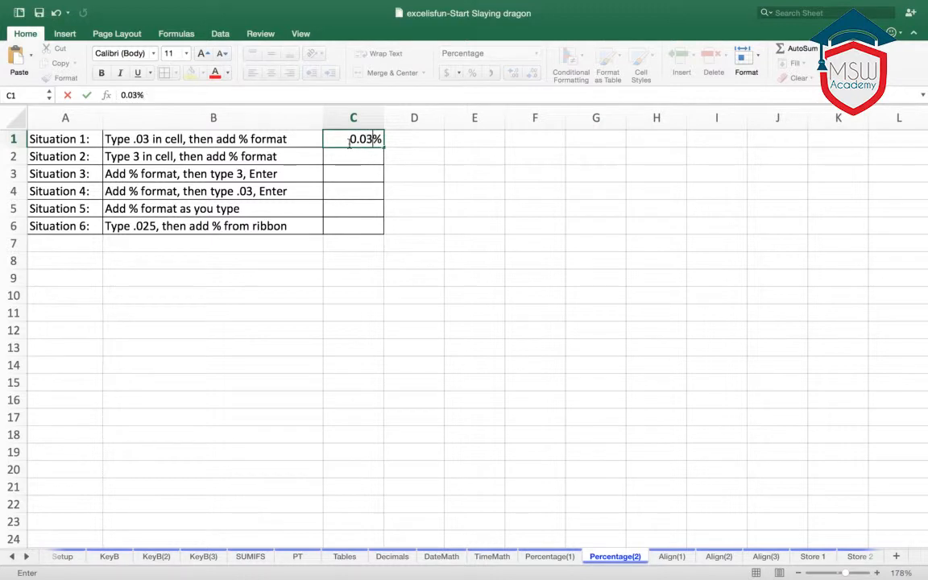
pyautogui.press('Return')
pyautogui.click(344, 138)
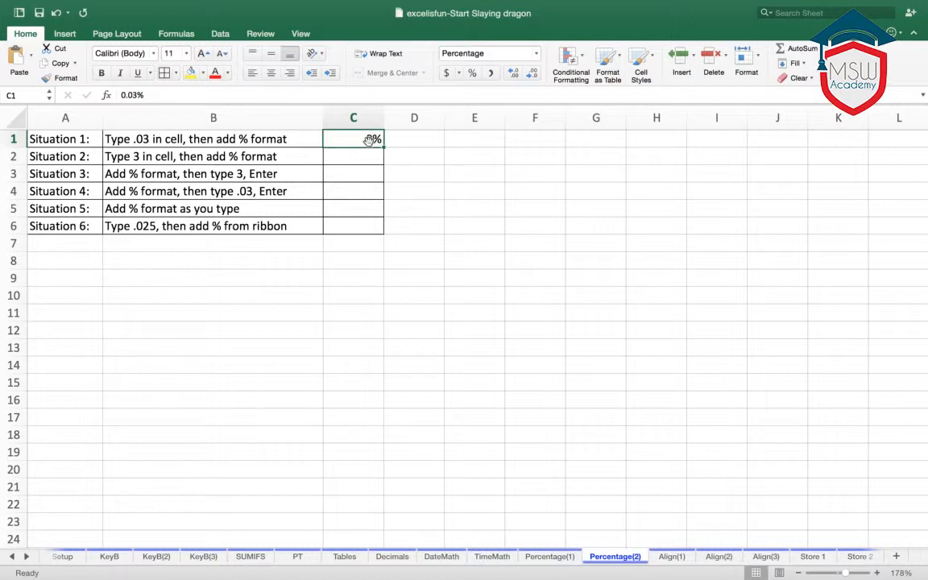
pyautogui.click(464, 191)
pyautogui.click(359, 141)
pyautogui.scroll(-1, 394, 174)
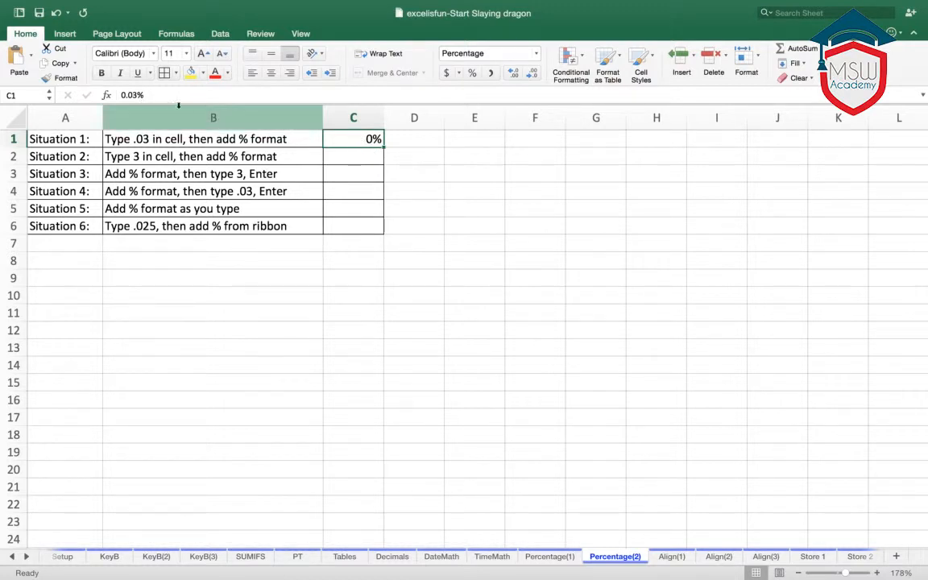
pyautogui.click(515, 75)
pyautogui.click(515, 74)
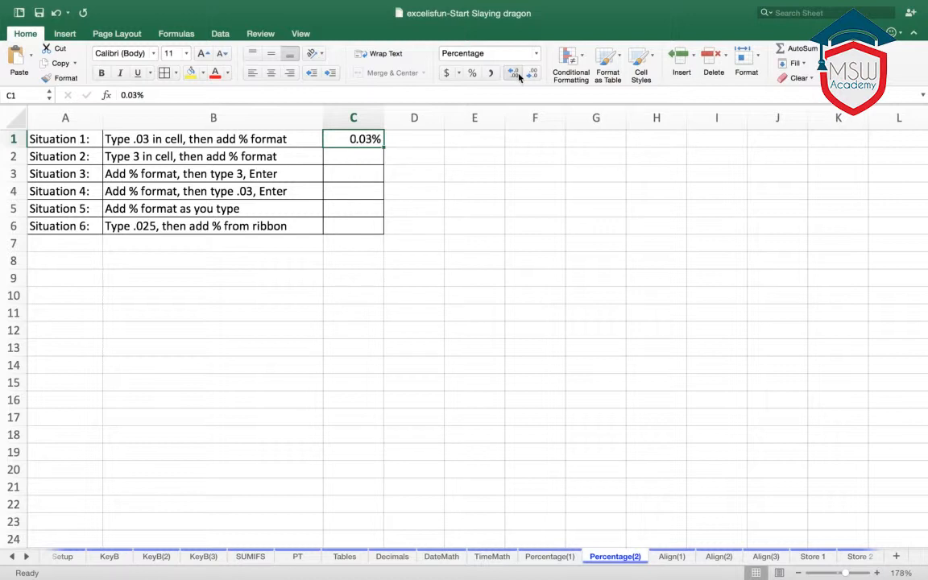
pyautogui.click(535, 191)
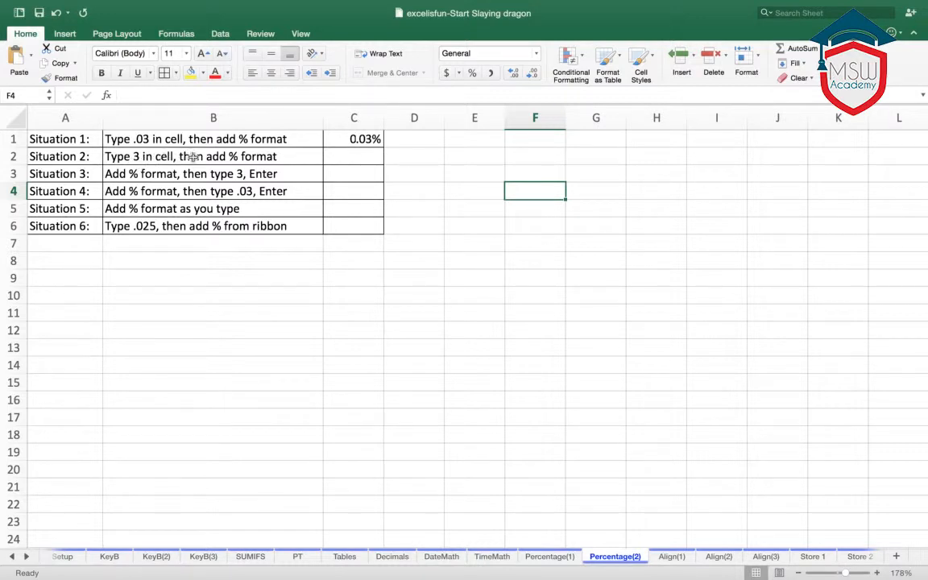
# - Enter 3% in cell C2 for Situation 2, including the percent sign
pyautogui.click(366, 156)
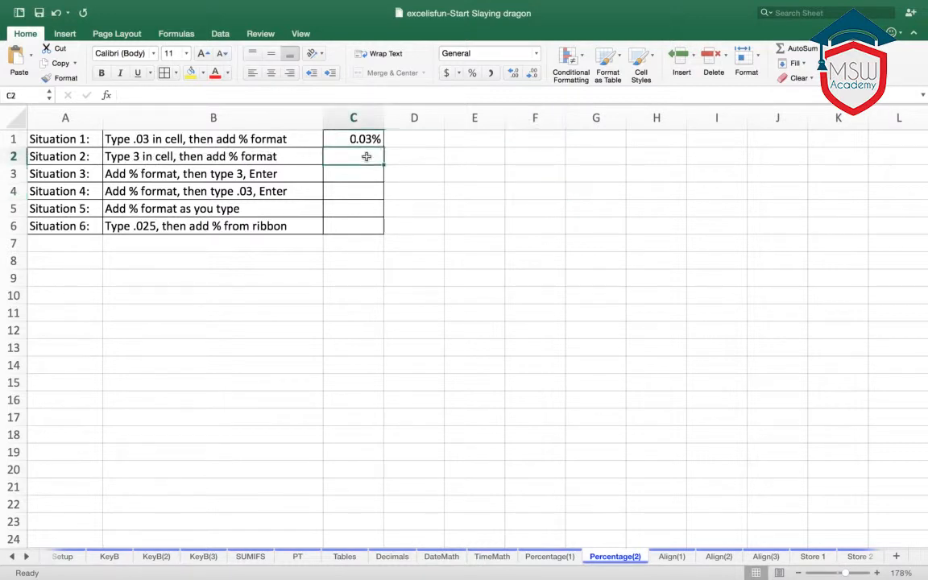
pyautogui.write('3')
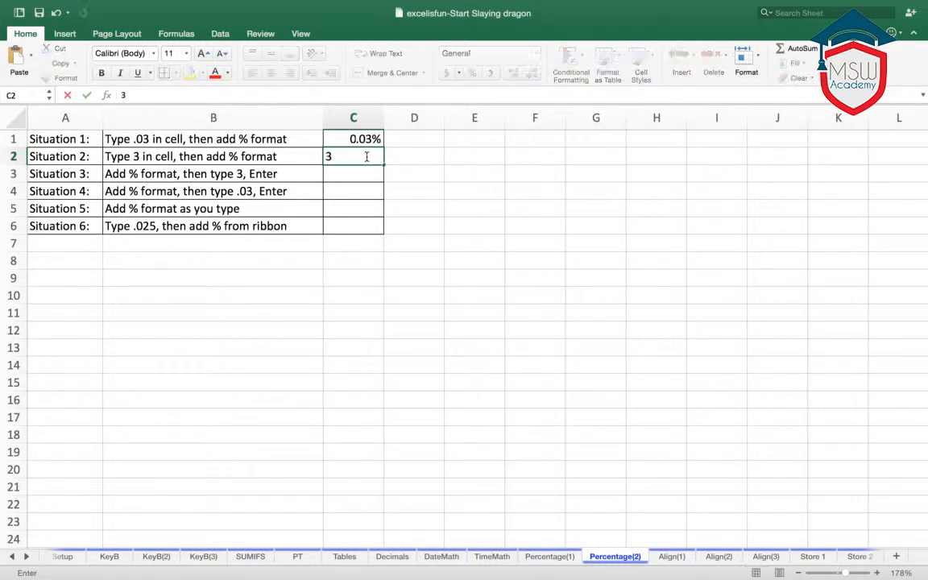
pyautogui.write('%')
pyautogui.press('Return')
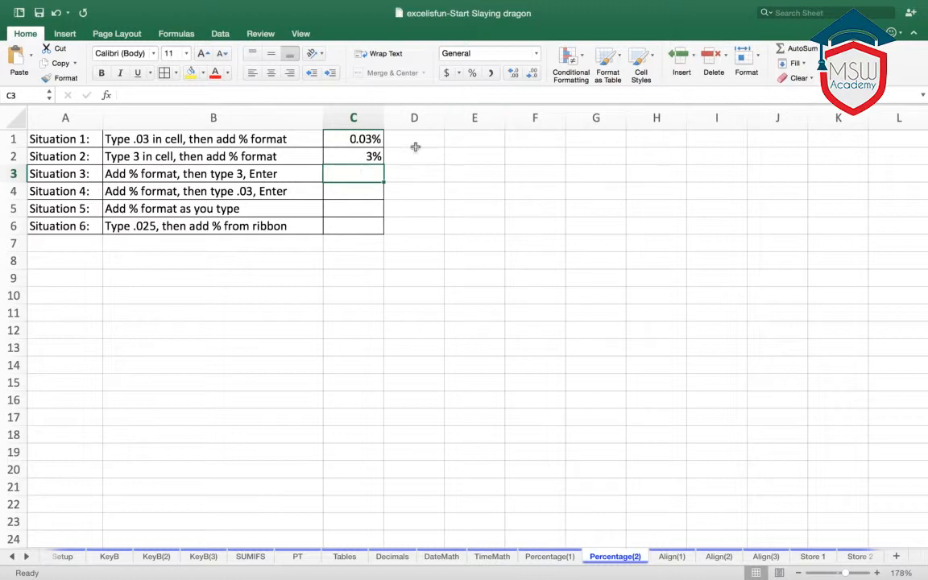
# - Format cell C3 in percent style and enter 3 for Situation 3
pyautogui.click(472, 74)
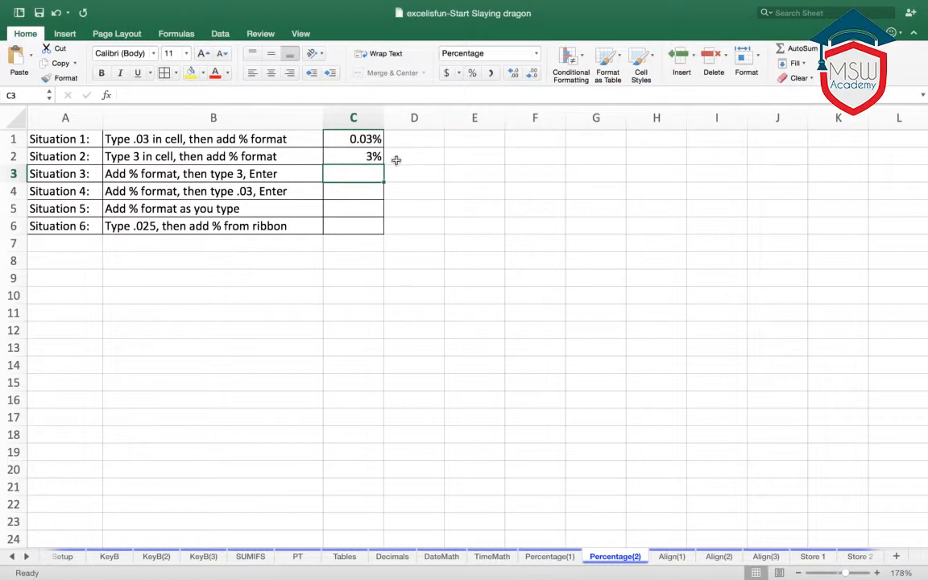
pyautogui.write('3')
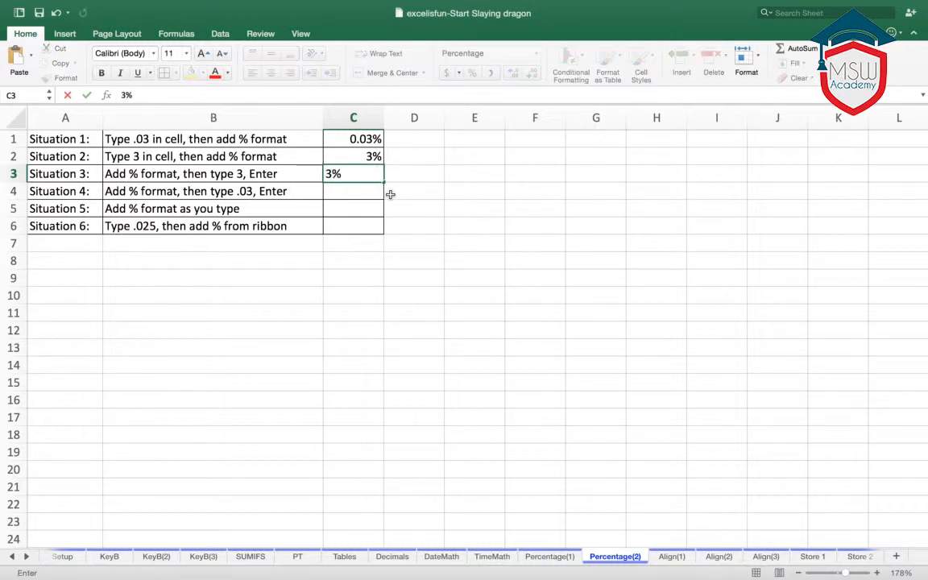
pyautogui.press('Return')
pyautogui.click(472, 209)
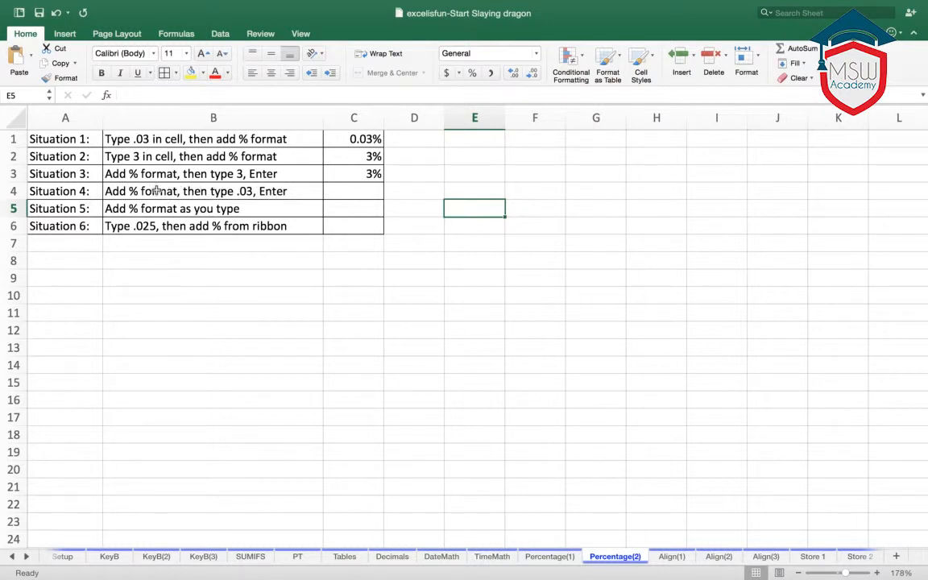
# - Format cell C4 in percent style and enter 0.03, with the leading zero, for Situation 4
pyautogui.click(363, 194)
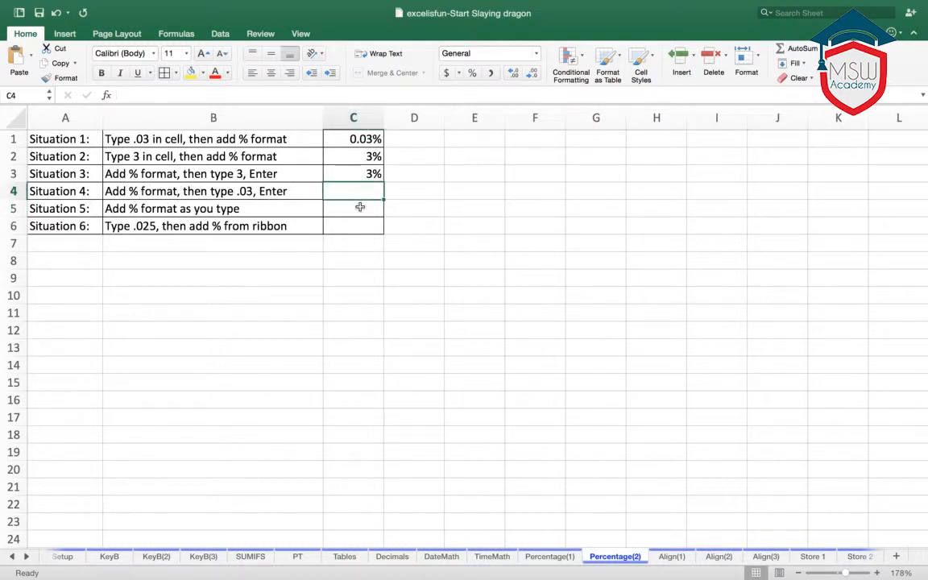
pyautogui.click(471, 74)
pyautogui.write('0.0')
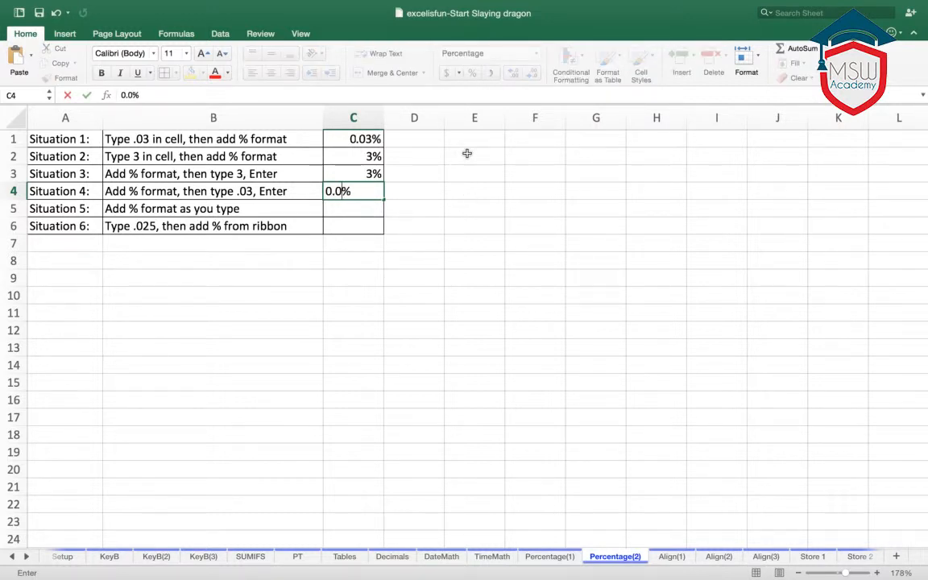
pyautogui.write('3')
pyautogui.press('Return')
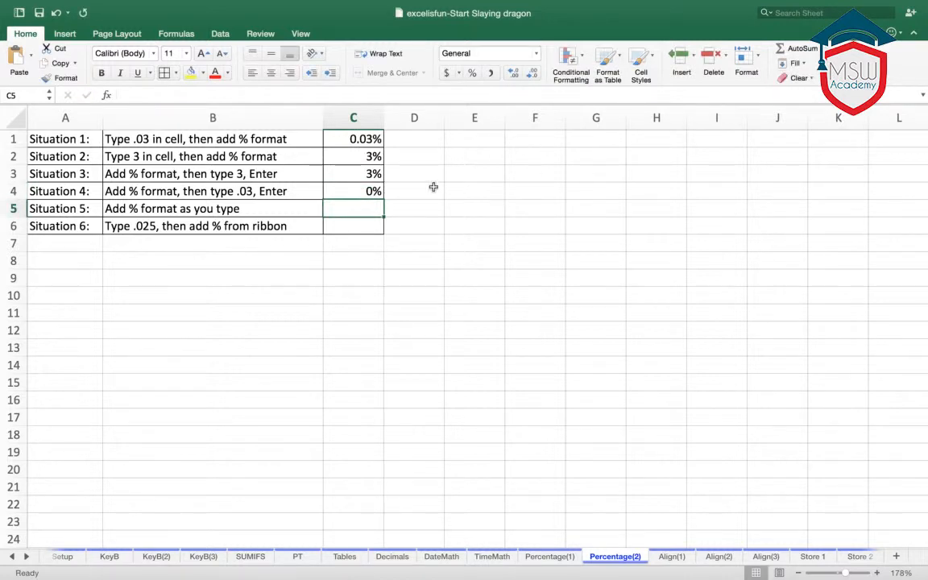
# - Replace the entry in cell C4 with .03, without the leading zero, and compare it with cell C3
pyautogui.click(337, 185)
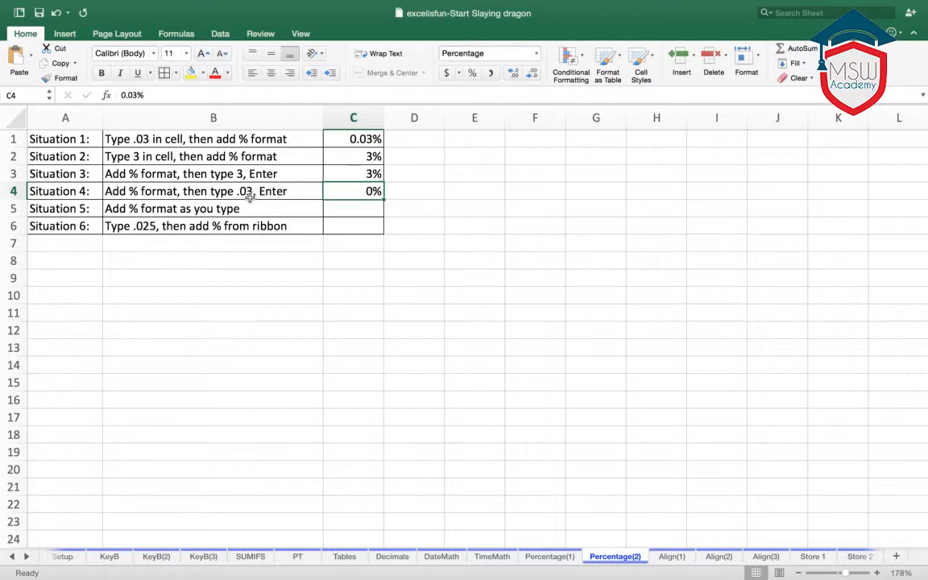
pyautogui.write('.')
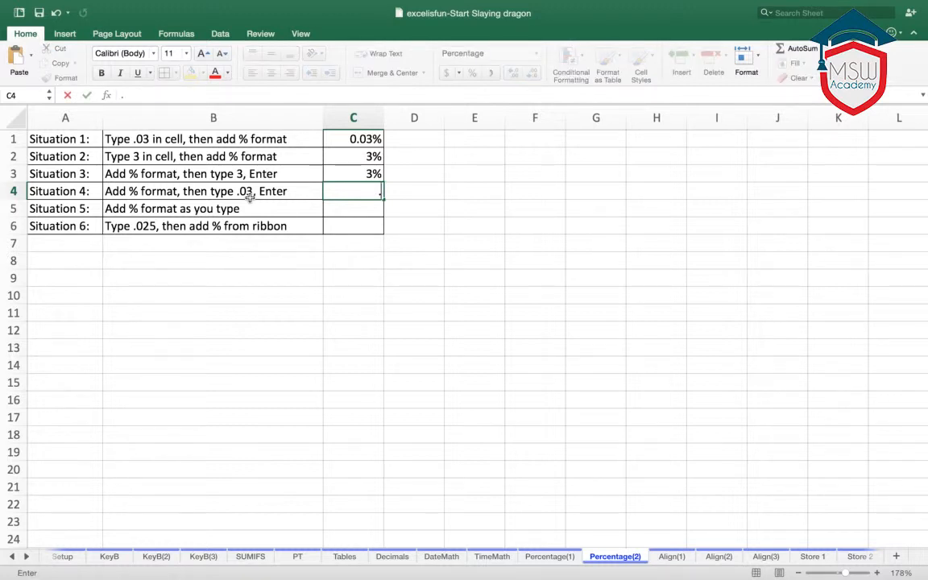
pyautogui.write('03')
pyautogui.press('Return')
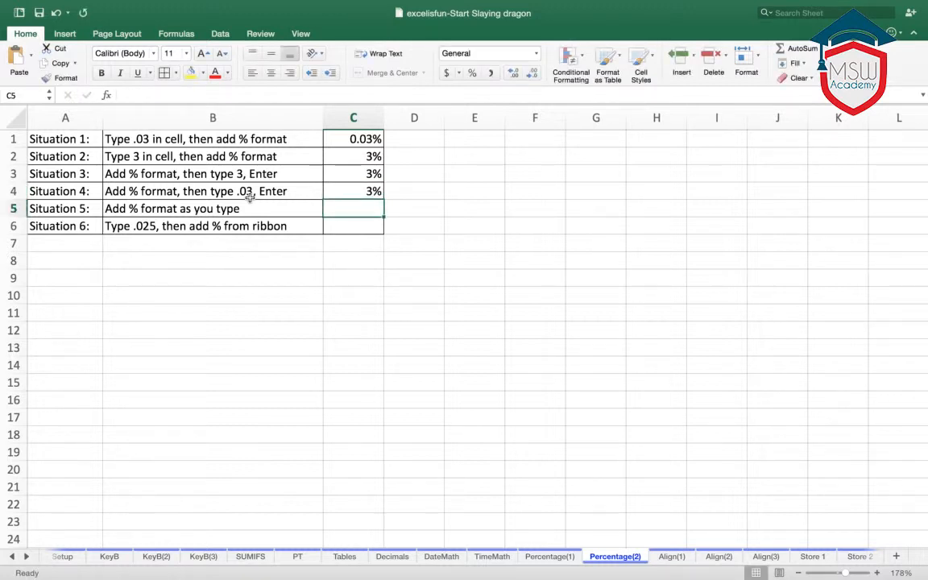
pyautogui.click(352, 194)
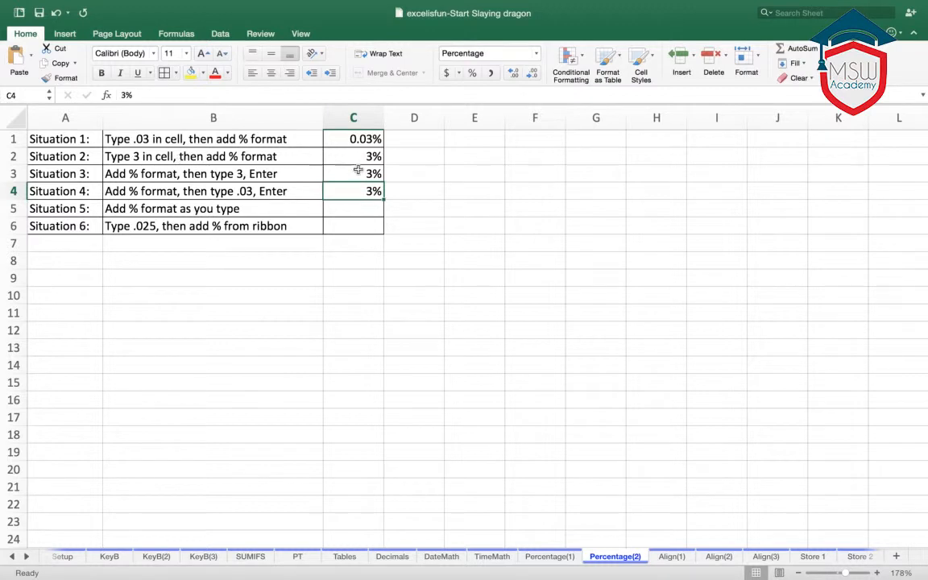
pyautogui.click(360, 174)
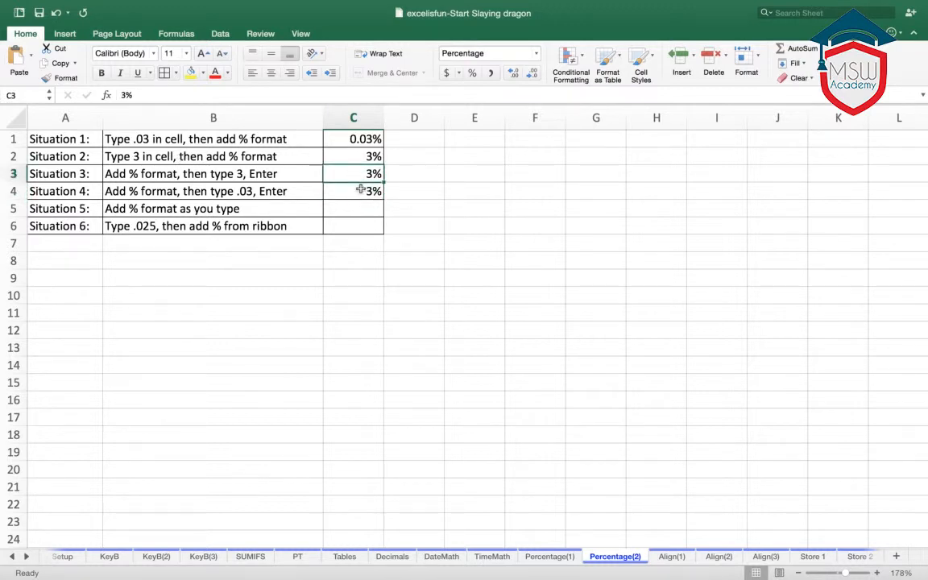
pyautogui.click(360, 189)
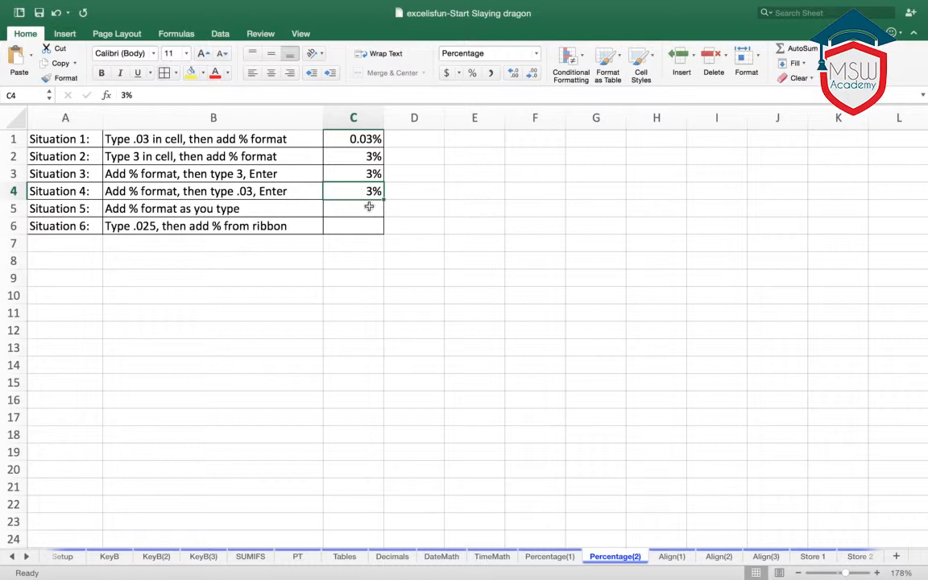
pyautogui.click(369, 207)
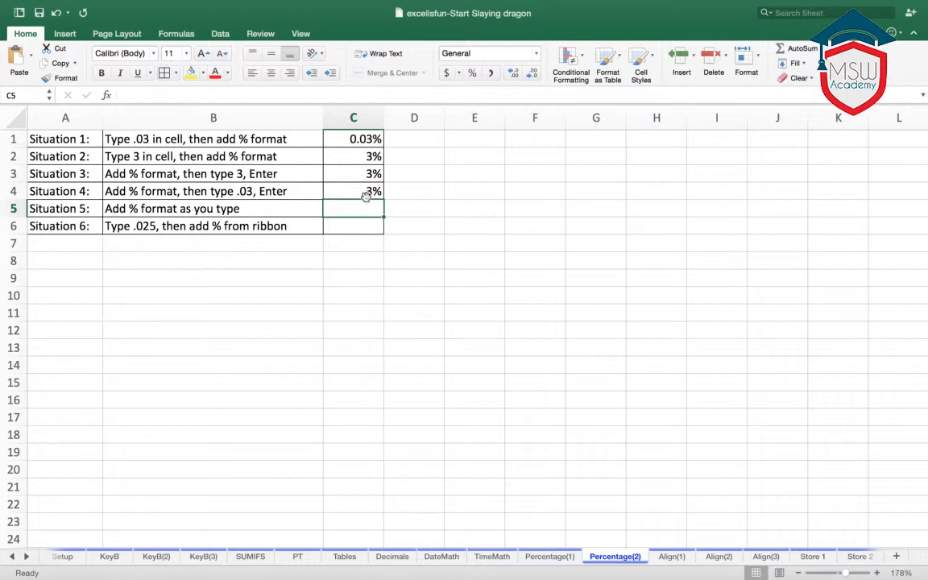
# - Enter .03 in cell E2, append a percent sign to it, and check the stored value
pyautogui.click(476, 157)
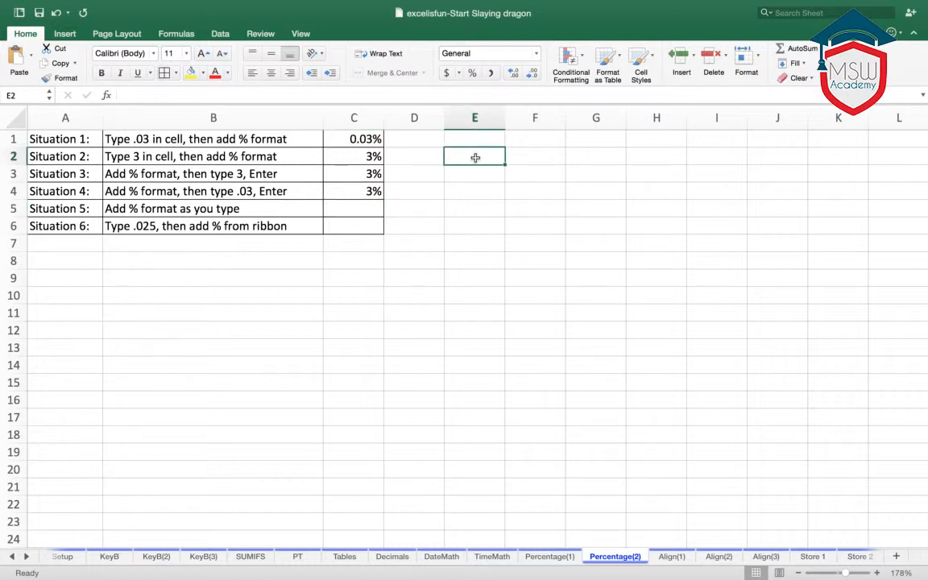
pyautogui.write('.03')
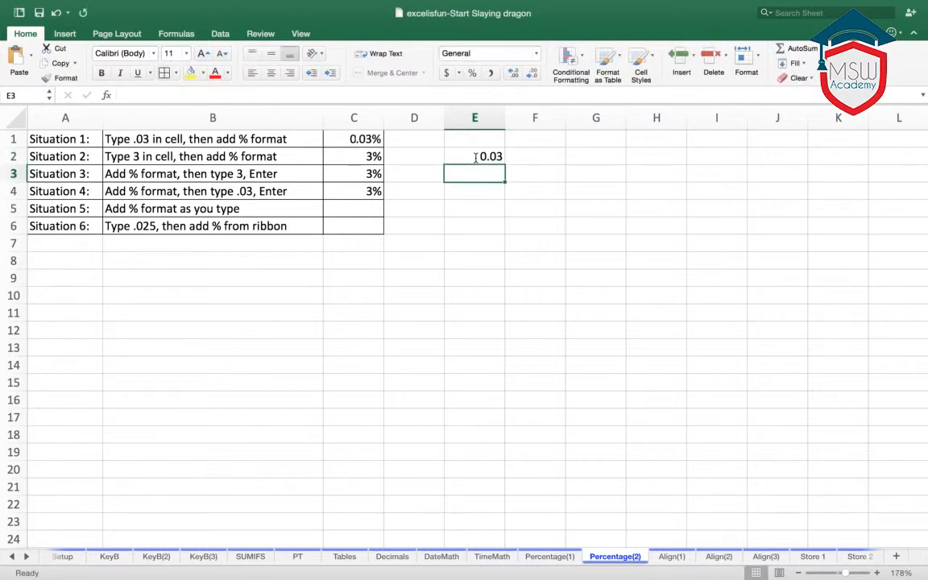
pyautogui.click(497, 157)
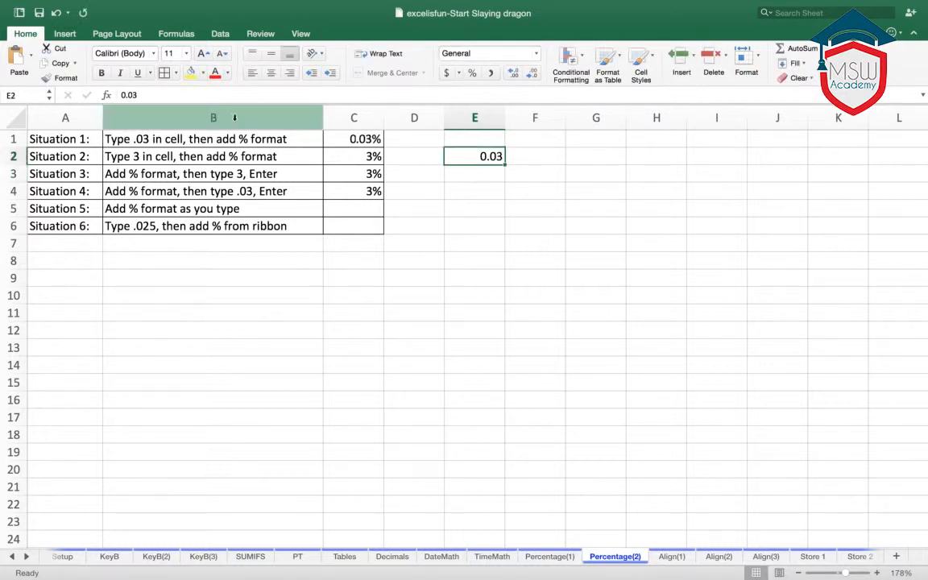
pyautogui.press('F2')
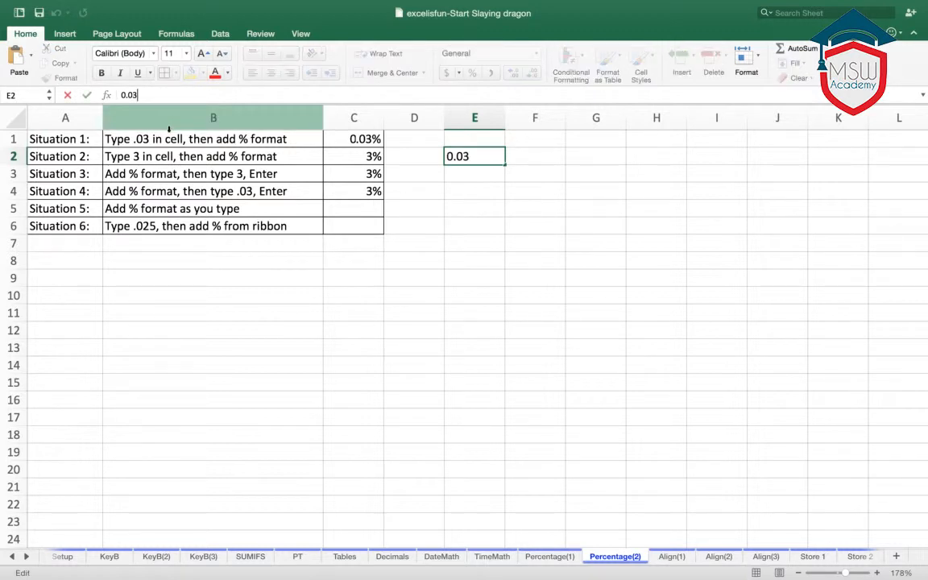
pyautogui.write('%')
pyautogui.press('Return')
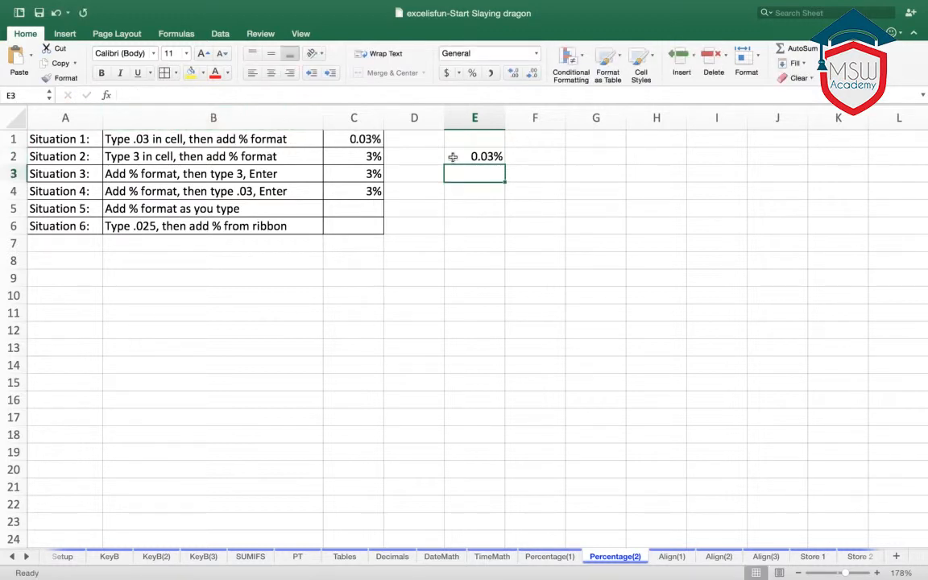
pyautogui.click(453, 157)
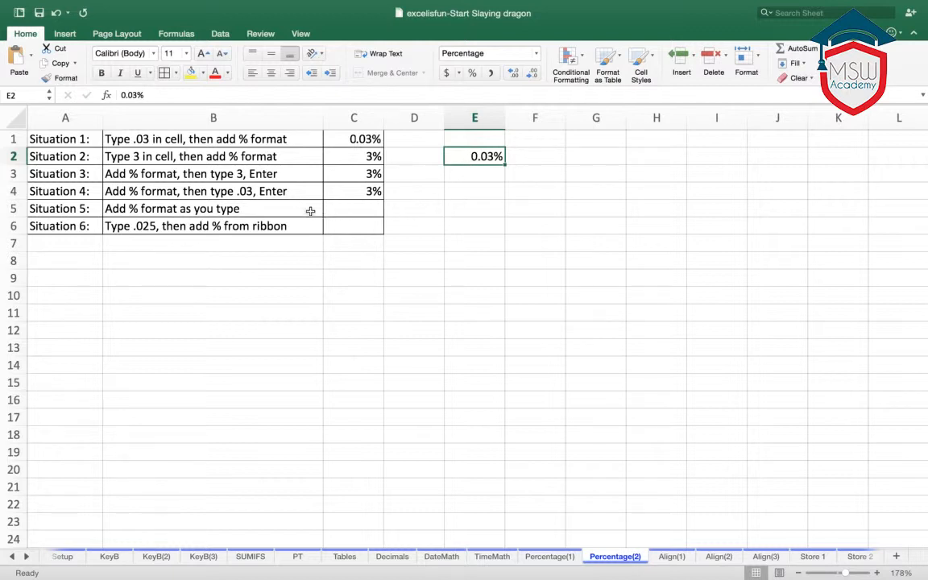
# - Format cell F2 in percent style, enter 0.03 with the leading zero, and show it with two decimals
pyautogui.click(529, 159)
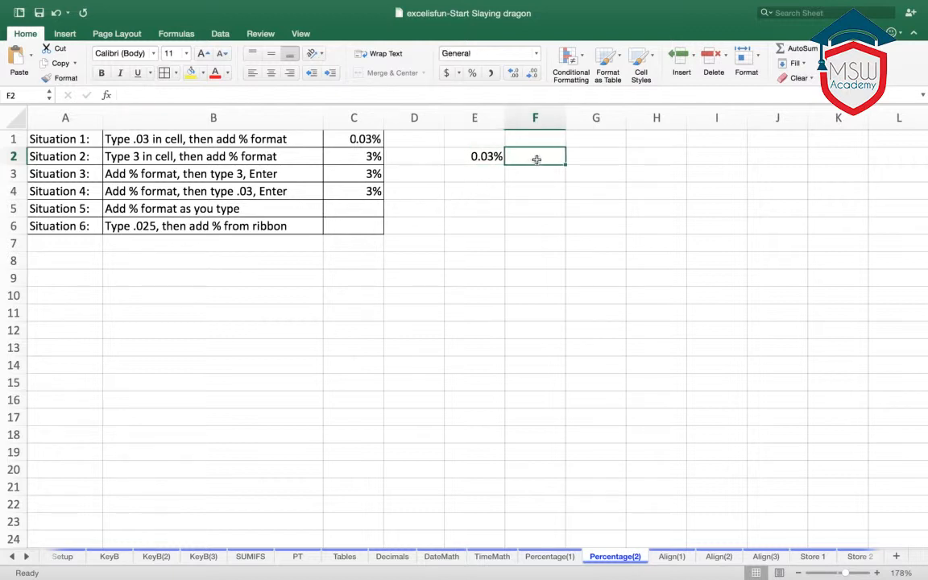
pyautogui.click(473, 73)
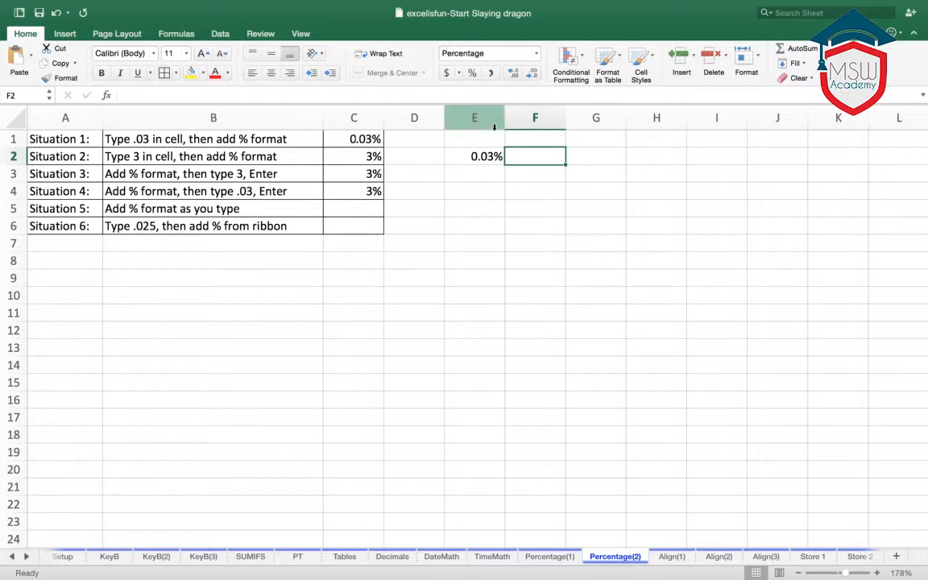
pyautogui.write('0.03')
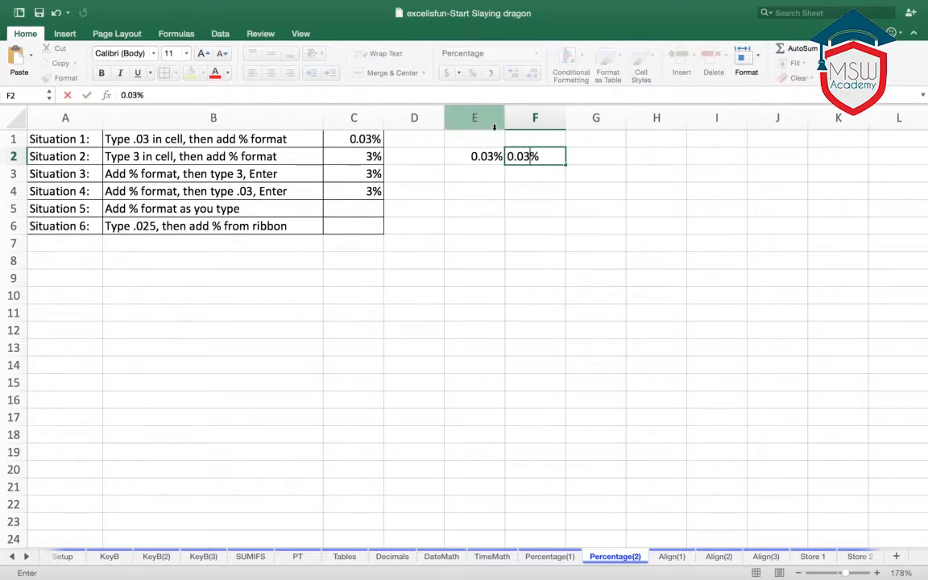
pyautogui.press('Return')
pyautogui.click(532, 155)
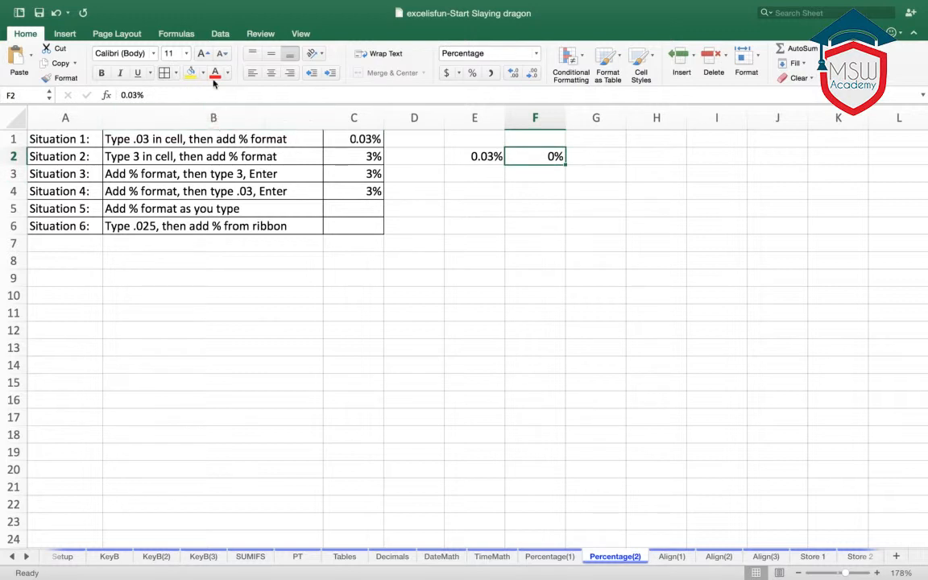
pyautogui.click(513, 73)
pyautogui.click(513, 72)
pyautogui.click(568, 224)
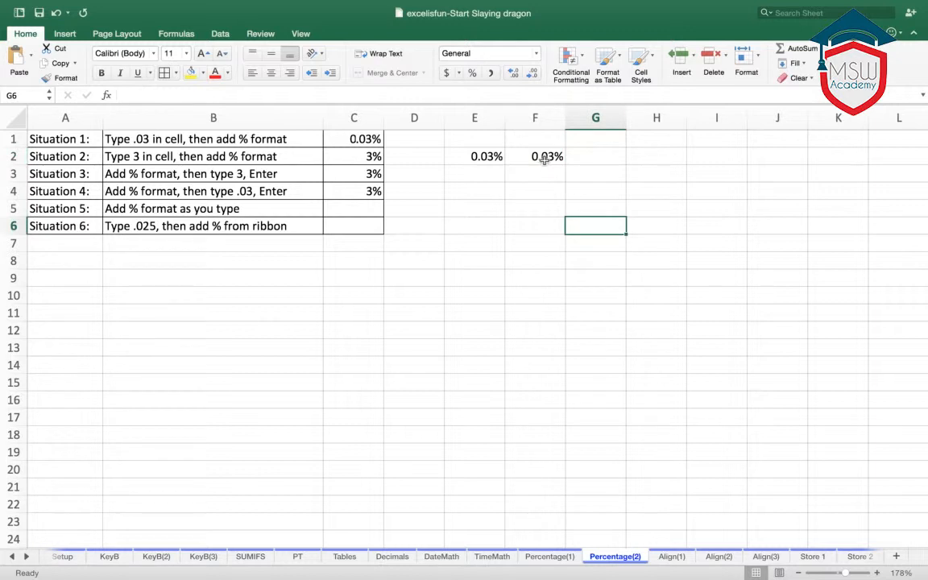
pyautogui.click(543, 161)
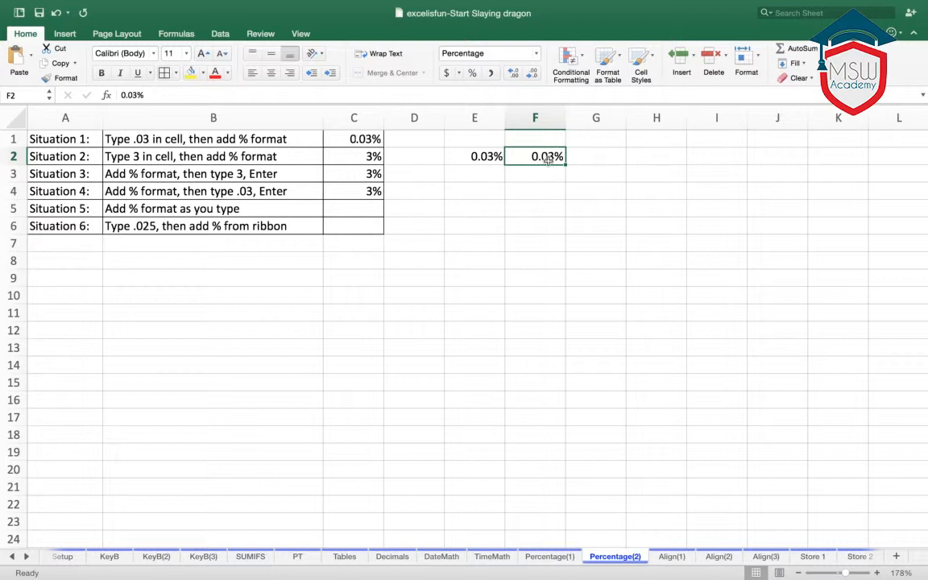
# - Format cell E3 in percent style and enter .03 without a leading zero
pyautogui.scroll(-1, 543, 160)
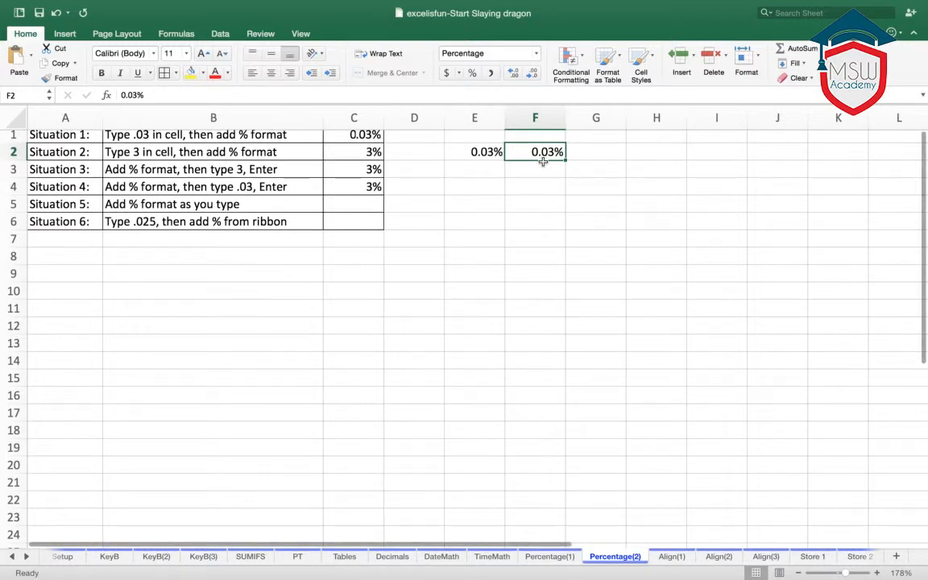
pyautogui.scroll(4, 546, 176)
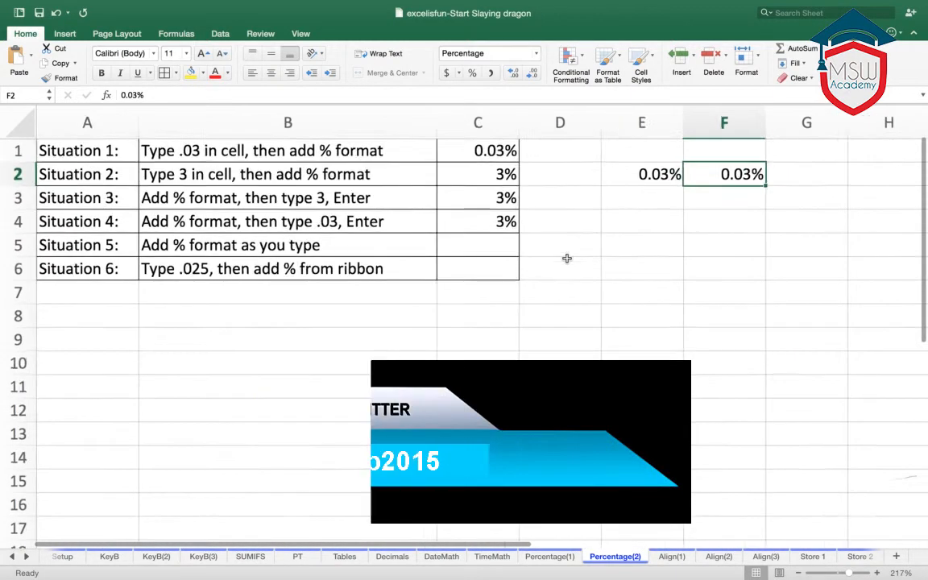
pyautogui.scroll(2, 684, 306)
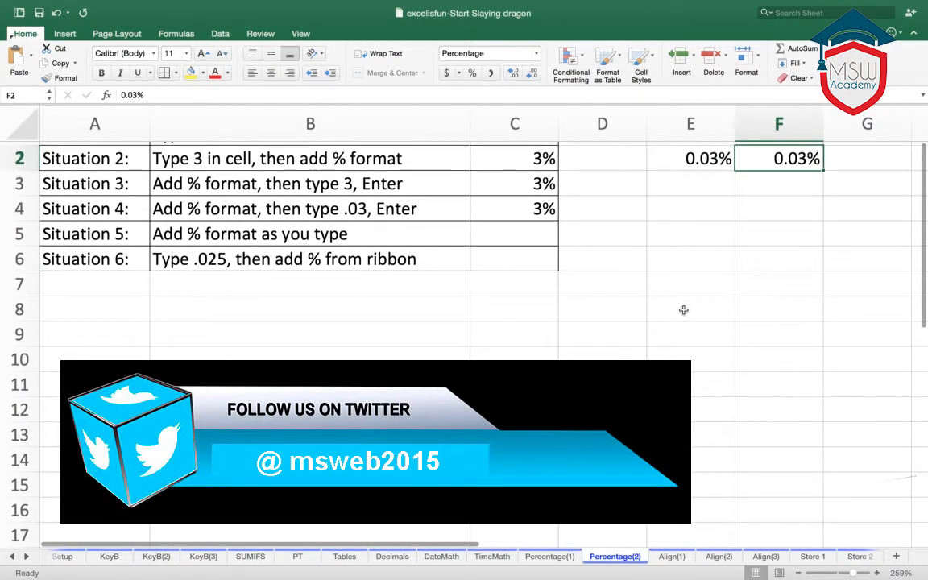
pyautogui.scroll(-2, 683, 310)
pyautogui.scroll(3, 684, 309)
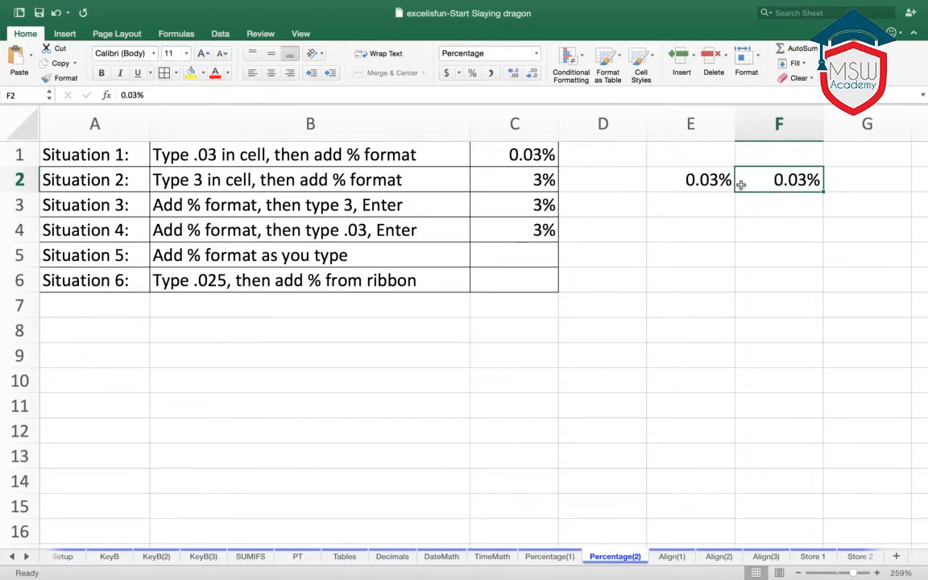
pyautogui.click(704, 185)
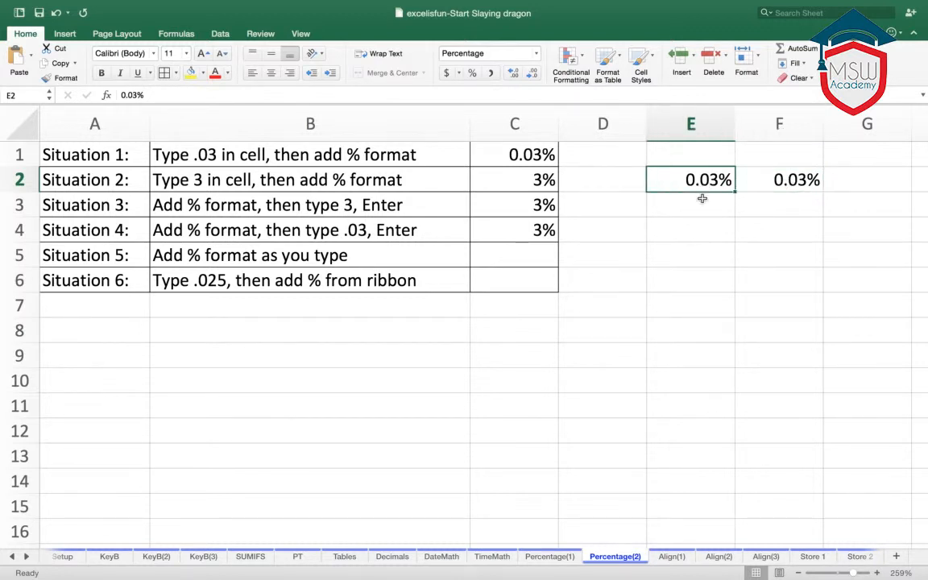
pyautogui.click(698, 210)
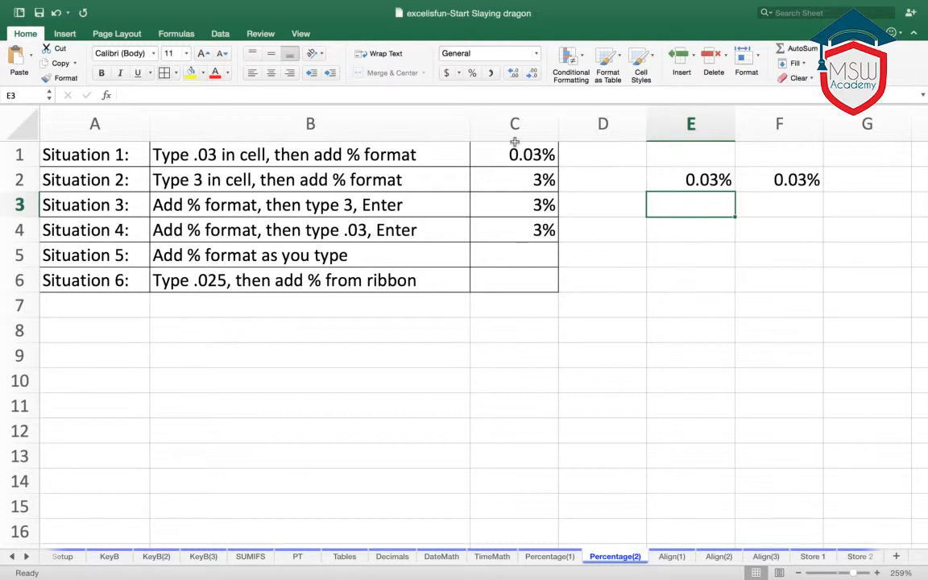
pyautogui.click(472, 72)
pyautogui.write('.03')
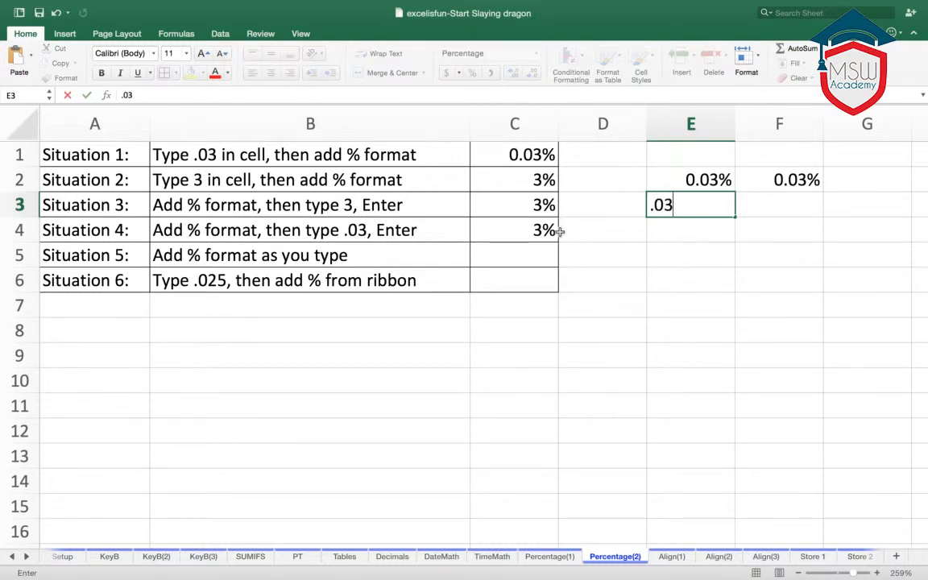
pyautogui.press('Return')
# - Replace the entry in cell E3 with 0.03, including the leading zero
pyautogui.click(703, 207)
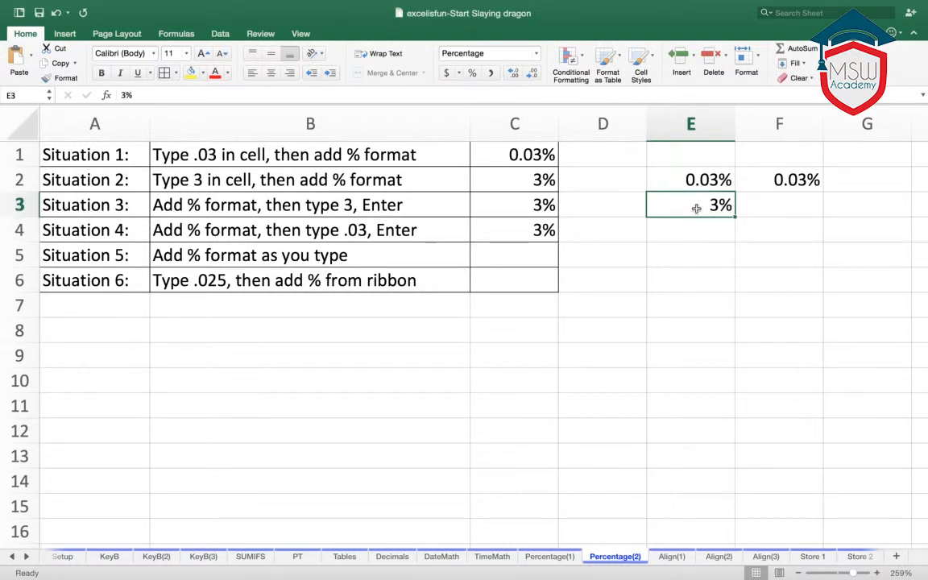
pyautogui.write('0.03')
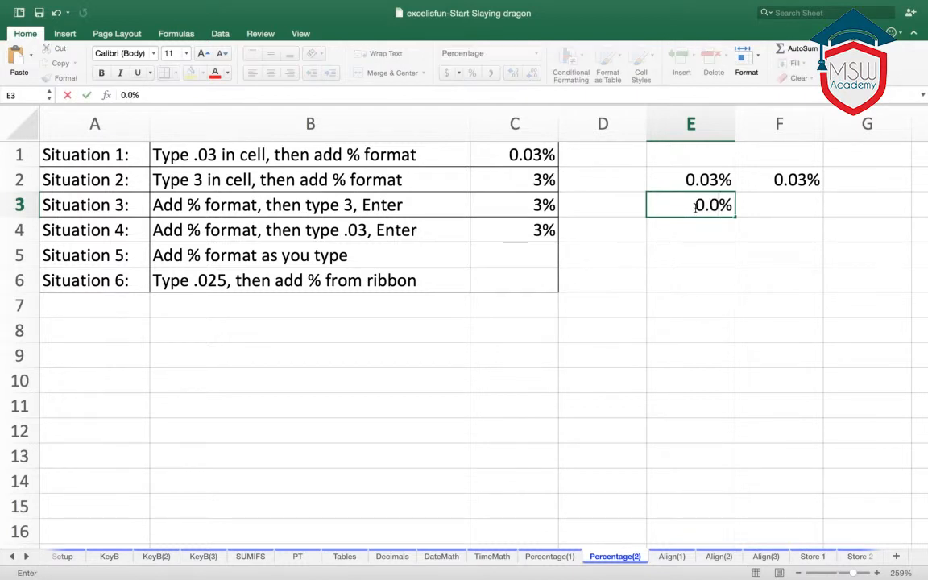
pyautogui.press('Return')
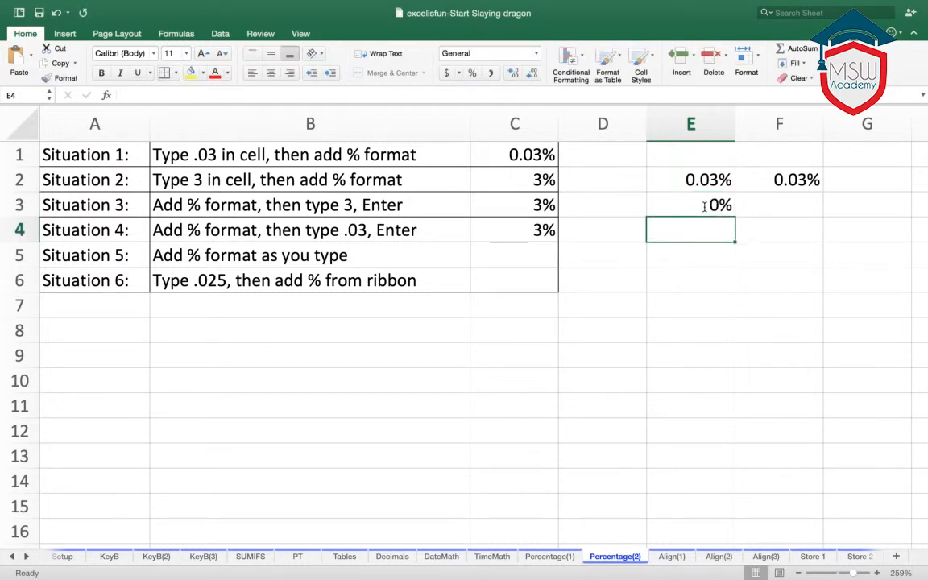
# - Check the value stored in the percent-formatted cell E3
pyautogui.click(705, 207)
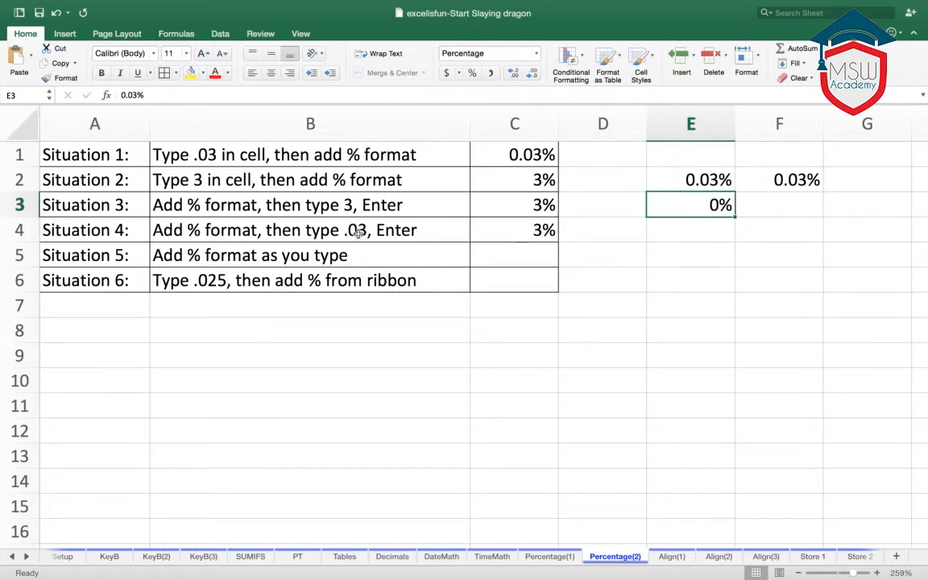
pyautogui.scroll(-1, 359, 232)
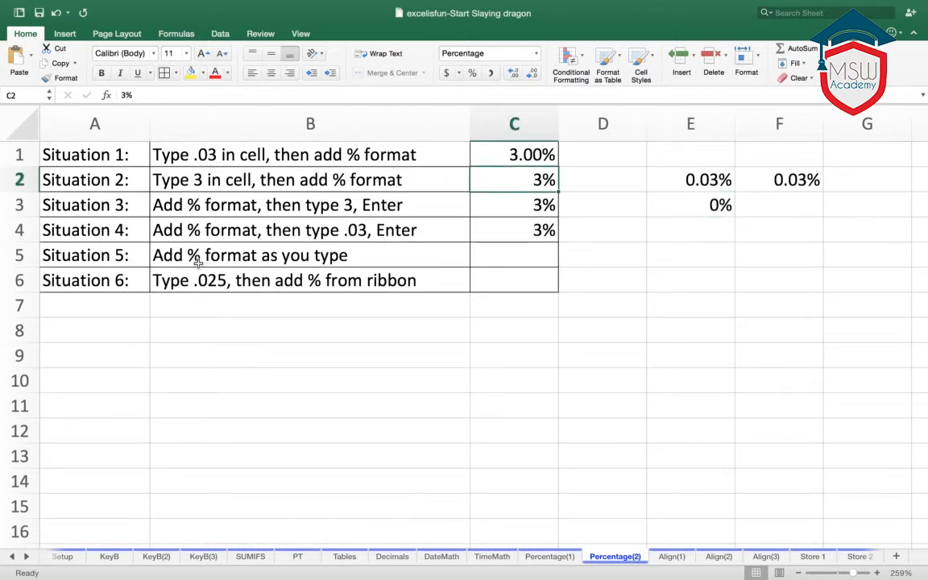
# - Enter 3% in cell C5 for Situation 5, including the percent sign in the entry
pyautogui.click(518, 255)
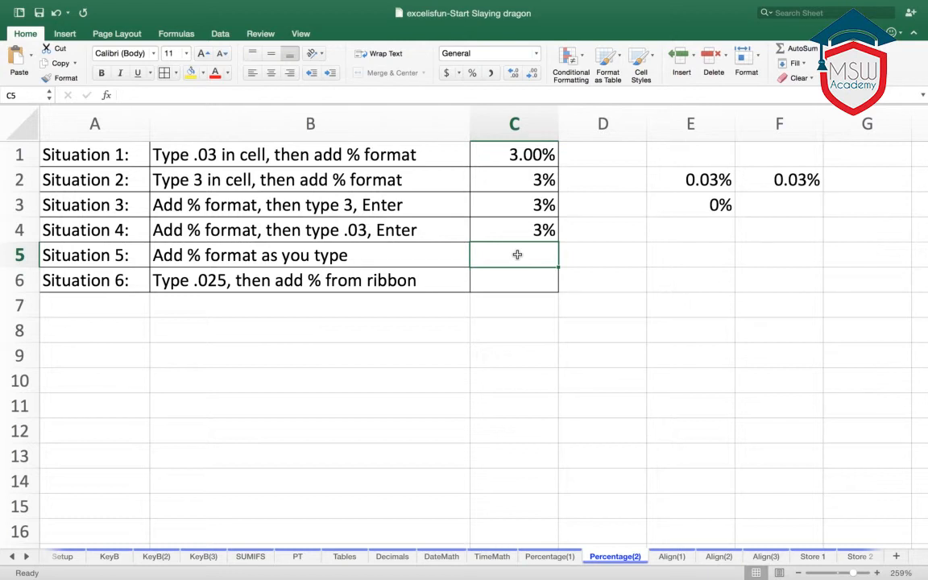
pyautogui.write('3')
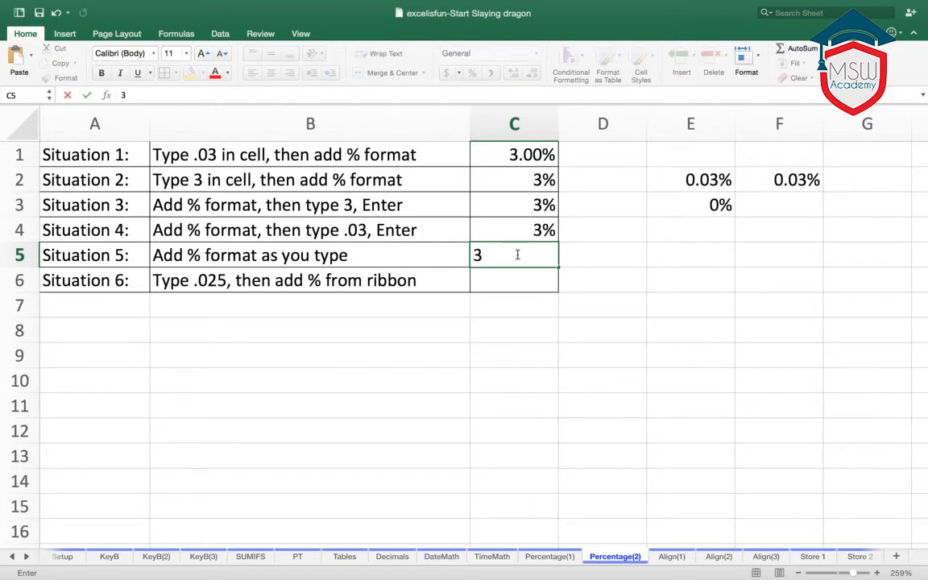
pyautogui.write('%')
pyautogui.press('Return')
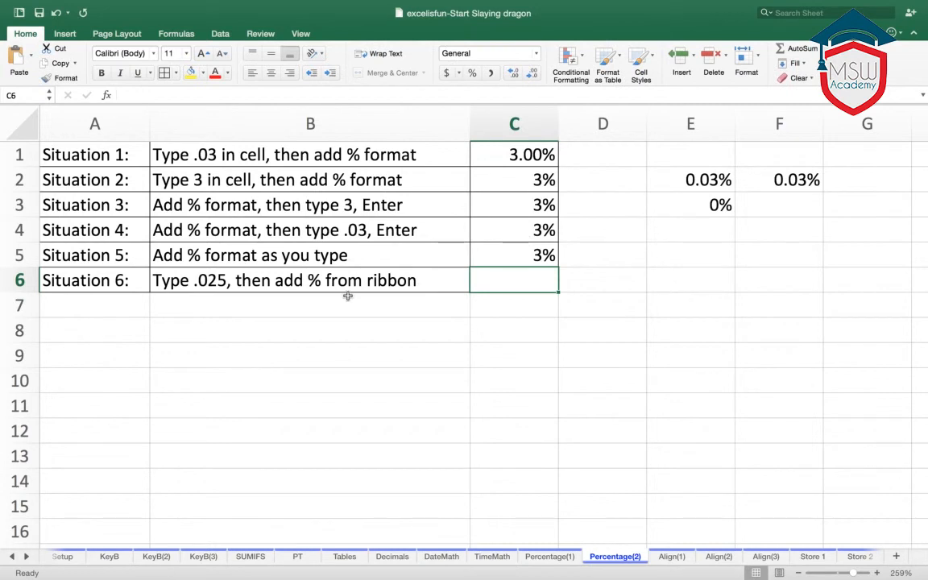
# - Enter .025 in cell C6 for Situation 6 and apply the percent style to it
pyautogui.write('.')
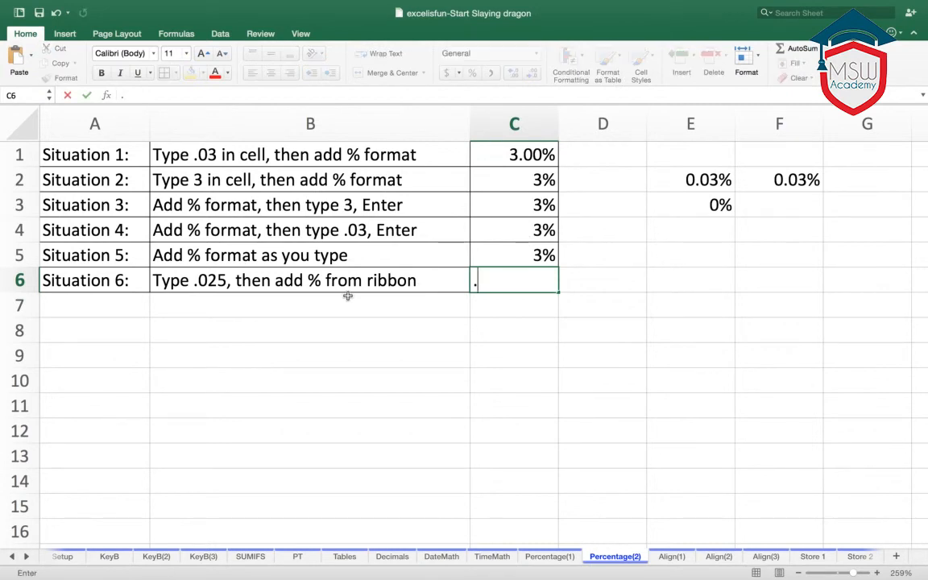
pyautogui.write('025')
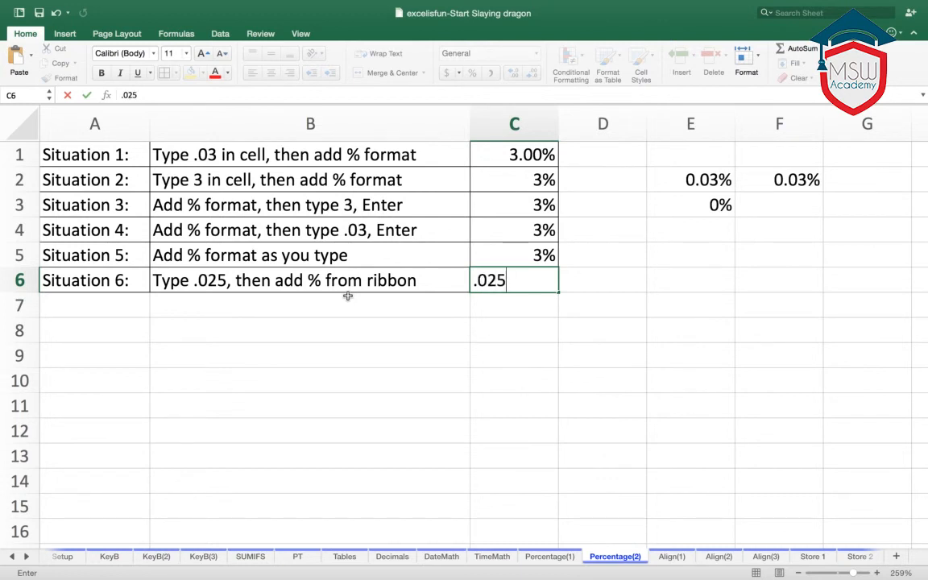
pyautogui.press('Return')
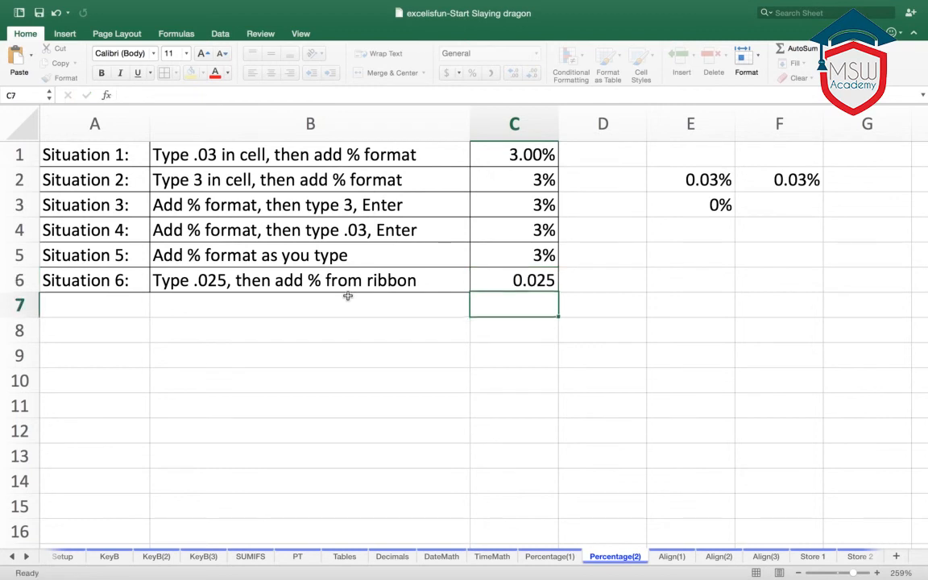
pyautogui.click(494, 286)
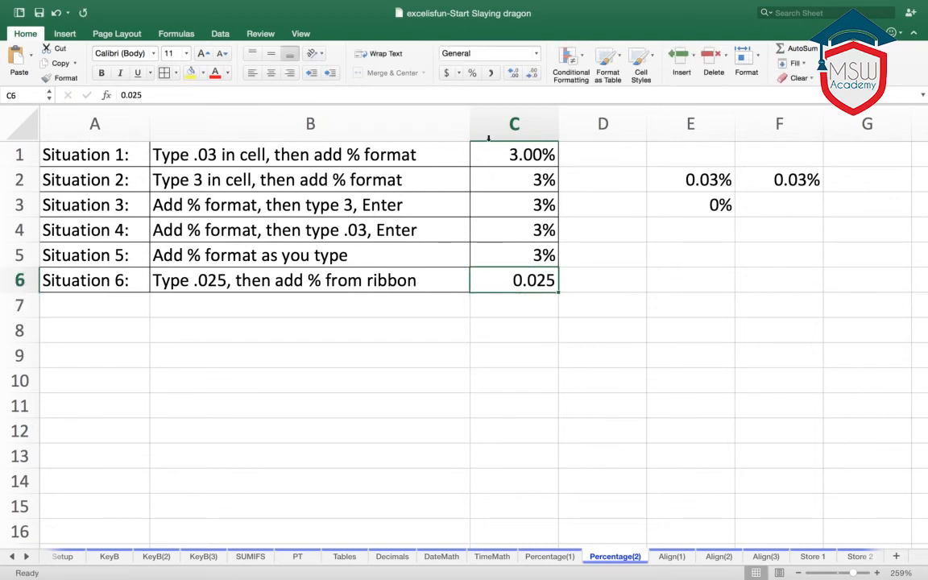
pyautogui.click(473, 73)
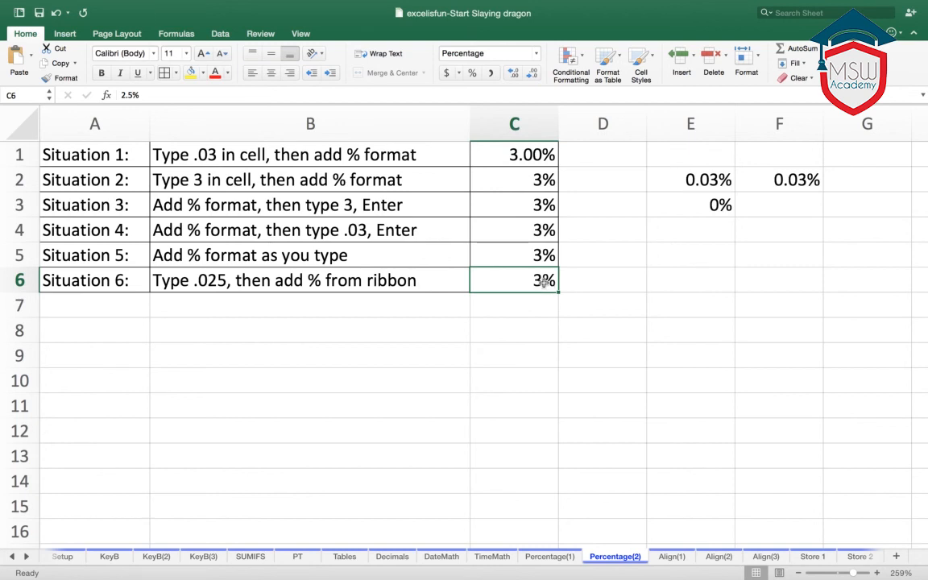
# - Examine the underlying value of cell C6 against its displayed percentage, leaving the entry as it is
pyautogui.doubleClick(125, 95)
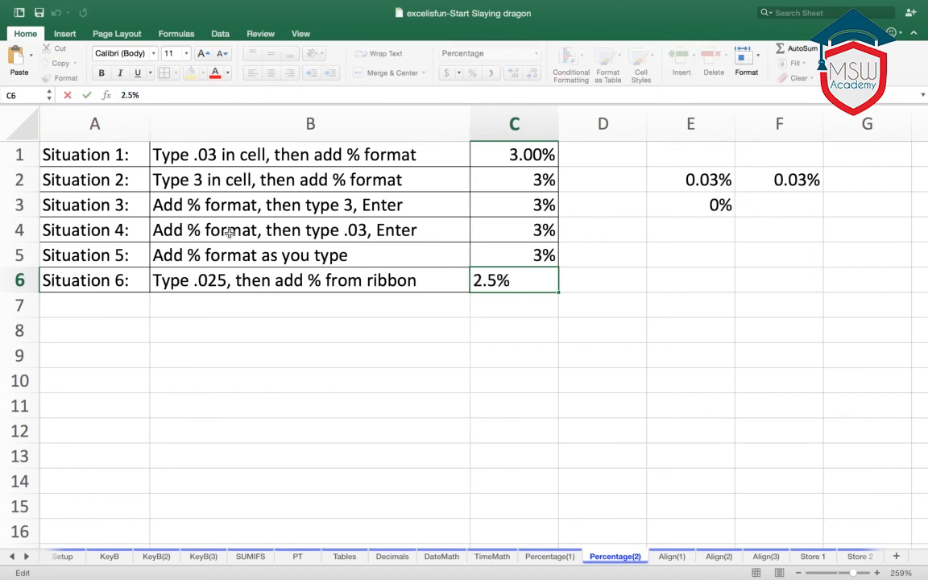
pyautogui.click(282, 334)
pyautogui.click(544, 282)
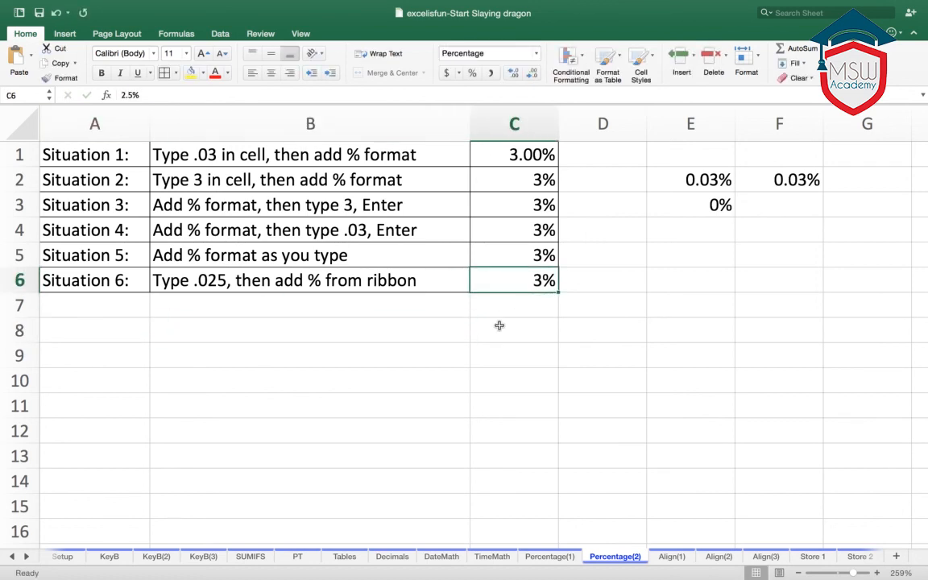